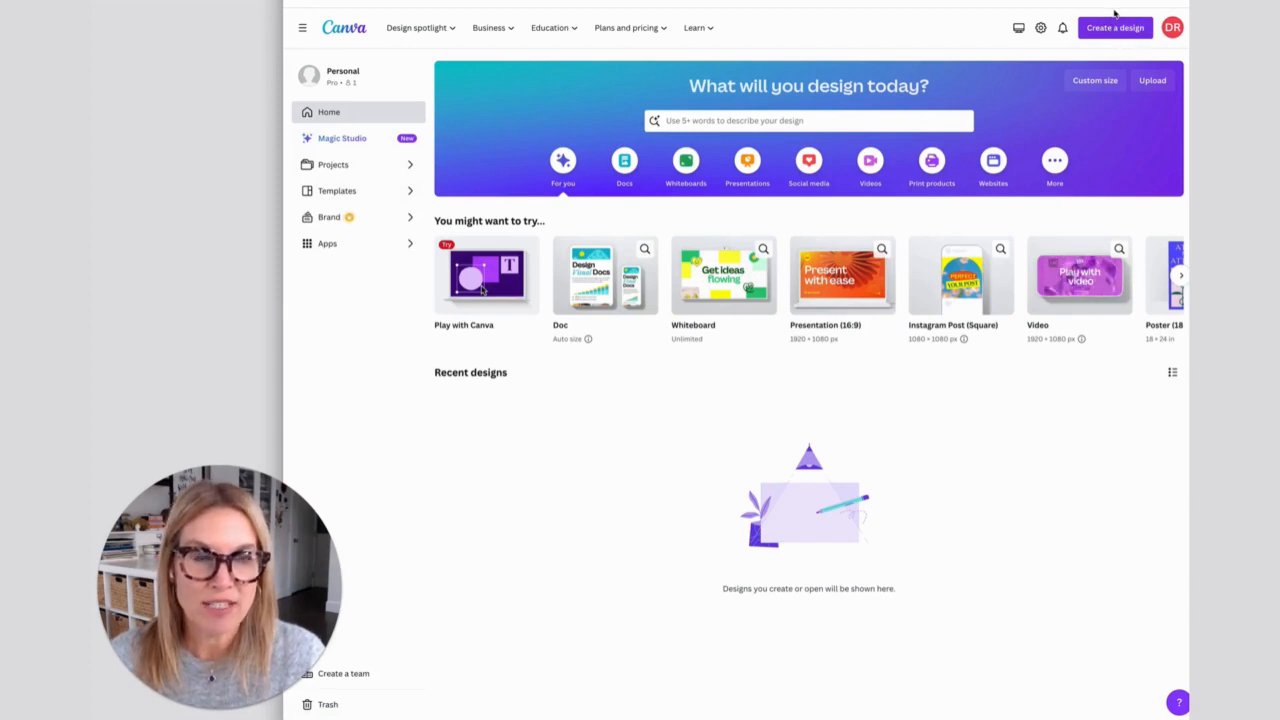
- Look through the account options and the Projects area, including its folders, designs, images, videos and own projects, and return to the home page
click(1180, 30)
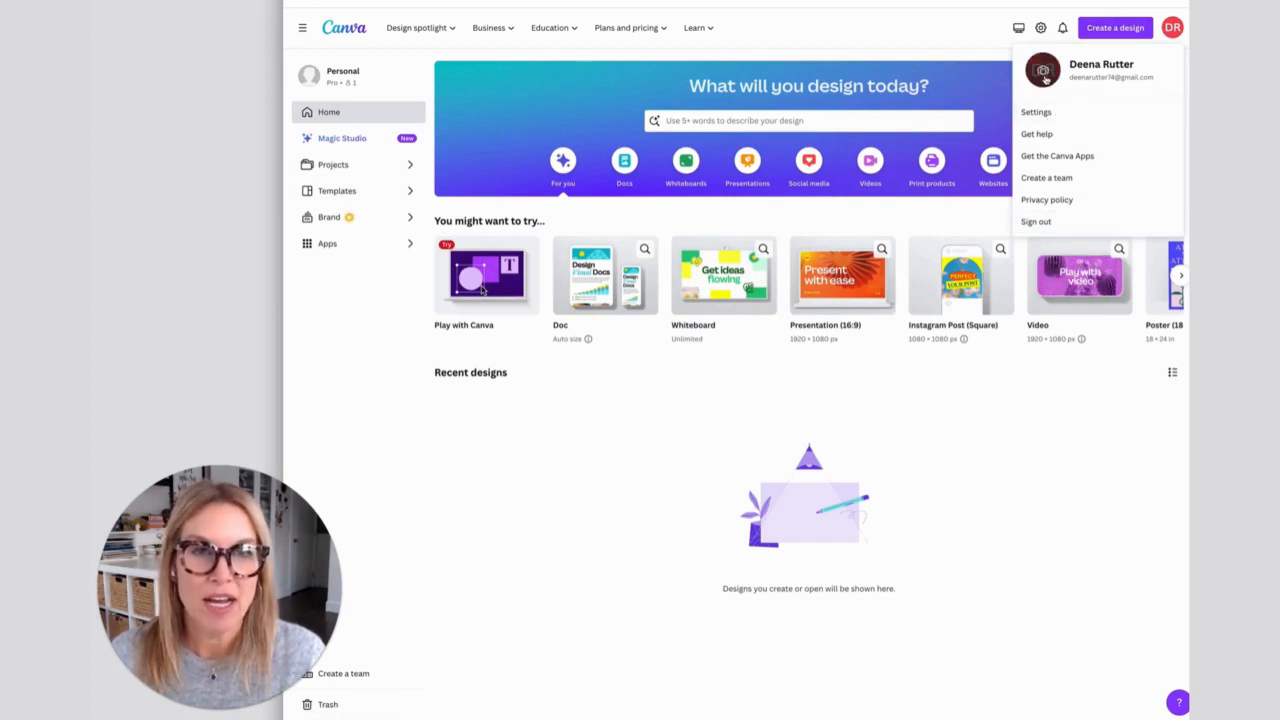
click(960, 35)
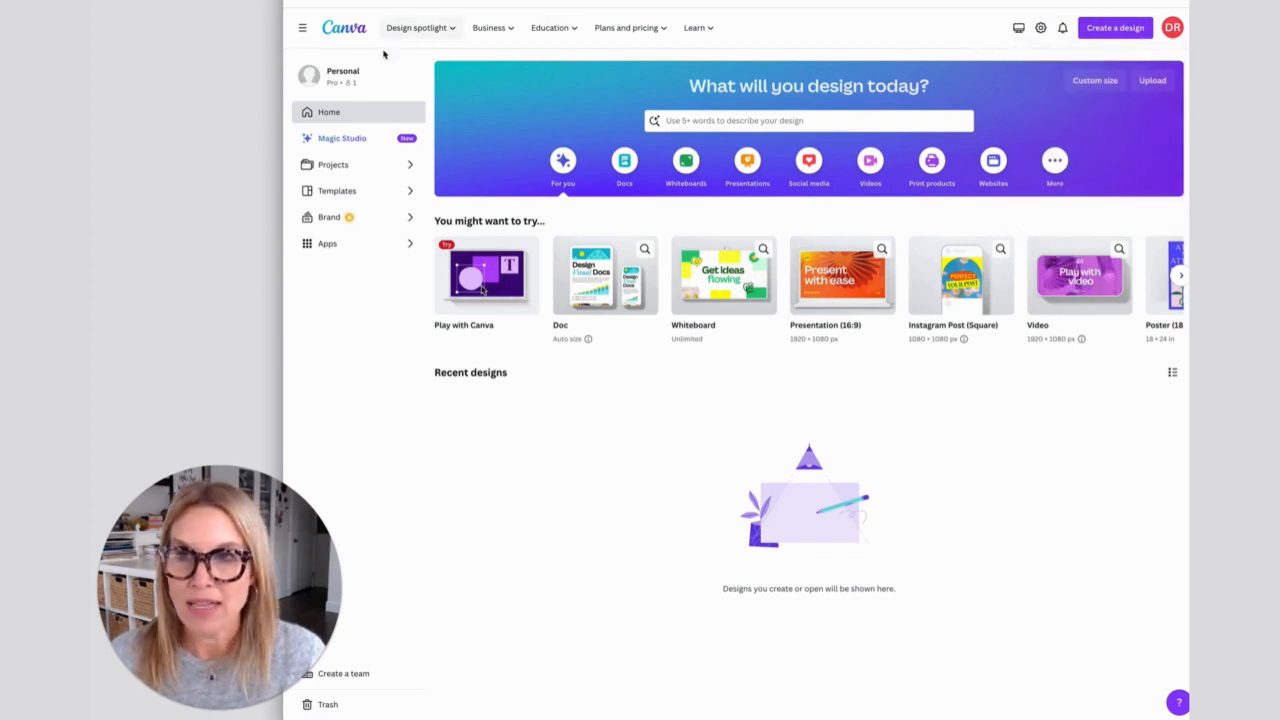
click(327, 166)
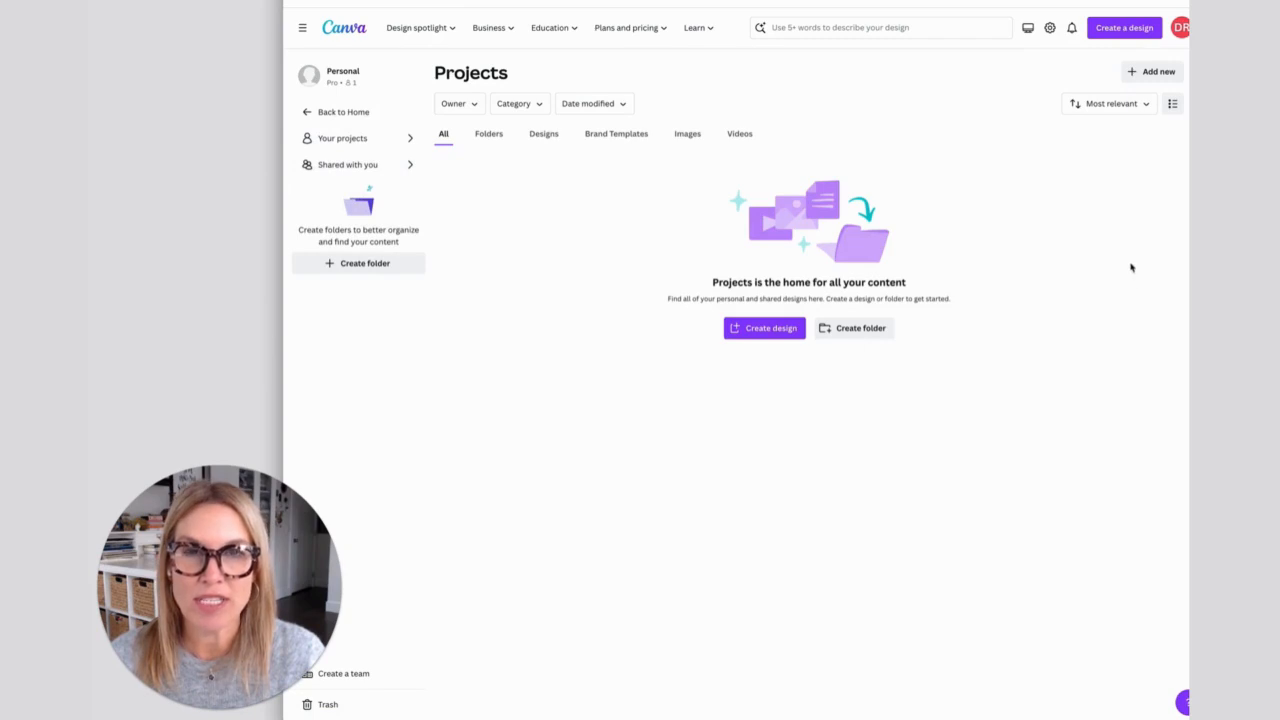
click(496, 136)
click(547, 134)
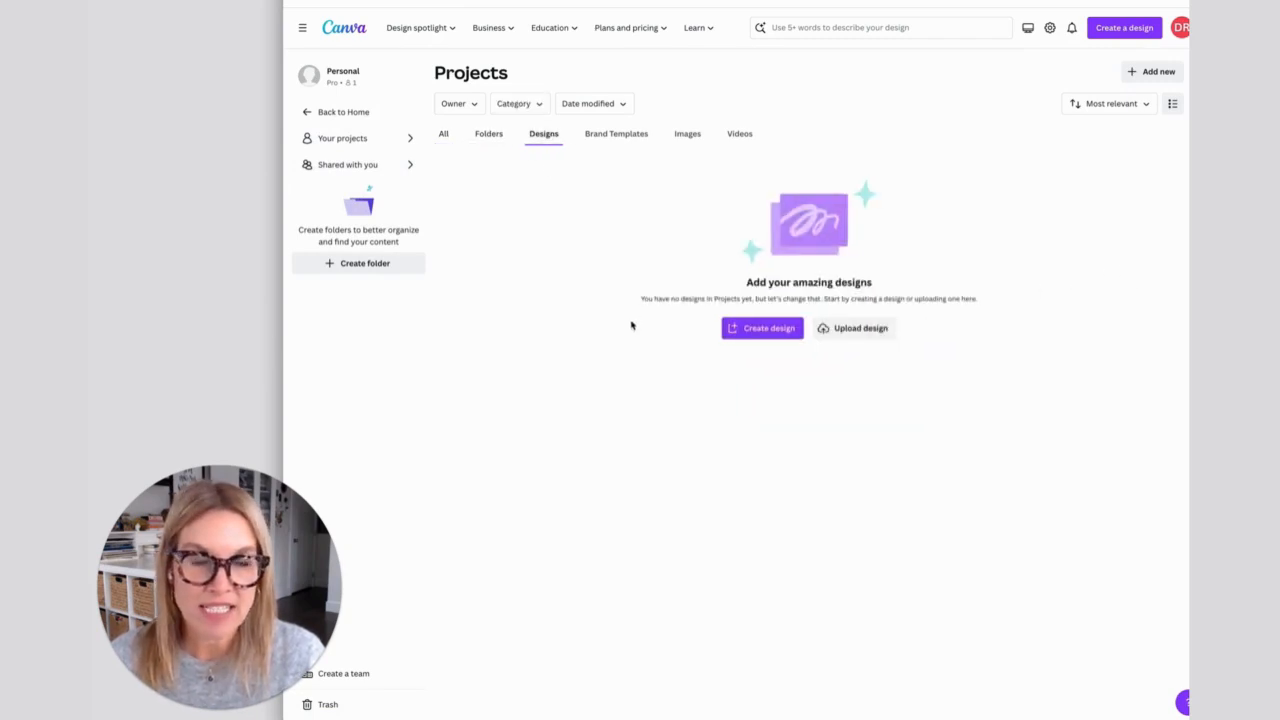
click(687, 134)
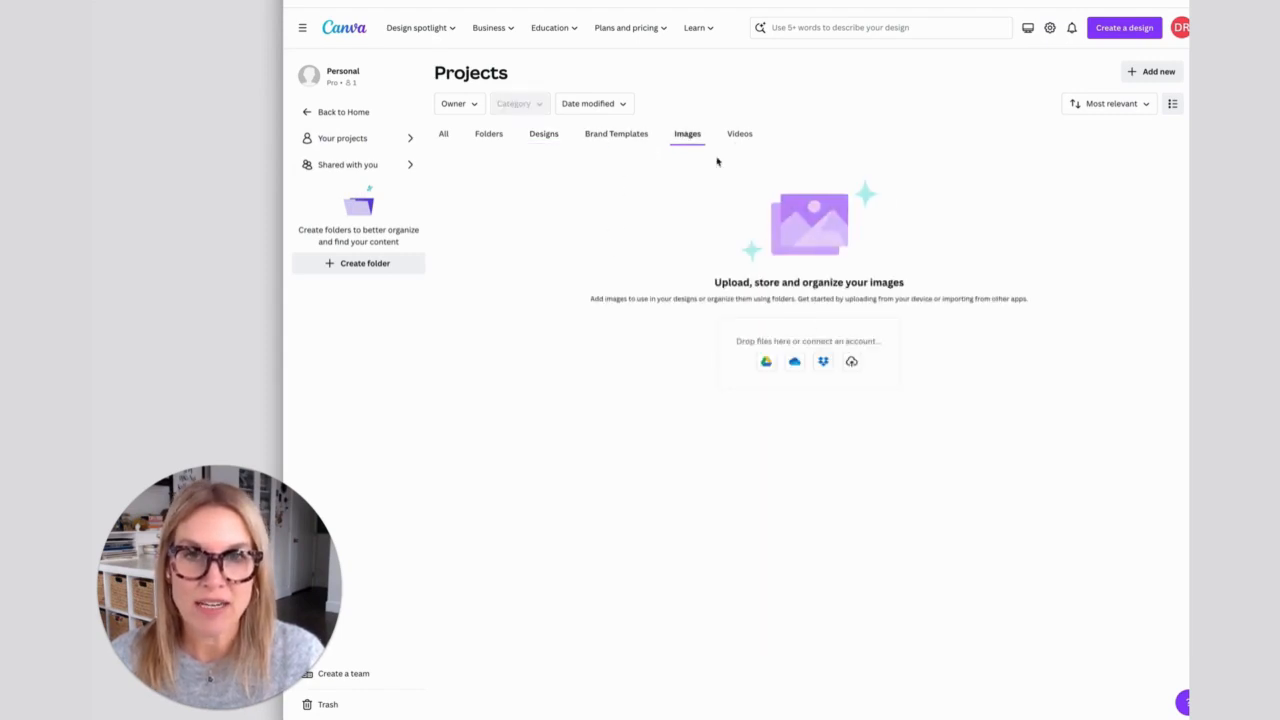
click(739, 134)
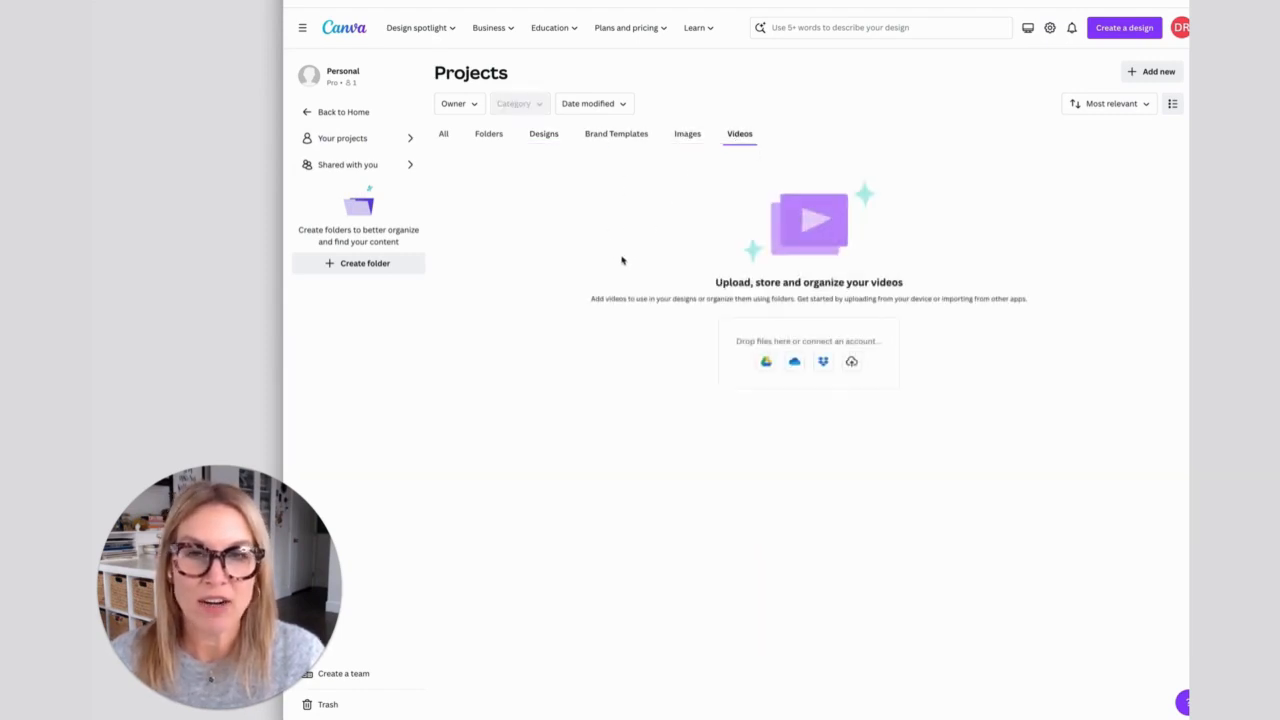
click(345, 138)
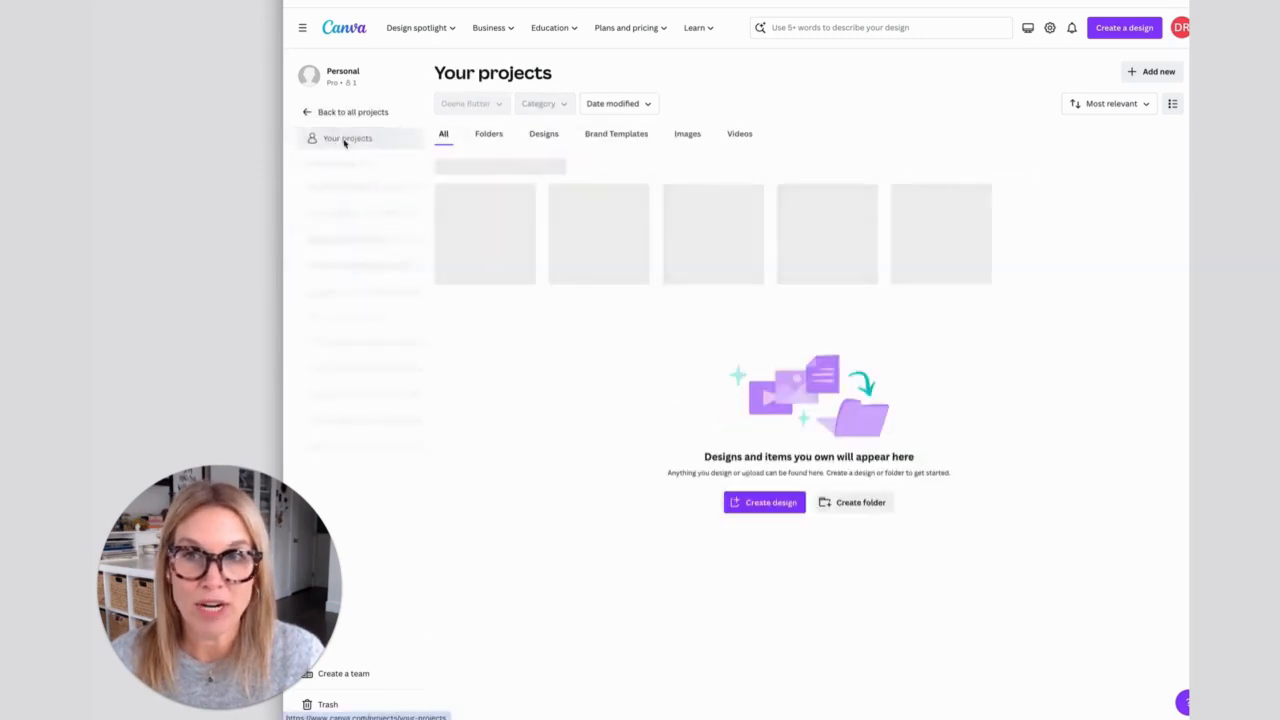
click(307, 115)
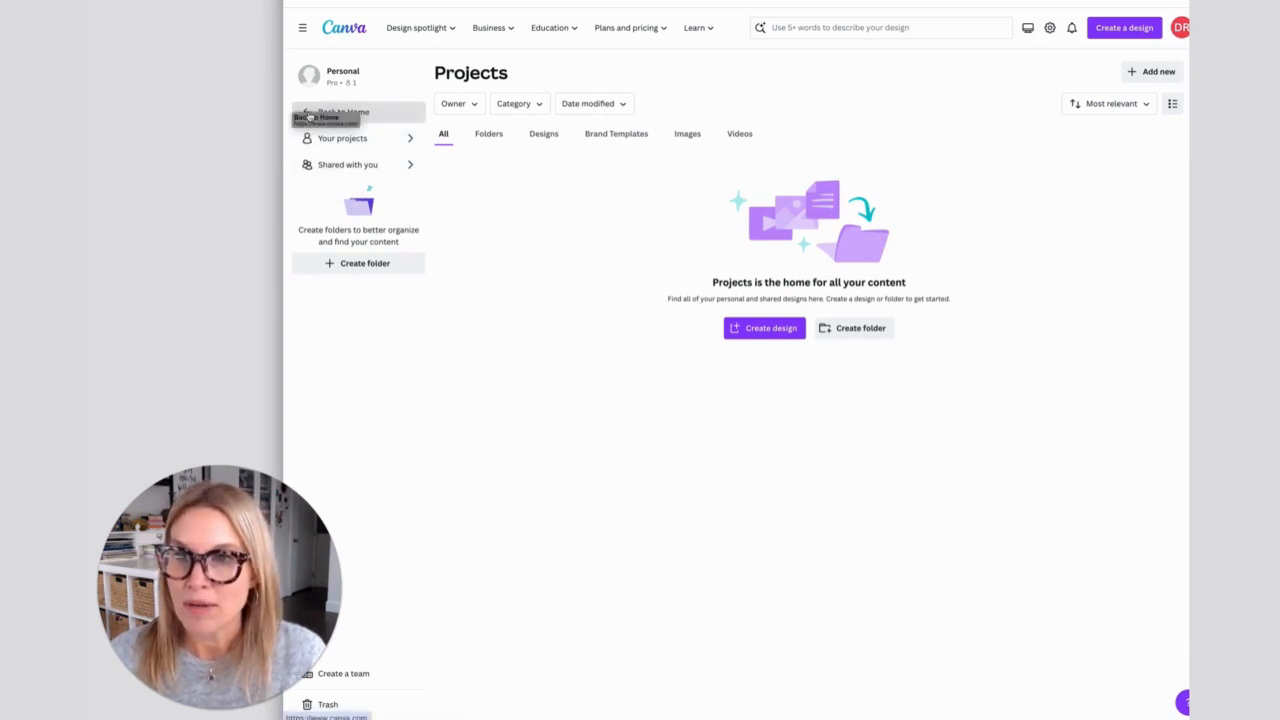
click(305, 113)
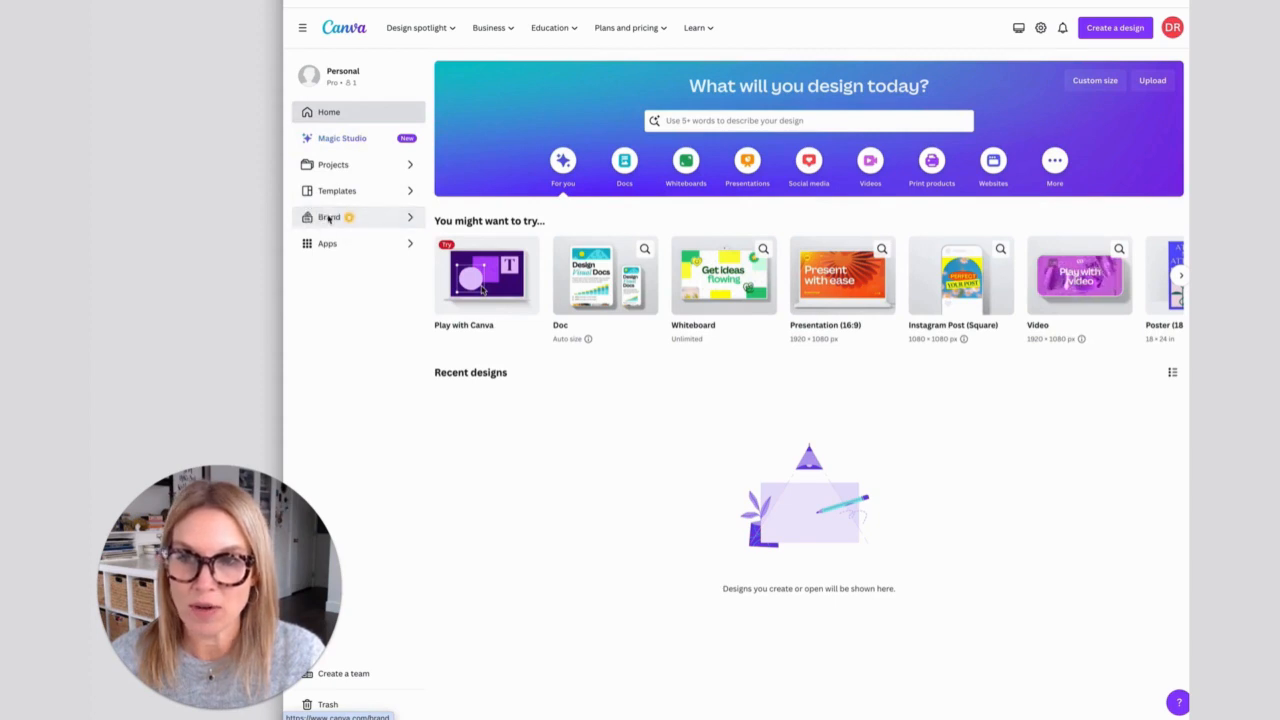
- Open the Brand Kit to examine its logo, color and font sections, and leave it again
click(329, 218)
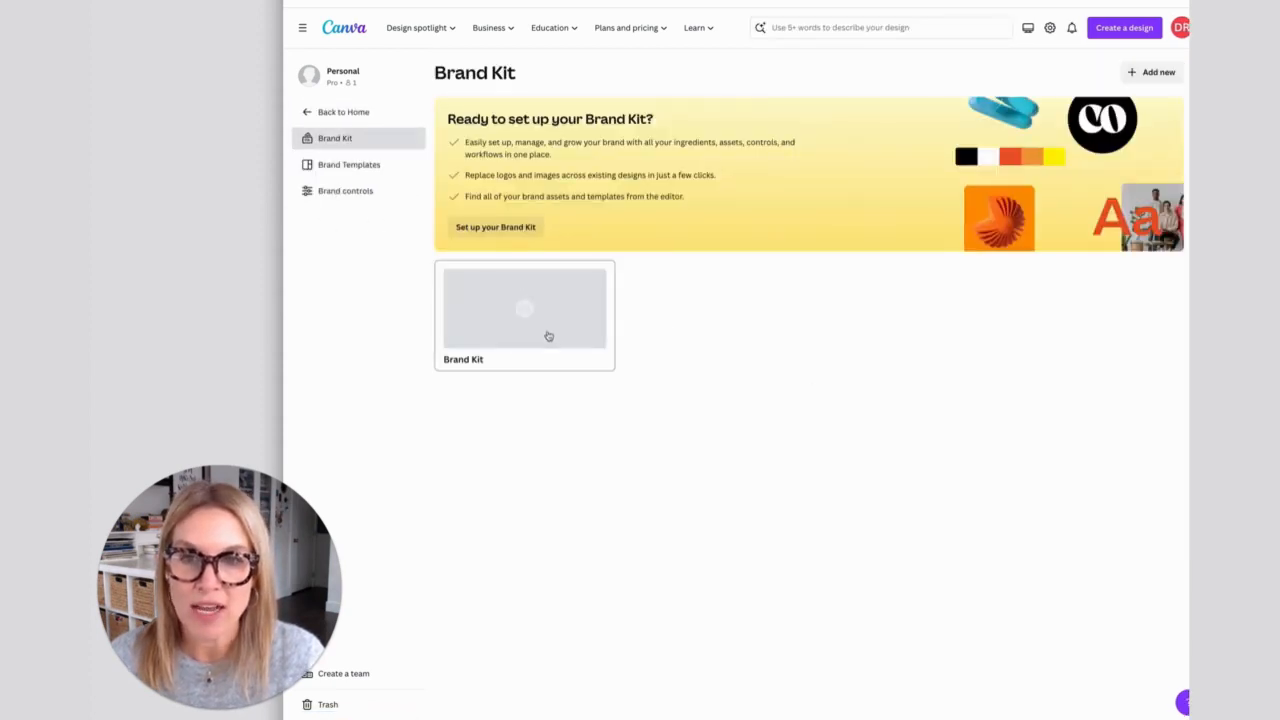
click(527, 348)
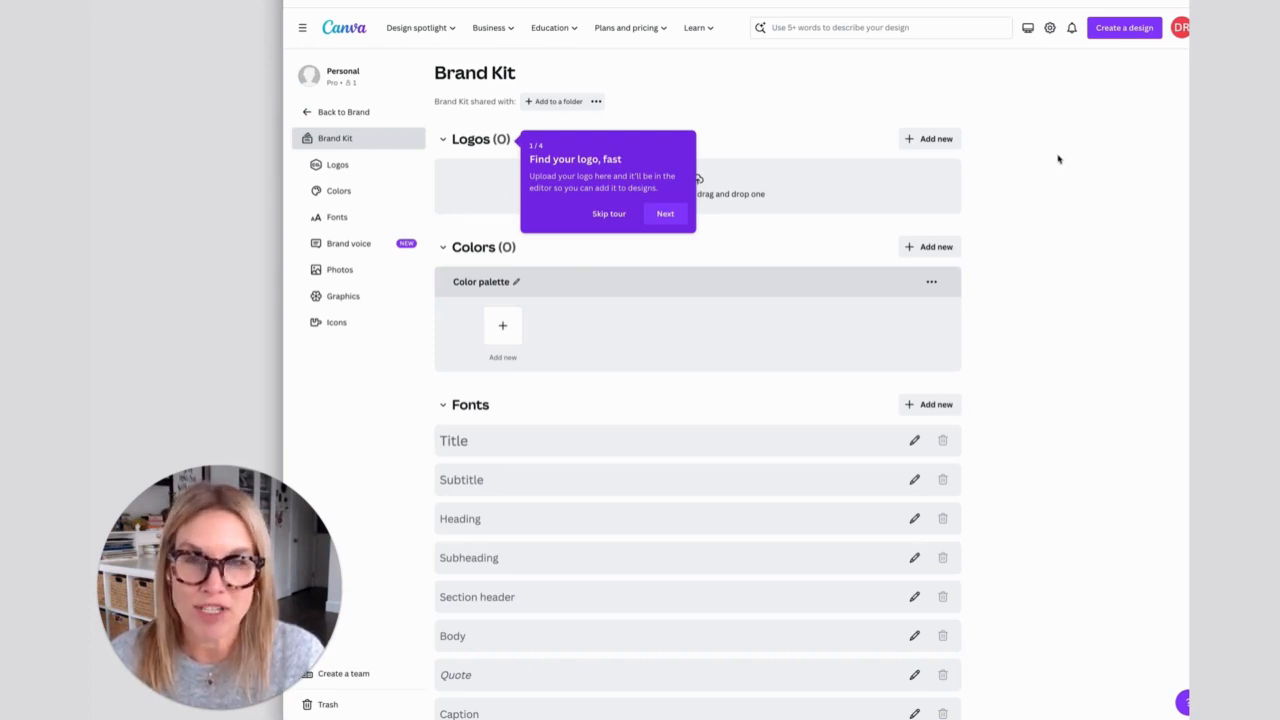
click(340, 112)
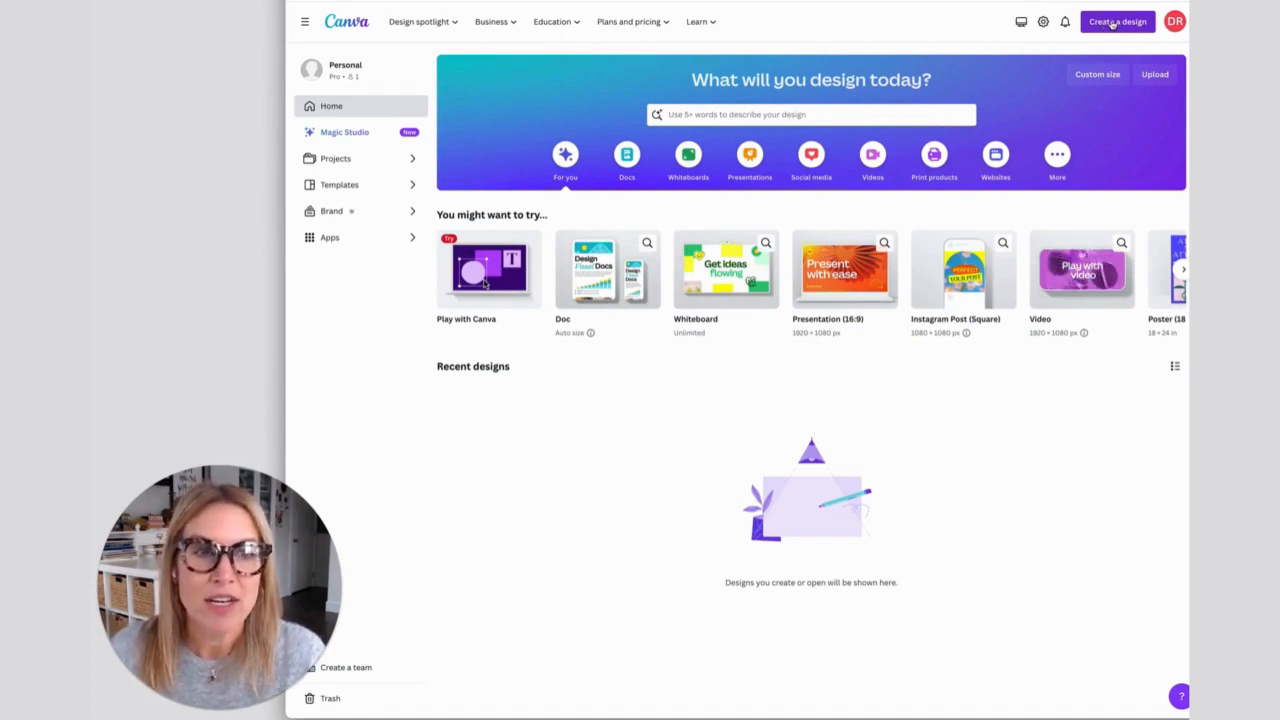
- Search the design types for "instagram", create a blank Instagram Post (Square) design and skip the introductory tour
click(1113, 23)
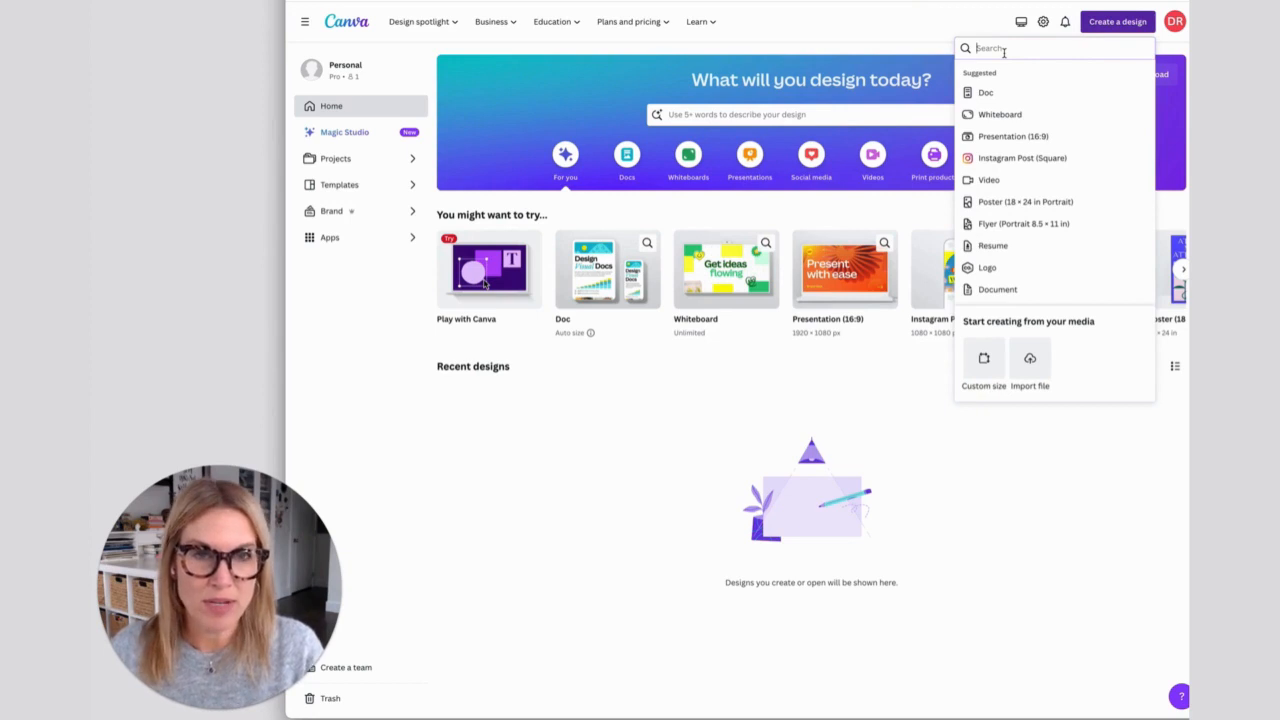
text(inst)
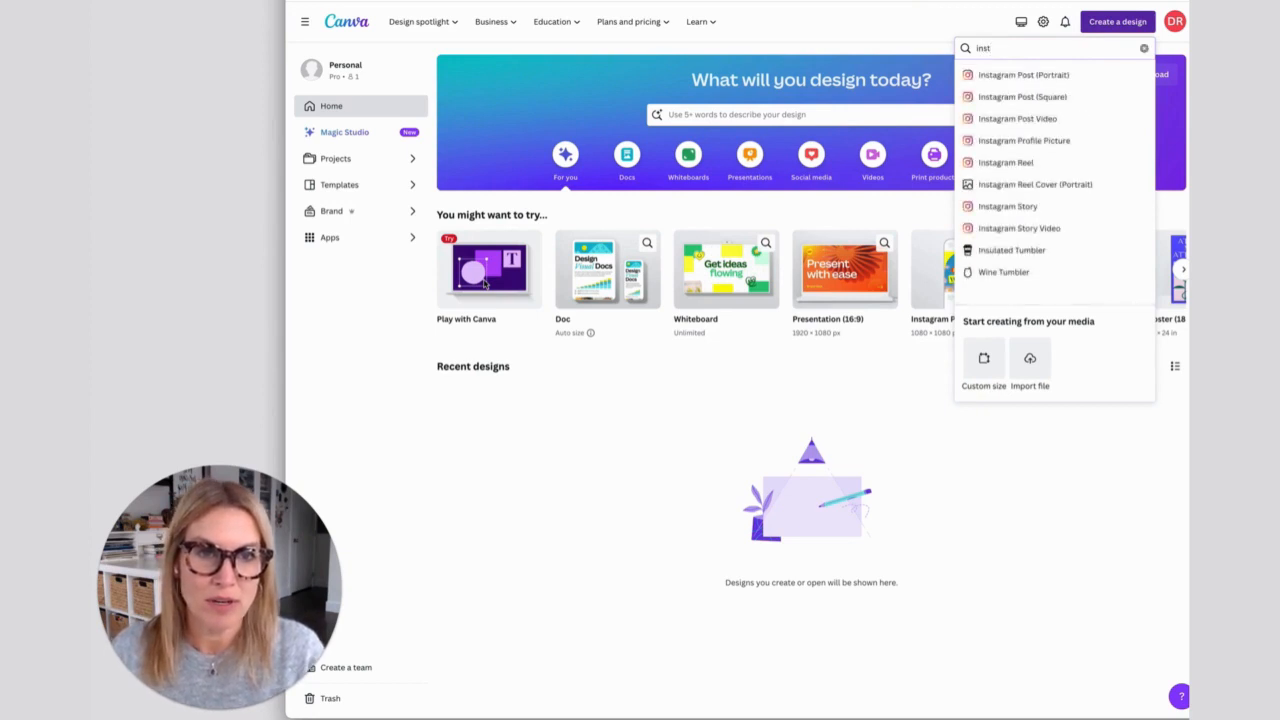
text(agram)
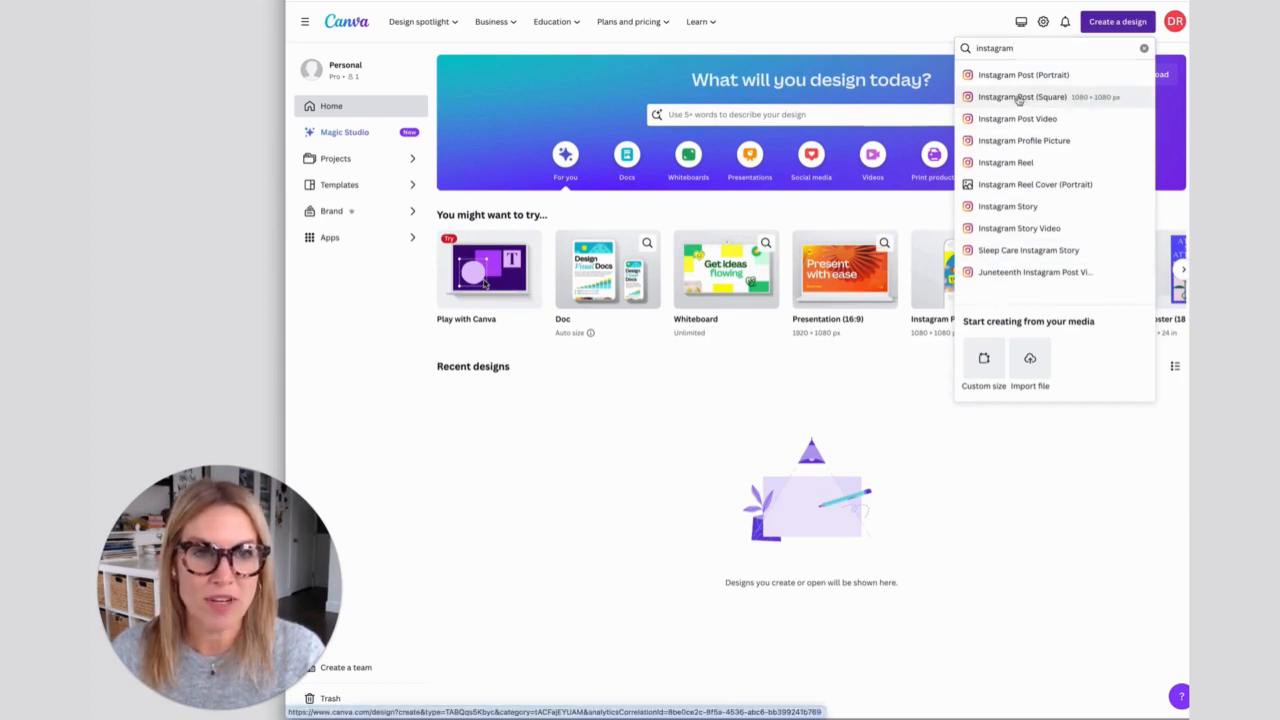
click(1019, 97)
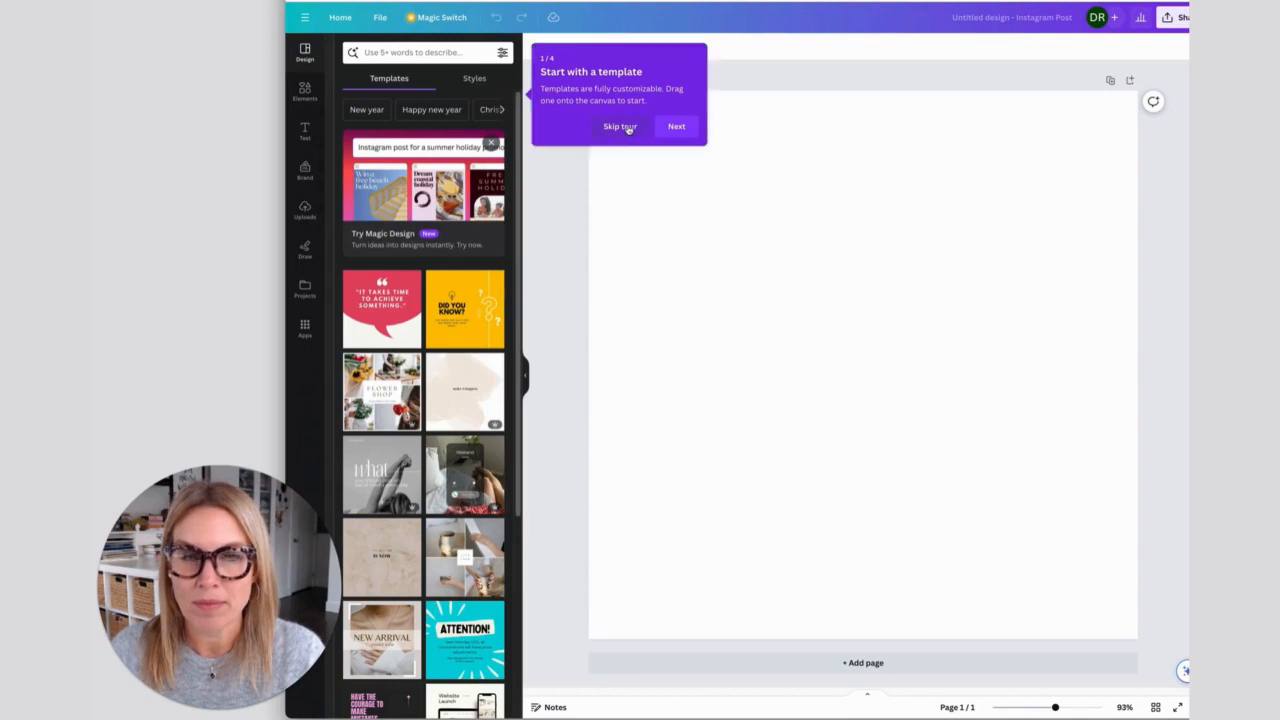
click(619, 127)
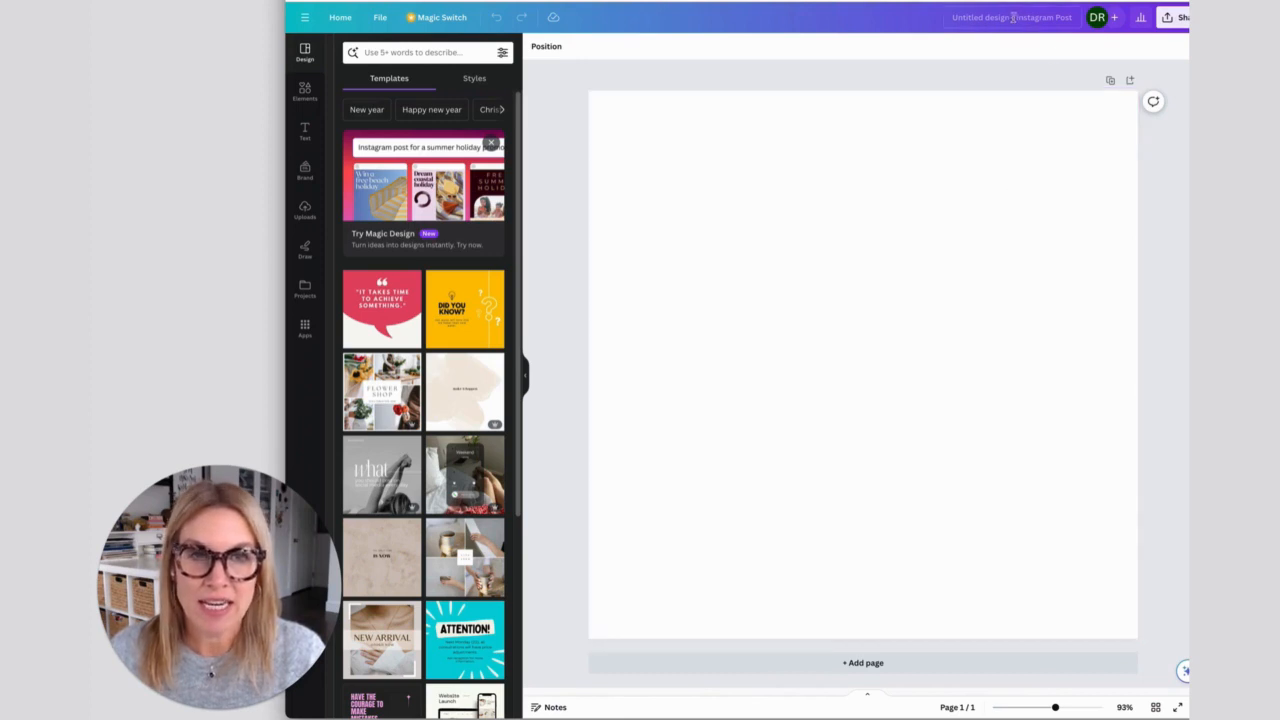
- Rename the untitled design as "Instagram"
text(Inst)
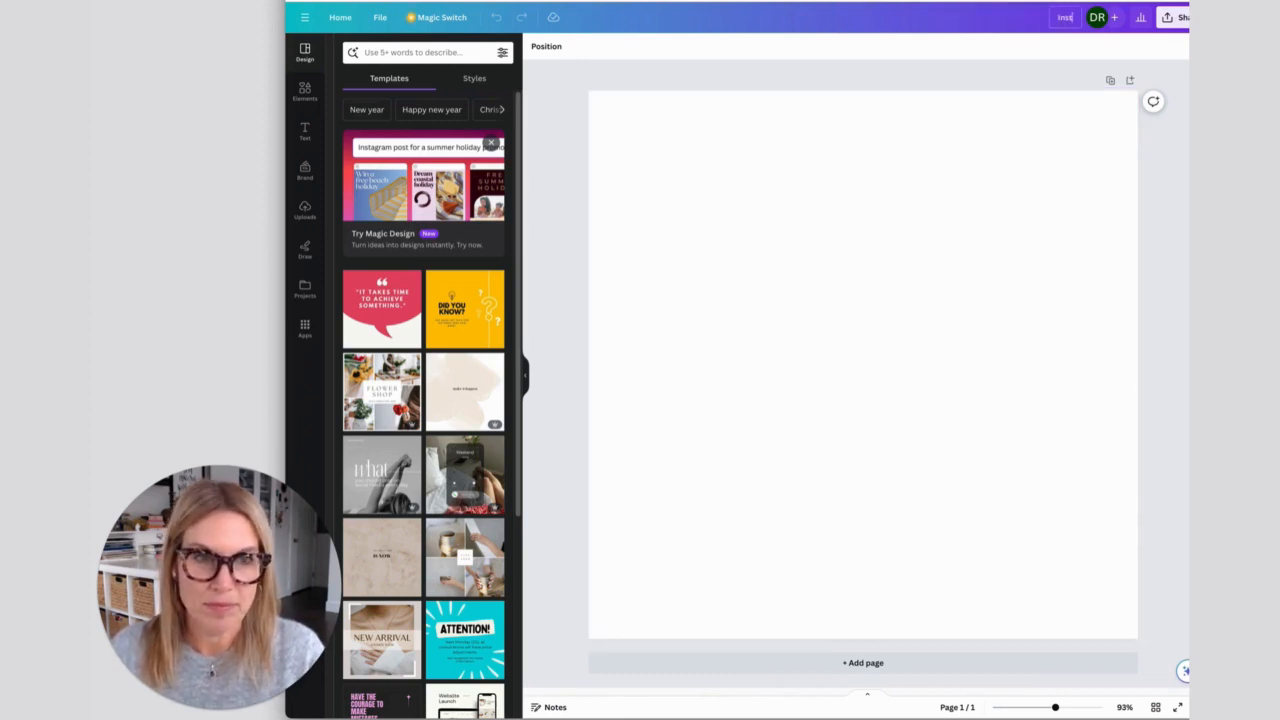
text(agram)
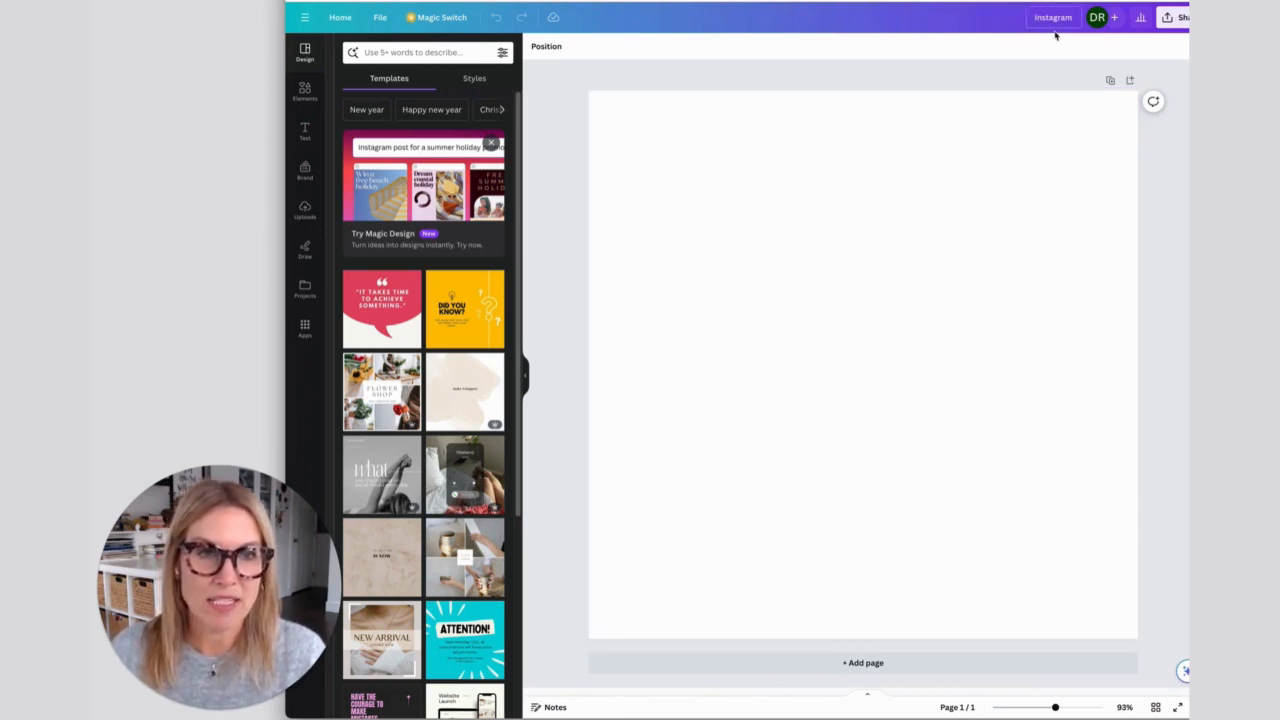
click(1009, 42)
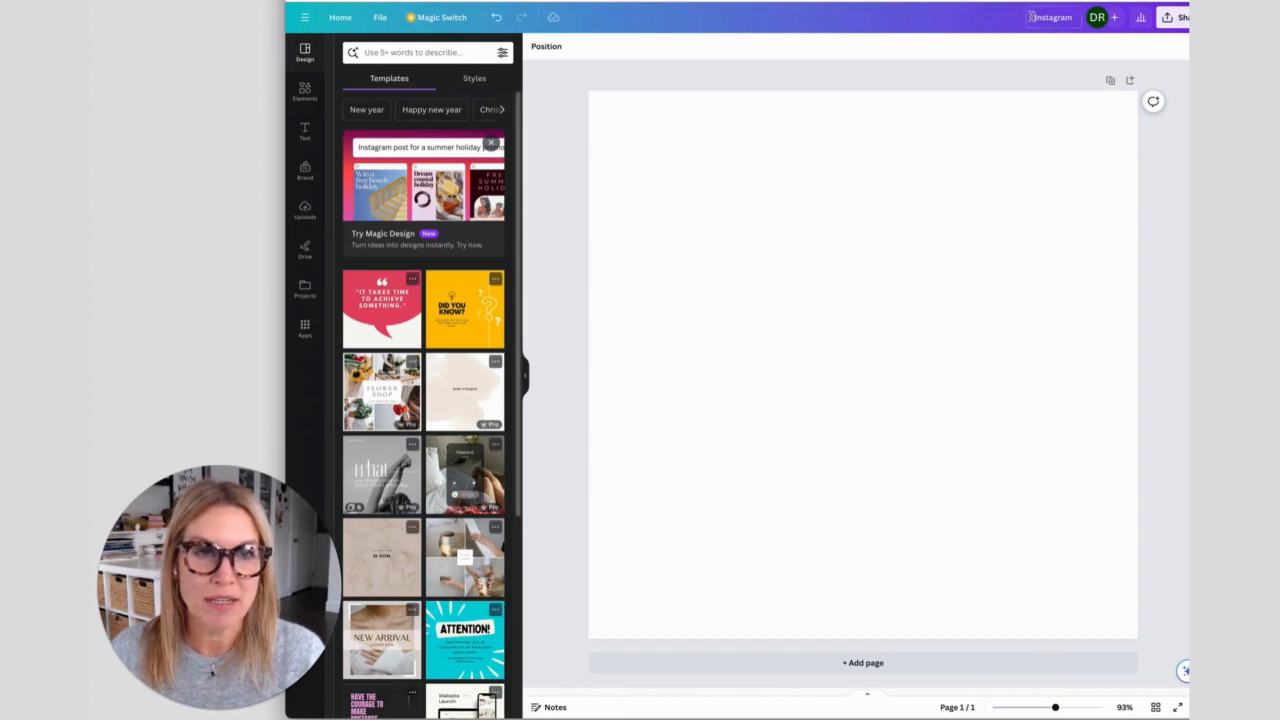
- View the people with access to the design and where collaborators can be added
click(1113, 17)
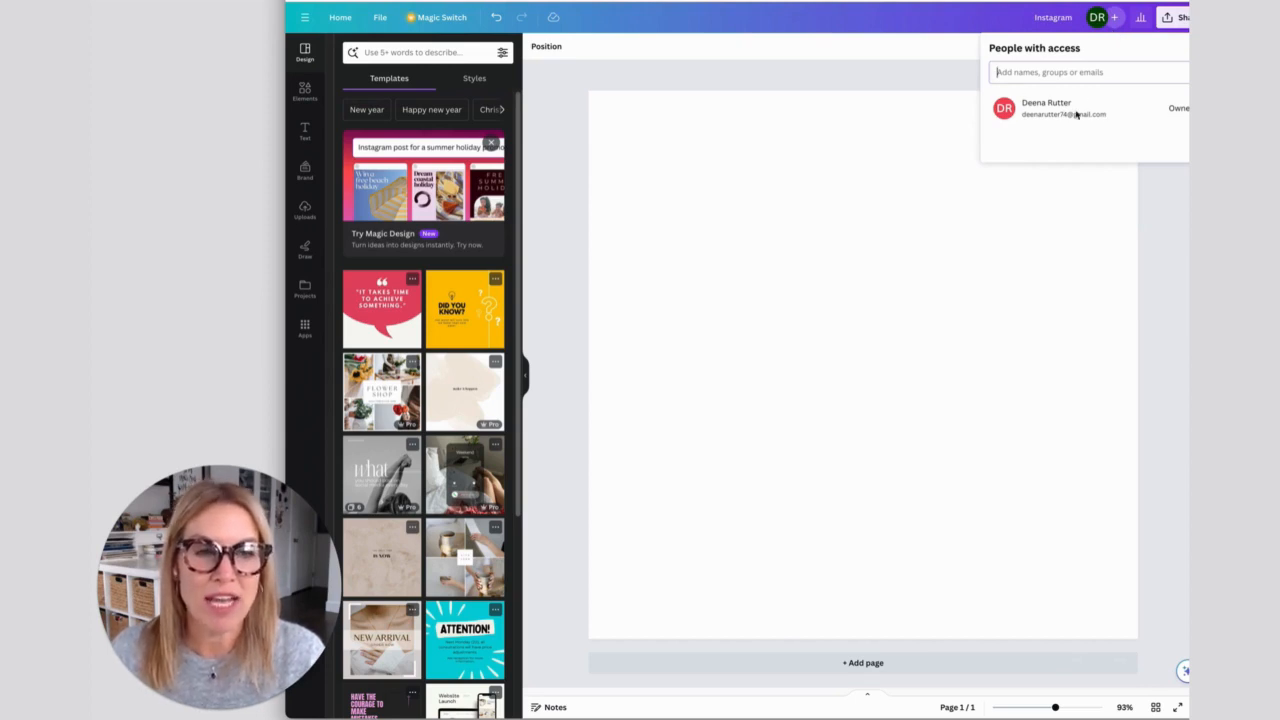
click(1116, 20)
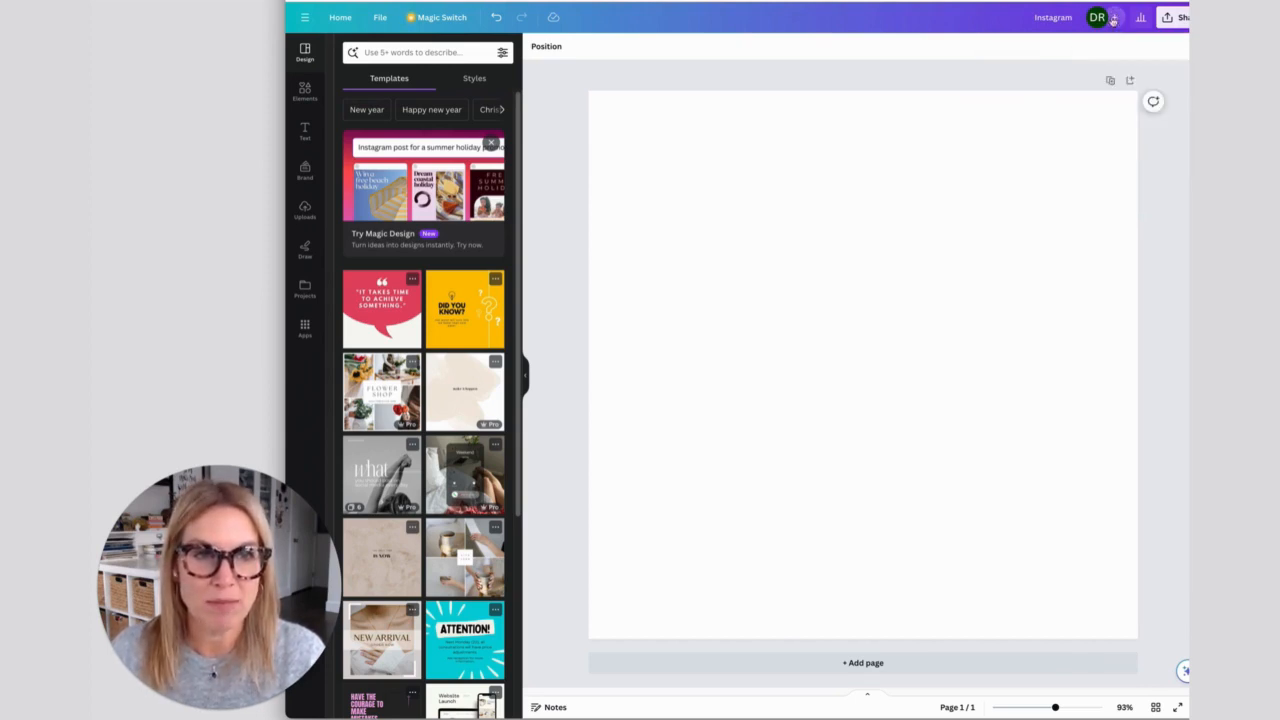
click(1116, 20)
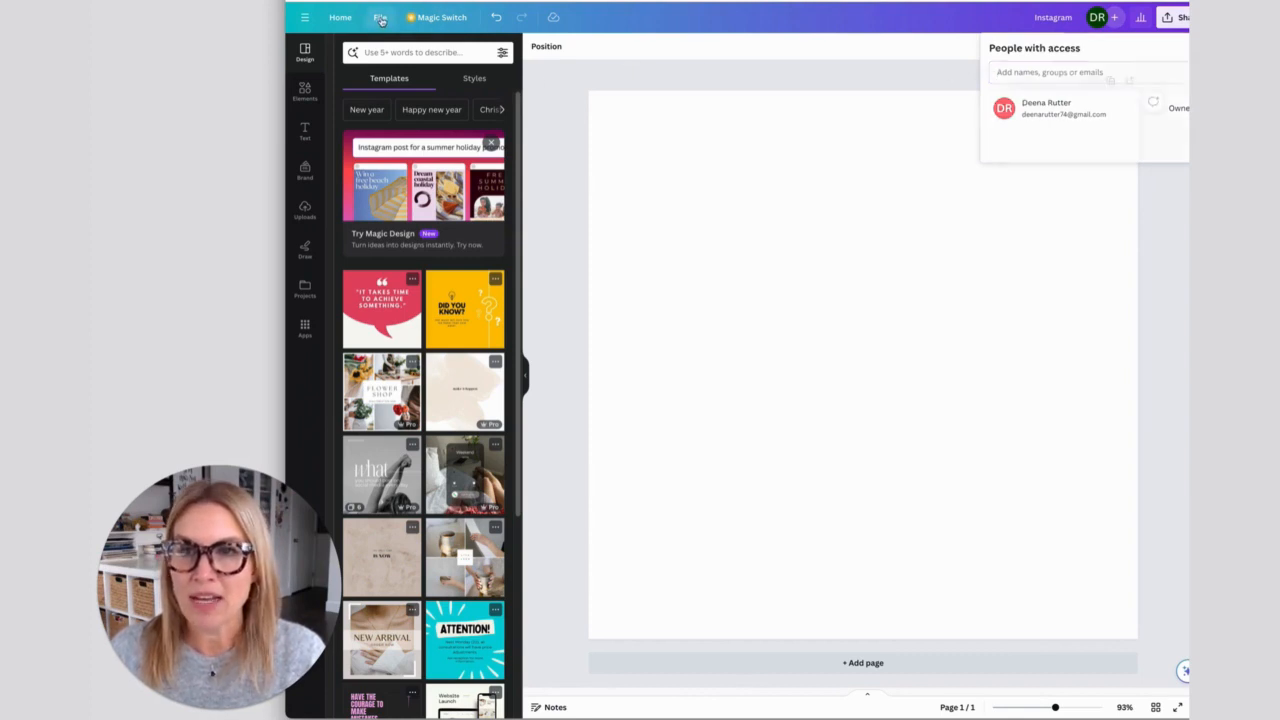
- Save the design to a new folder named with the owner's first name followed by "Designs"
click(380, 18)
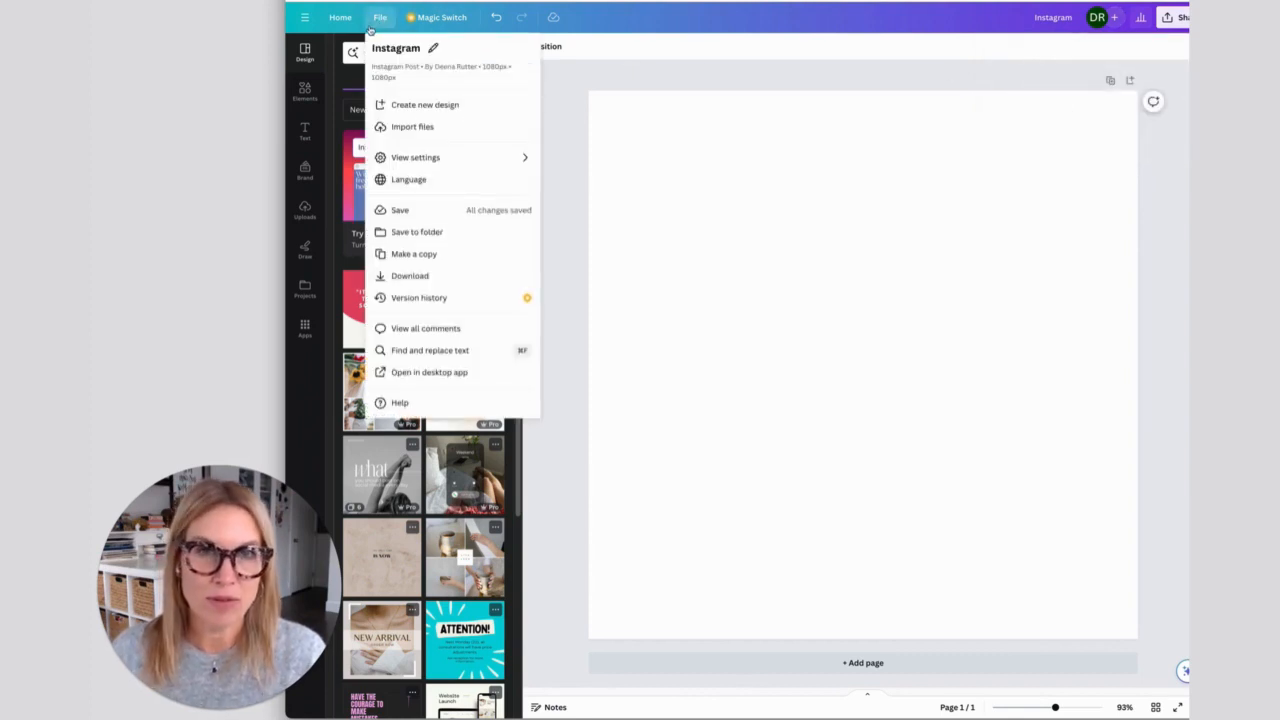
click(408, 234)
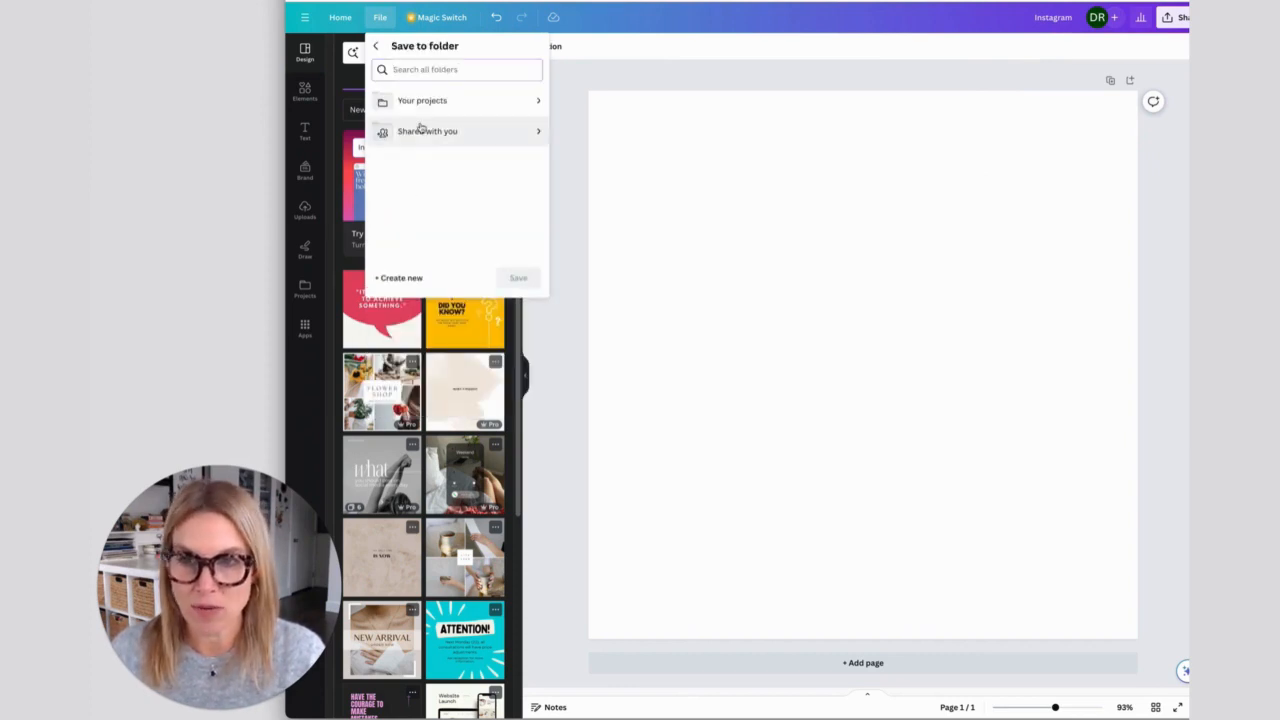
click(388, 278)
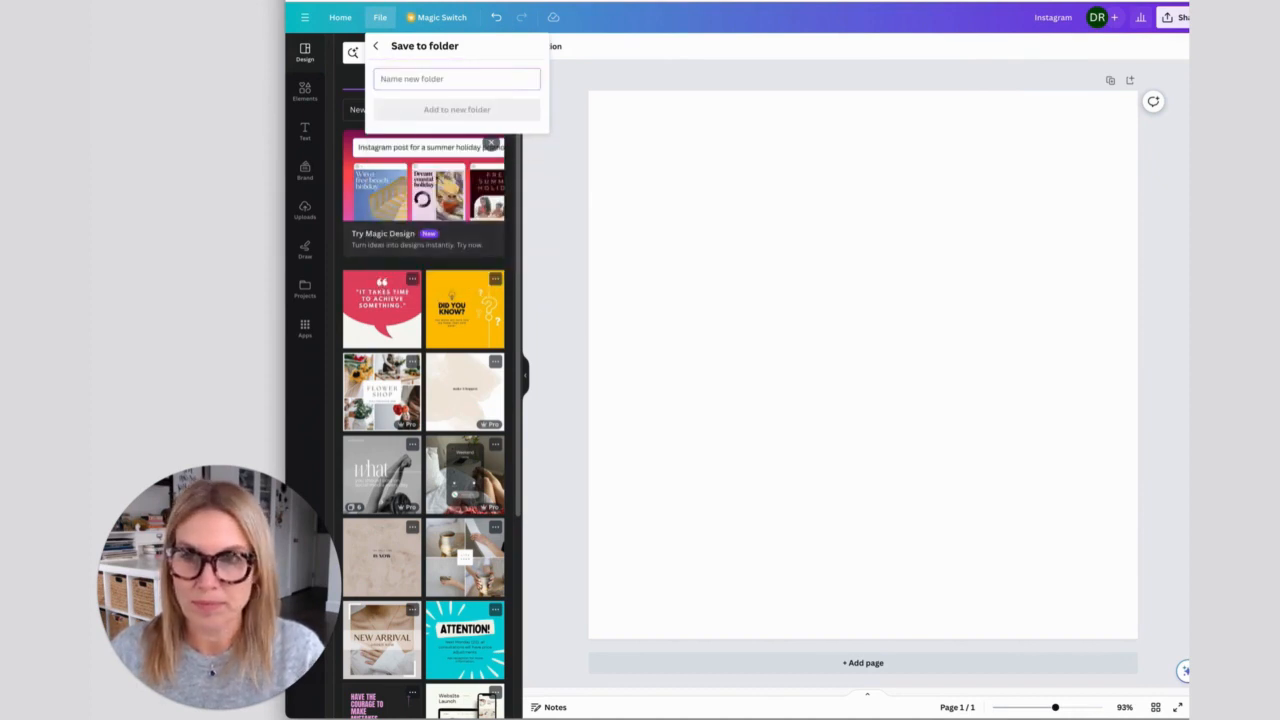
text(Deena Designs)
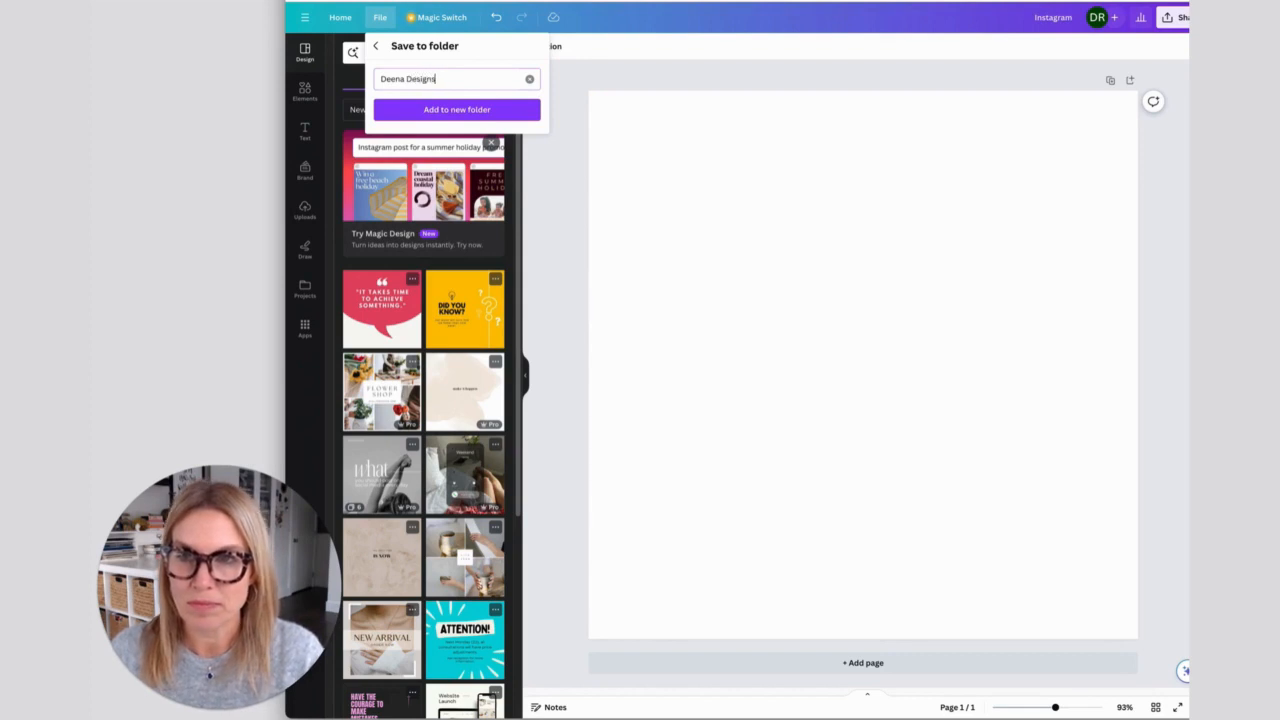
click(460, 110)
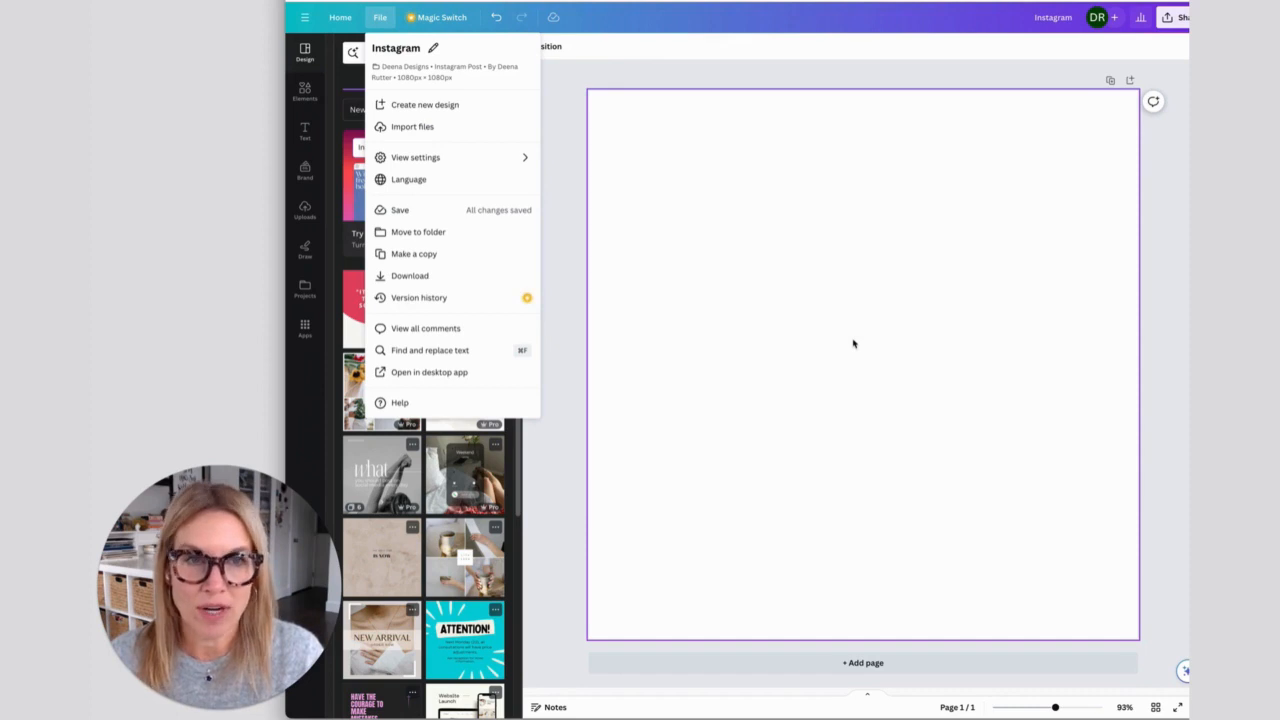
click(877, 319)
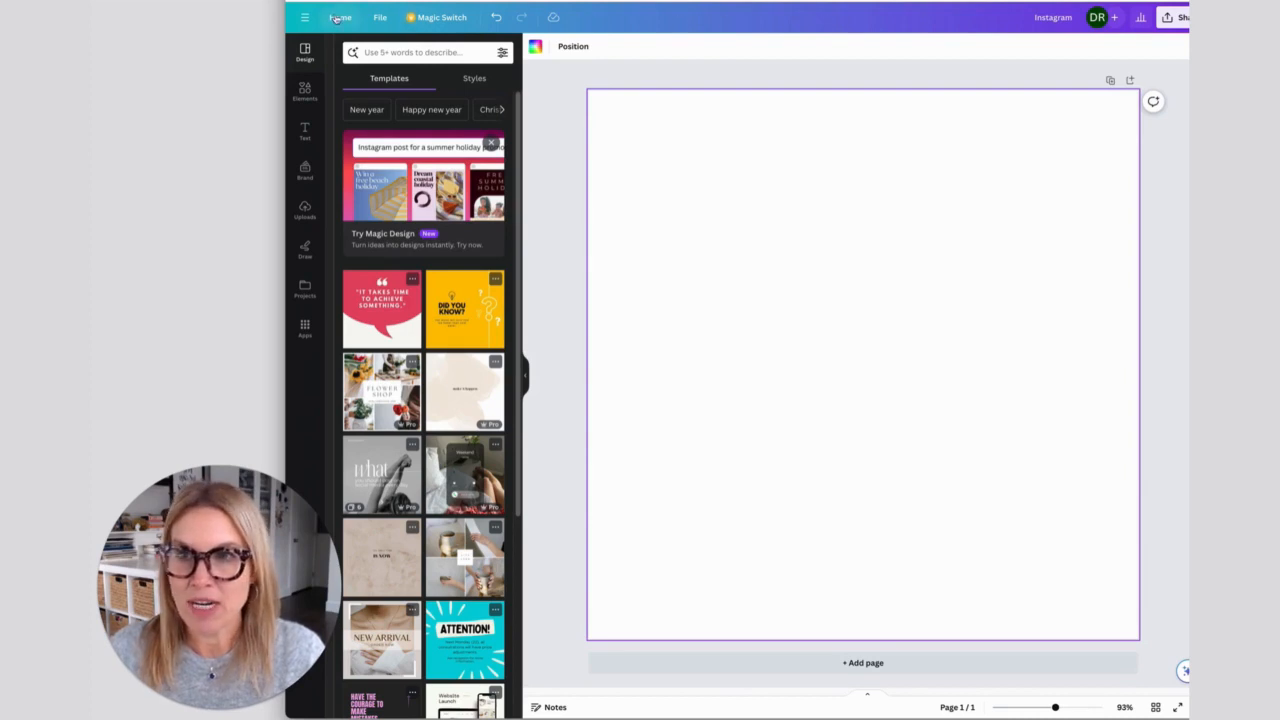
- Turn on rulers and guides around the blank Instagram post canvas
click(381, 19)
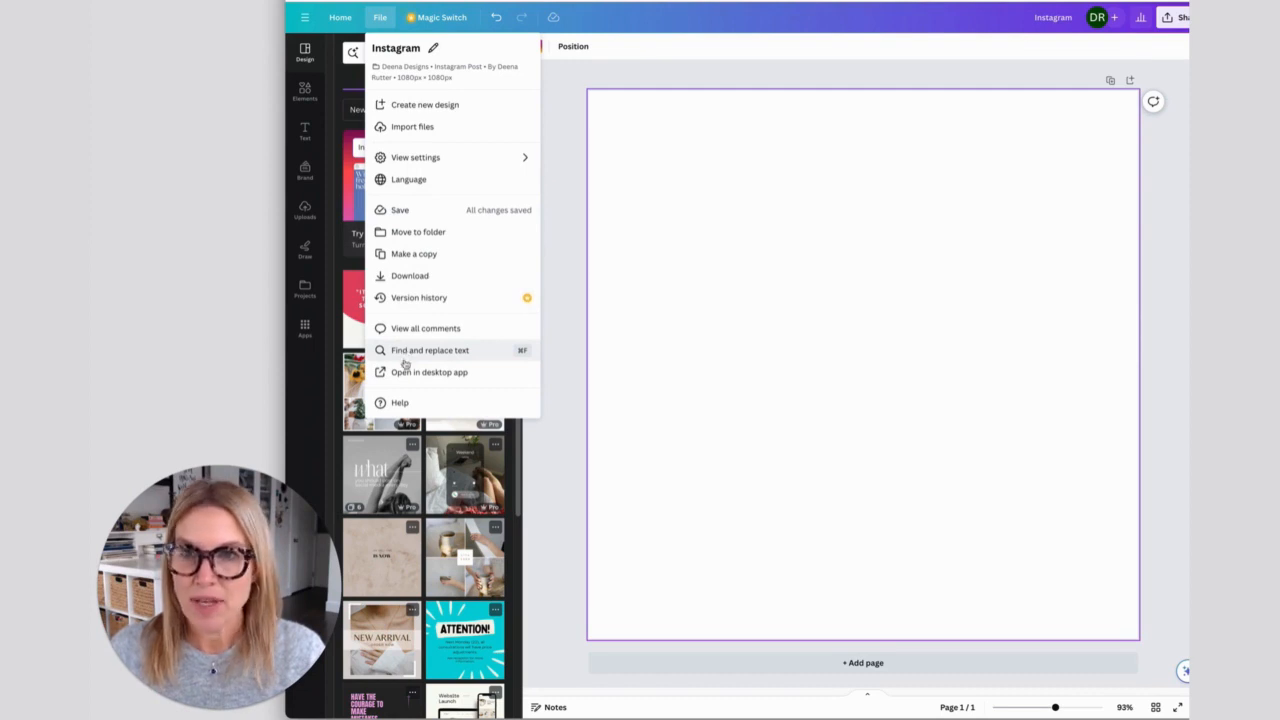
mouse_move(424, 160)
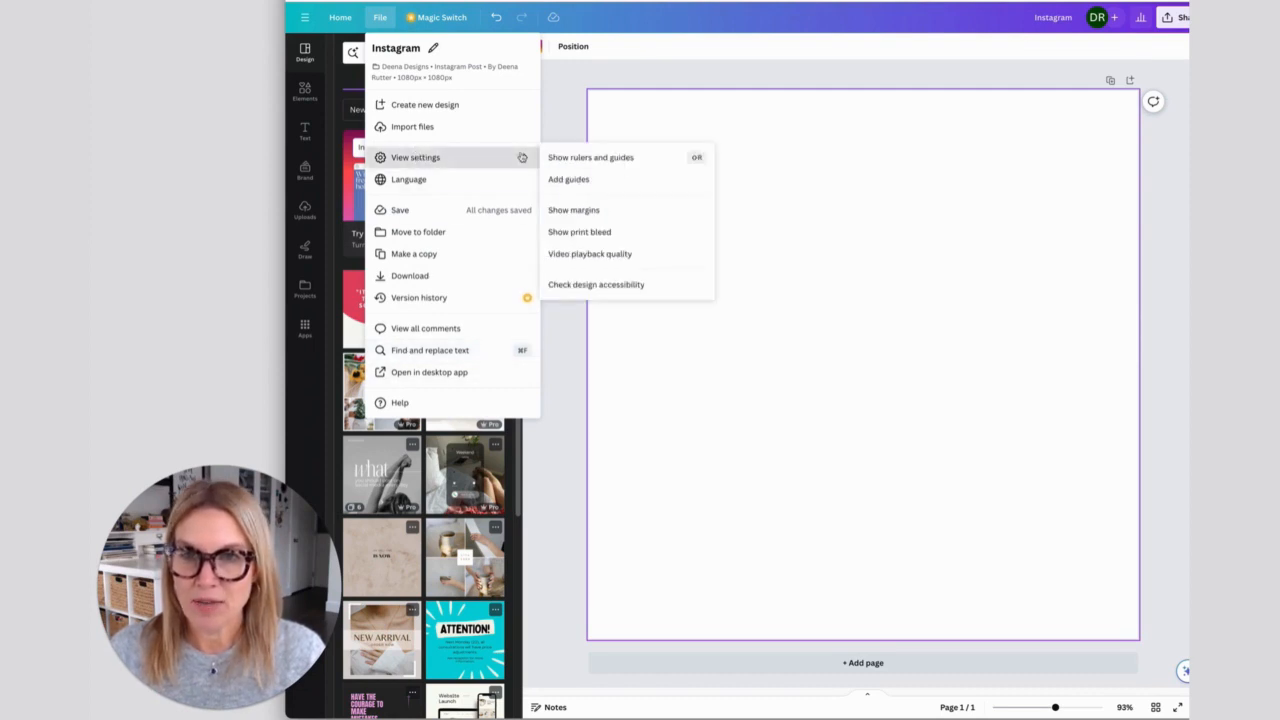
click(575, 160)
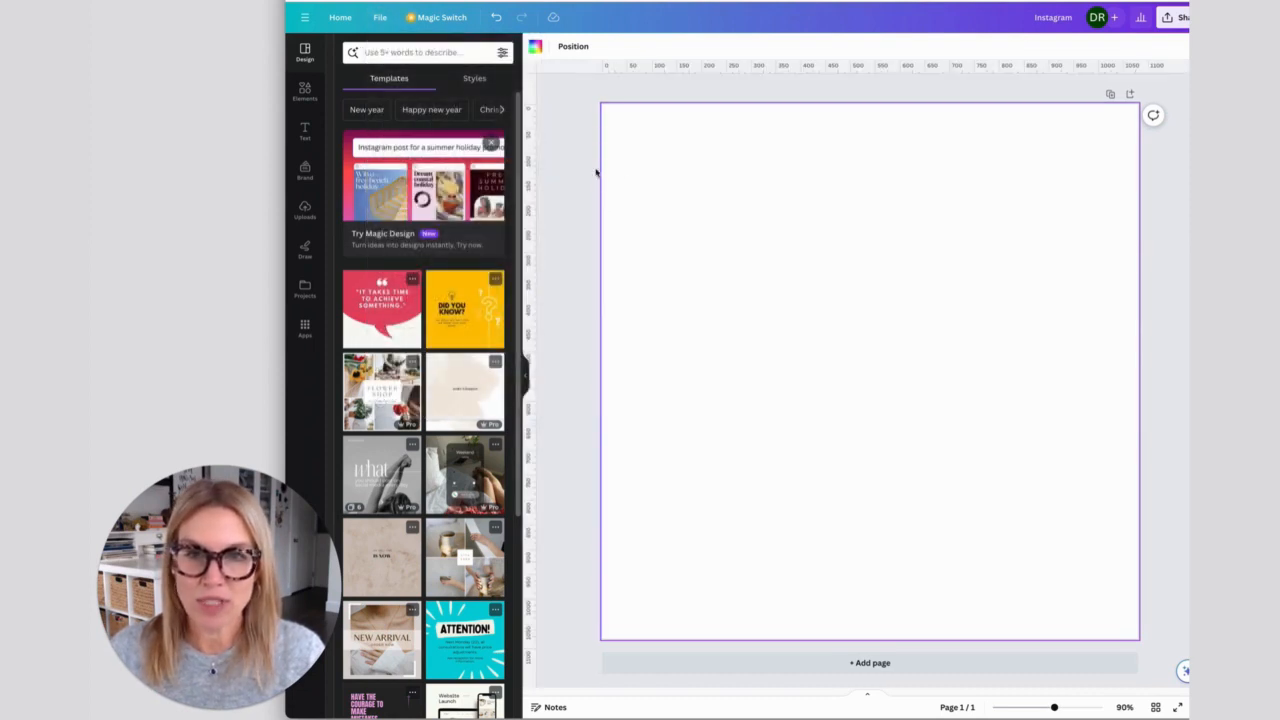
- Open the Magic Switch options for translating, transforming and resizing the design
click(380, 17)
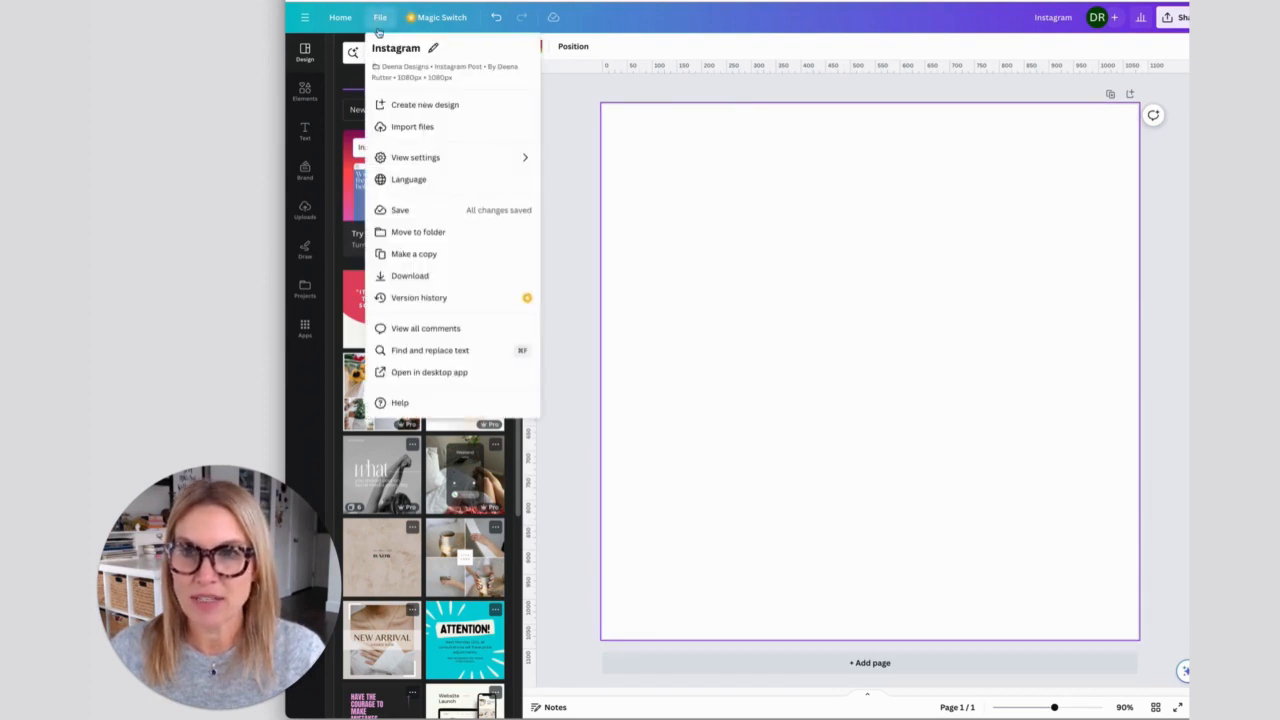
mouse_move(413, 164)
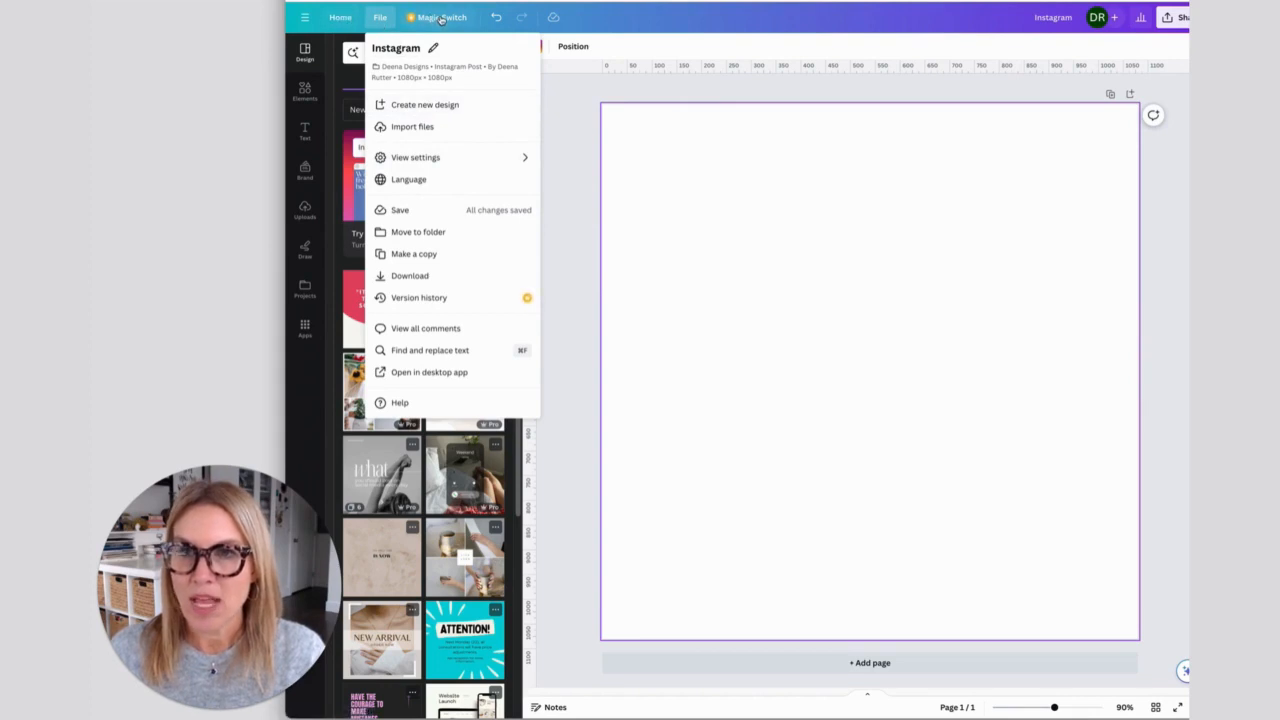
click(437, 20)
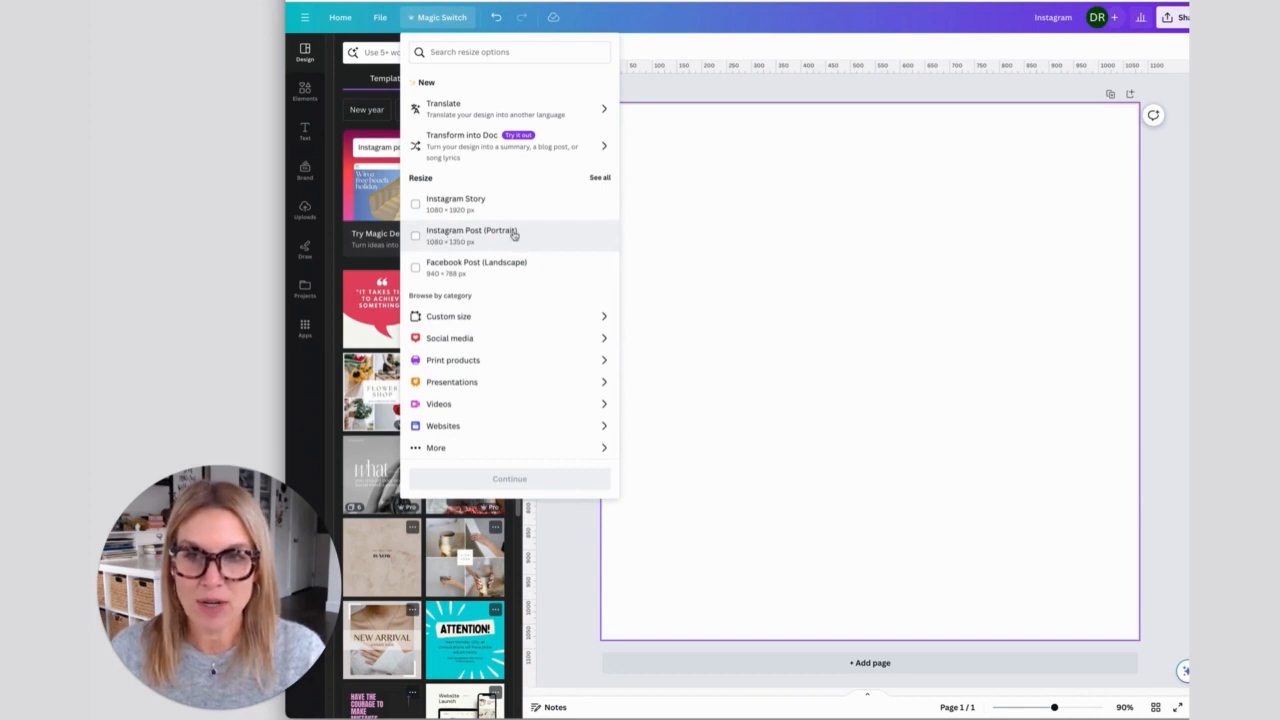
- Preview the design resized to Instagram Post (Portrait), 1080 × 1350 px, and leave without applying the resize
click(416, 236)
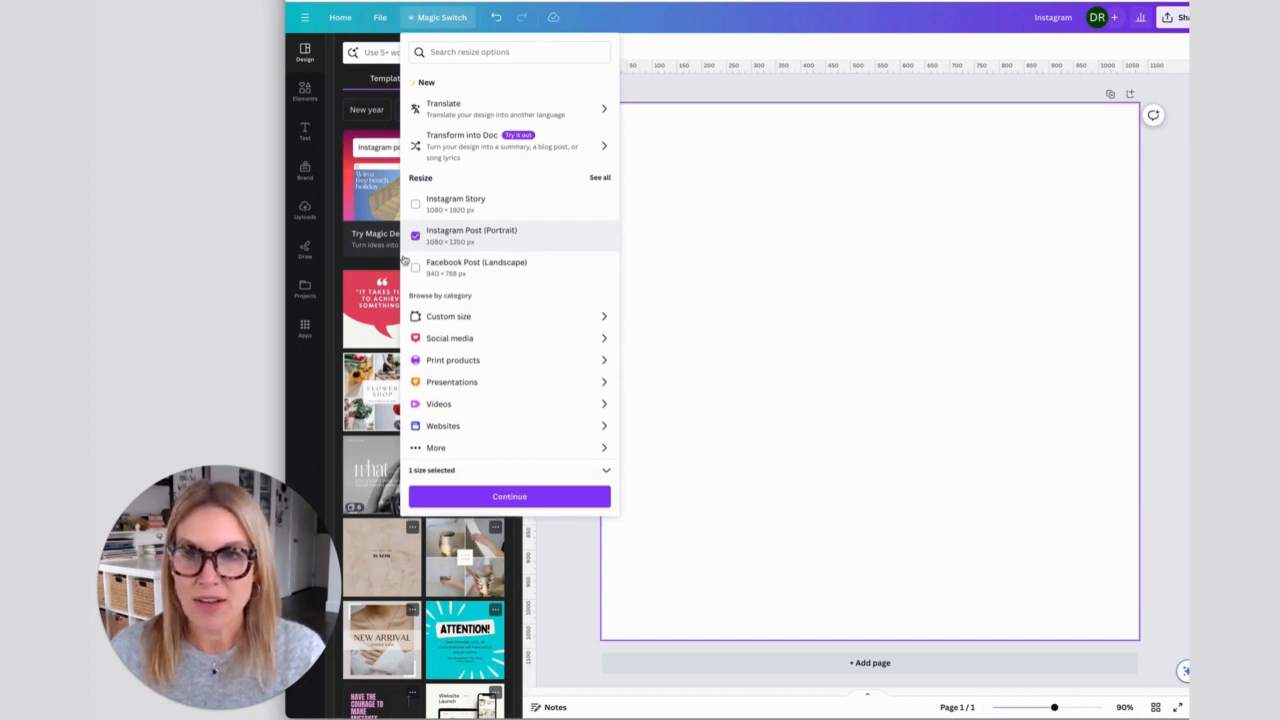
click(495, 499)
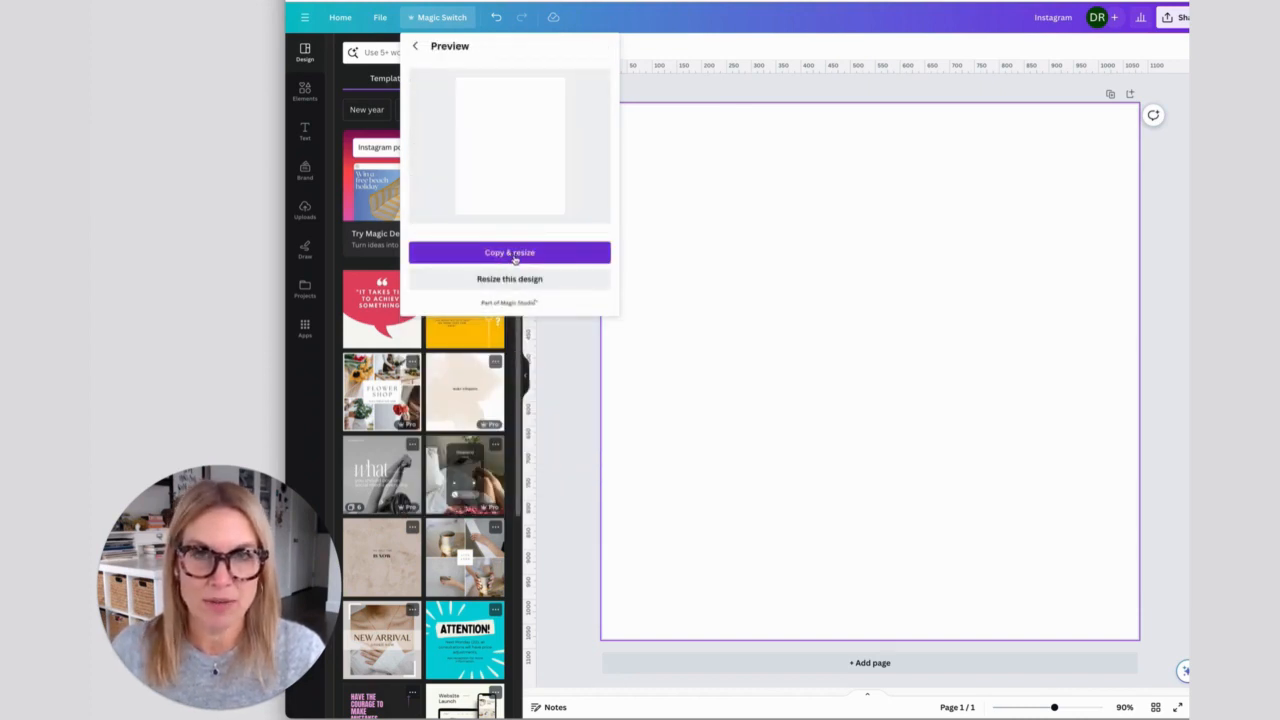
click(774, 182)
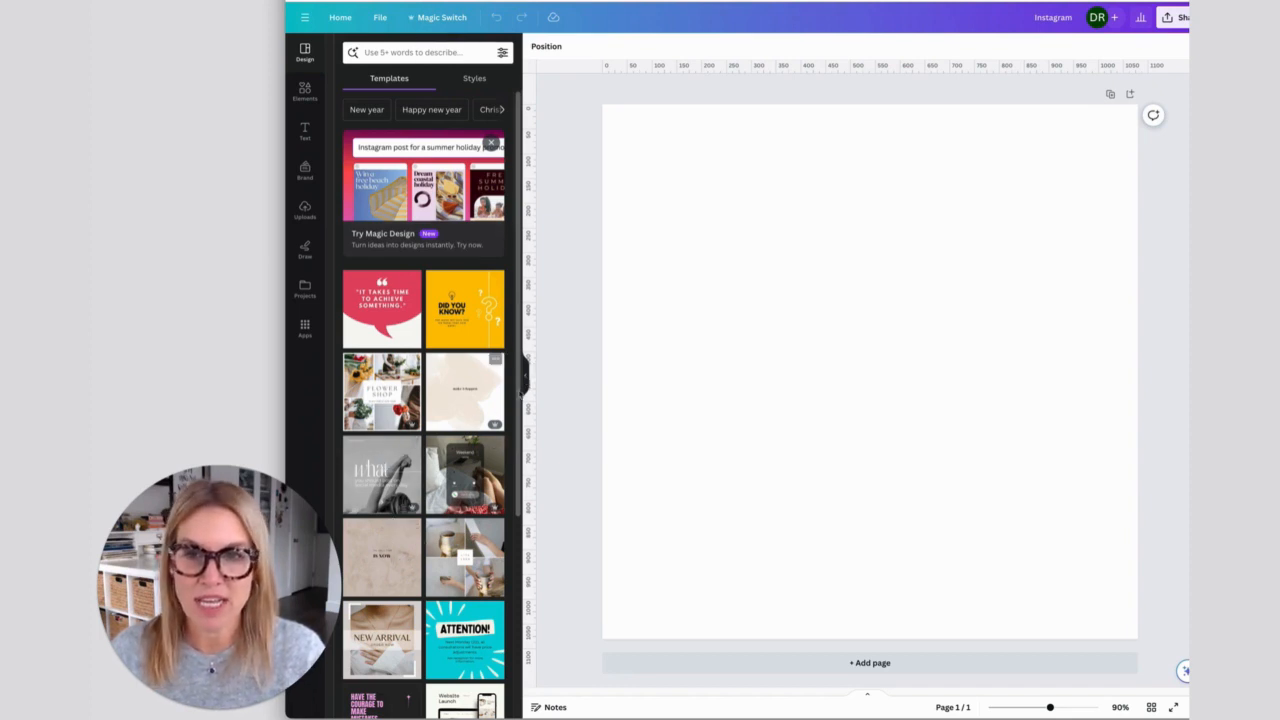
- Hide and bring back the template library, and search the elements library for "circle"
click(525, 380)
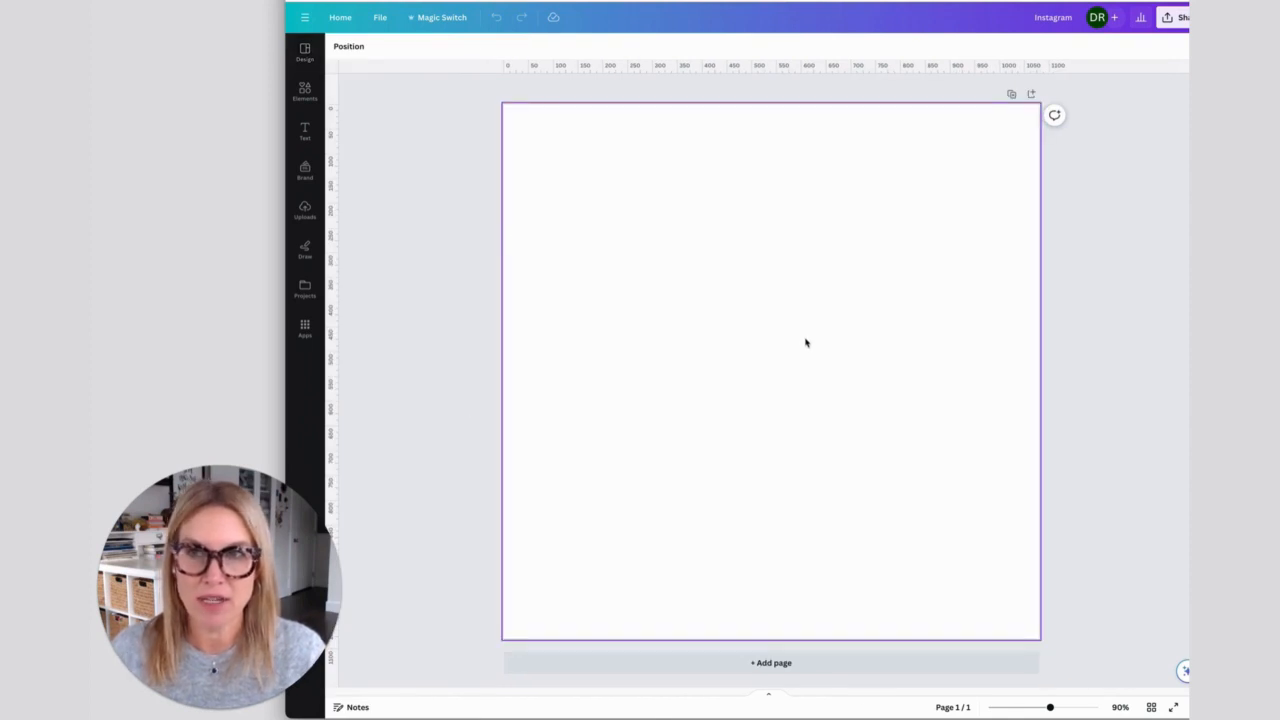
click(305, 52)
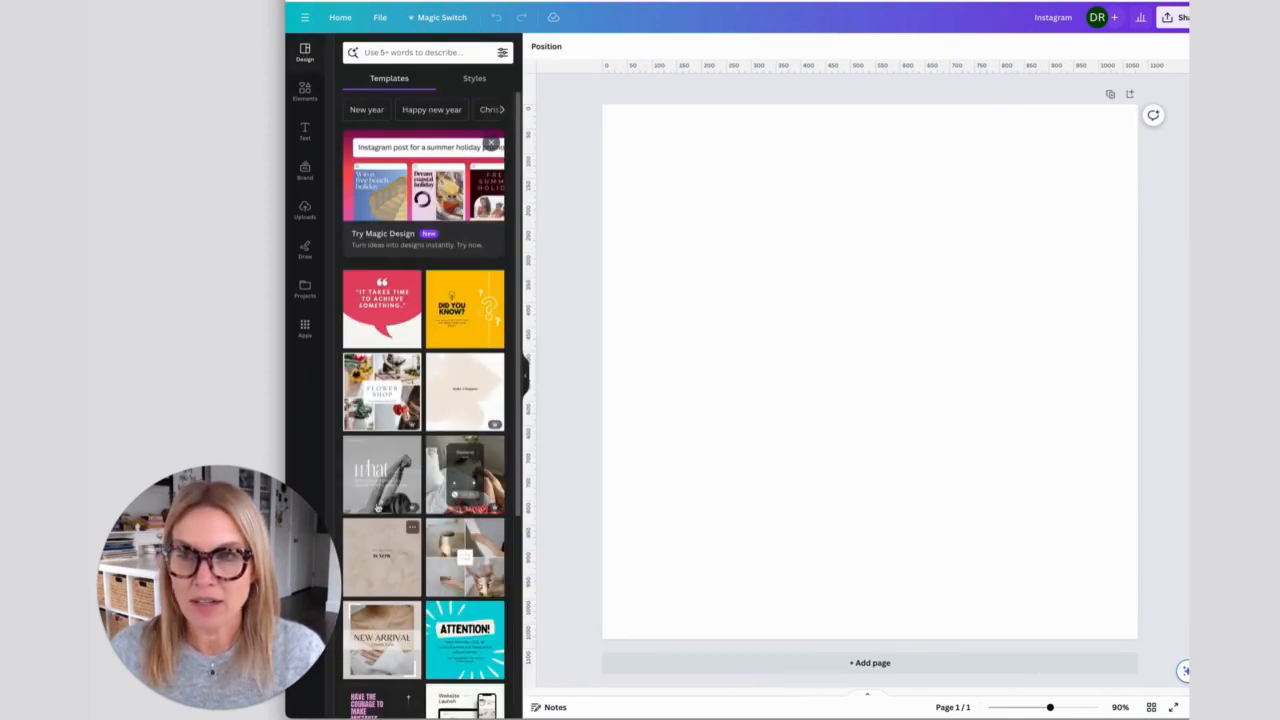
click(305, 92)
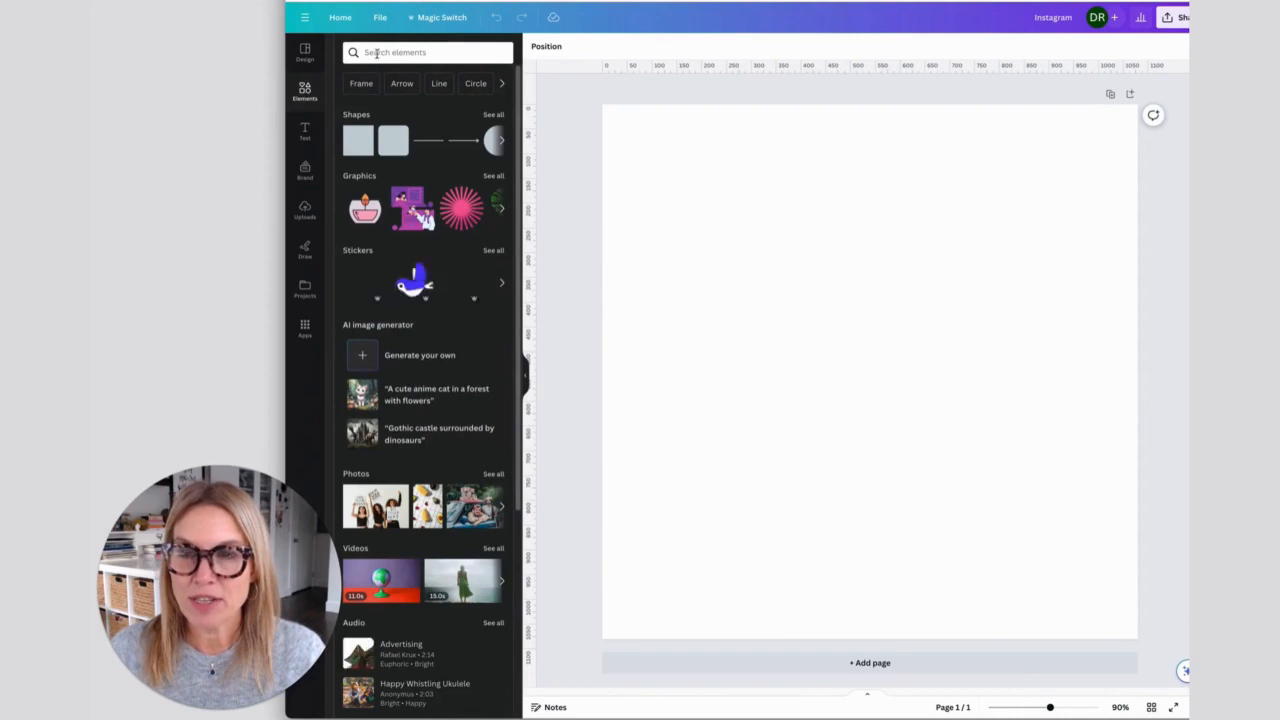
click(378, 53)
text(circle)
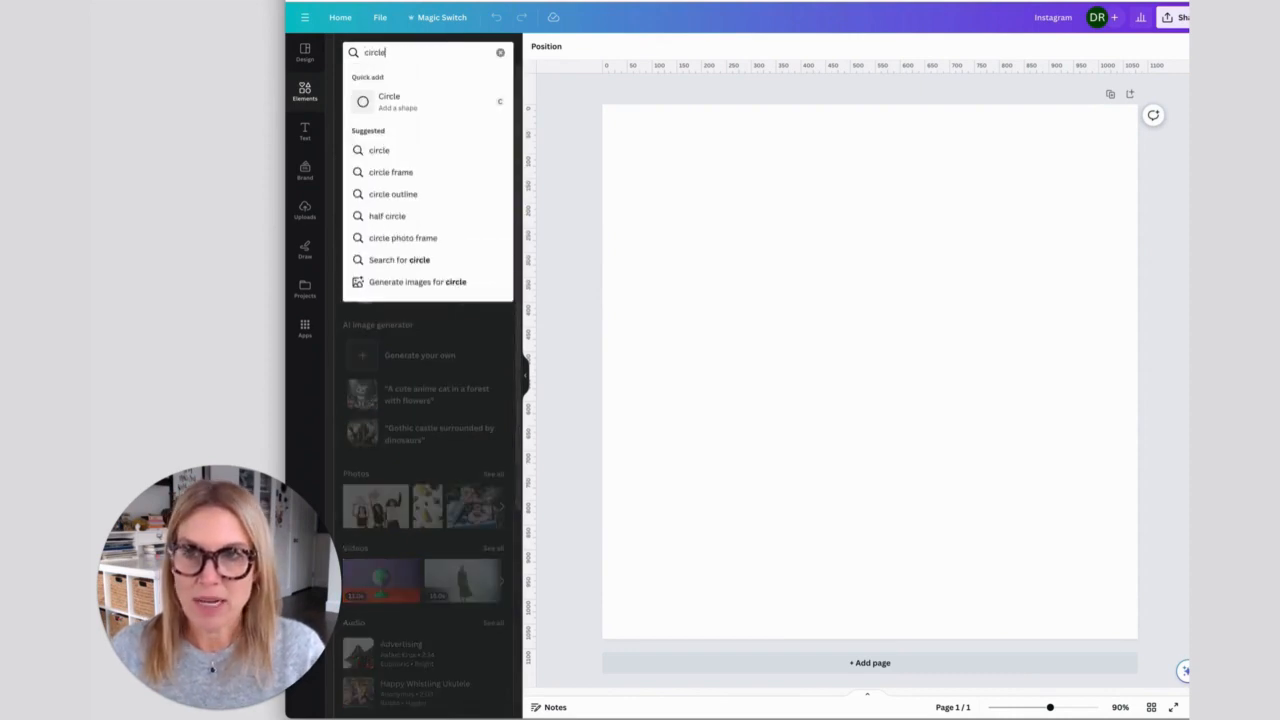
key(Return)
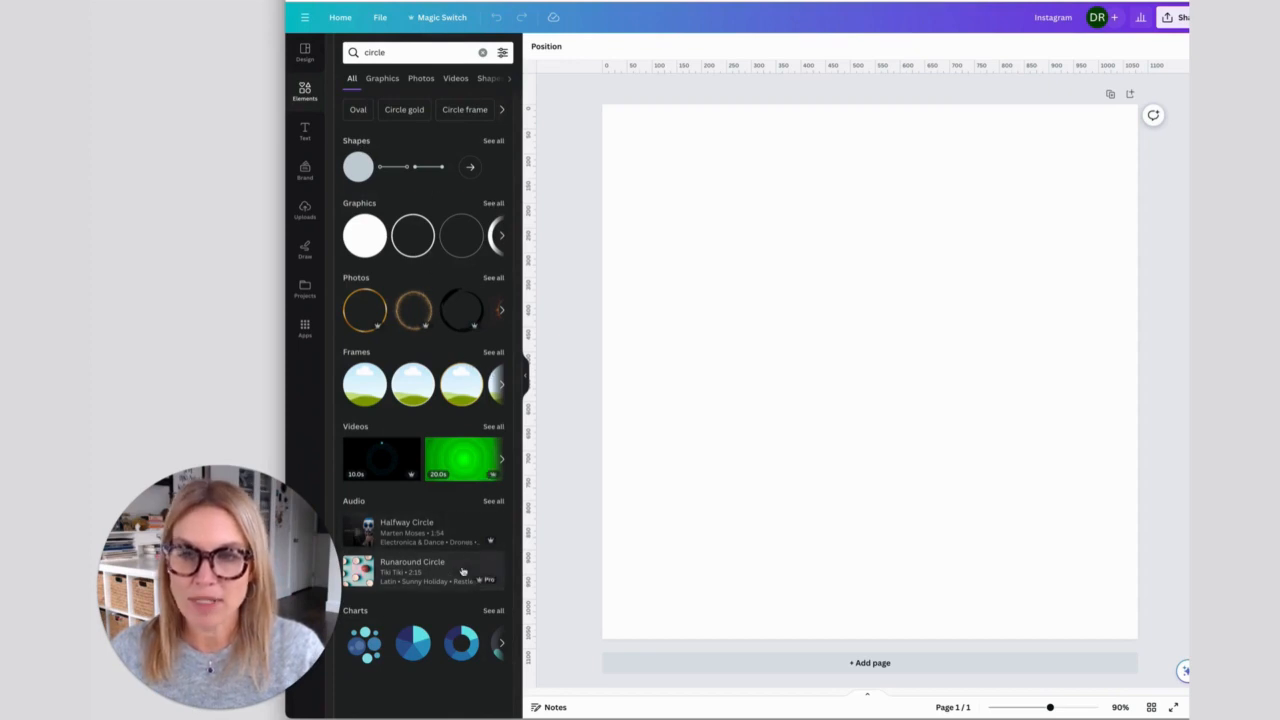
- Look through the text styles, brand kit setup, upload options and drawing tools
click(305, 130)
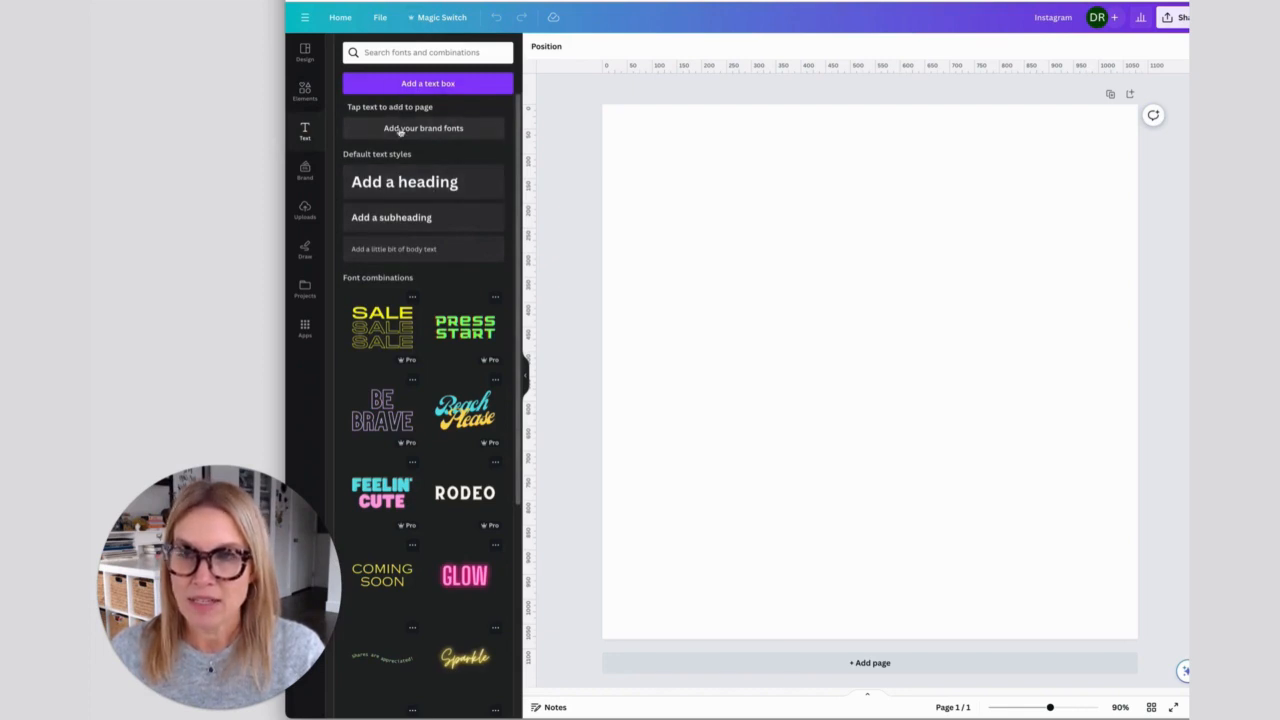
click(305, 170)
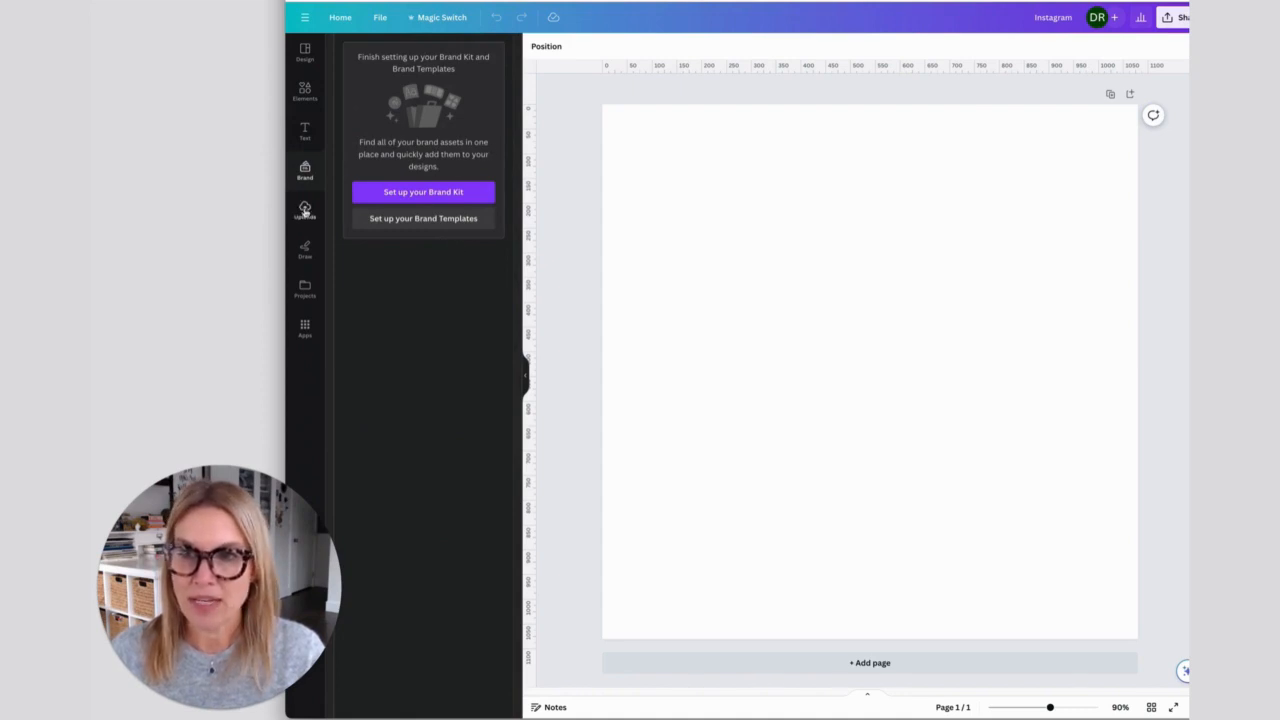
click(305, 210)
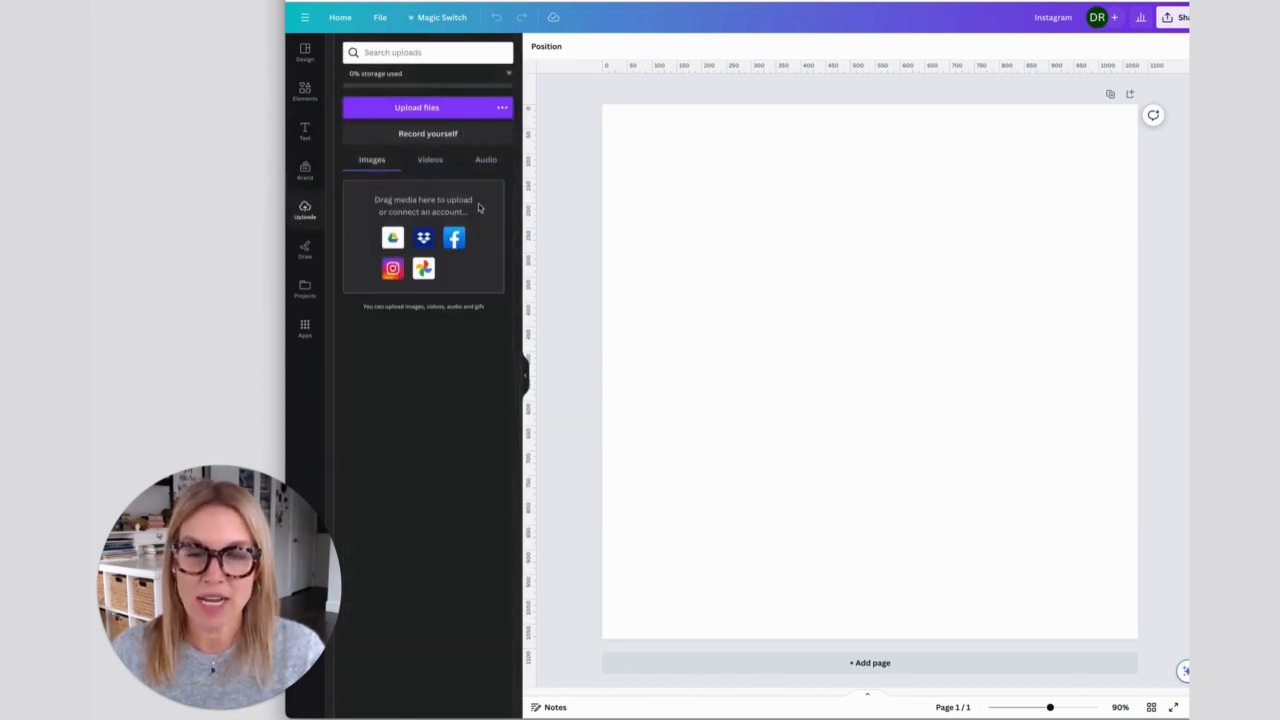
click(305, 252)
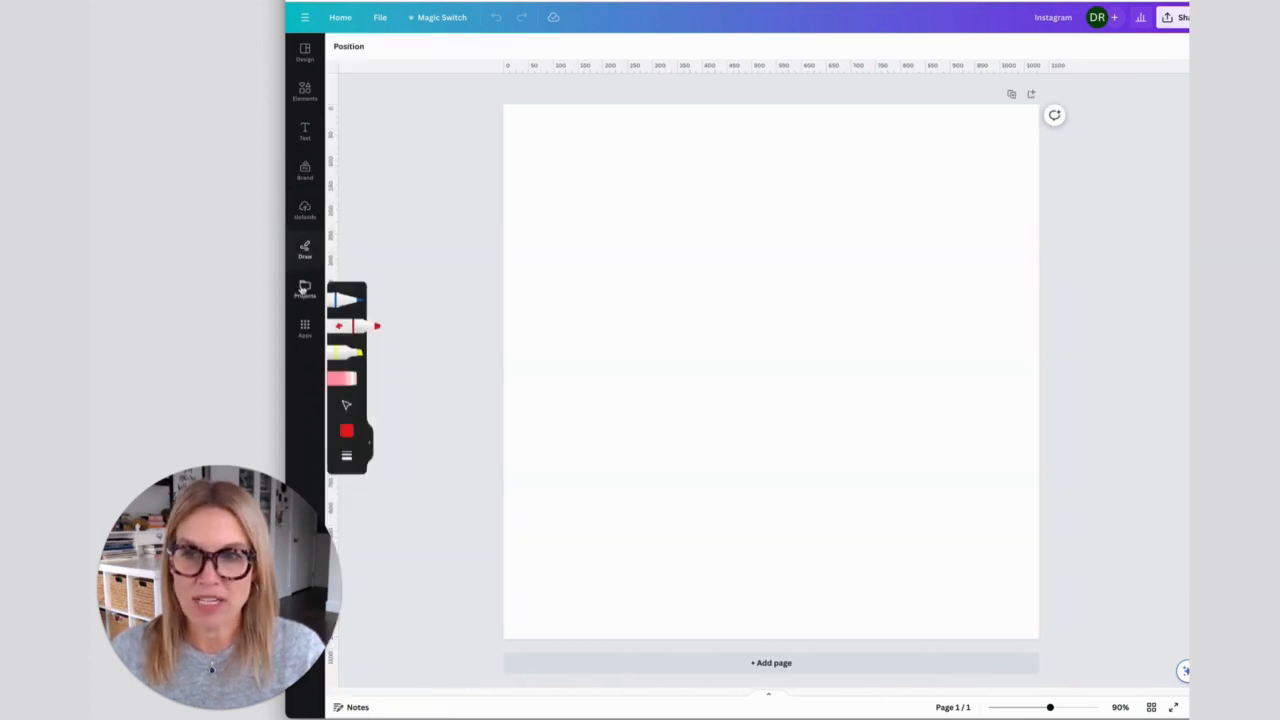
- View the contents of the owner's designs folder among the projects and return to the folder list
click(304, 289)
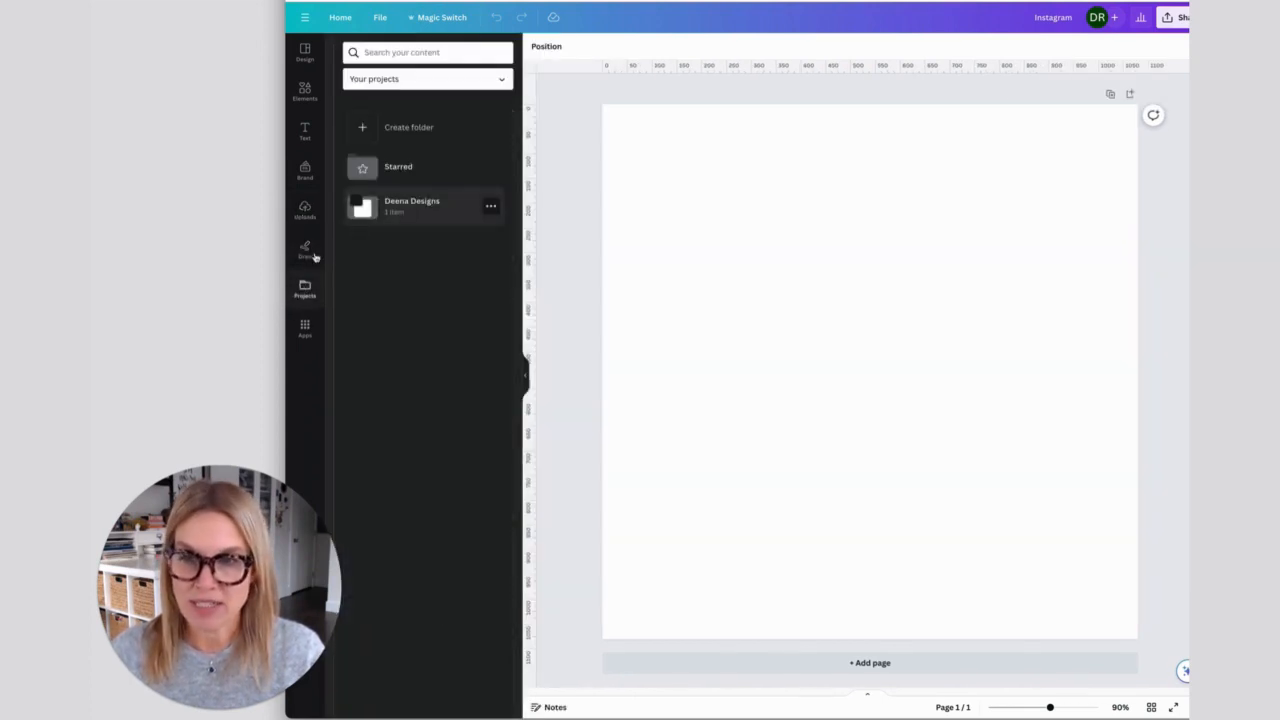
click(421, 207)
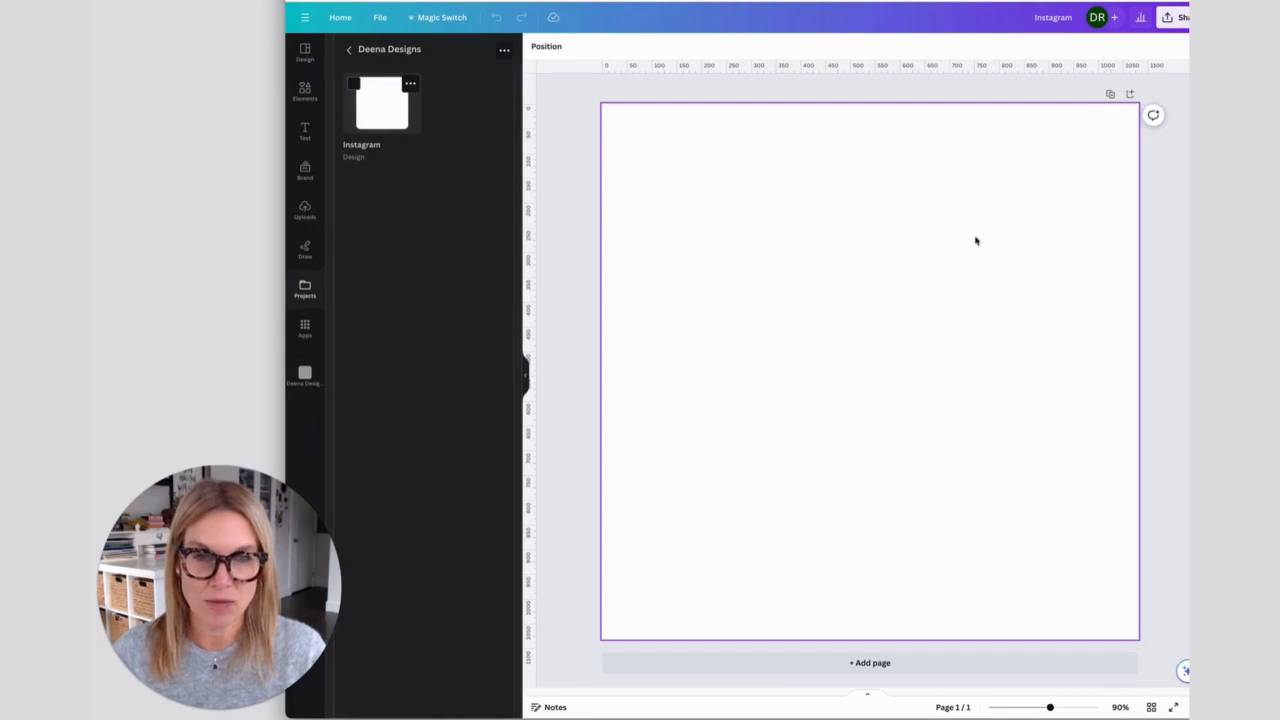
click(347, 51)
- Search the Canva apps for "photos" and open the Photos app
click(304, 330)
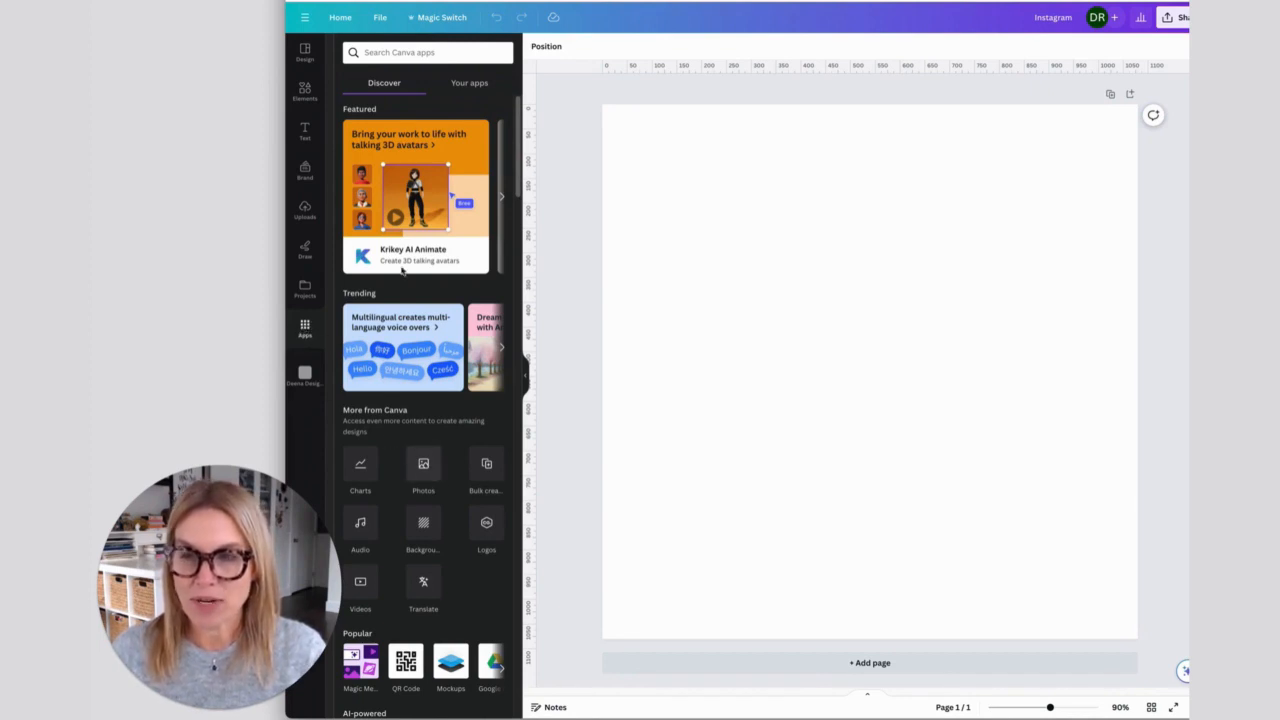
click(388, 54)
text(phto)
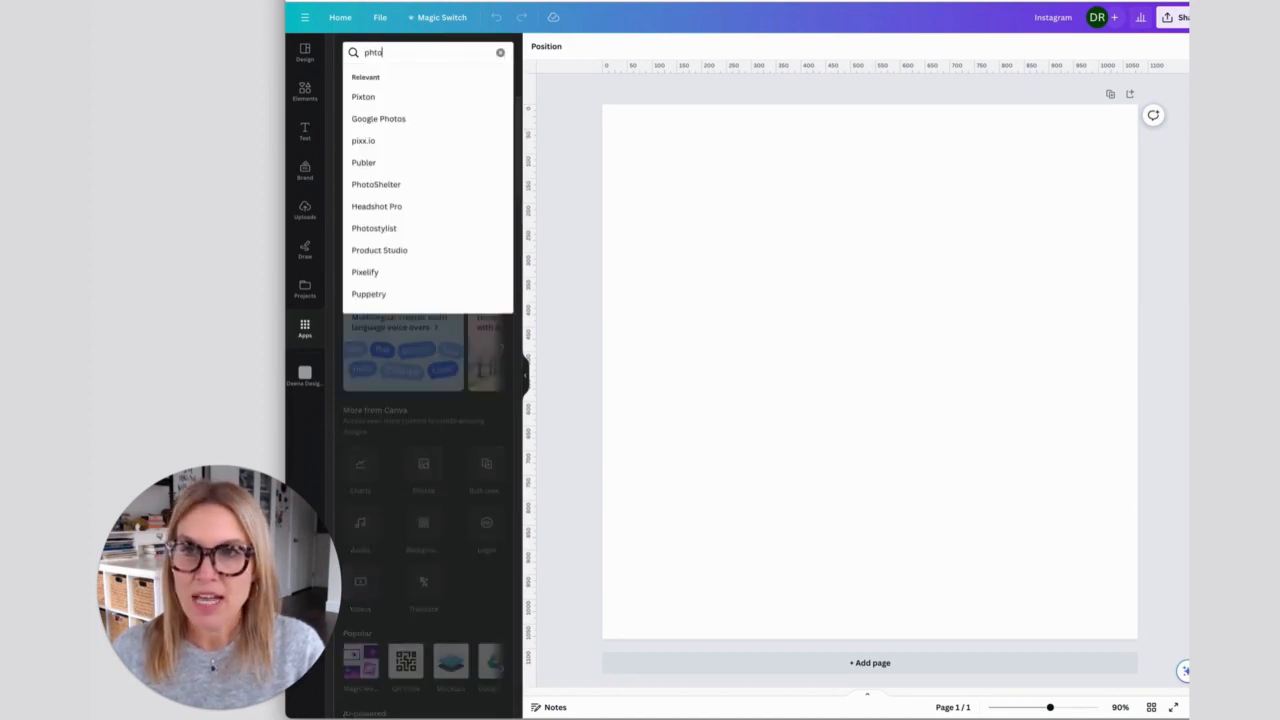
key(BackSpace)
key(BackSpace)
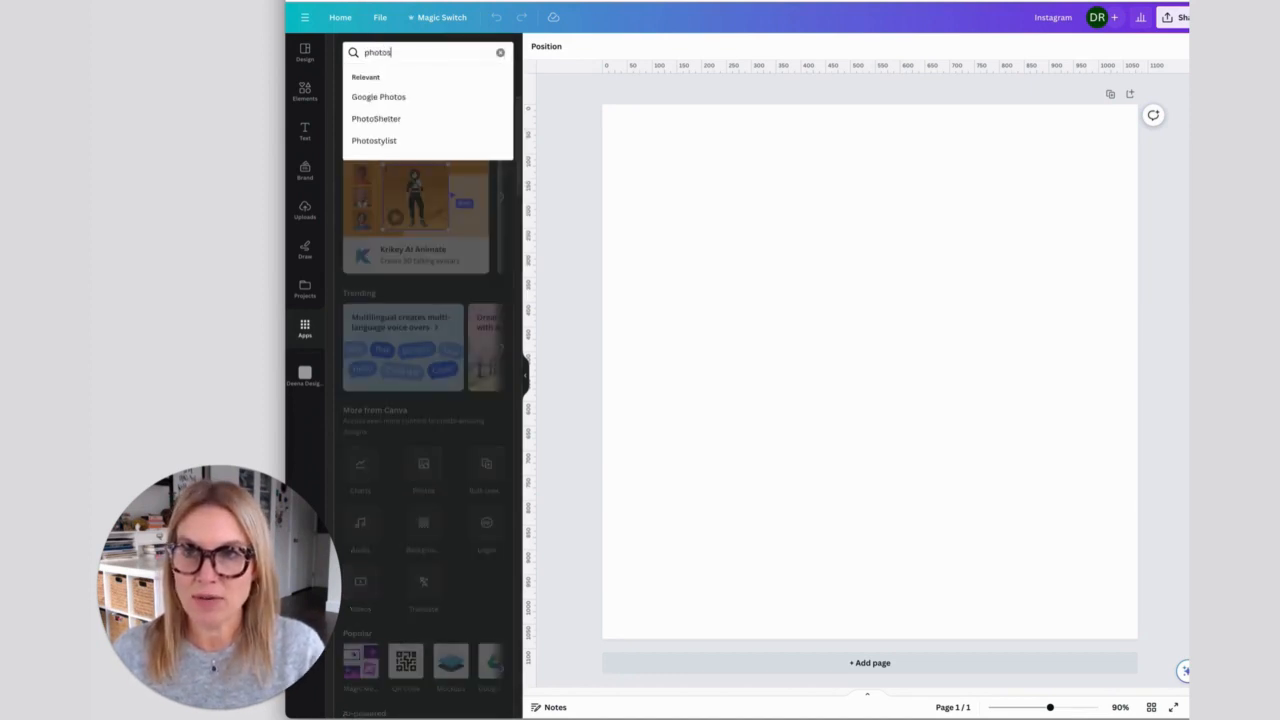
key(Return)
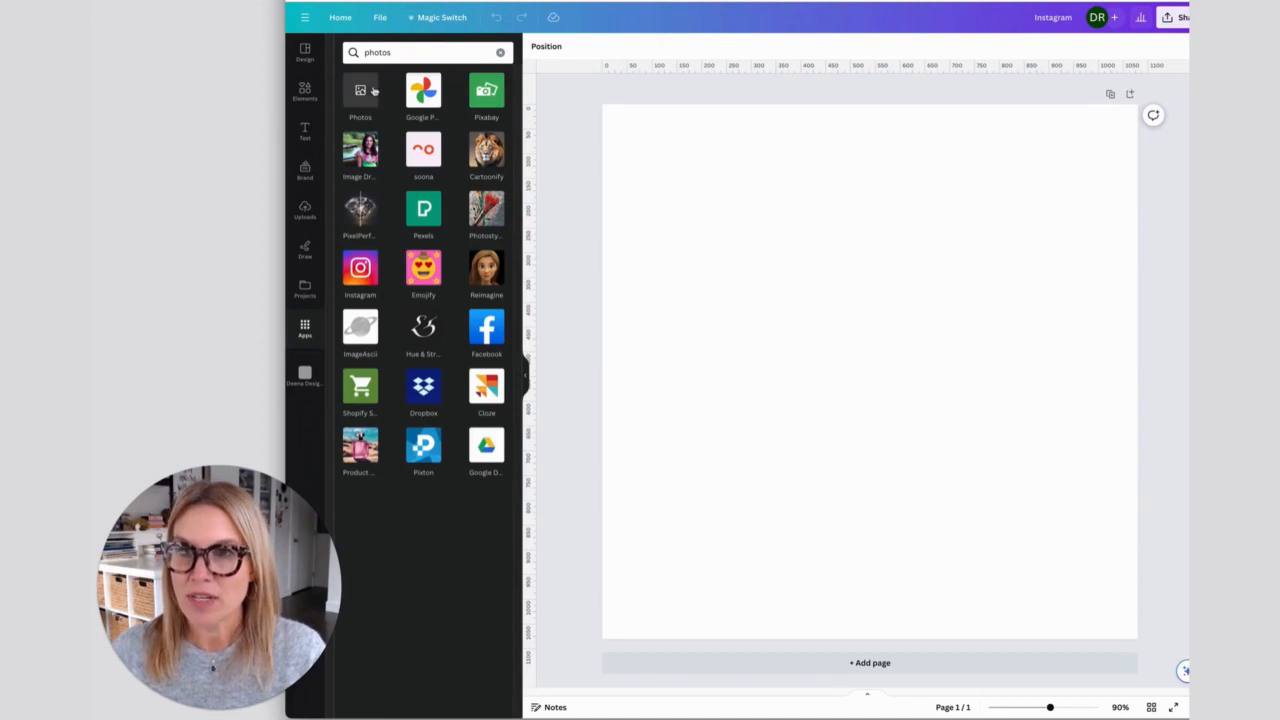
click(372, 90)
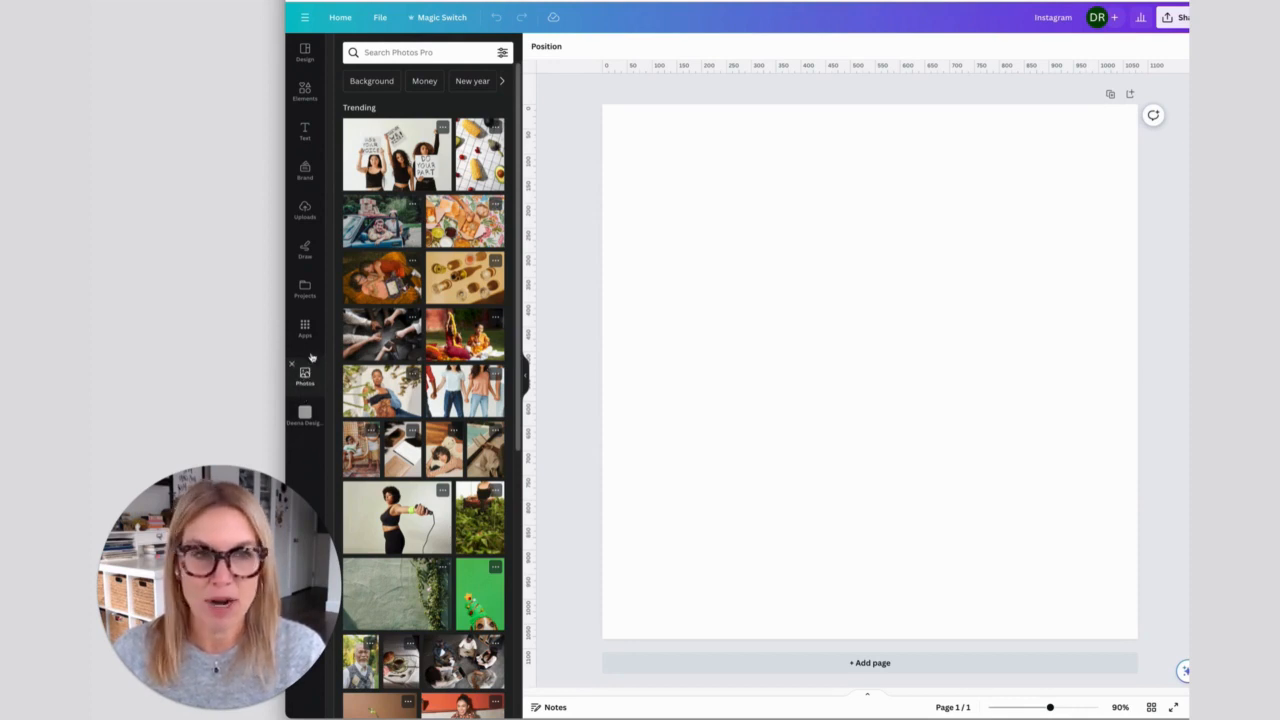
- Add a grey rectangle to the blank page and reshape it into a thin full-width band just below the middle
click(765, 262)
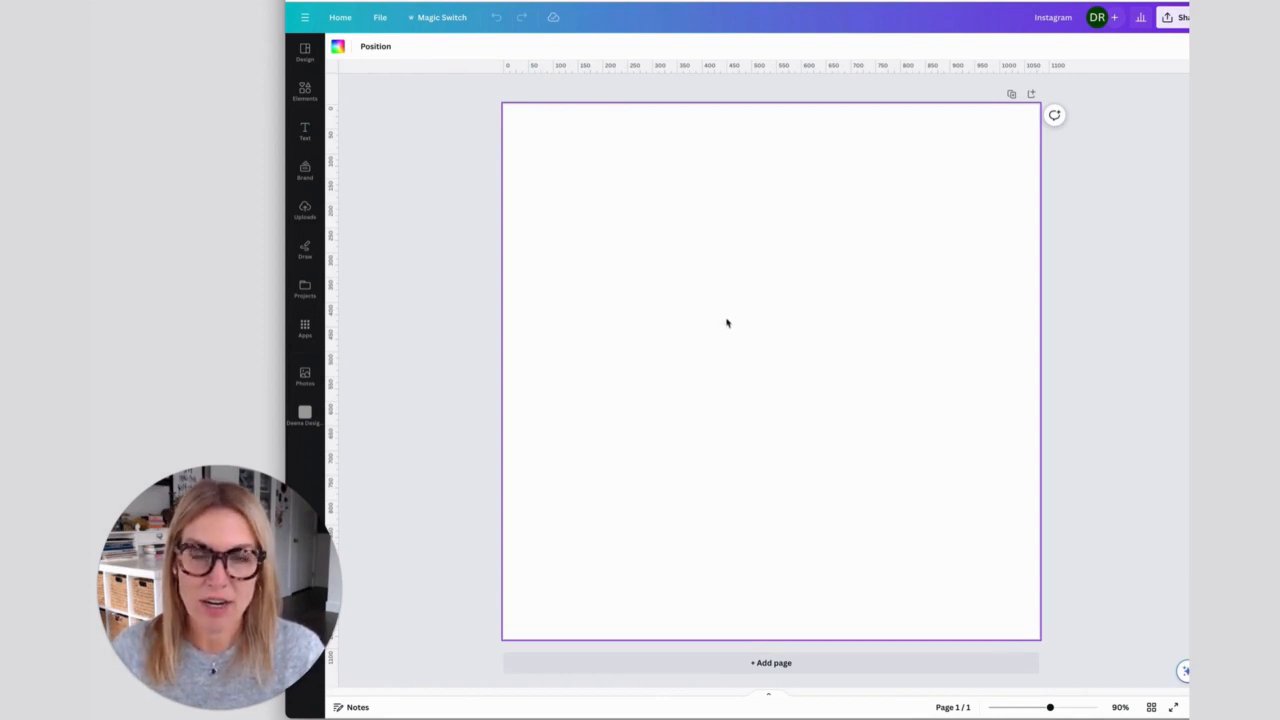
key(r)
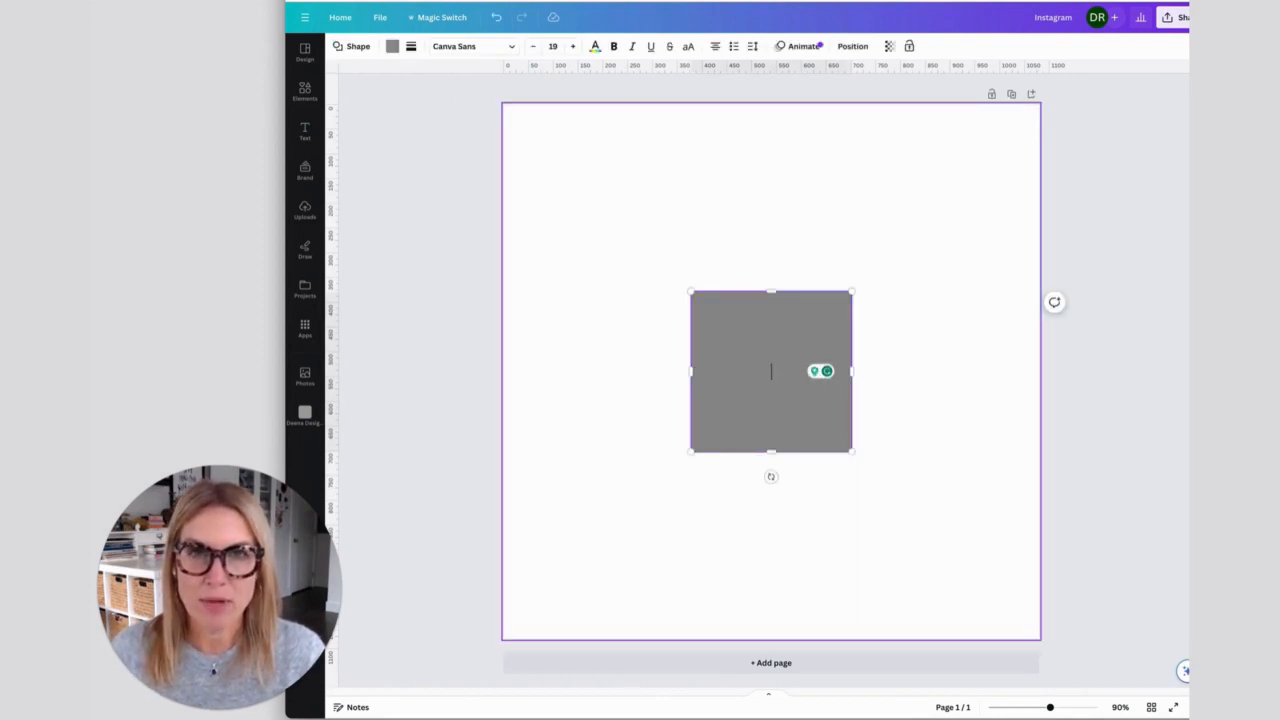
key(Escape)
click(771, 371)
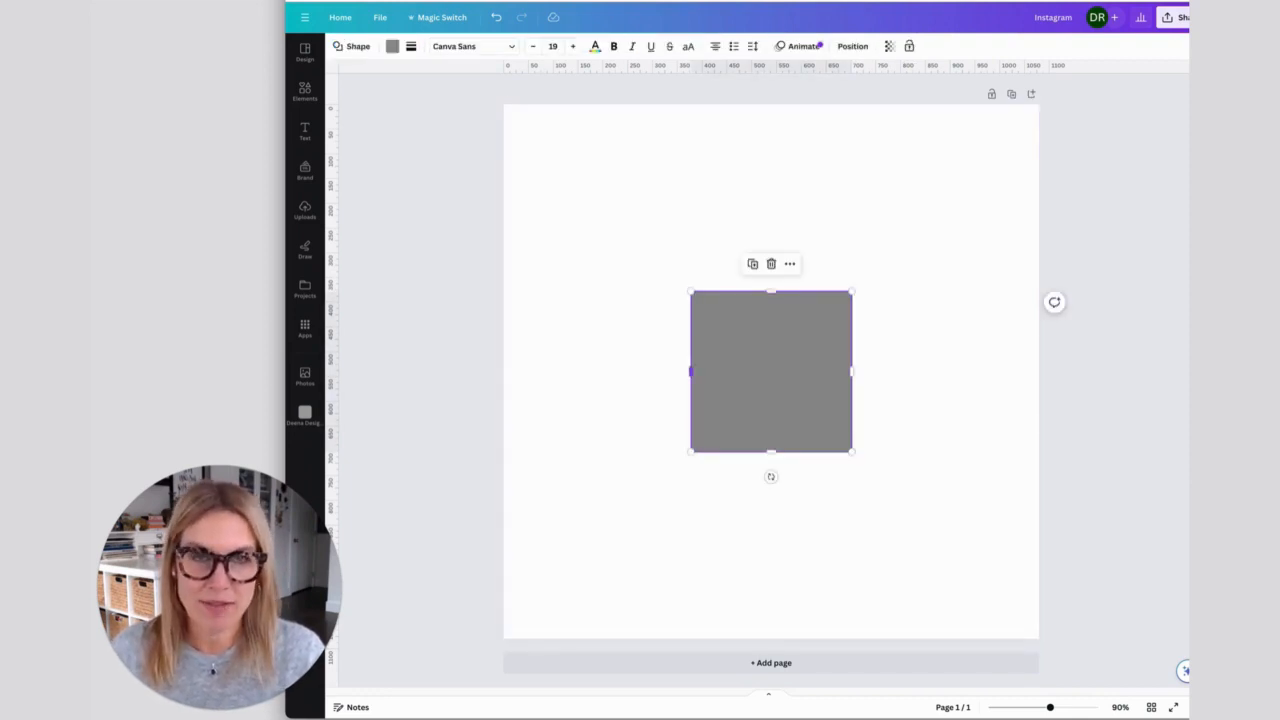
drag(690, 371, 497, 371)
drag(851, 371, 1050, 371)
drag(773, 292, 773, 406)
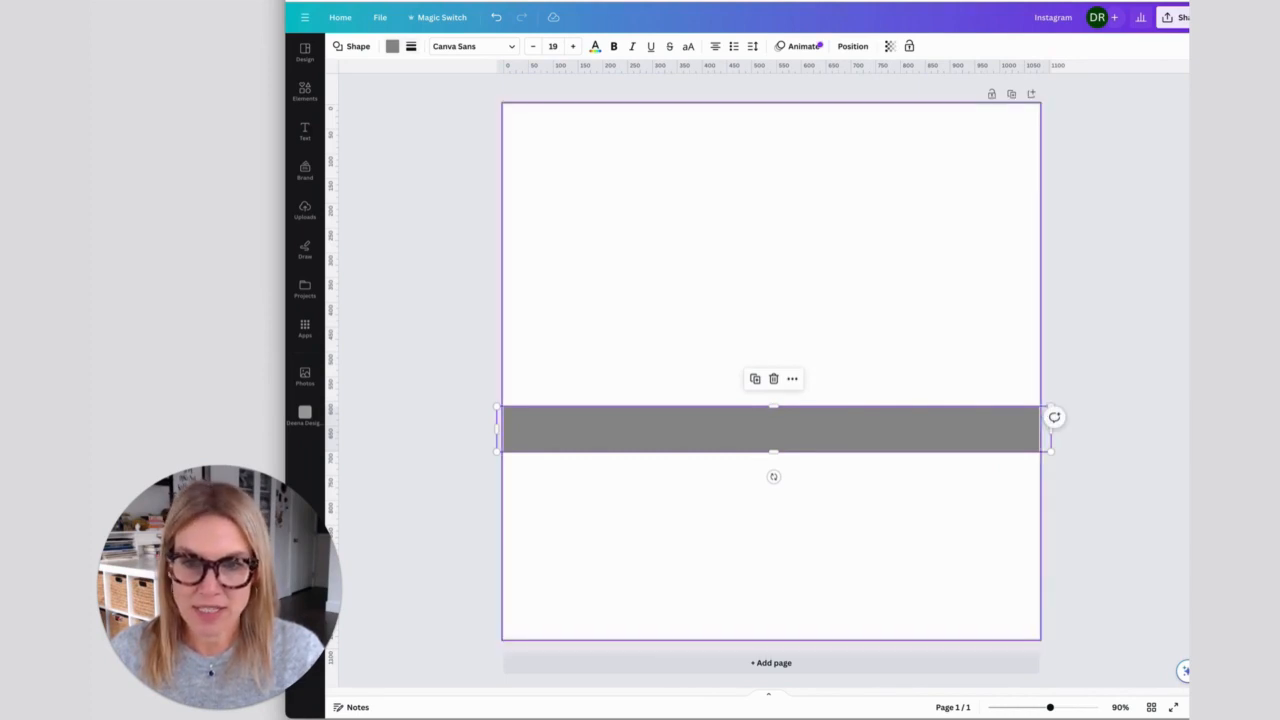
- Add a circle, shrink it and place it below the grey band, left of the page centre
click(771, 320)
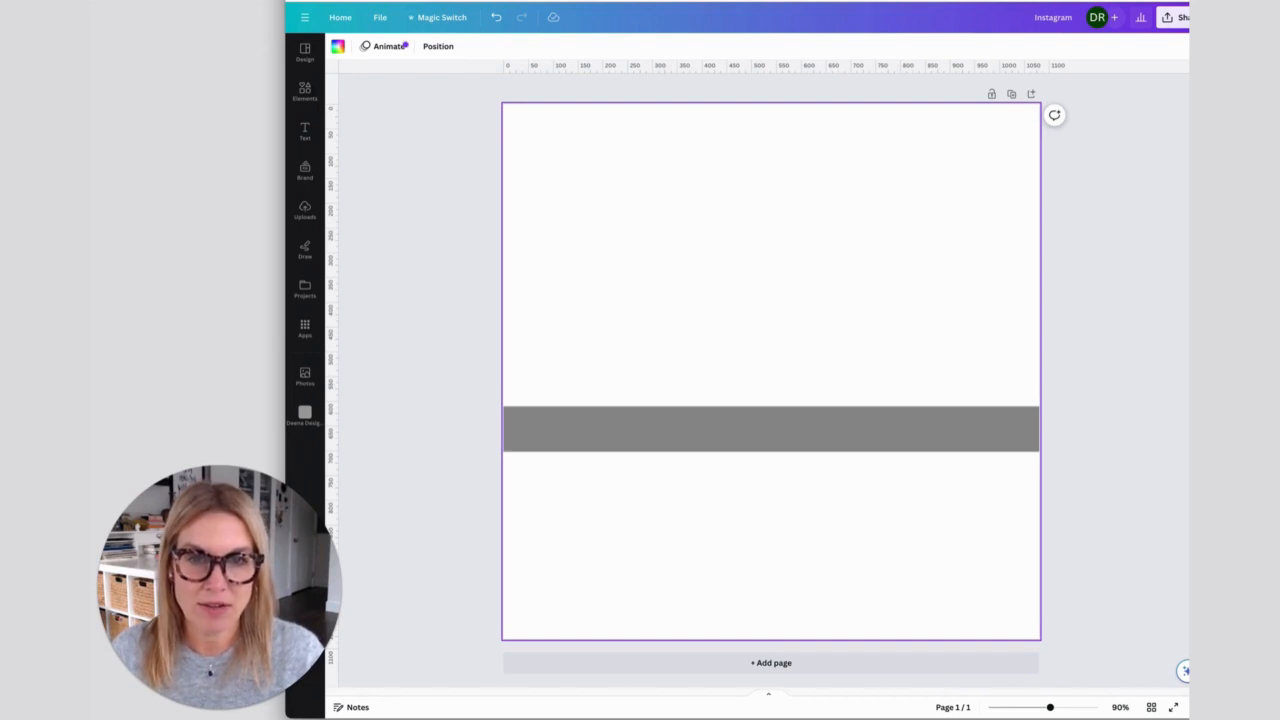
key(c)
drag(691, 289, 560, 160)
click(703, 474)
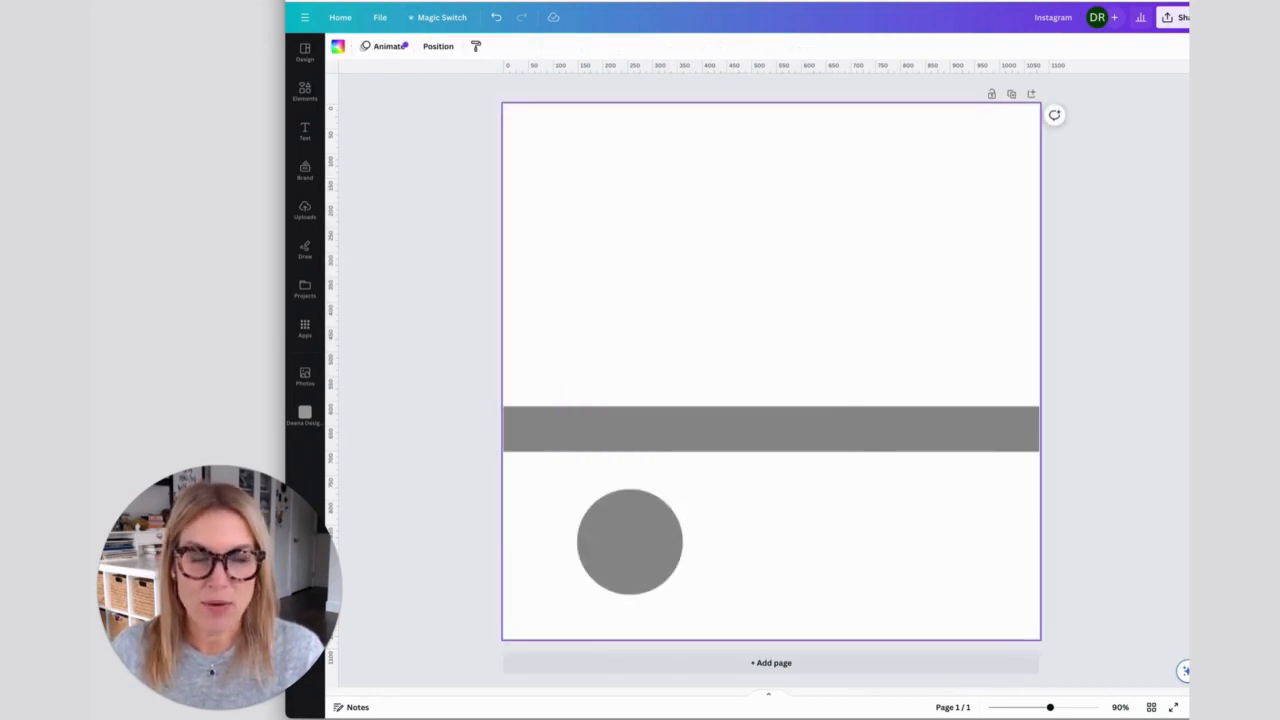
- Add a paragraph text box, widen it, enlarge its text to about size 28.4 and centre it above the band
key(t)
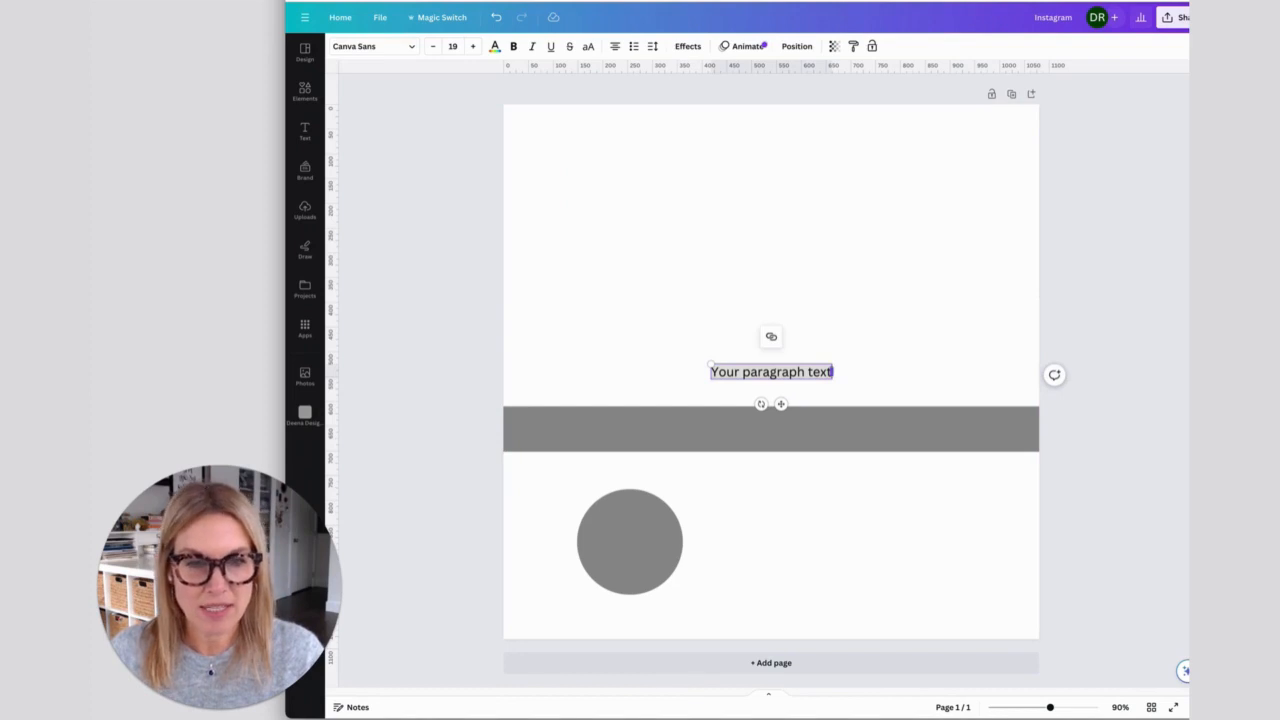
drag(831, 372, 998, 372)
drag(711, 364, 568, 359)
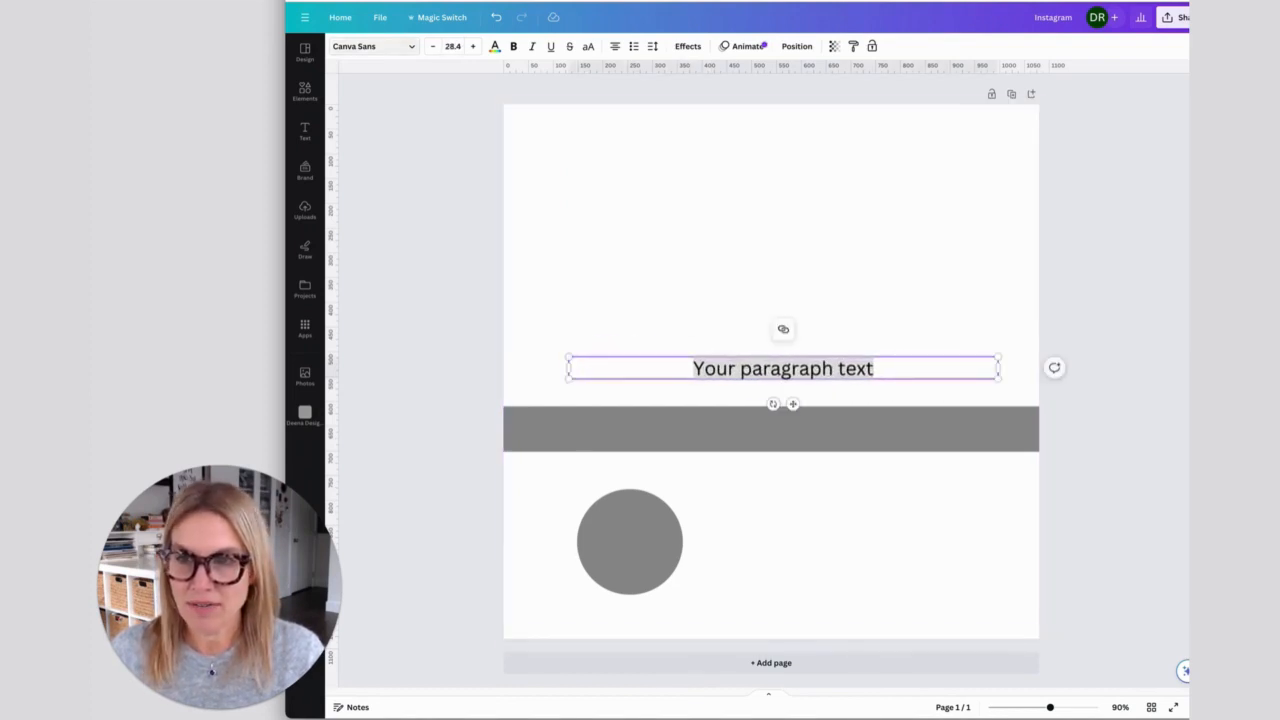
drag(793, 404, 781, 397)
click(810, 510)
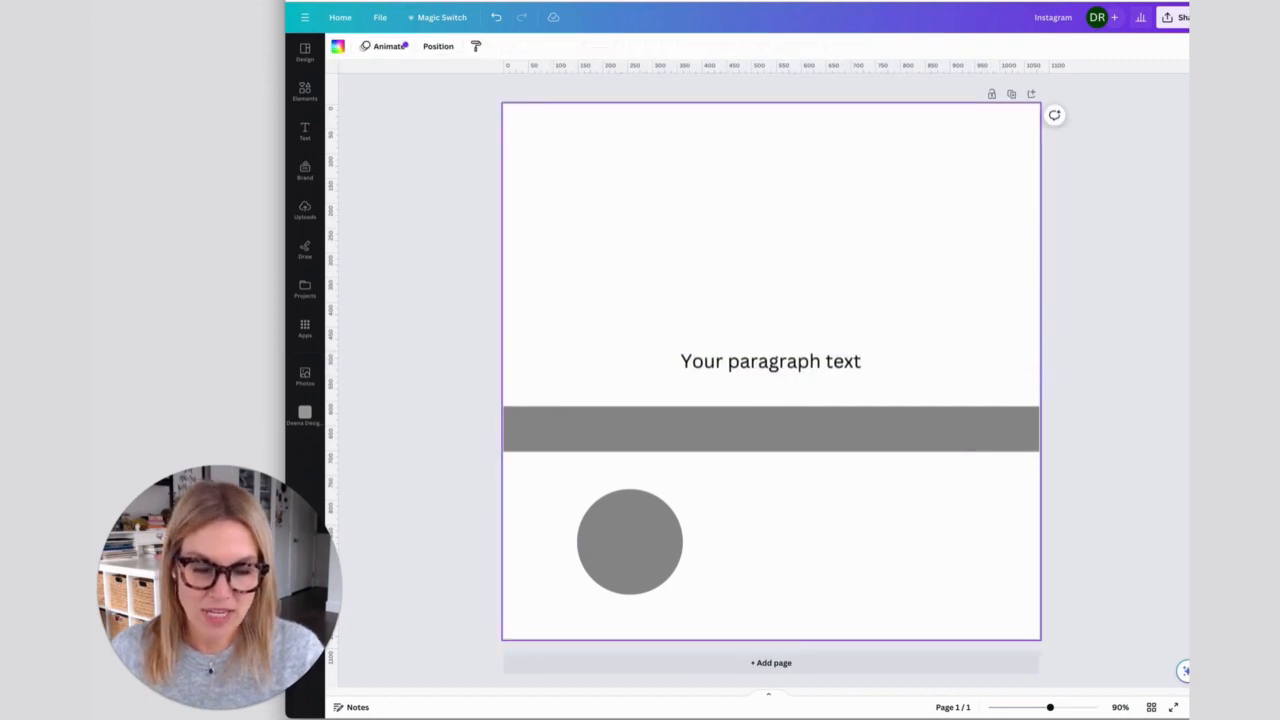
- Add a straight horizontal line and move it clear of the paragraph text
key(l)
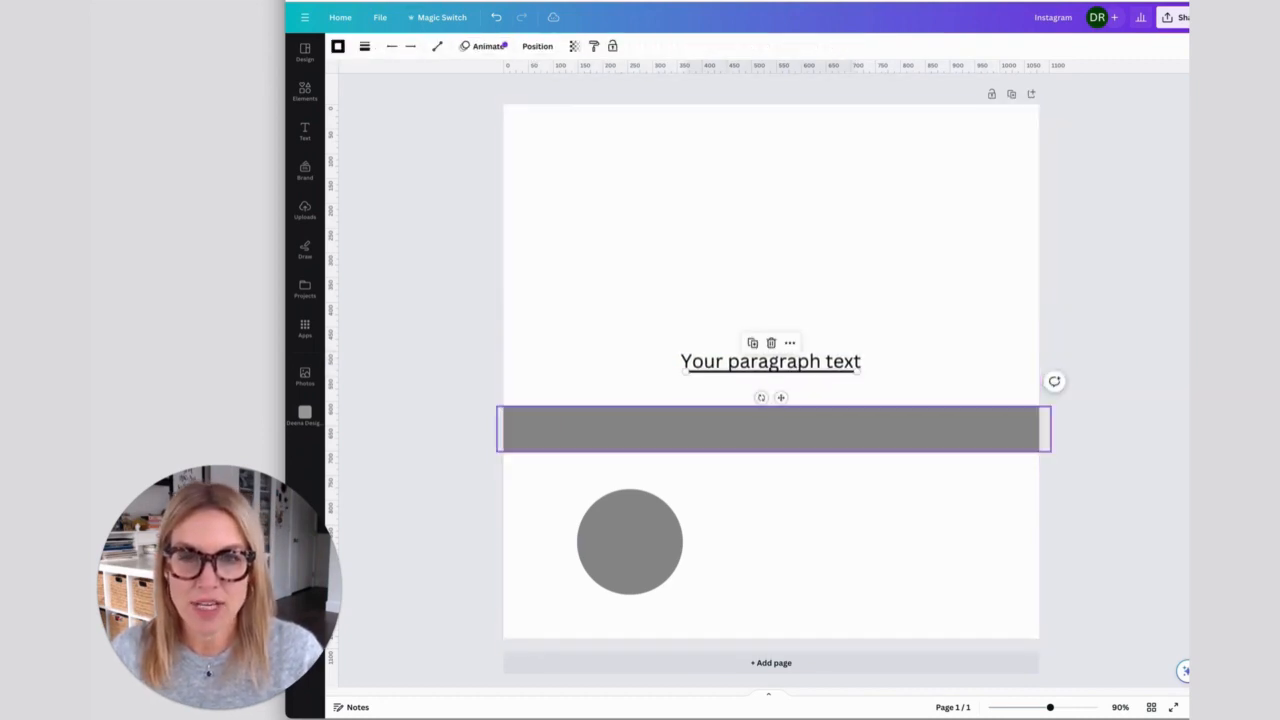
drag(770, 368, 772, 274)
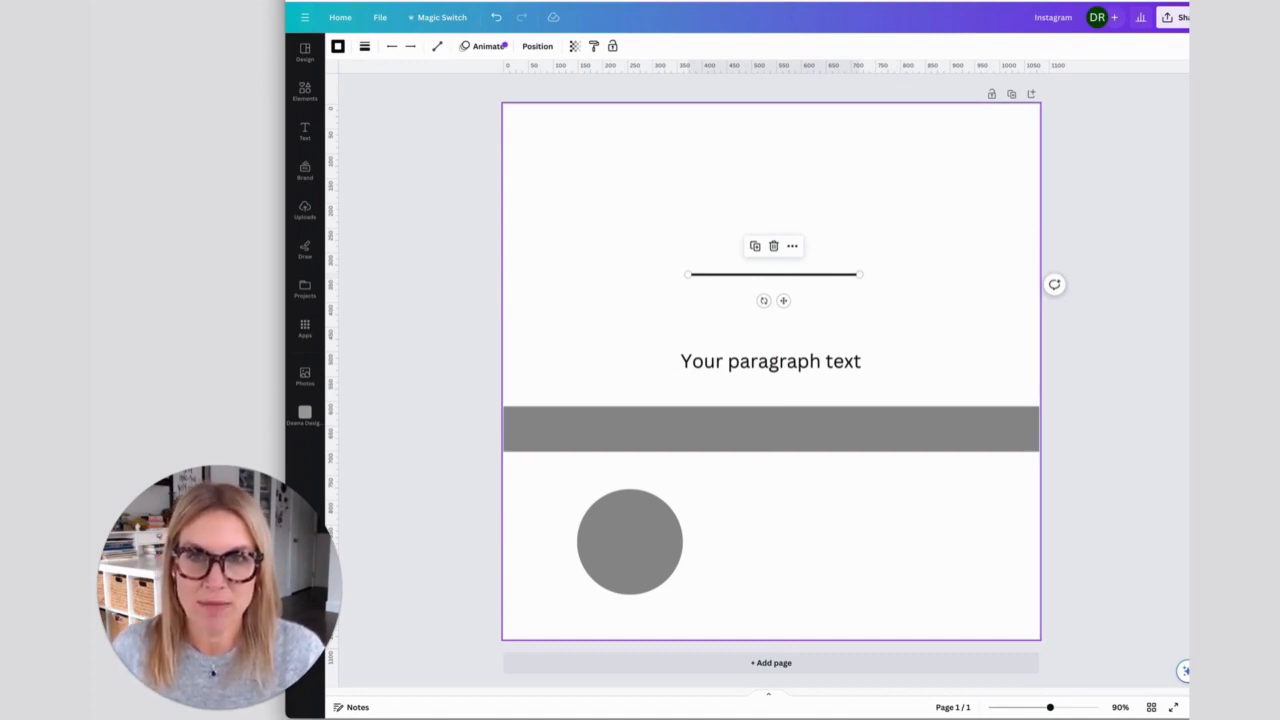
click(771, 185)
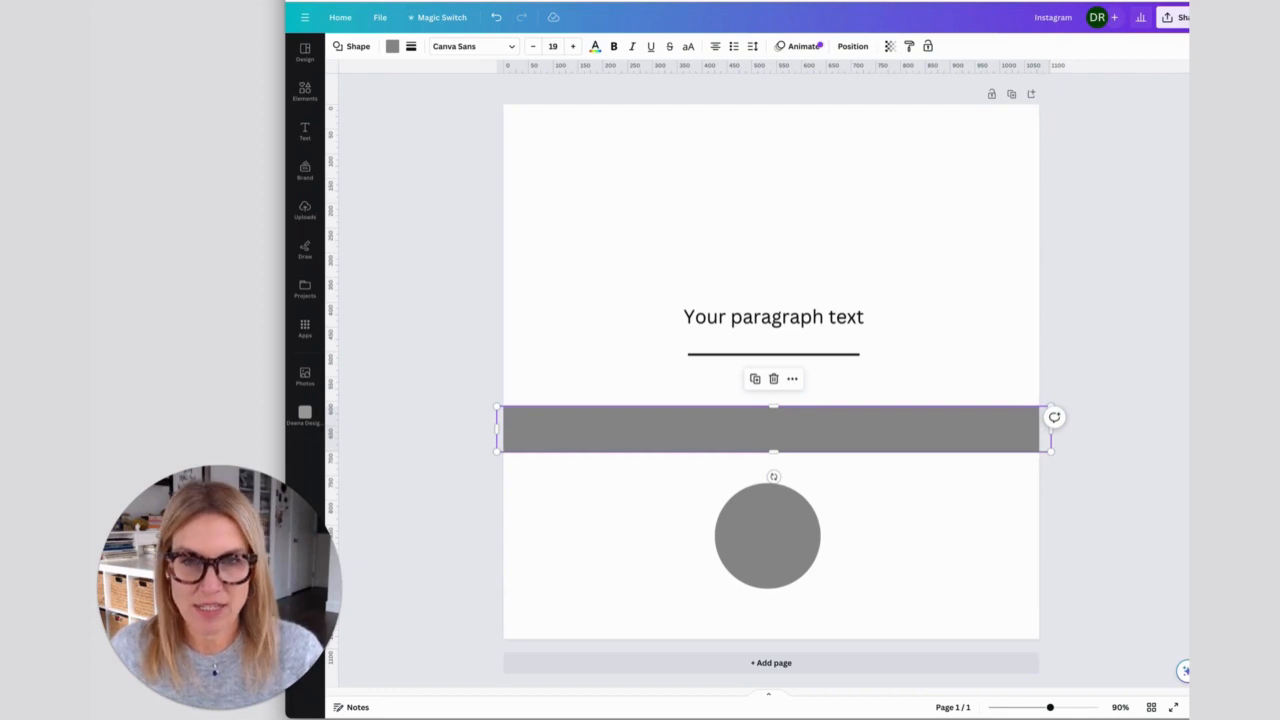
- Recolour the full-width grey band with a custom solid muted red
click(773, 429)
click(773, 317)
click(773, 429)
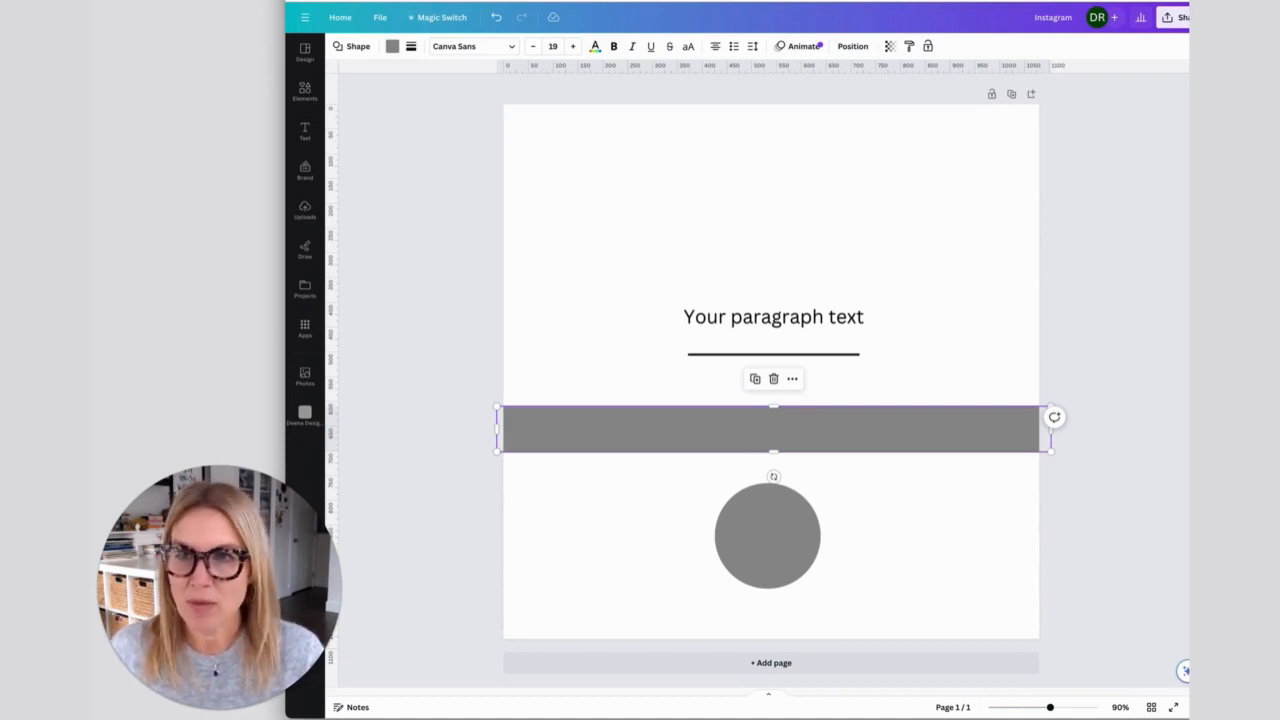
click(392, 46)
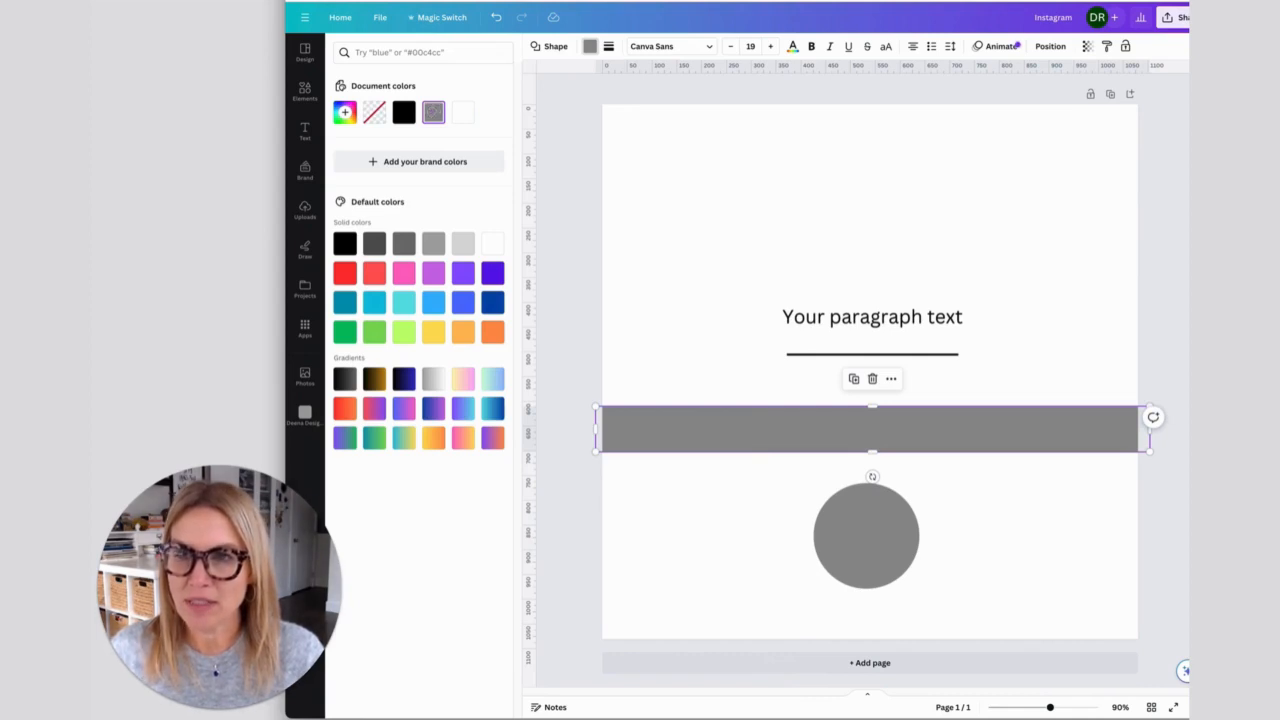
click(345, 112)
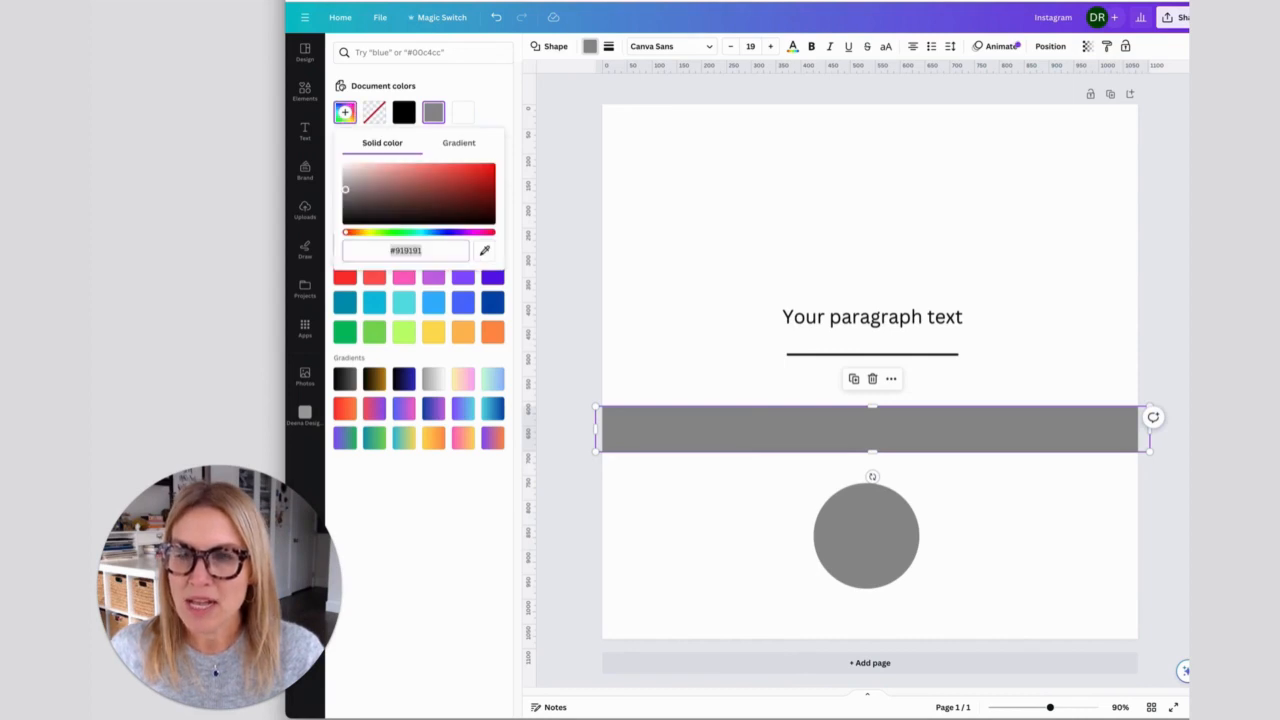
drag(410, 182, 432, 179)
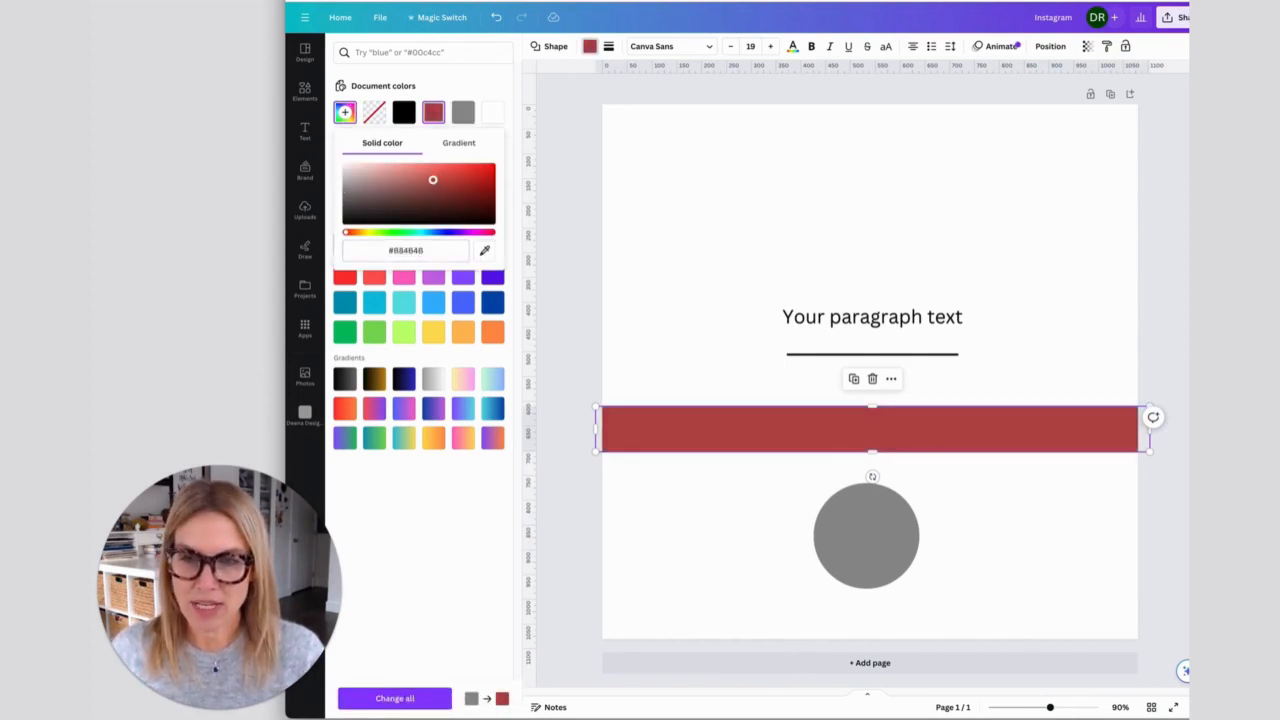
- Confirm the band's custom hex colour and recolour the grey circle with the same muted red
click(389, 250)
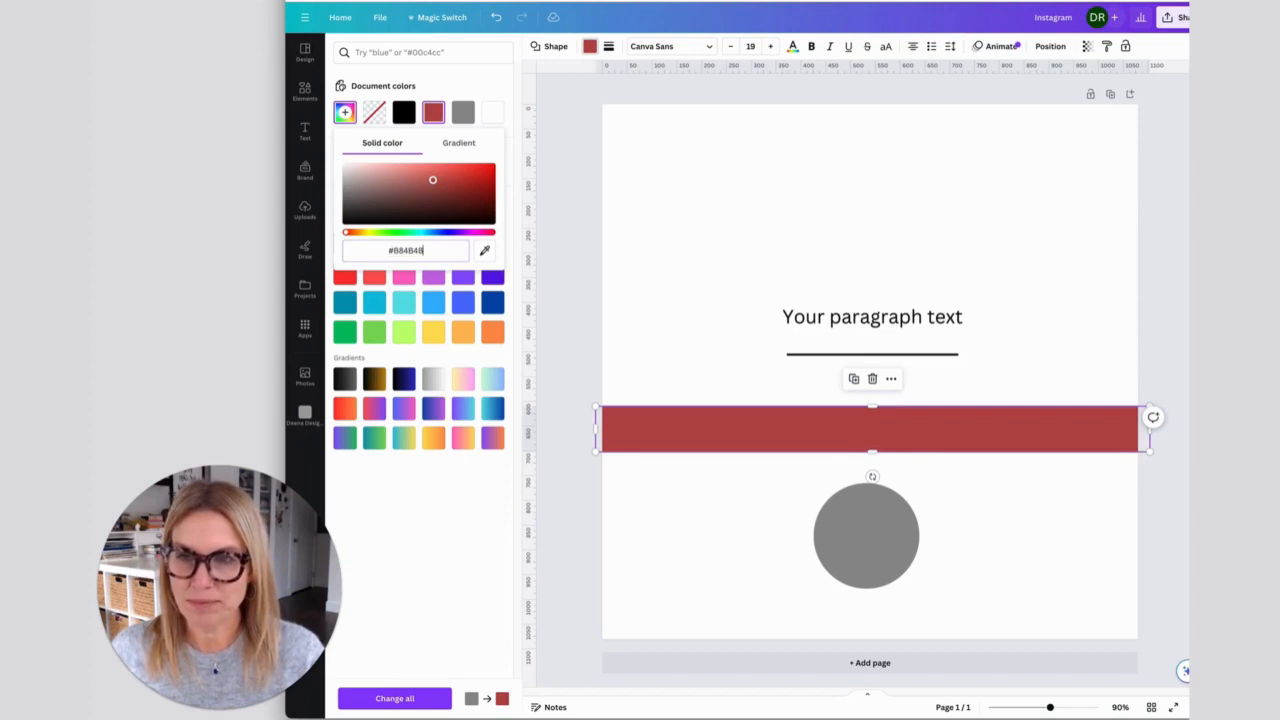
key(Return)
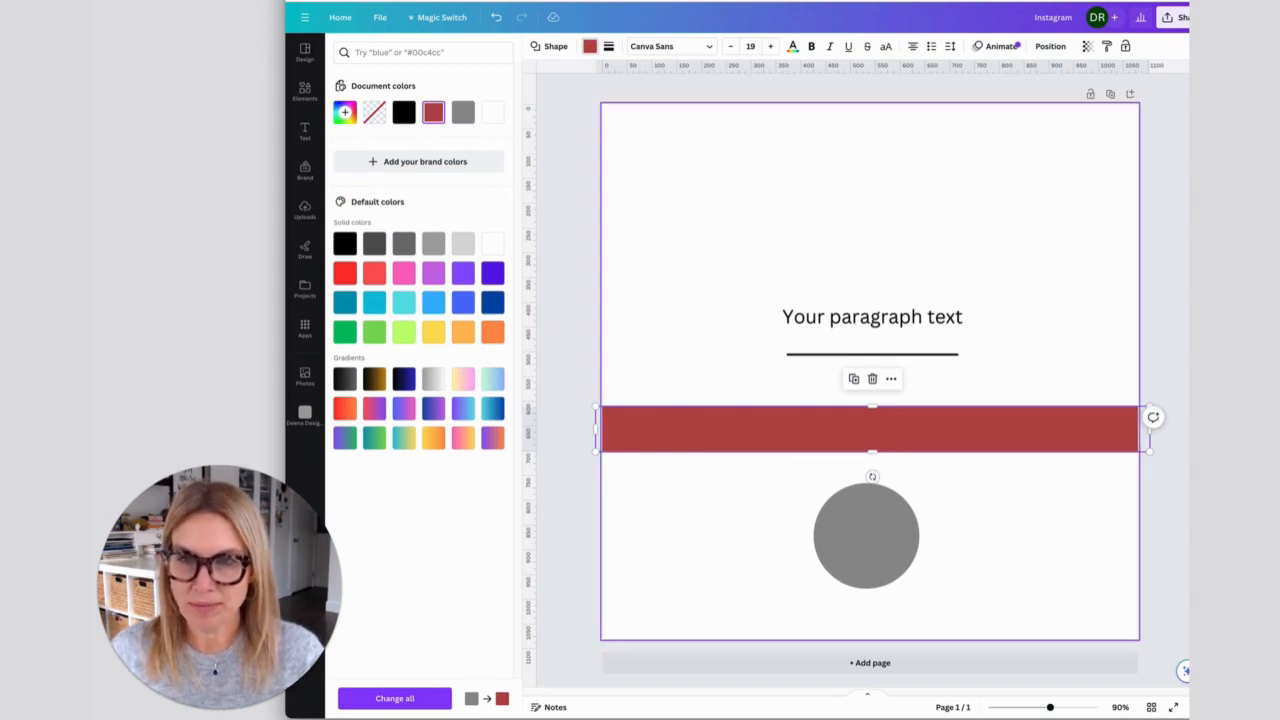
click(866, 536)
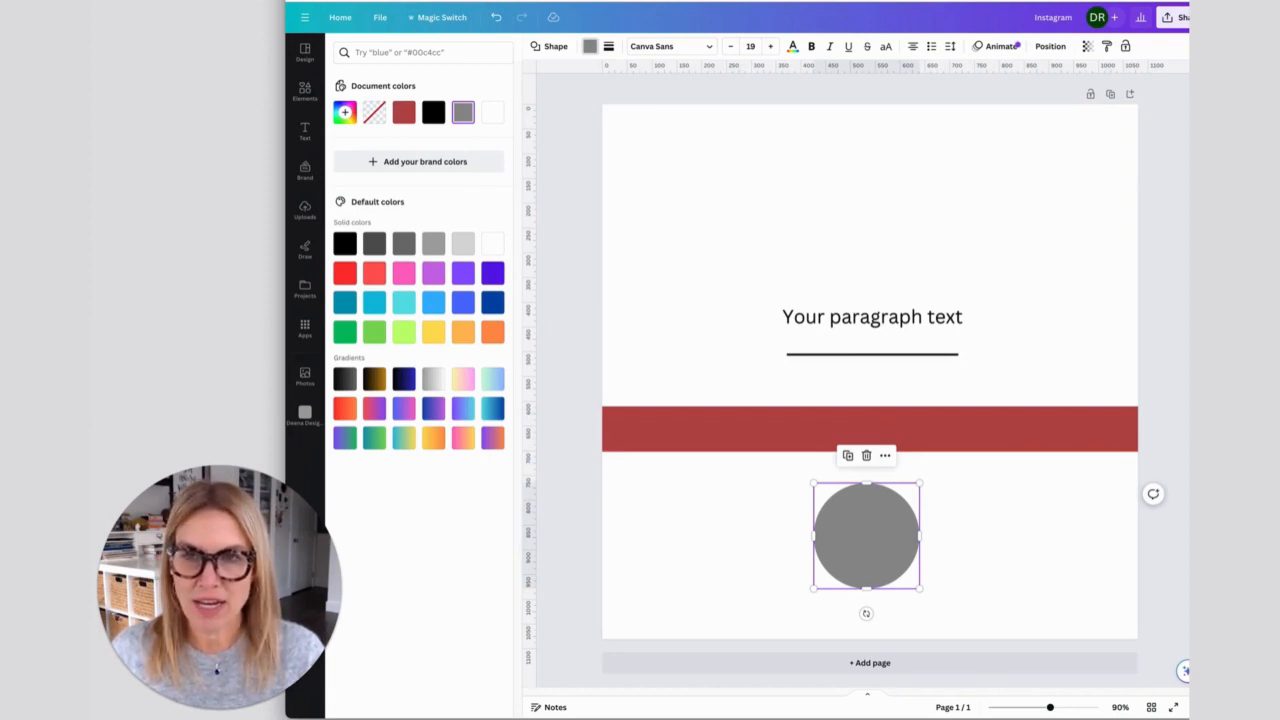
click(590, 46)
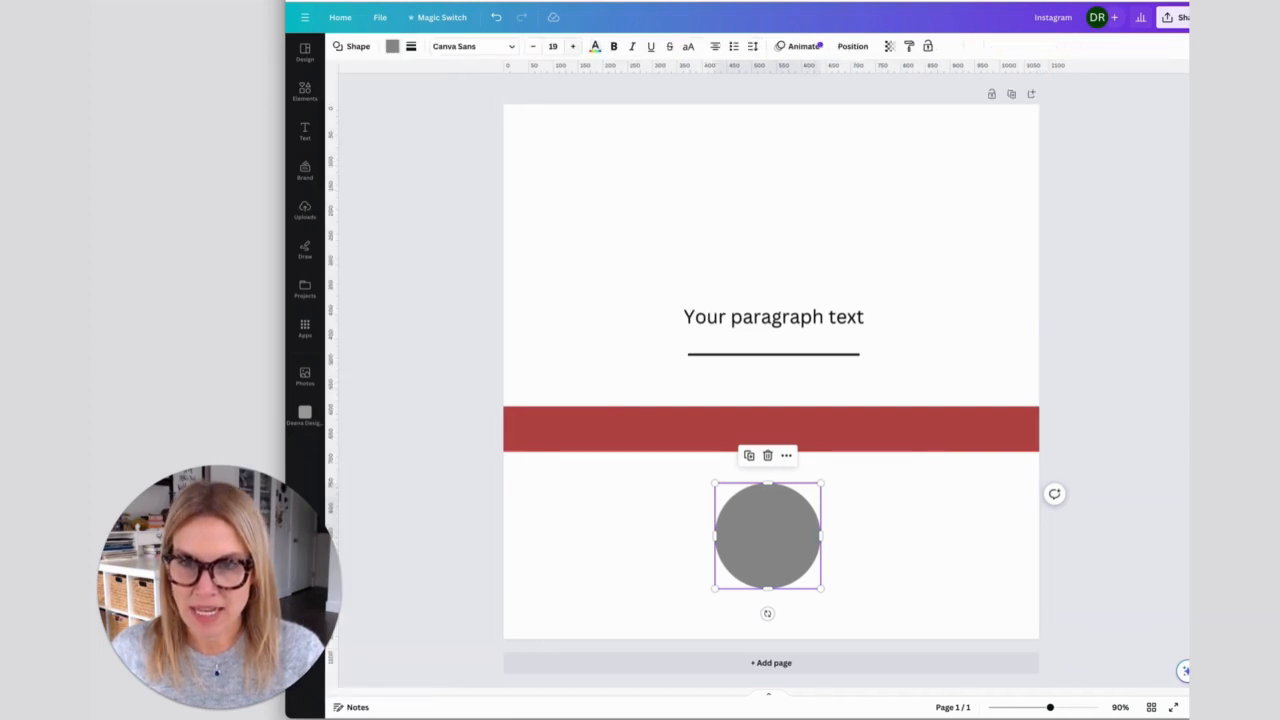
click(392, 46)
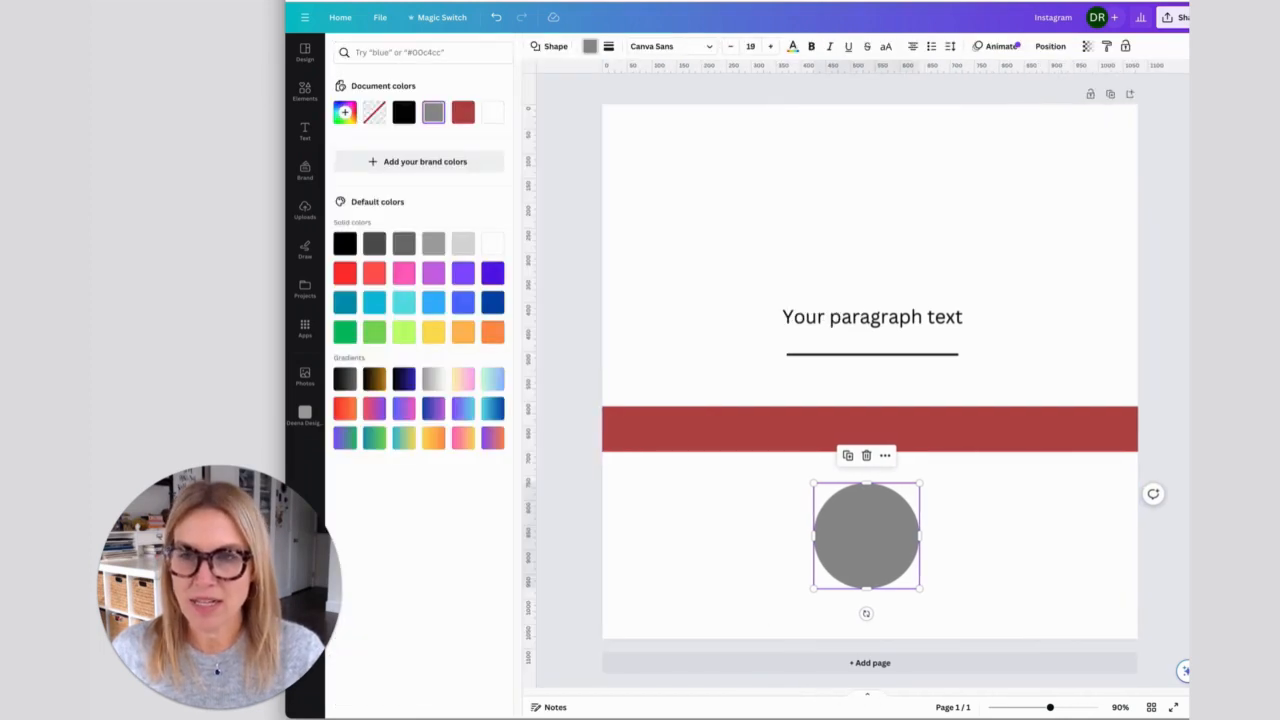
click(462, 112)
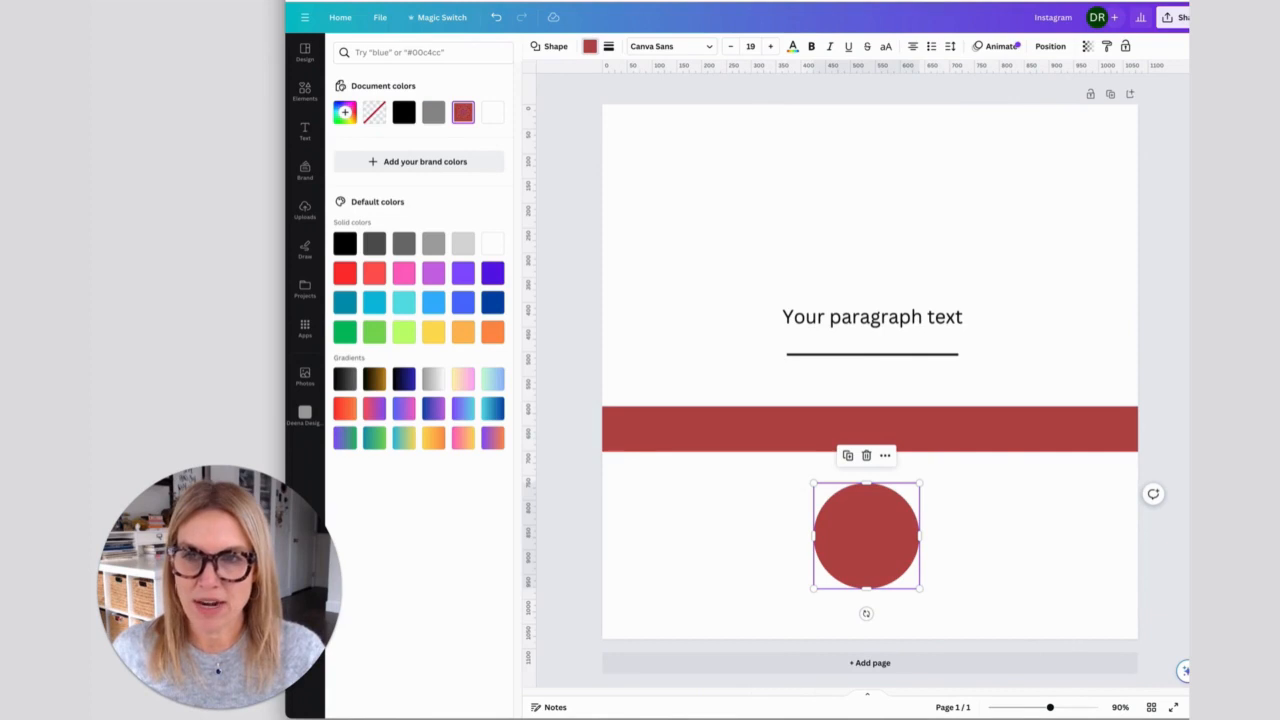
- Recolour the circle with a lighter custom pink tint of the muted red
click(344, 112)
drag(428, 178, 382, 172)
click(700, 240)
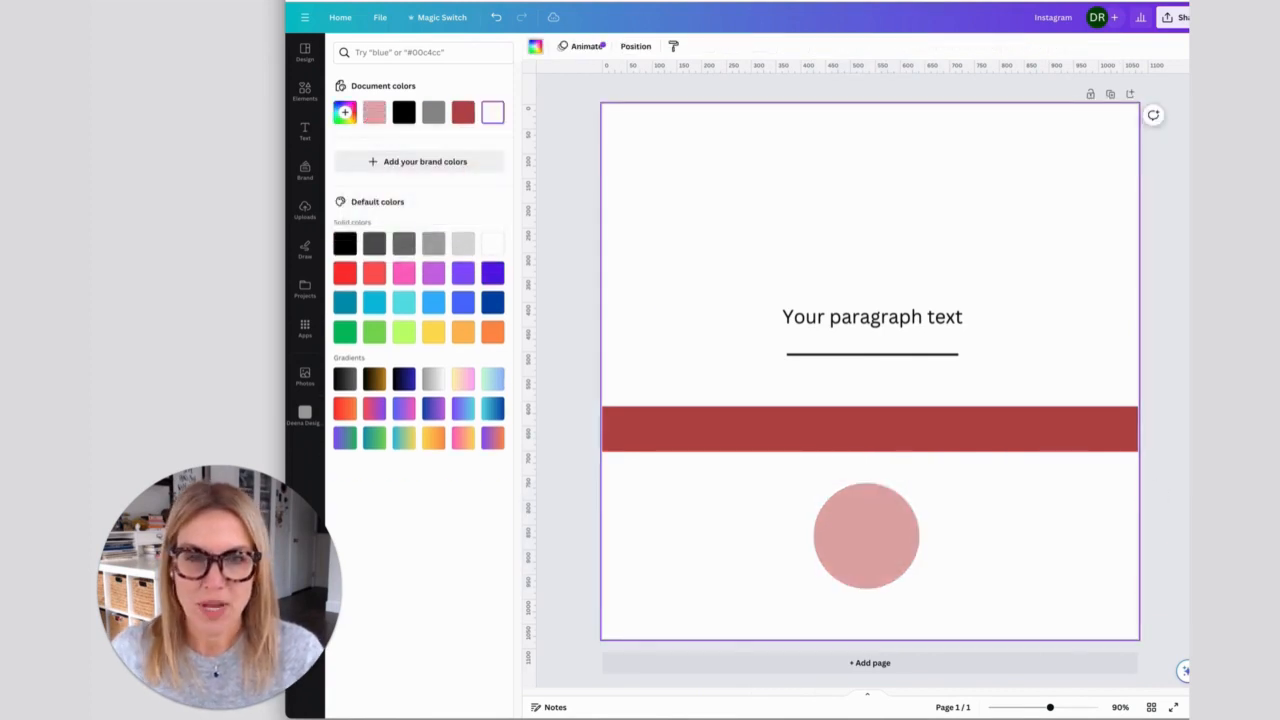
- Give the pink circle a black dotted border with a weight of 16
click(866, 536)
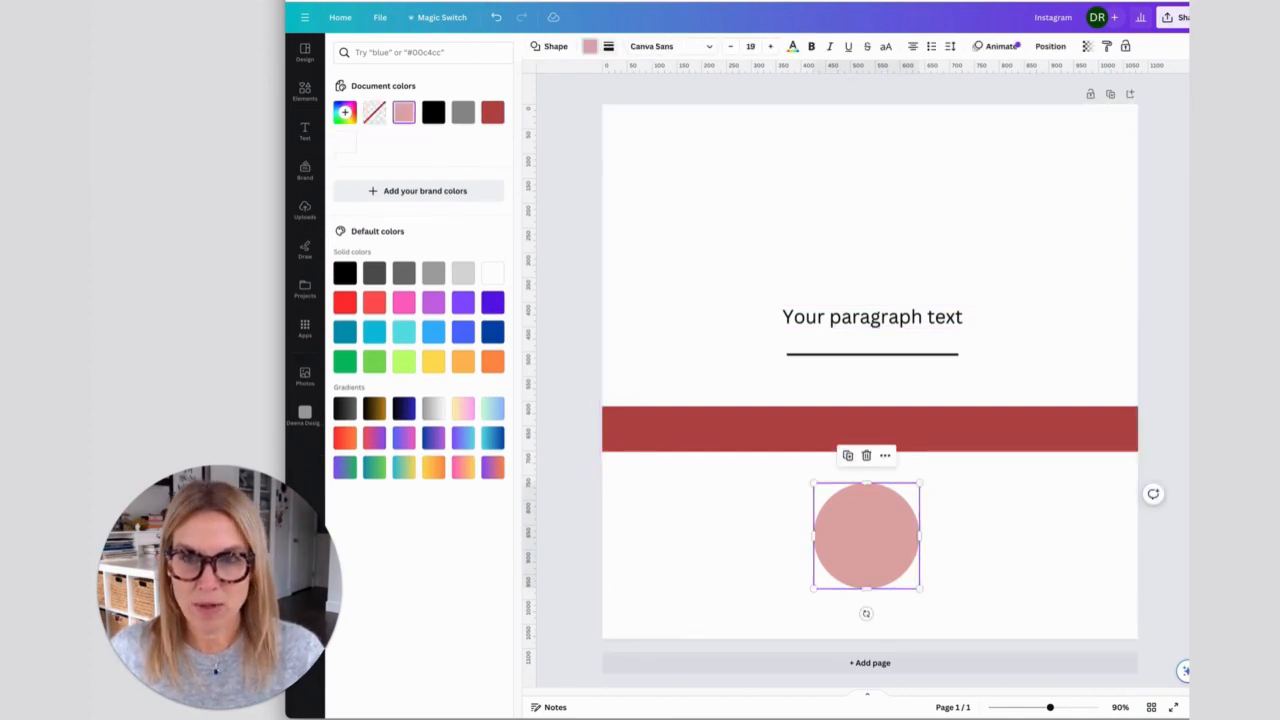
click(608, 46)
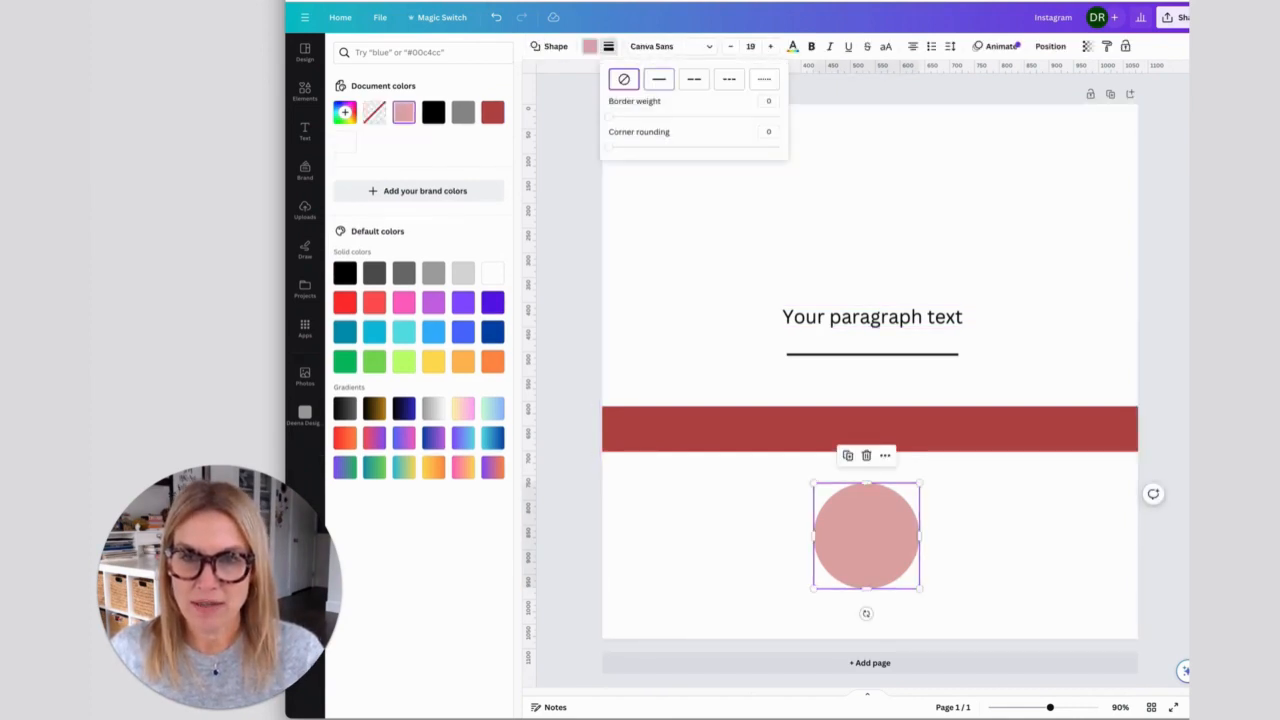
click(659, 79)
mouse_move(611, 116)
mouse_down()
mouse_move(646, 116)
mouse_move(620, 116)
mouse_up()
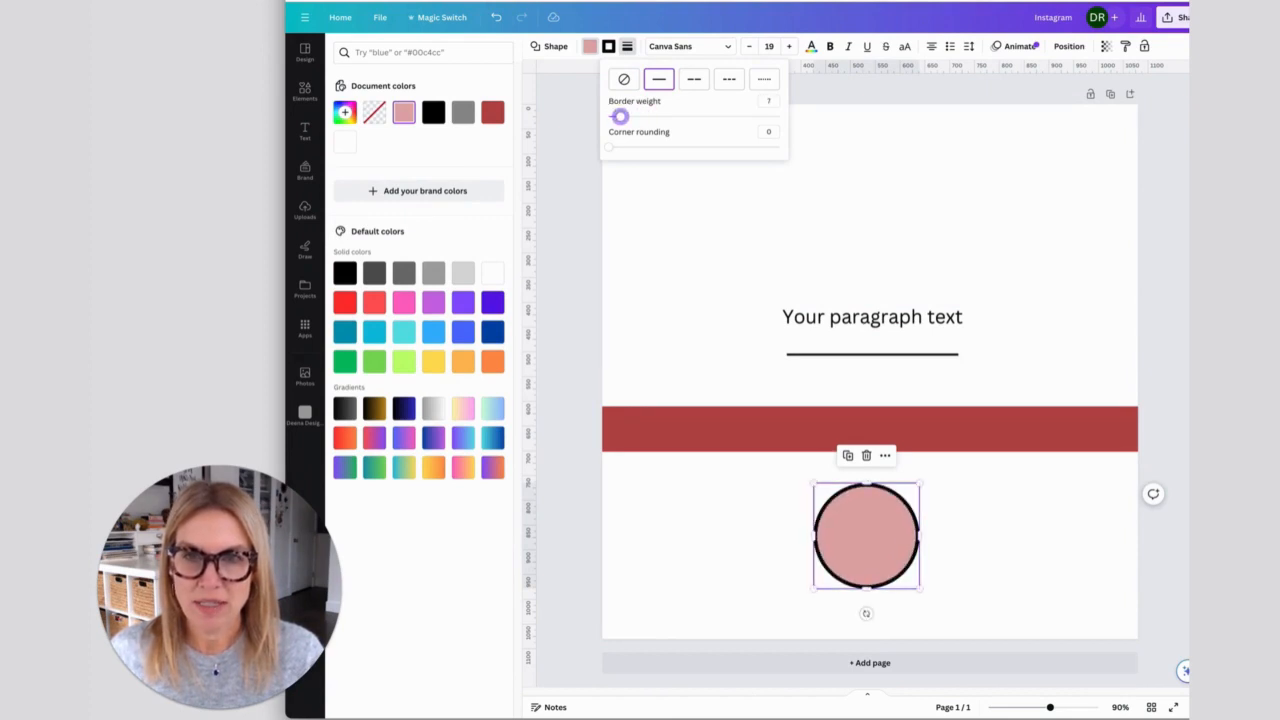
click(694, 79)
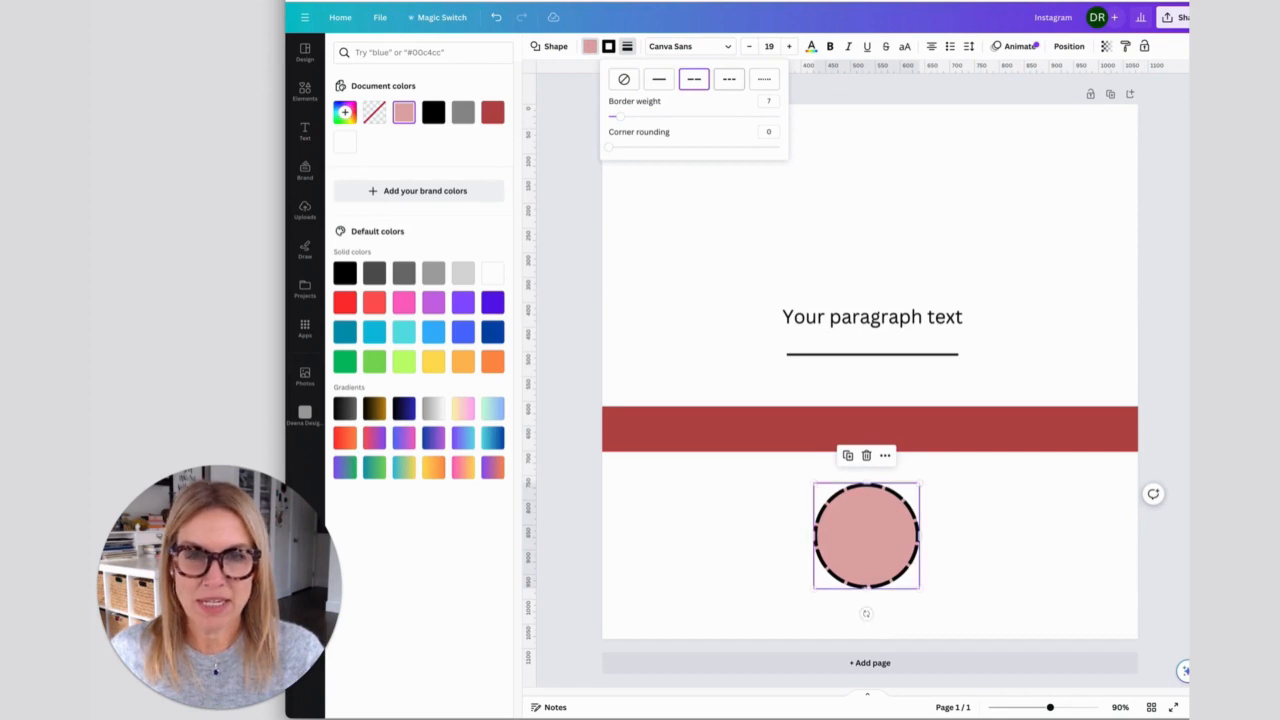
click(729, 79)
click(764, 79)
drag(612, 116, 636, 116)
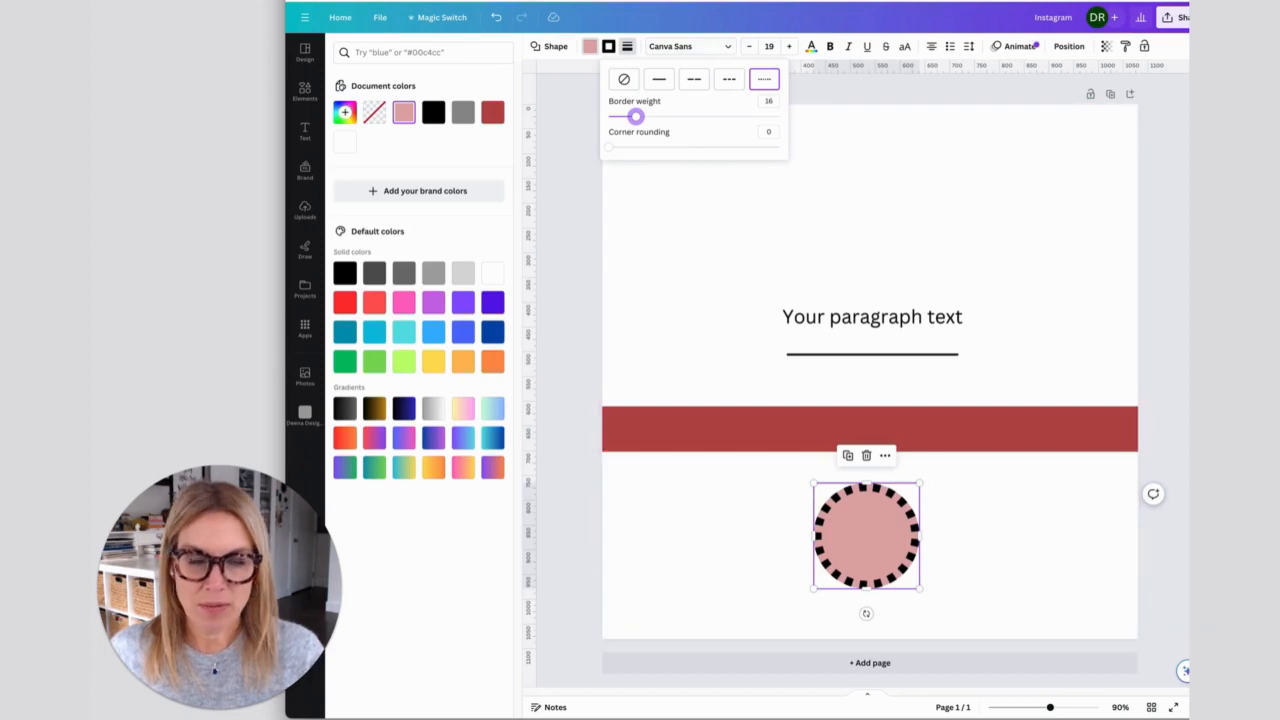
click(690, 46)
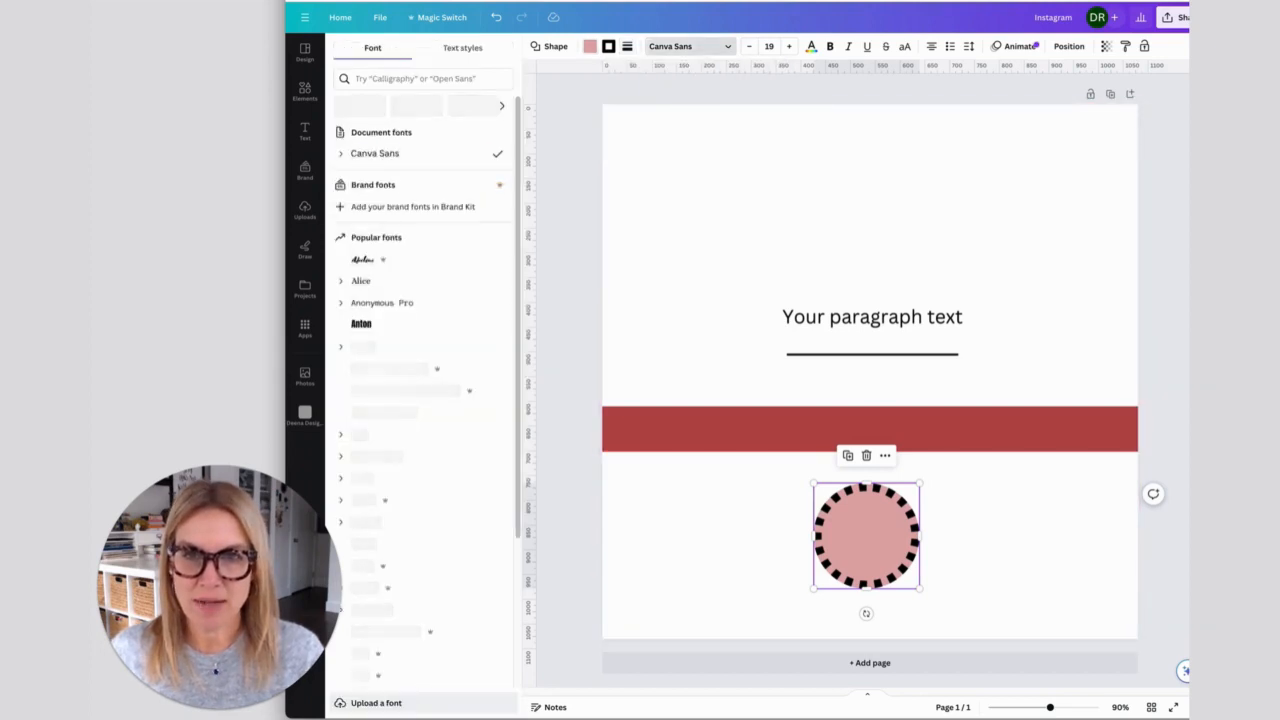
click(760, 230)
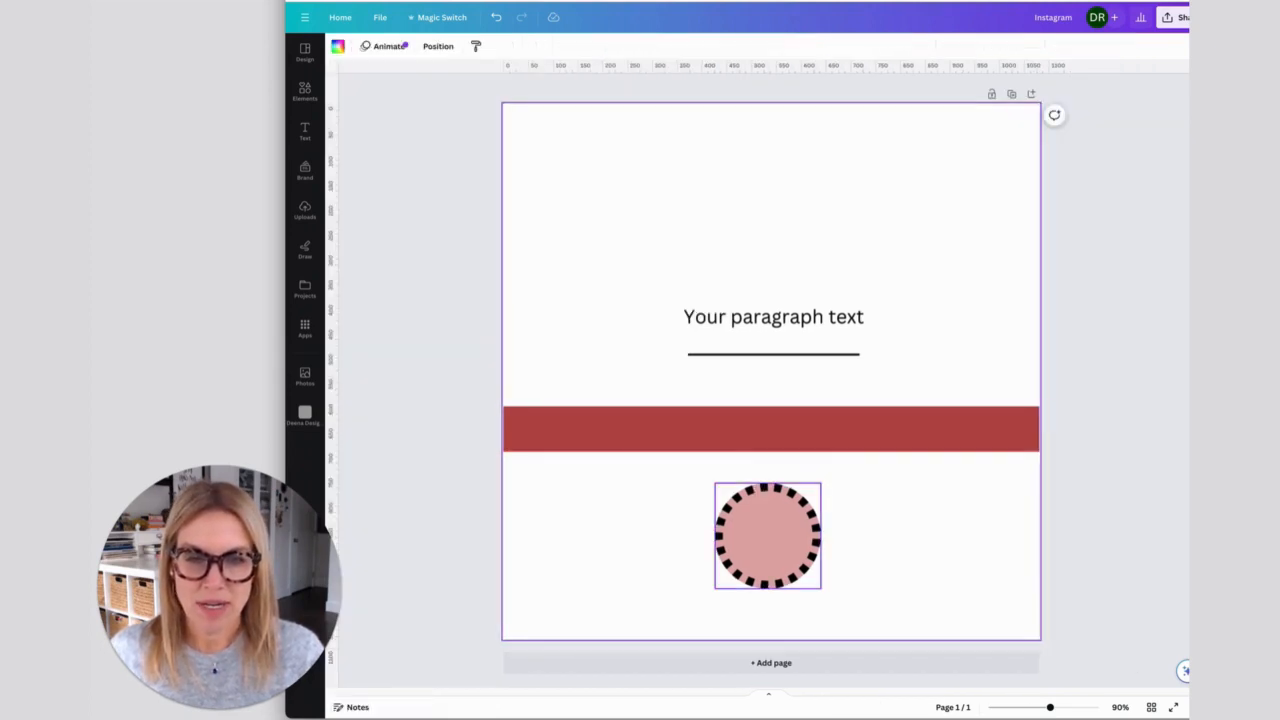
- Try aligning the circle to the page's middle, horizontal centre, top edge and bottom edge
click(768, 536)
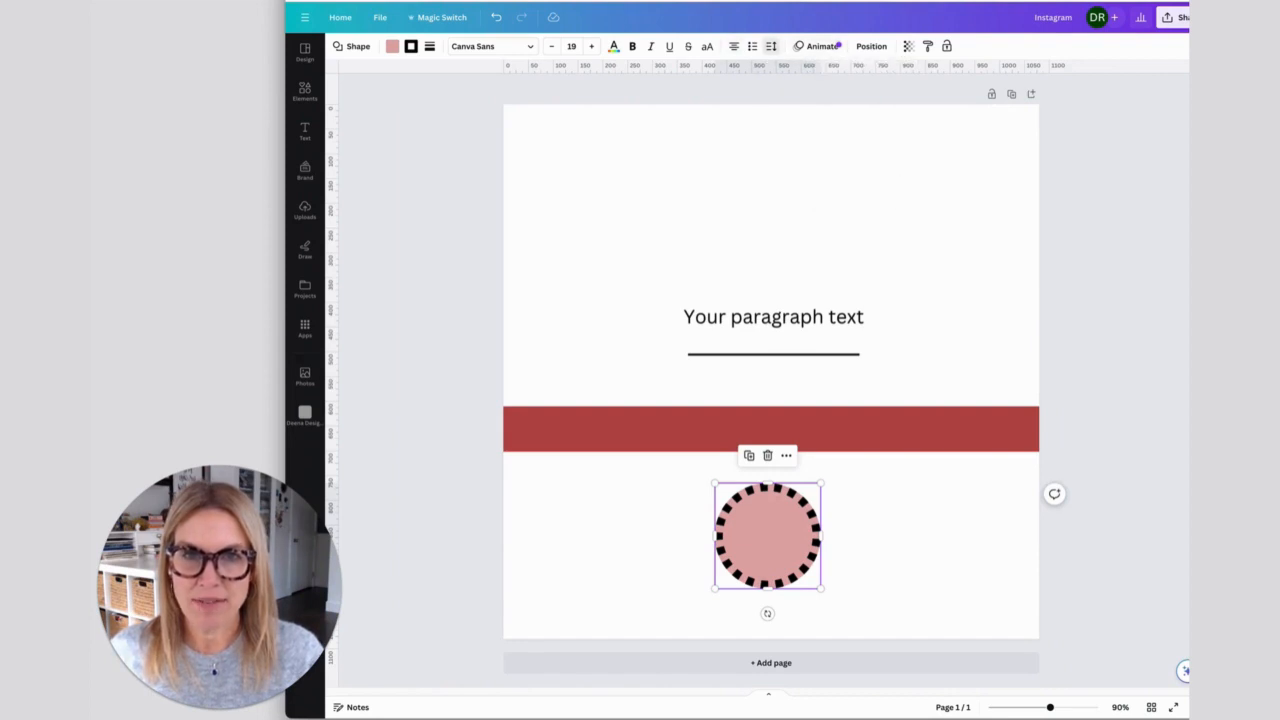
click(871, 46)
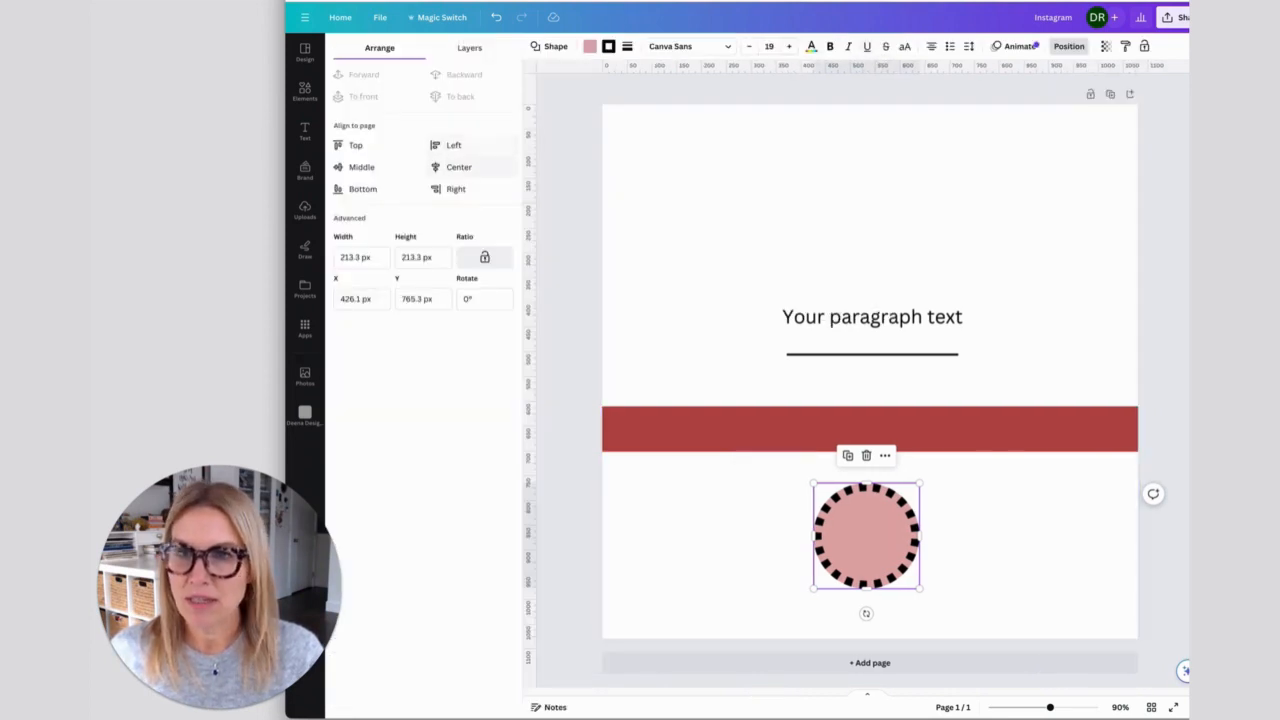
click(361, 167)
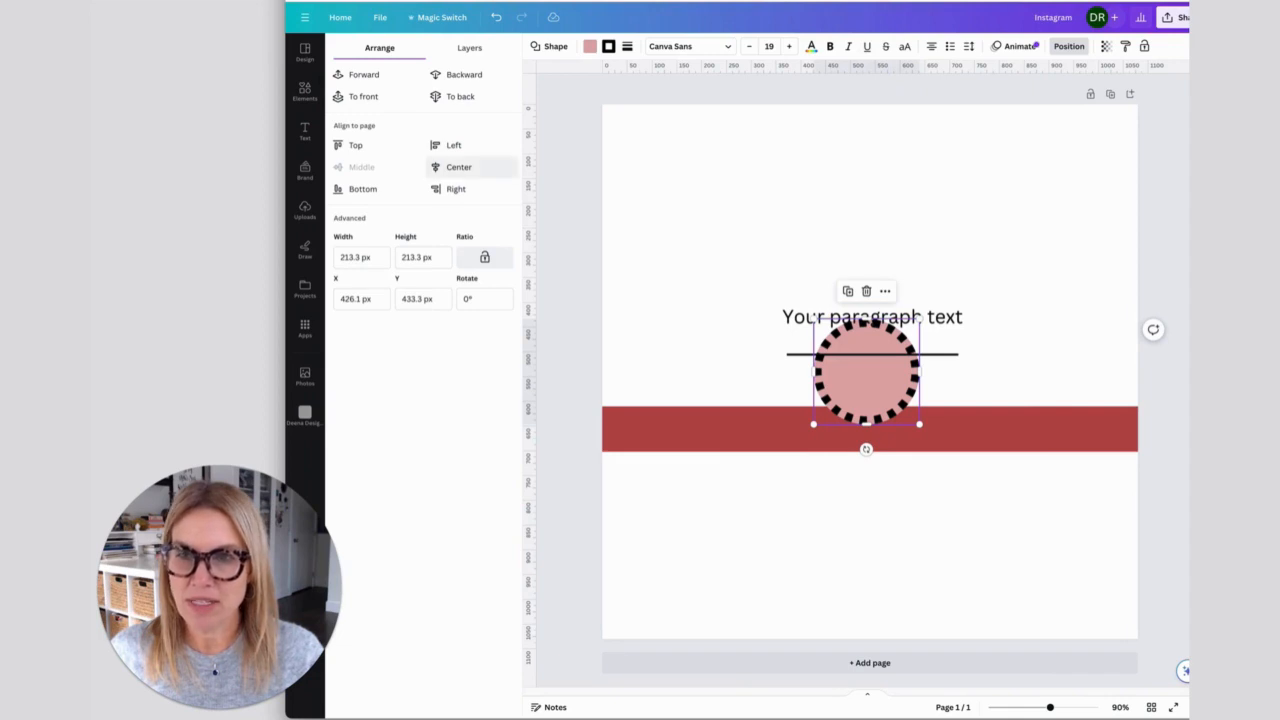
click(459, 167)
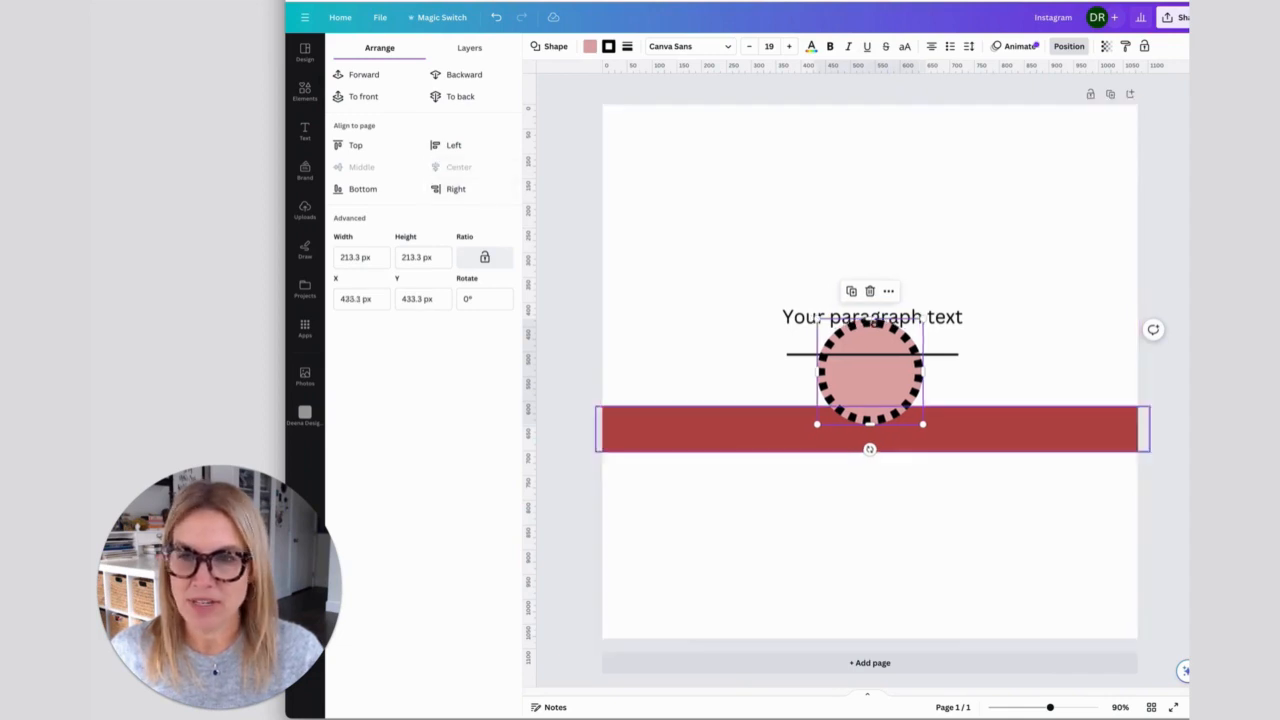
click(355, 145)
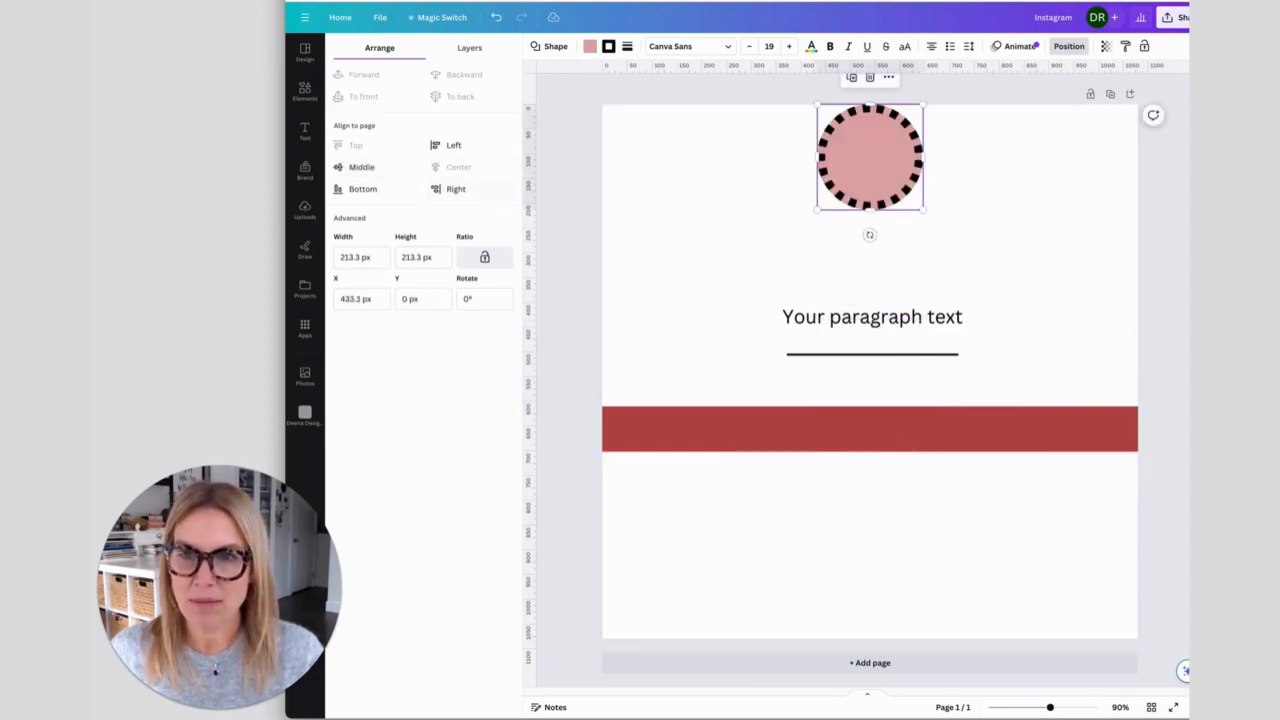
click(355, 189)
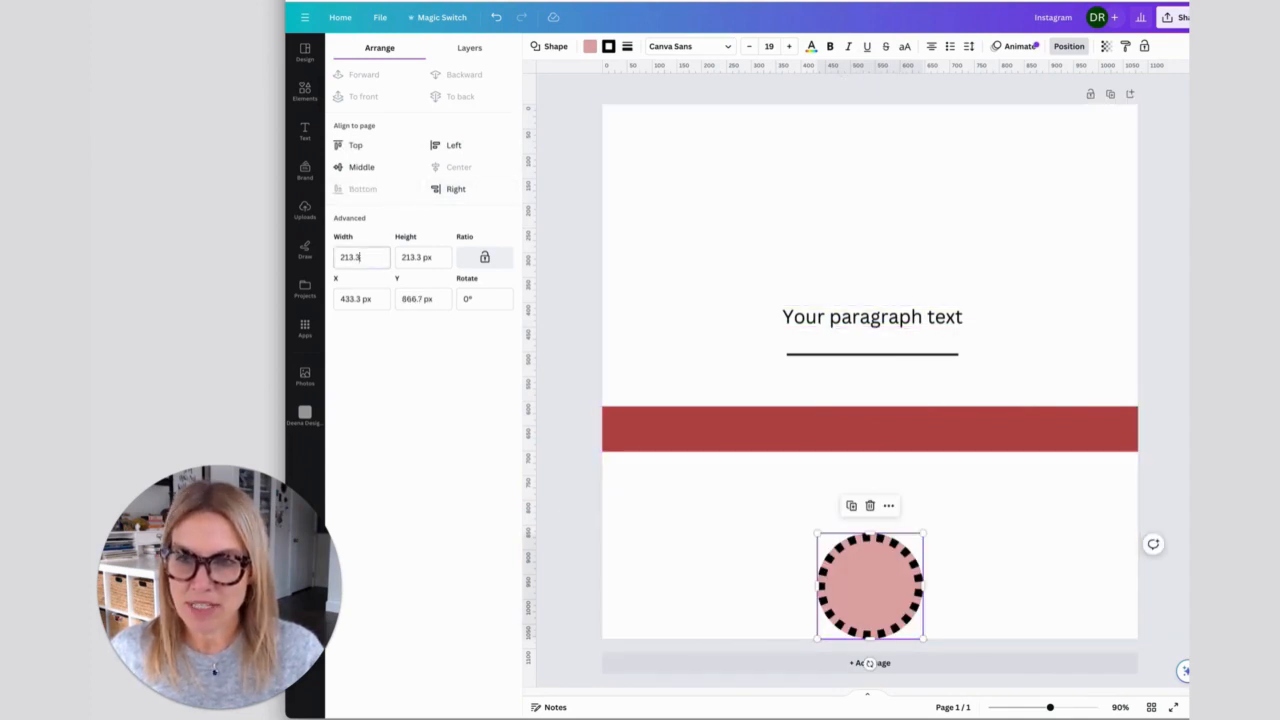
- Resize the circle to 225 by 225 px and move it up from the page's bottom edge
double_click(355, 257)
text(225)
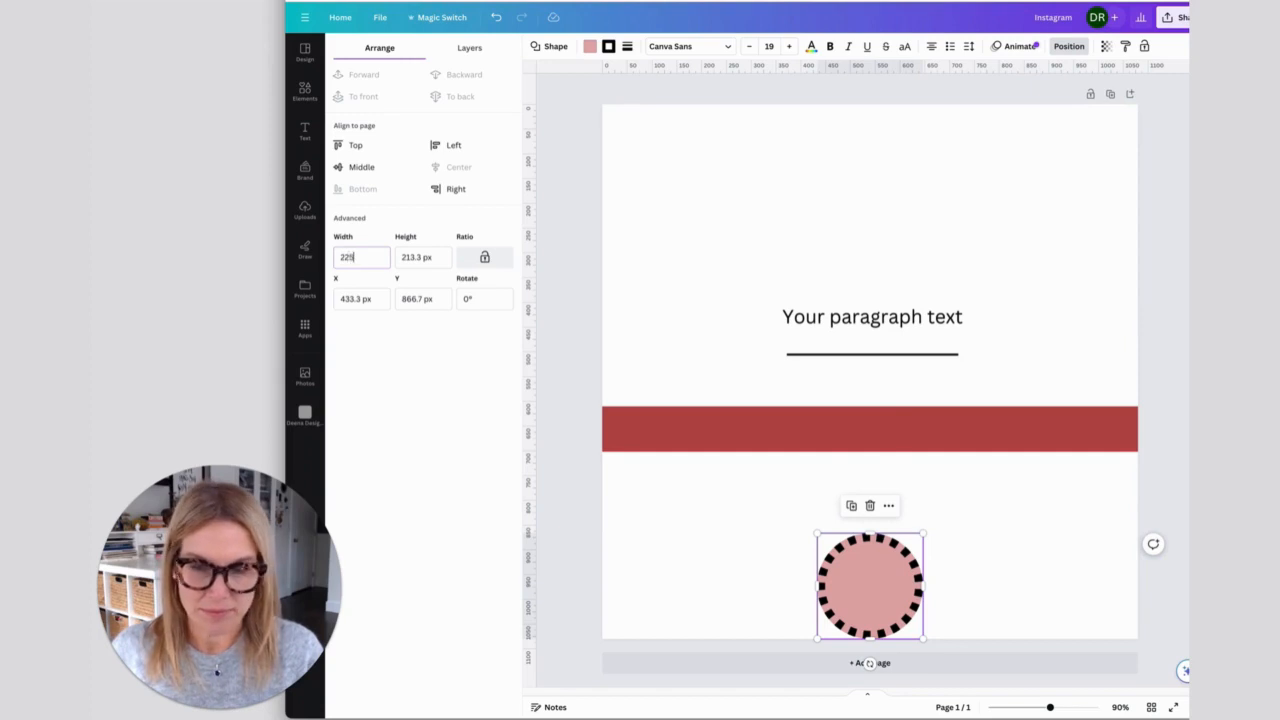
key(Return)
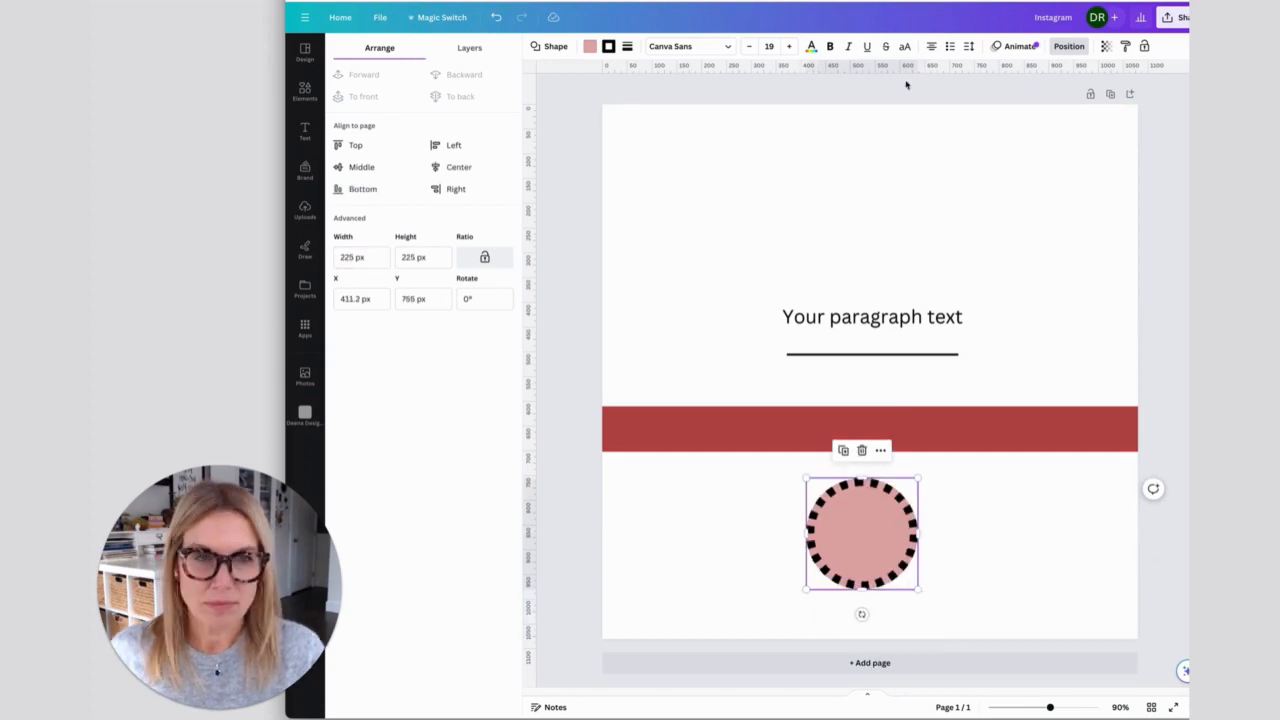
- Set the circle's transparency to 54
click(1106, 47)
drag(1107, 91, 1057, 91)
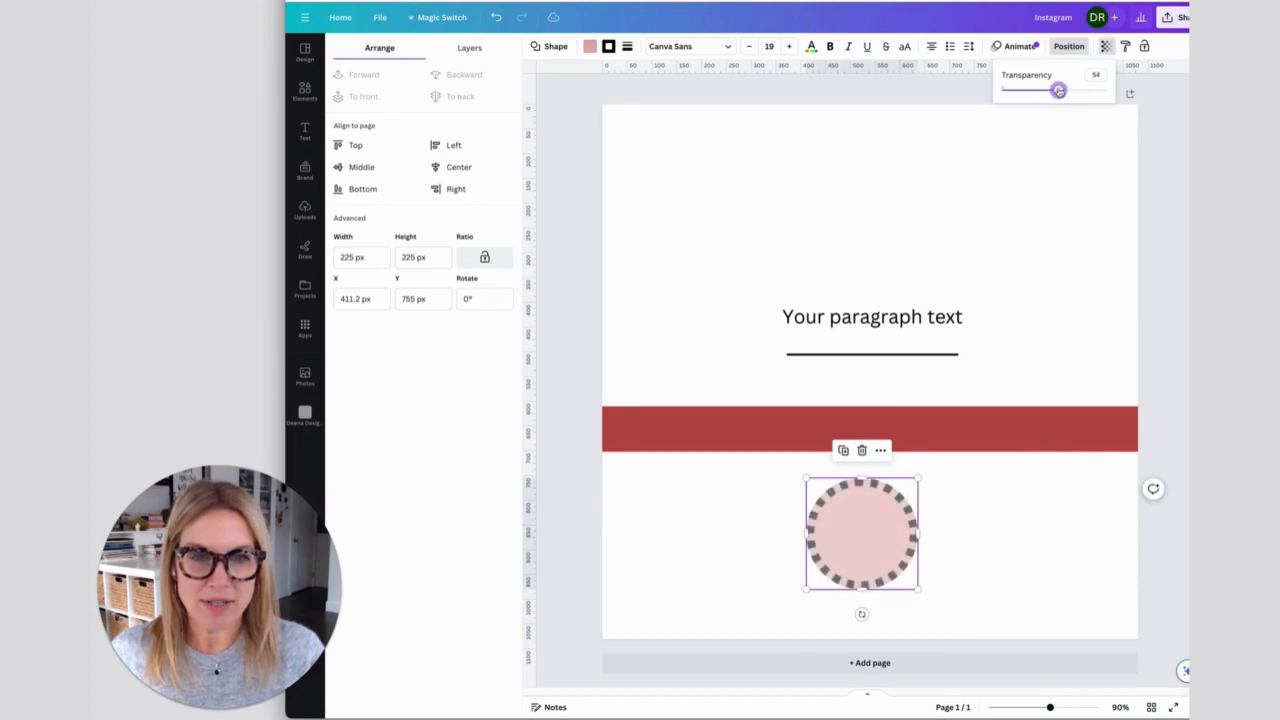
click(869, 226)
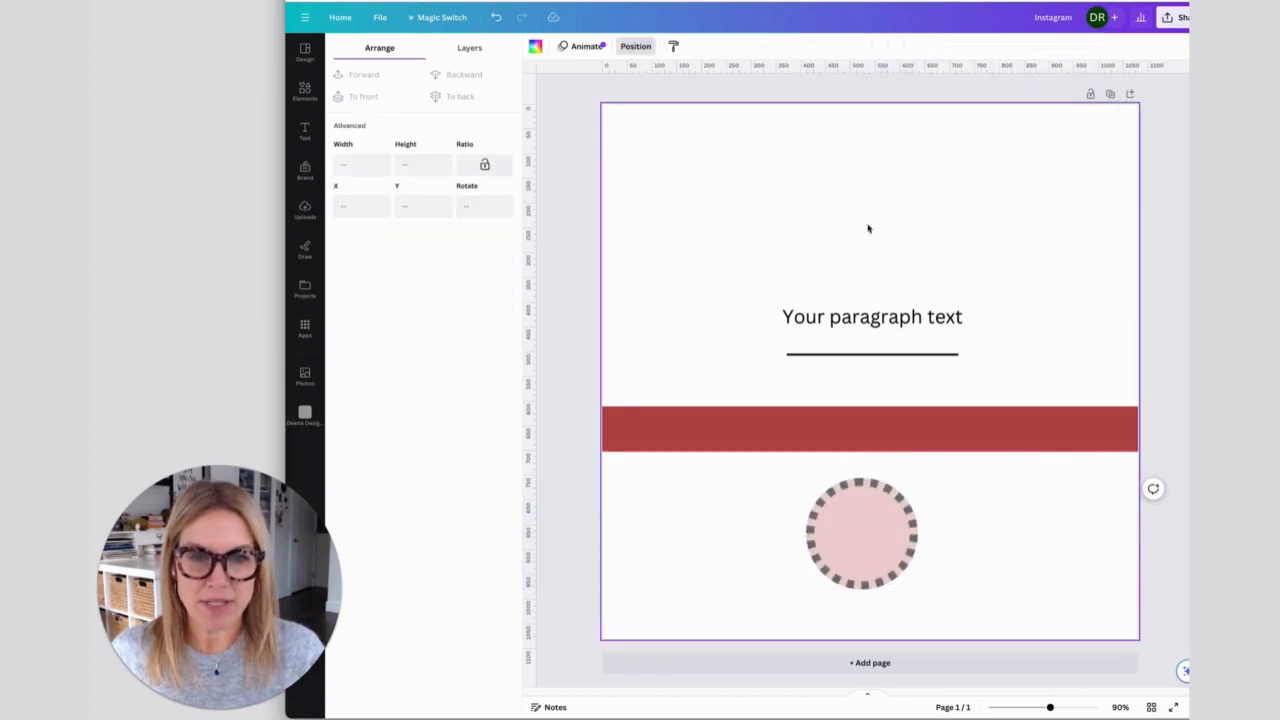
- Recolour the black horizontal line below the paragraph text with the document's muted red
click(821, 358)
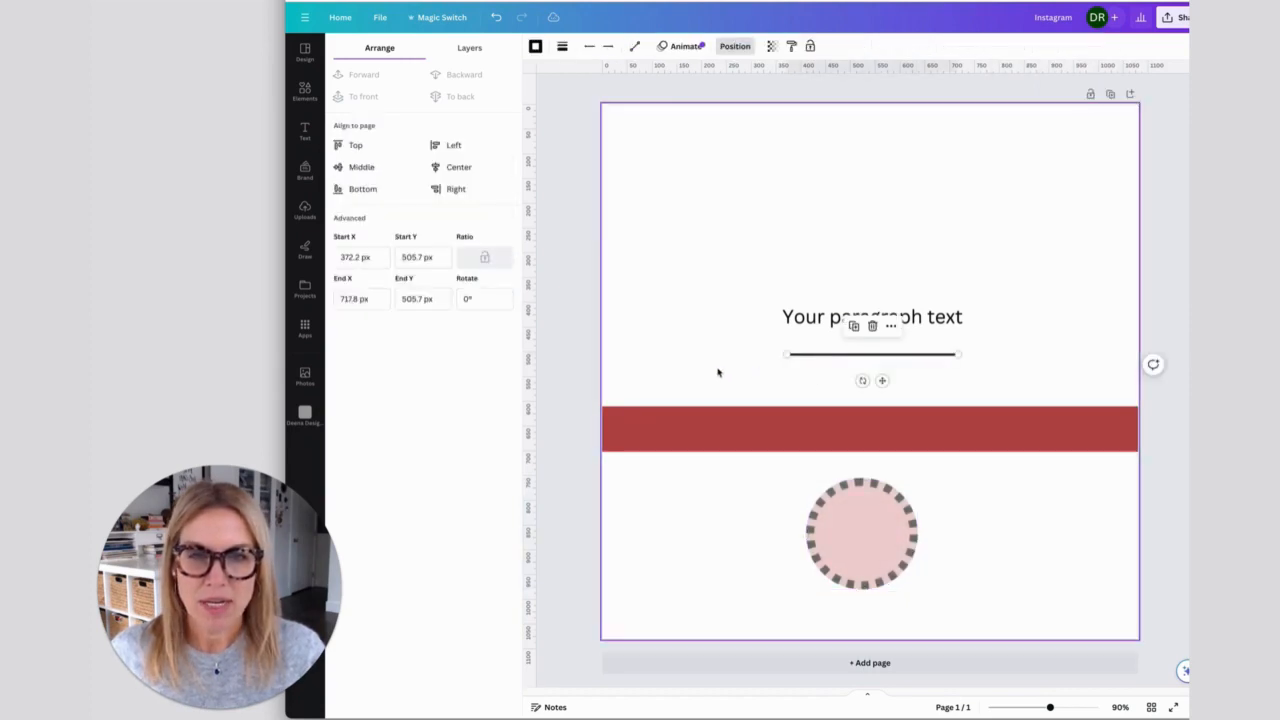
click(535, 46)
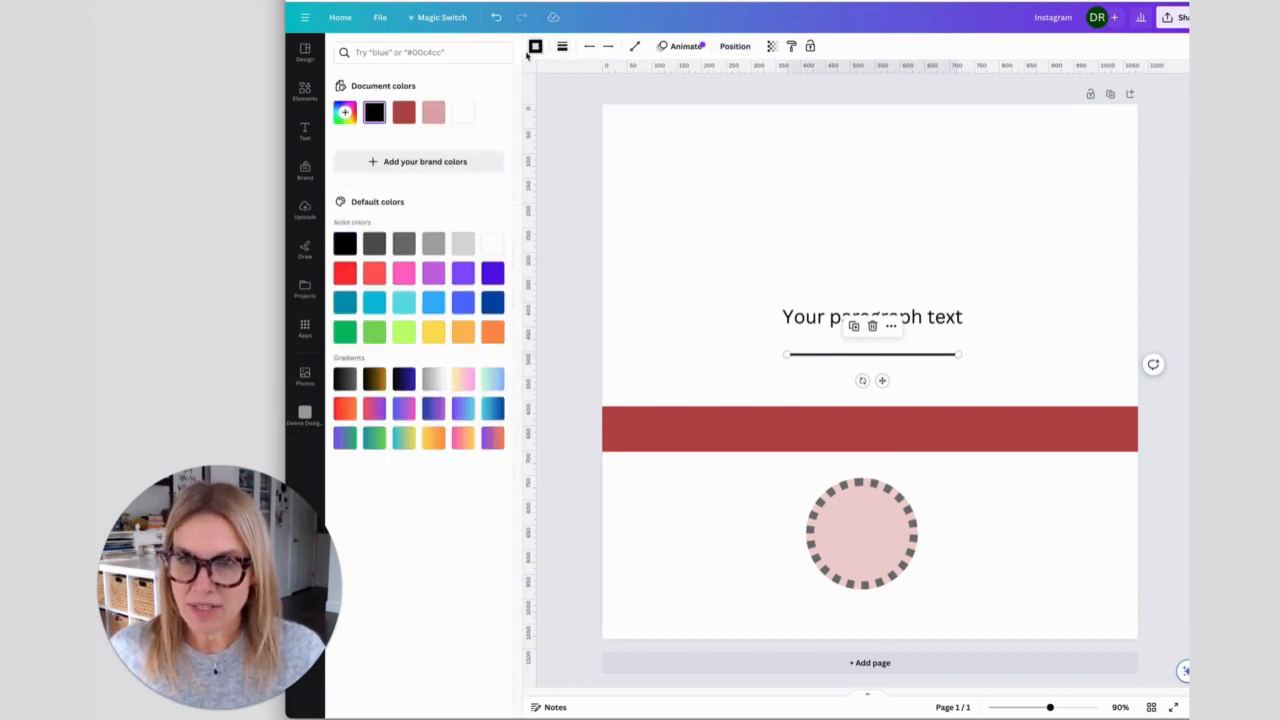
click(404, 112)
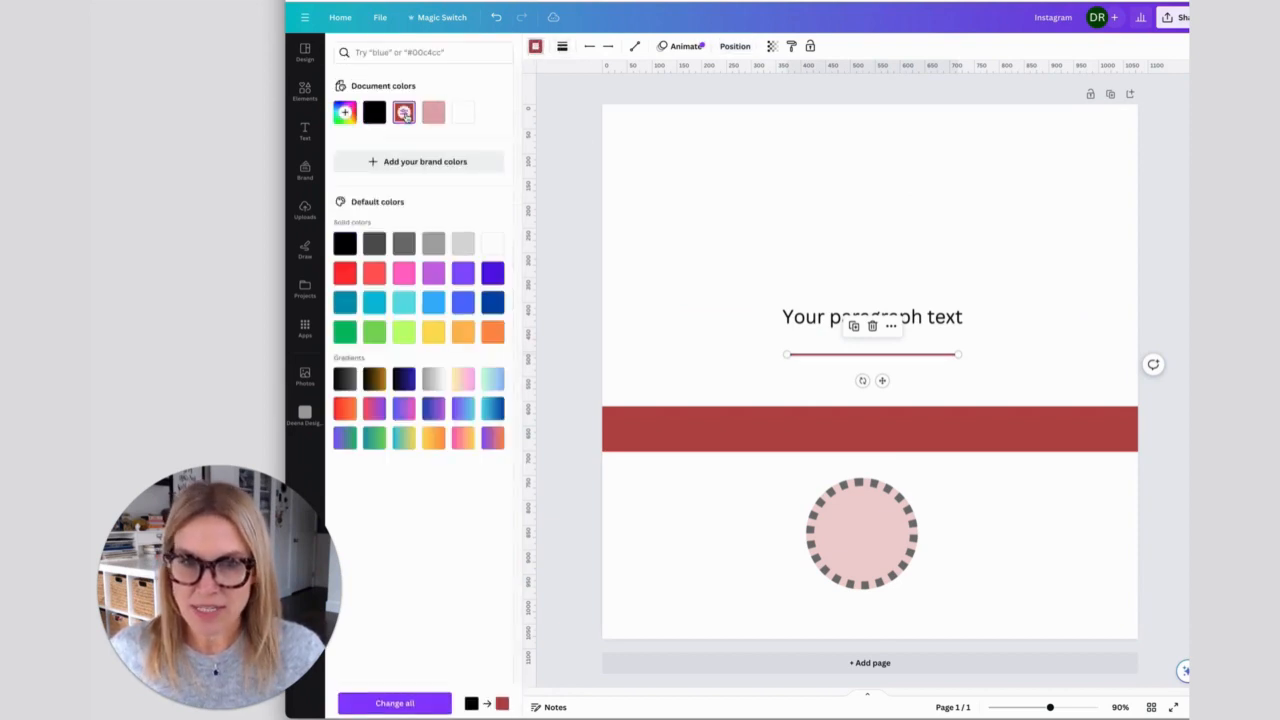
- Thicken the line to a weight of 25 and try the dashed and dotted line styles
click(562, 46)
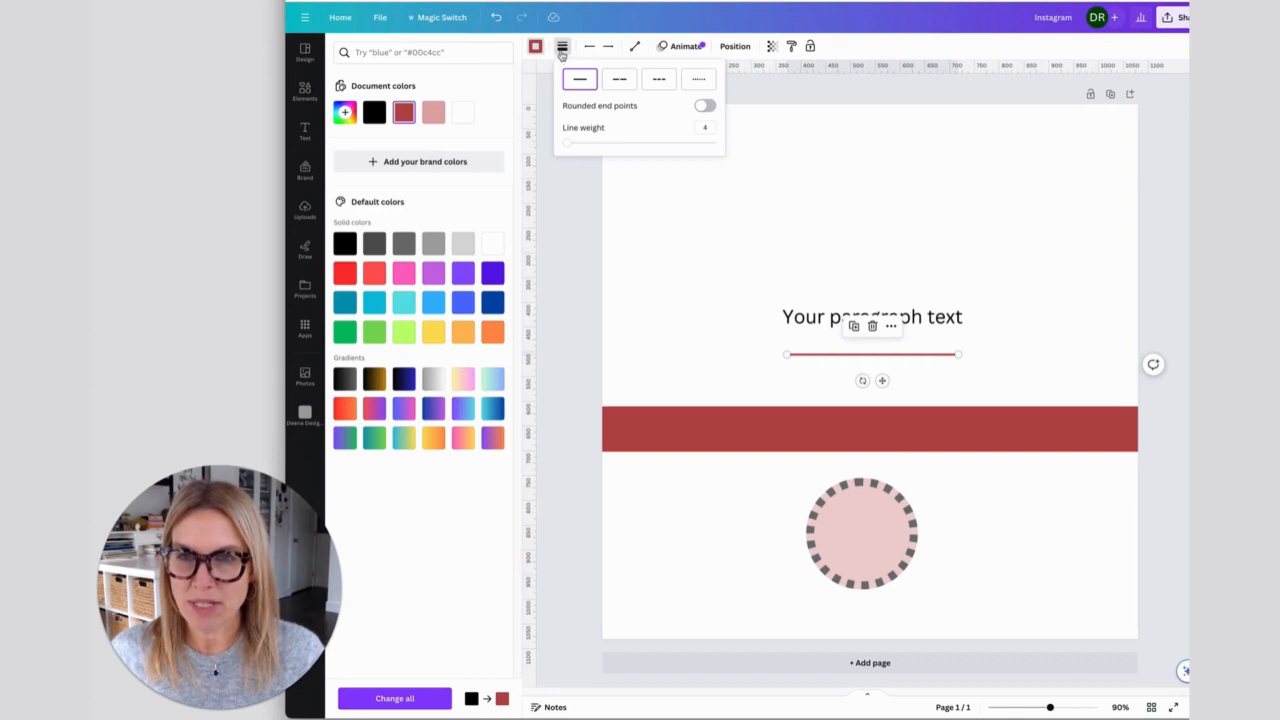
drag(568, 147, 599, 142)
click(618, 82)
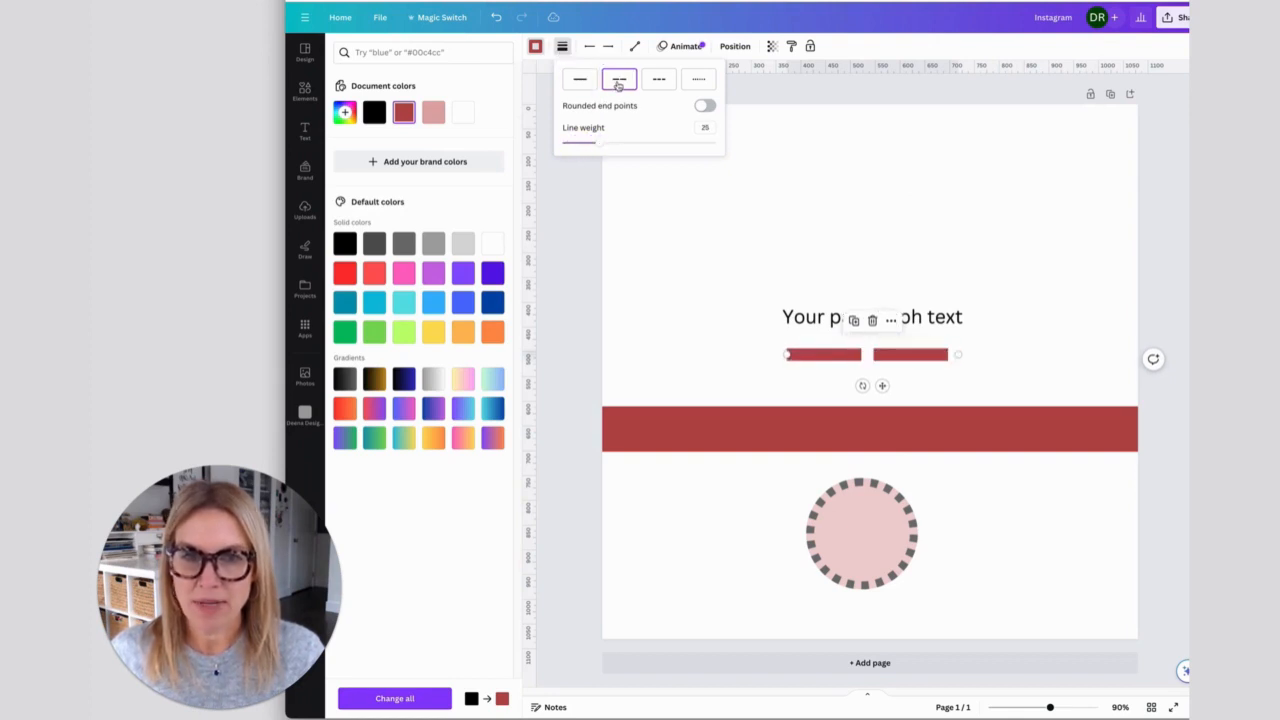
click(658, 82)
click(688, 84)
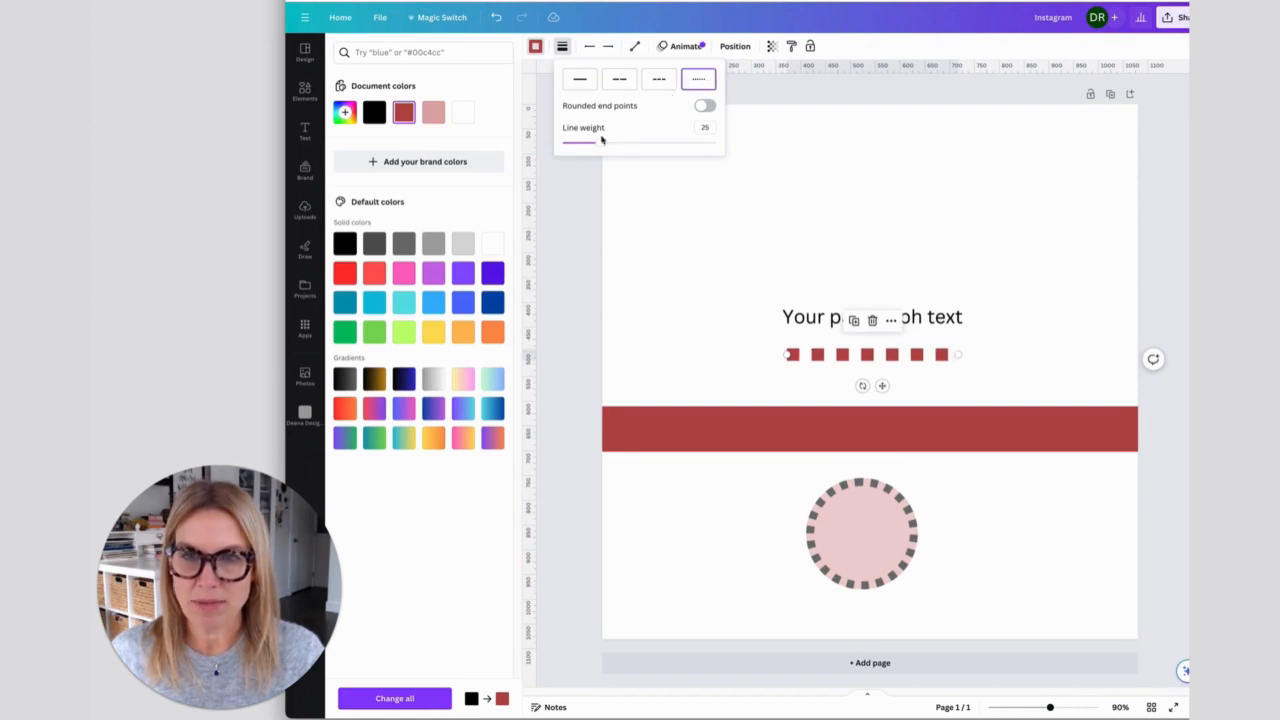
- Return the line to a solid style with a weight of 12 and rounded end points
click(582, 86)
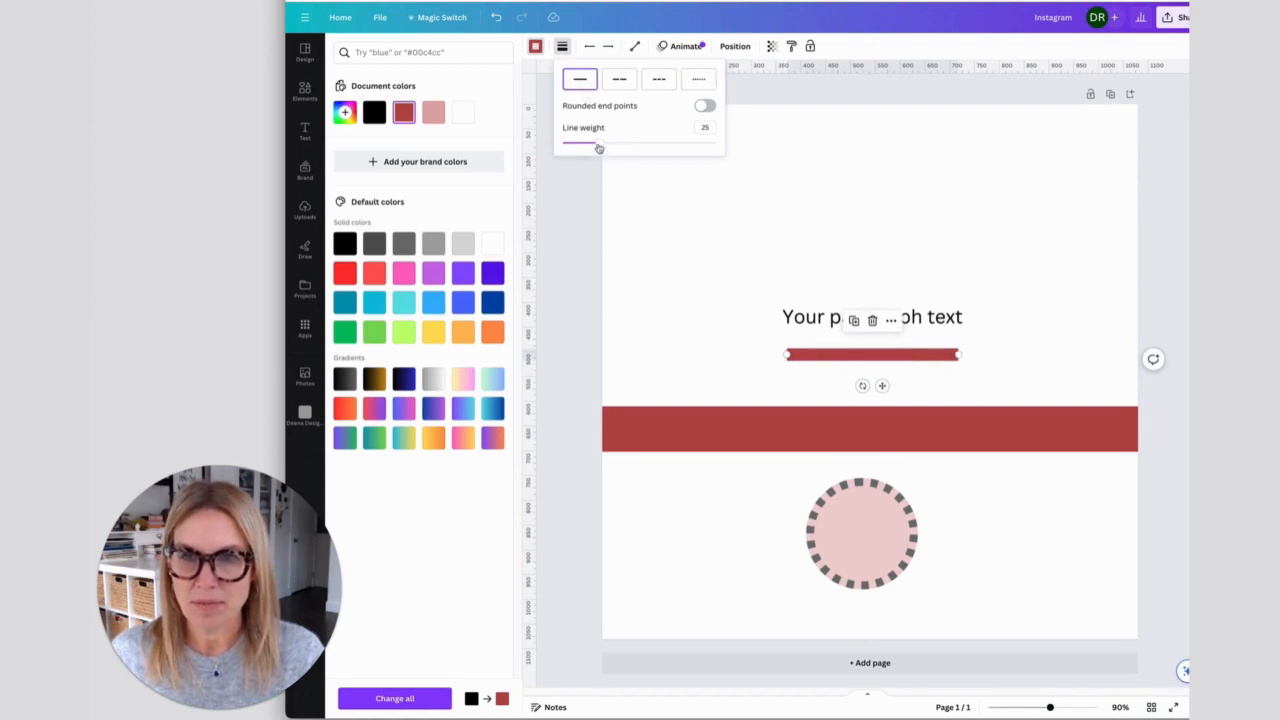
drag(598, 143, 580, 145)
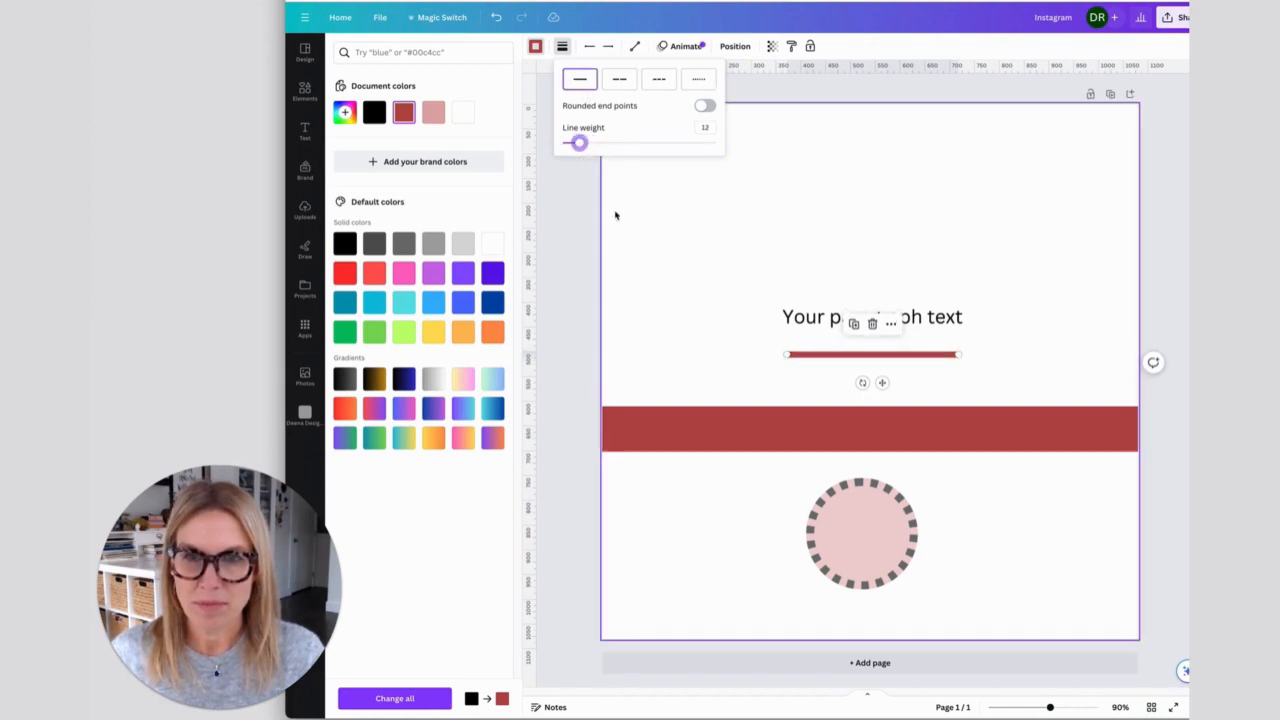
click(706, 106)
click(684, 190)
double_click(691, 353)
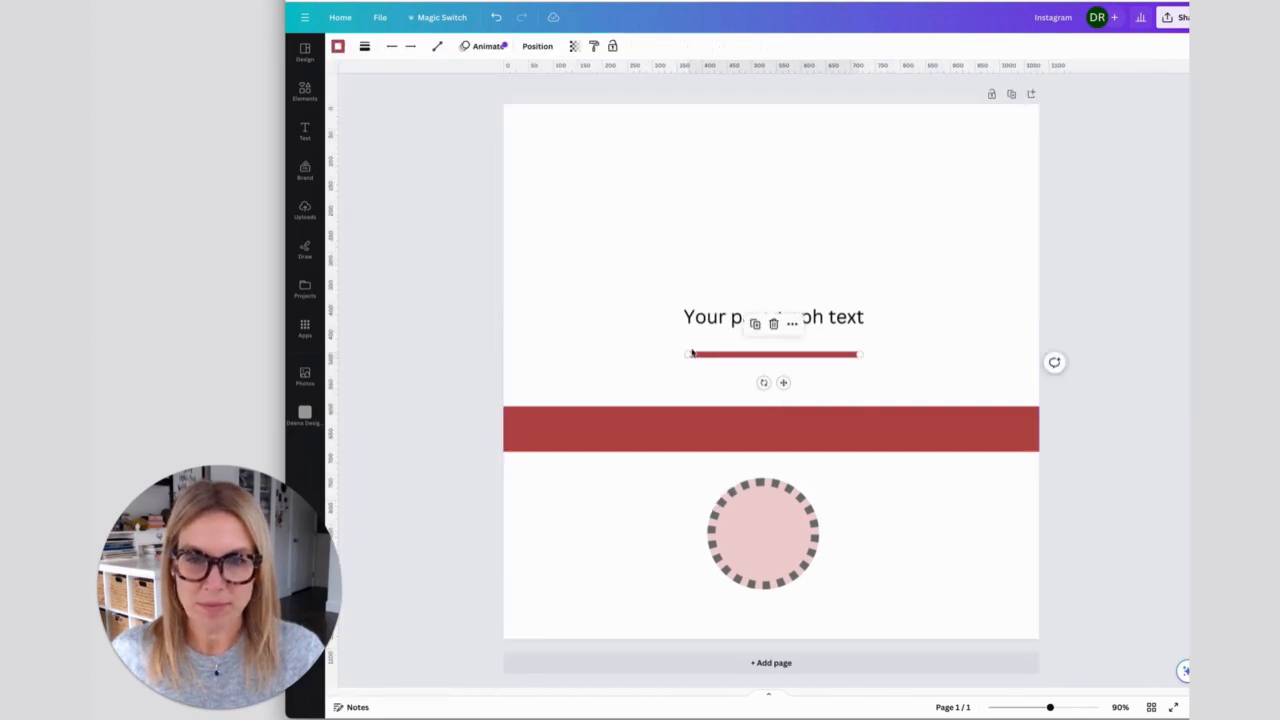
click(628, 191)
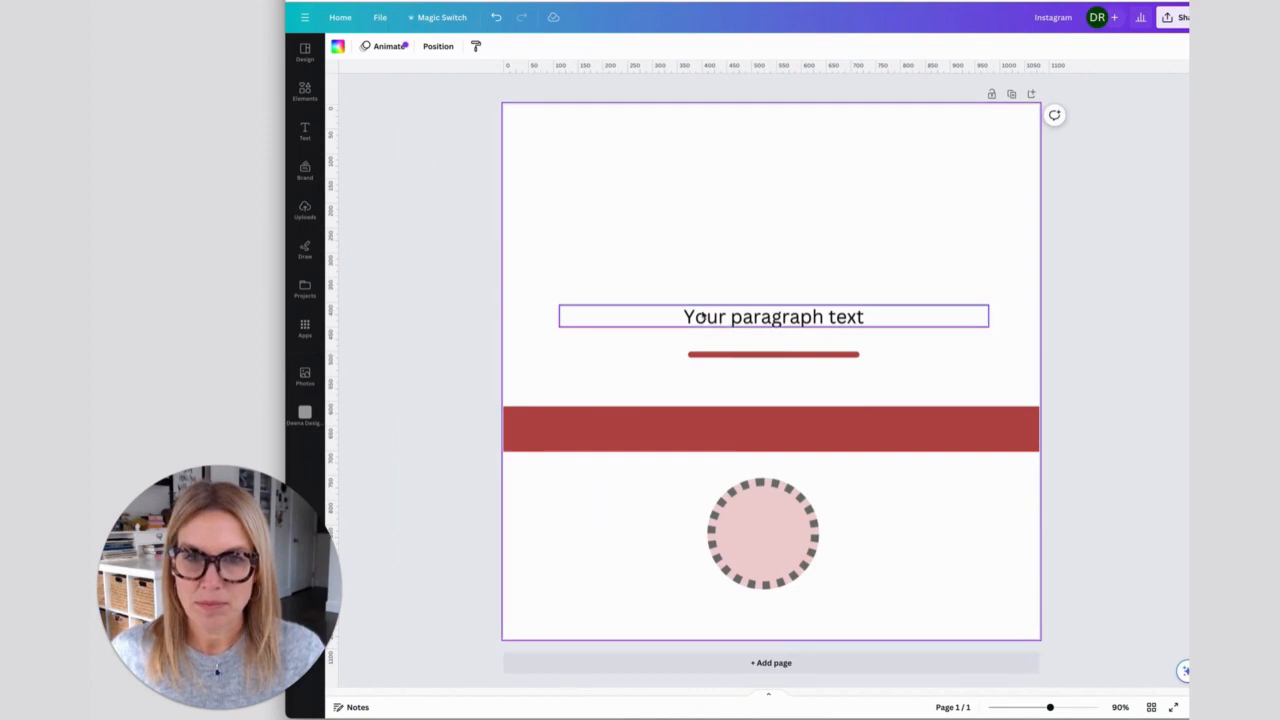
- Change the paragraph text's font to Avenir and replace Canva Sans with it throughout the design
click(700, 325)
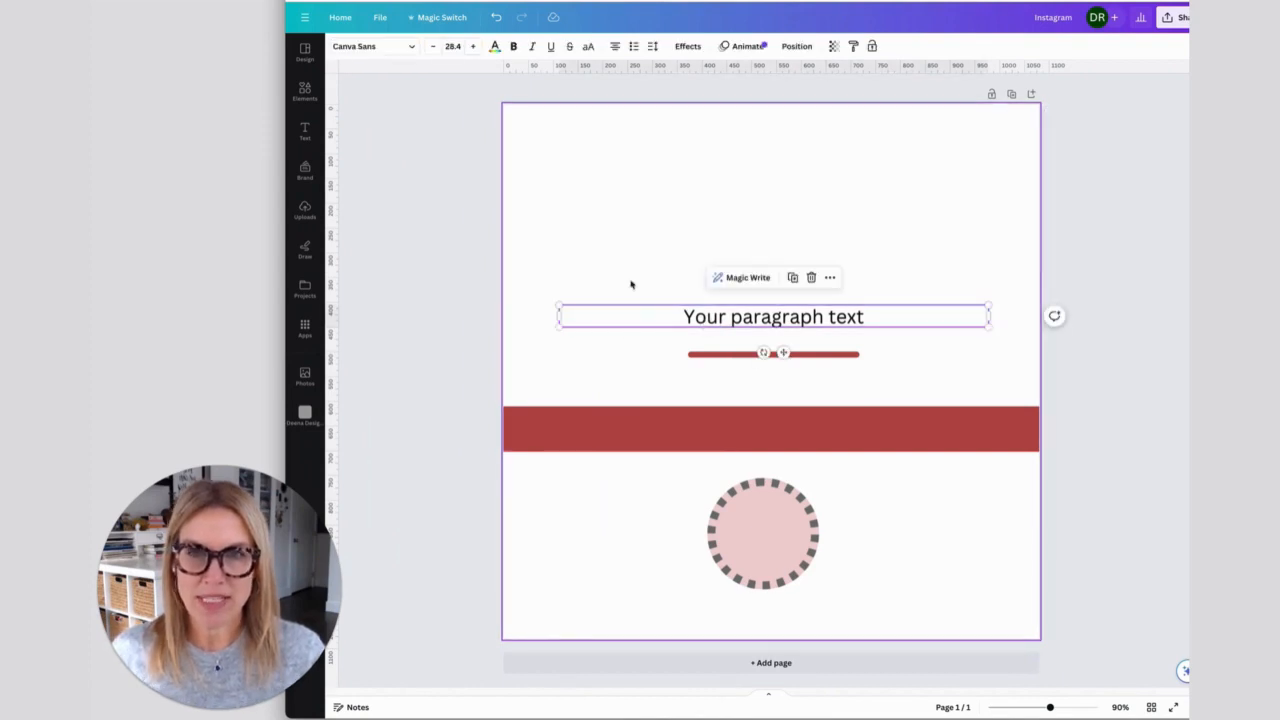
click(653, 237)
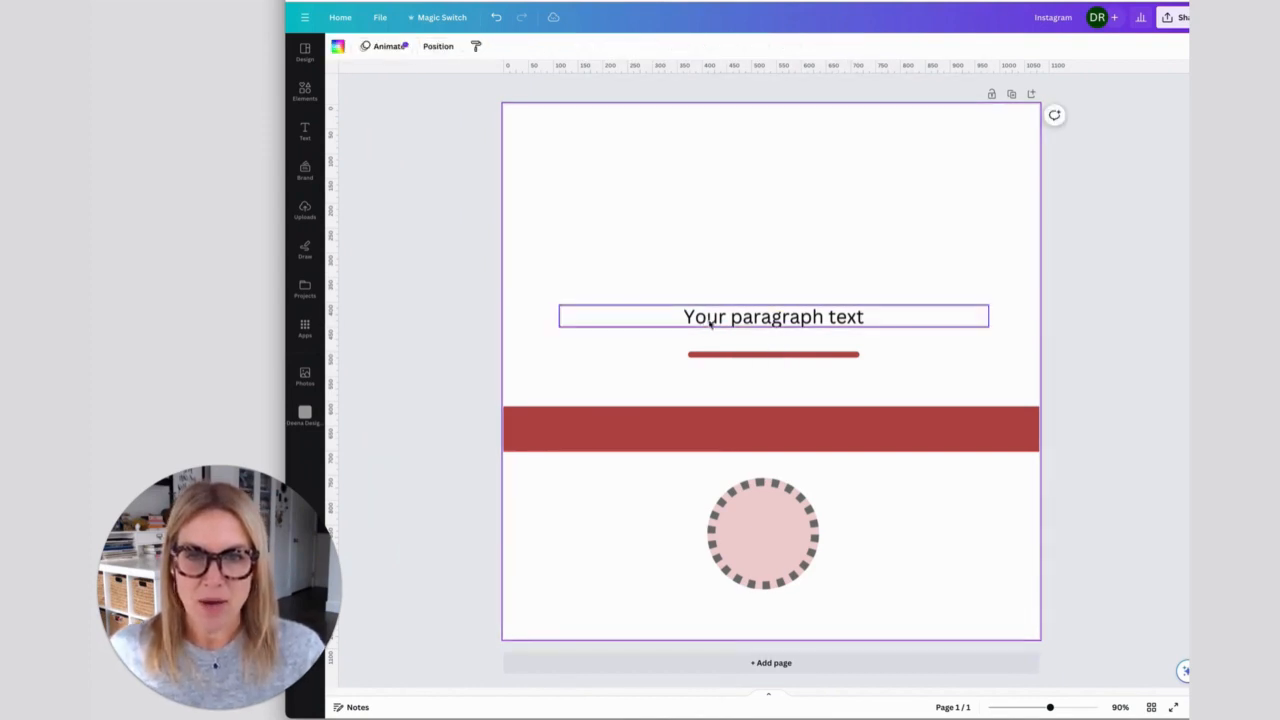
click(711, 322)
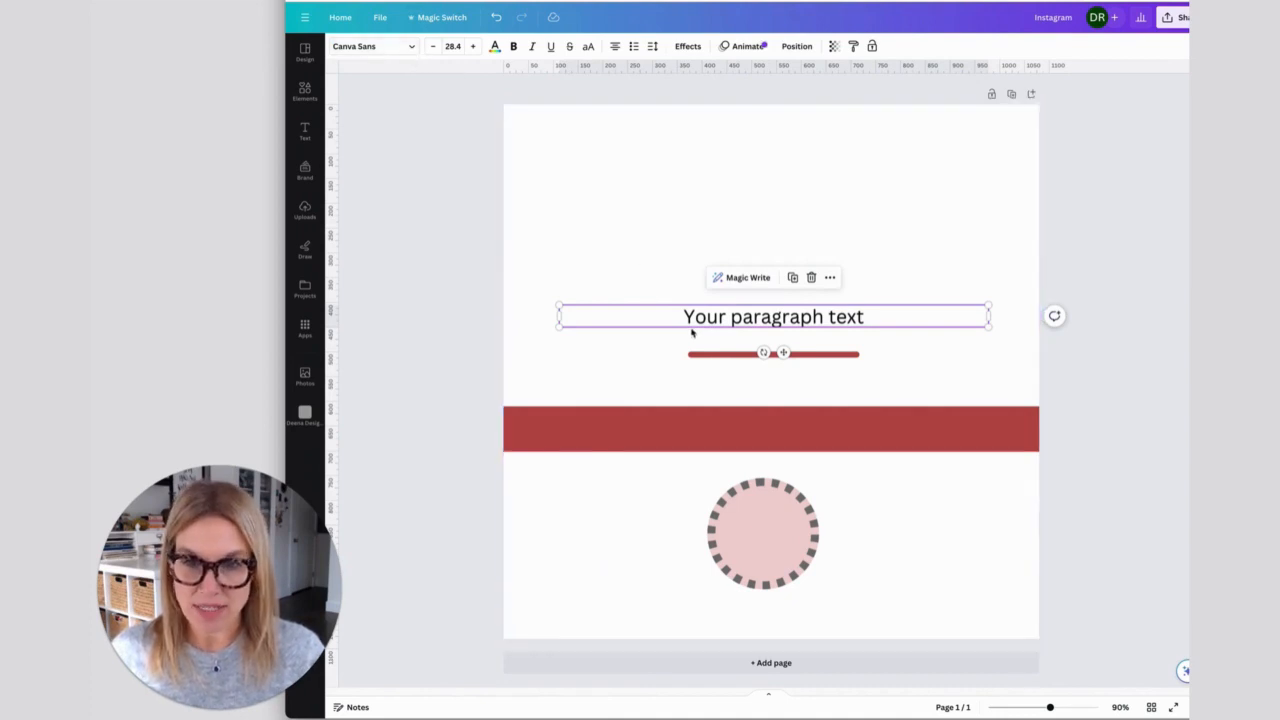
click(411, 47)
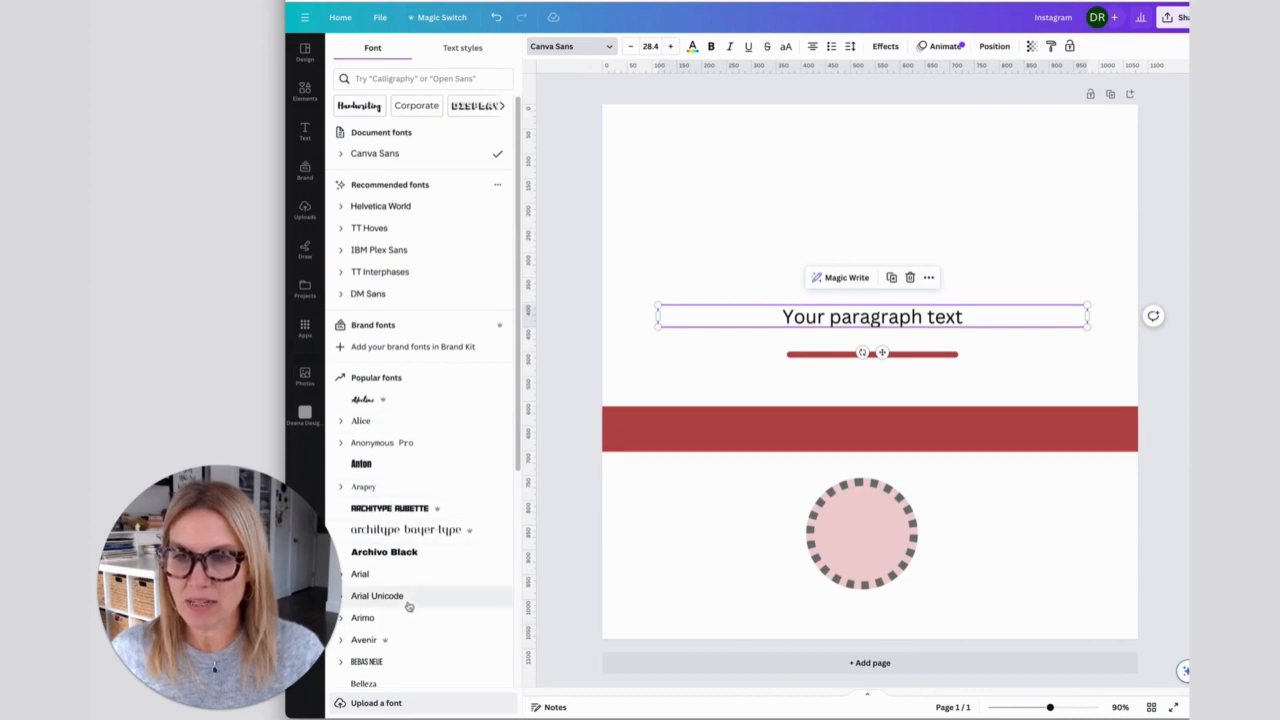
scroll(513, 472, down, 2)
scroll(513, 472, down, 7)
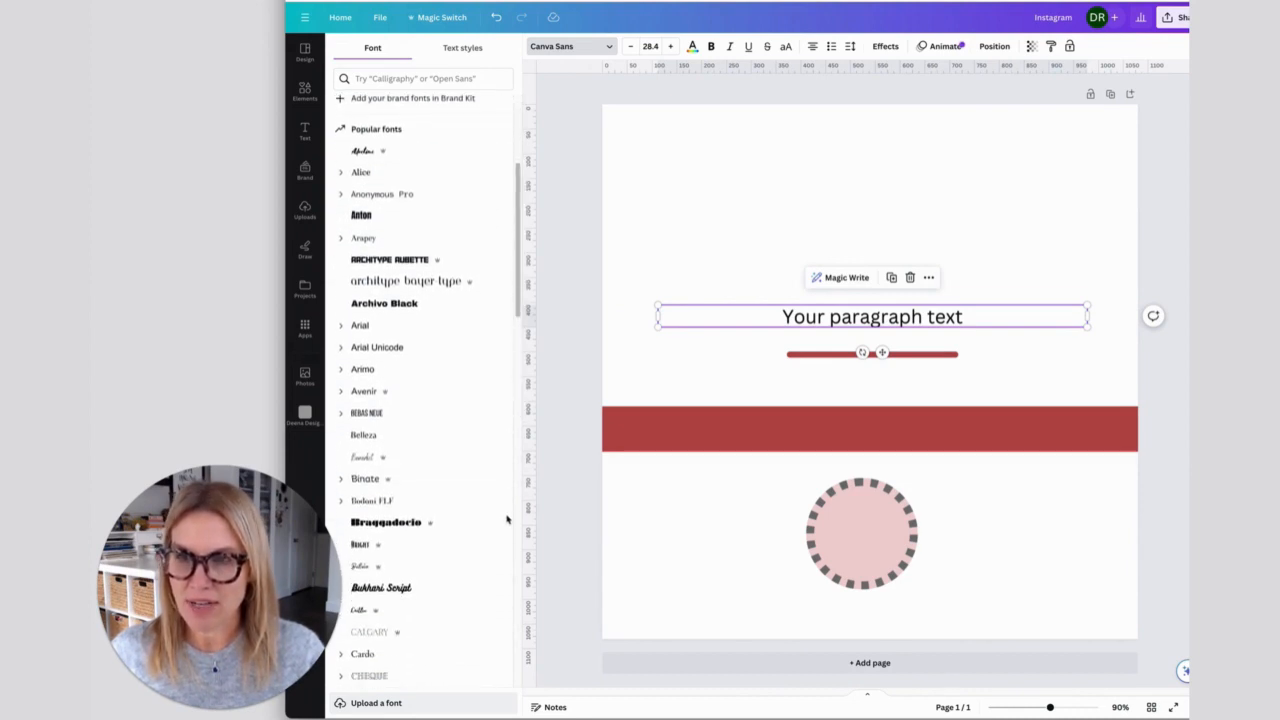
scroll(496, 560, down, 1)
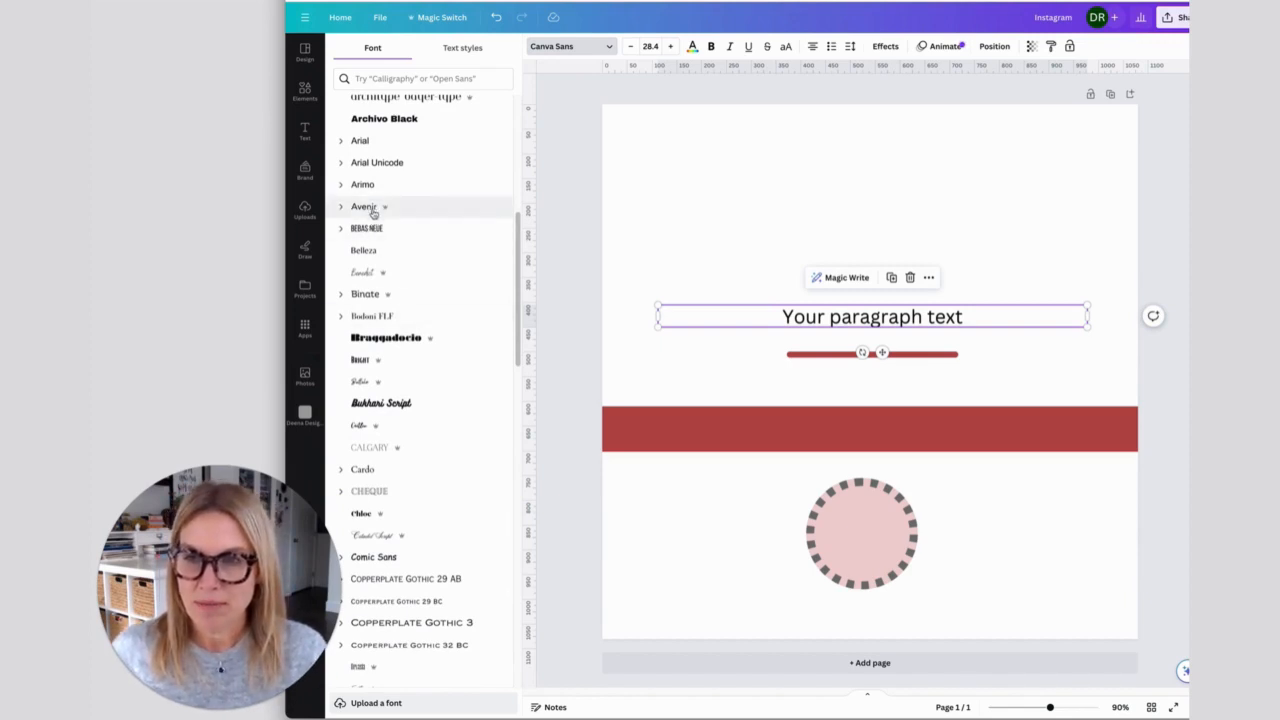
click(354, 207)
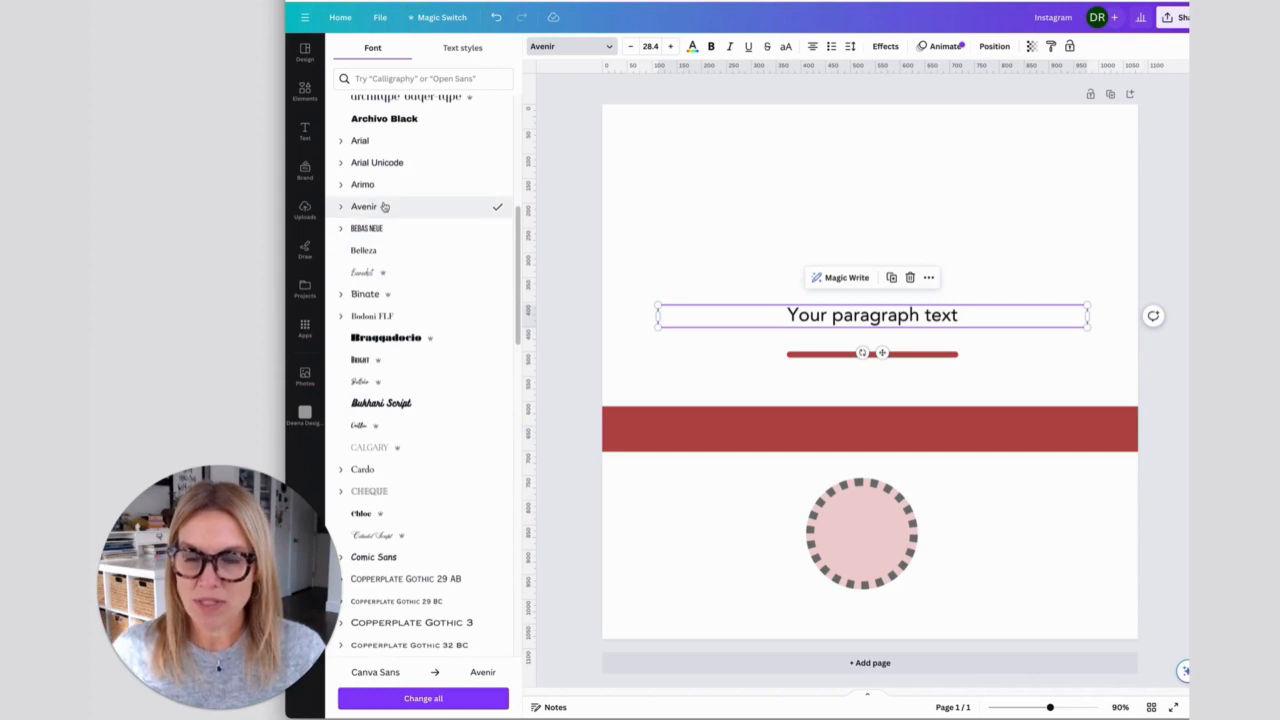
click(423, 698)
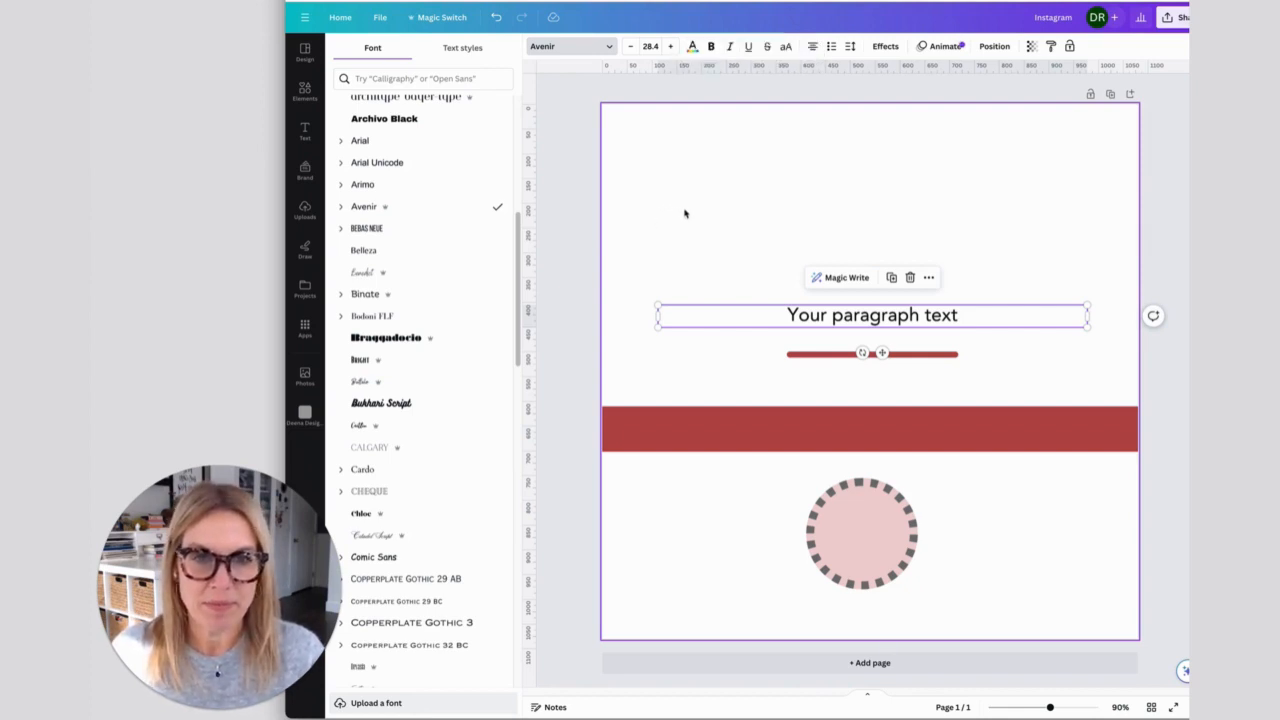
- Cycle the paragraph text through the other alignments, including left-aligned, and return it to centred
click(685, 213)
click(732, 305)
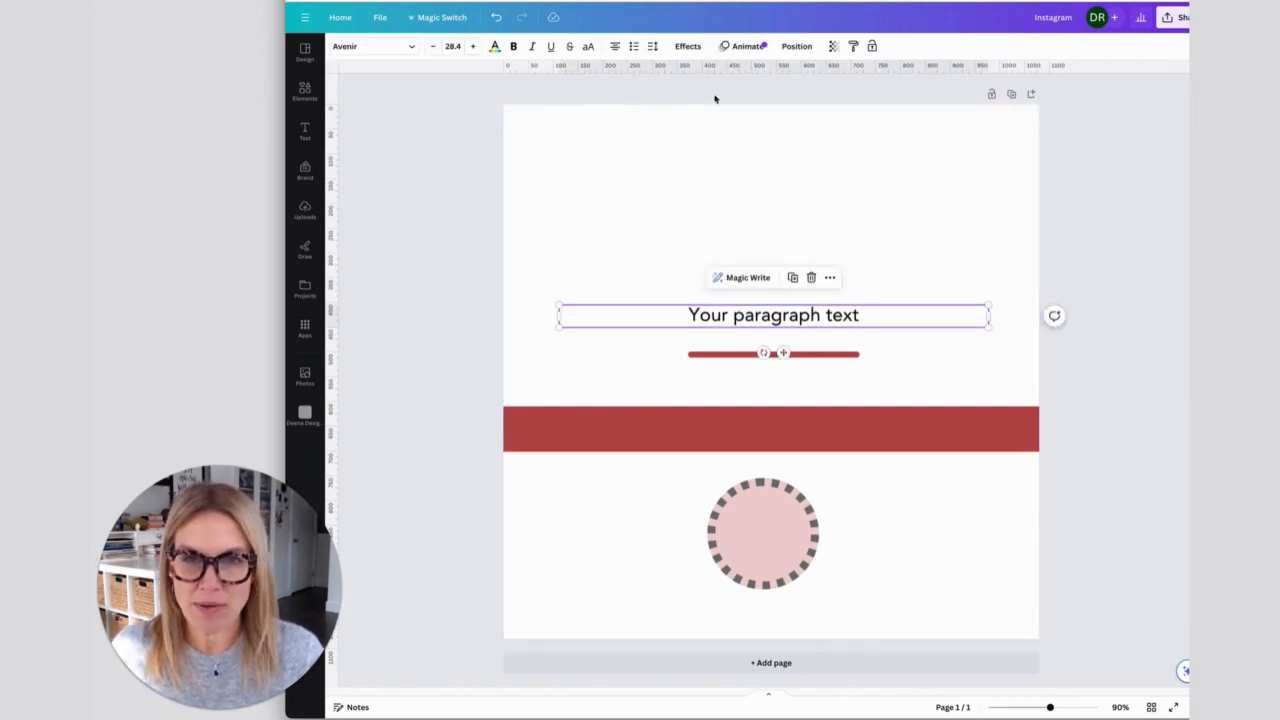
click(615, 47)
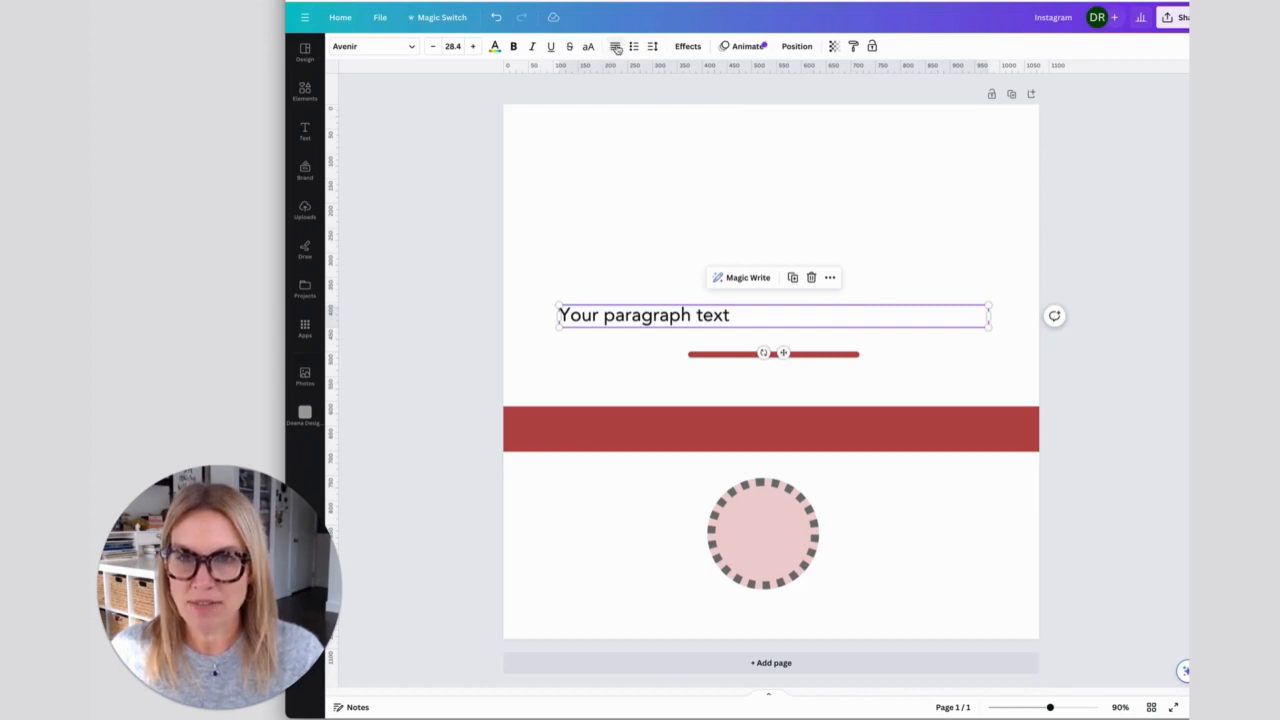
click(615, 47)
click(617, 47)
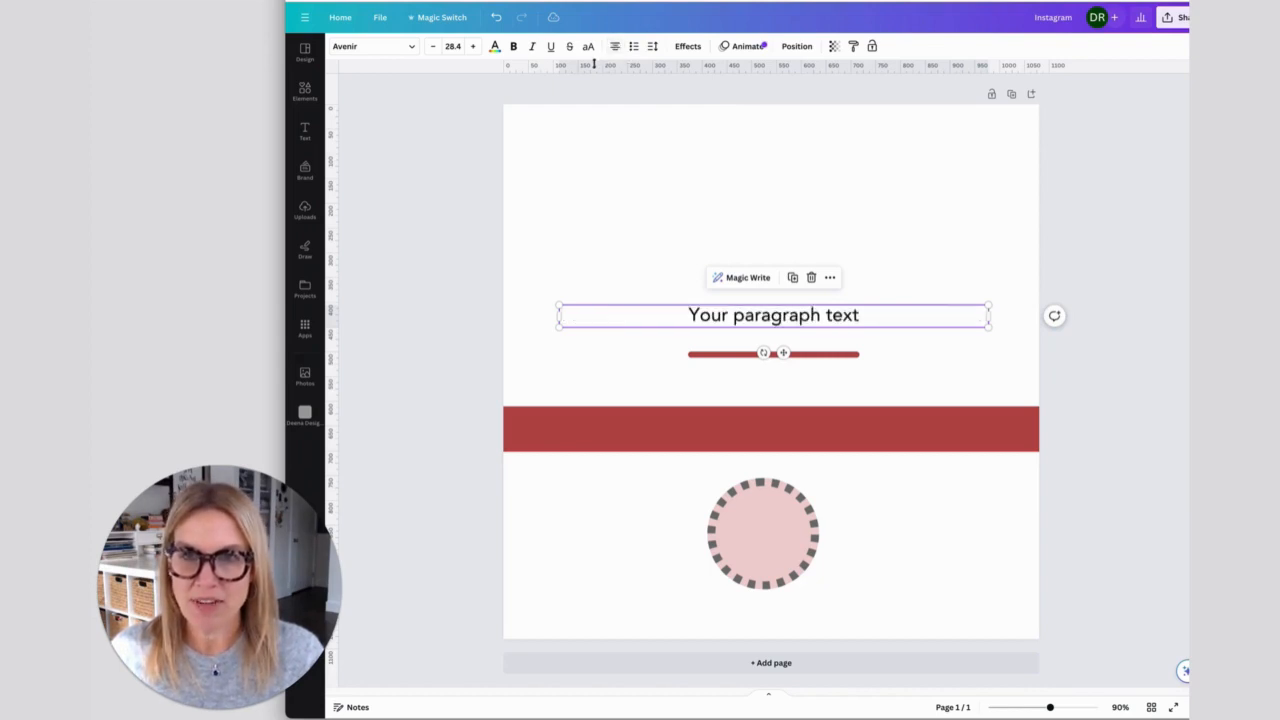
click(616, 47)
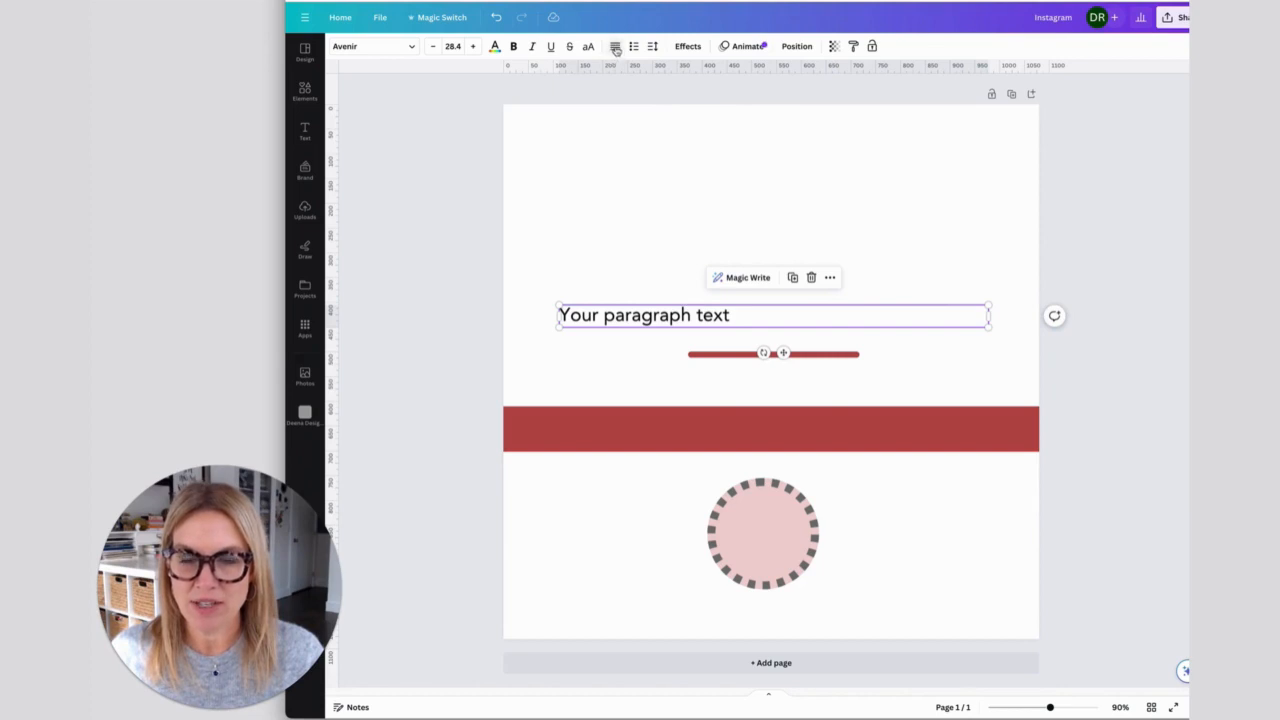
click(616, 47)
click(616, 47)
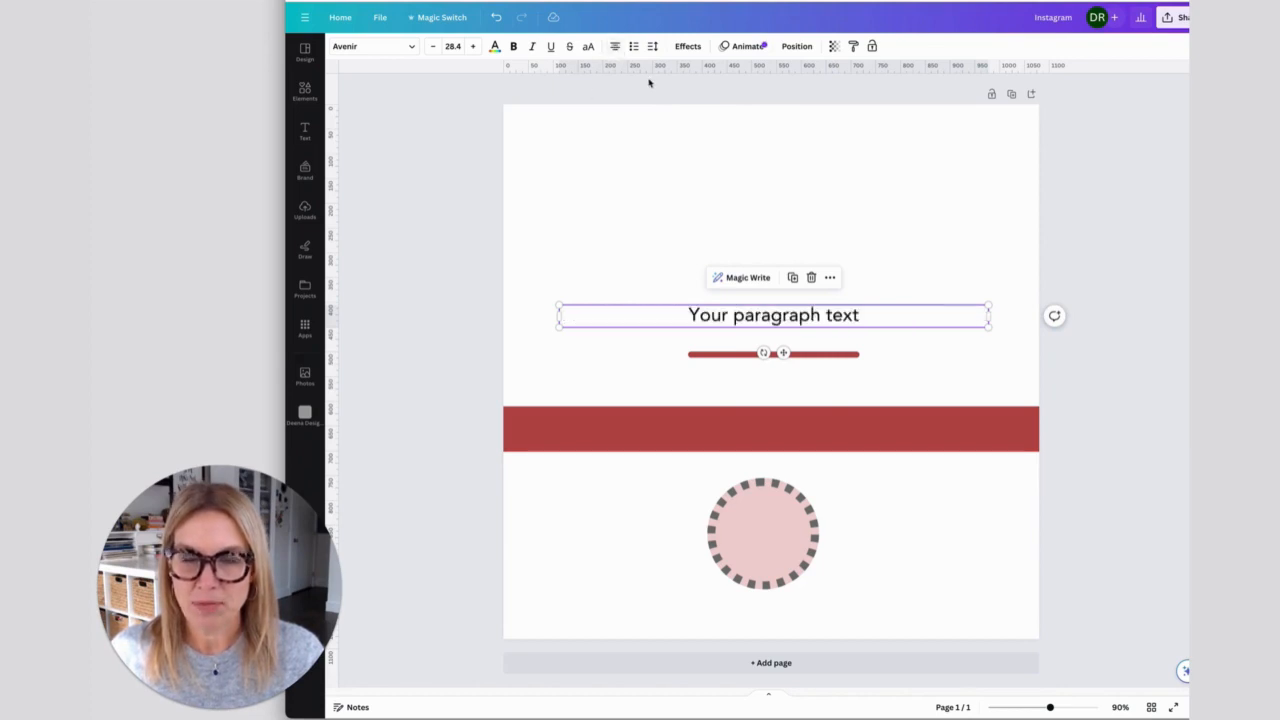
- Duplicate "Your paragraph text" as a second line in the same text box and move the box higher above the red line
click(652, 47)
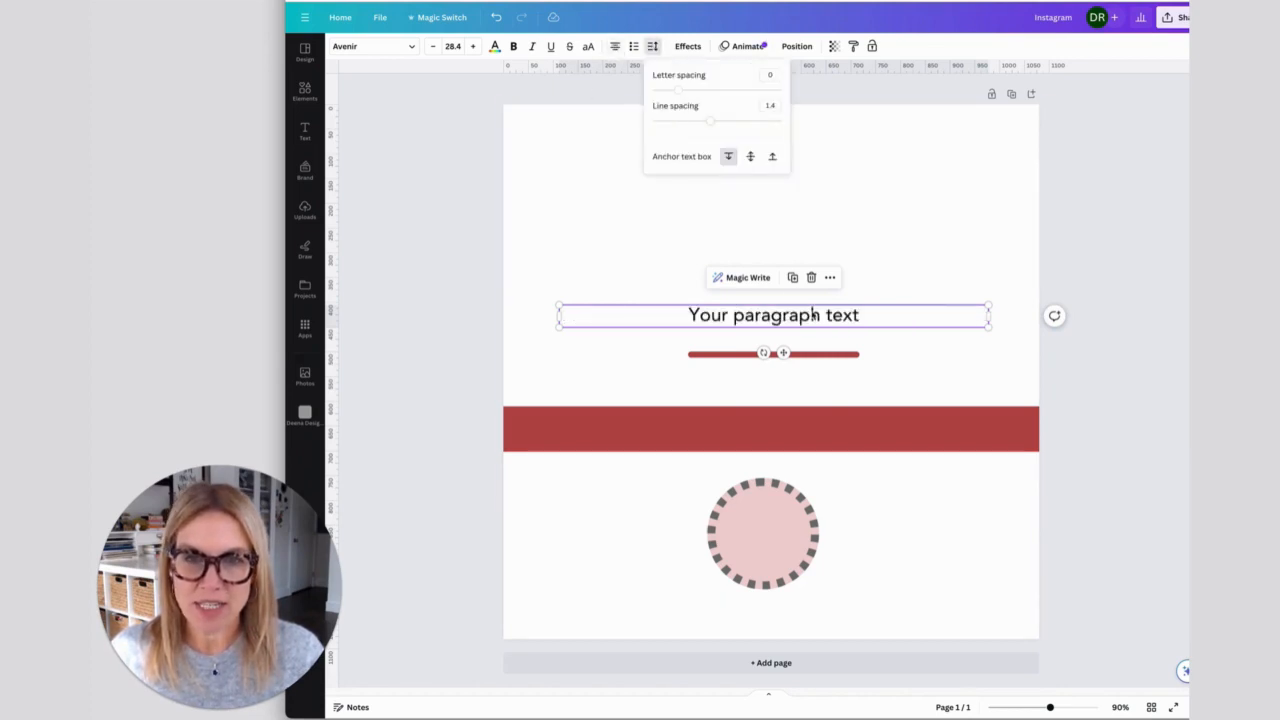
click(861, 326)
click(874, 315)
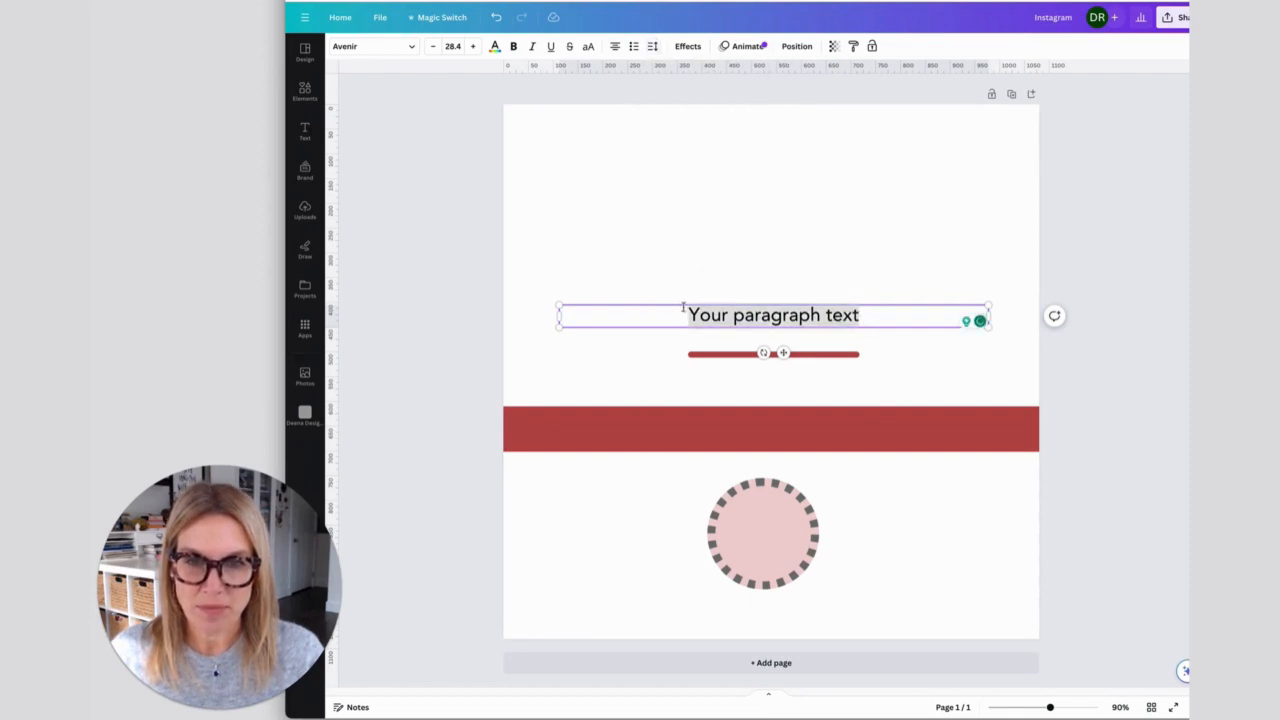
key(Return)
text(Your paragraph text)
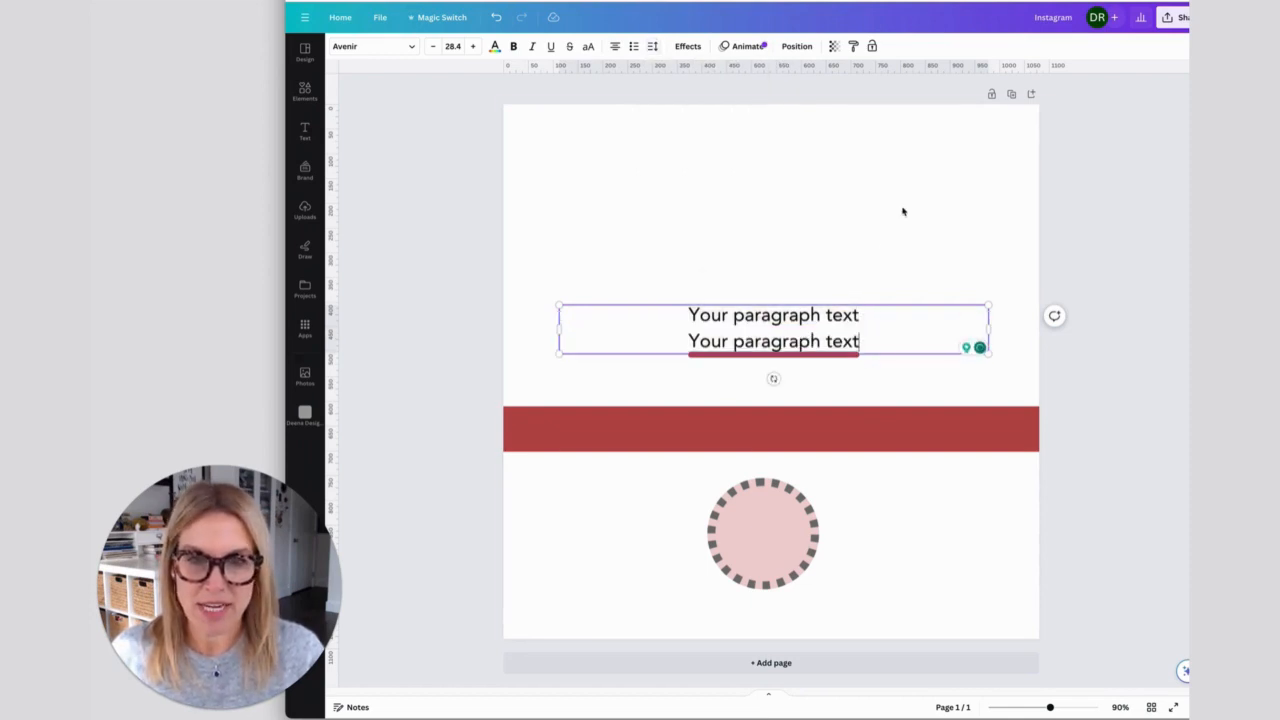
click(903, 210)
drag(769, 321, 752, 243)
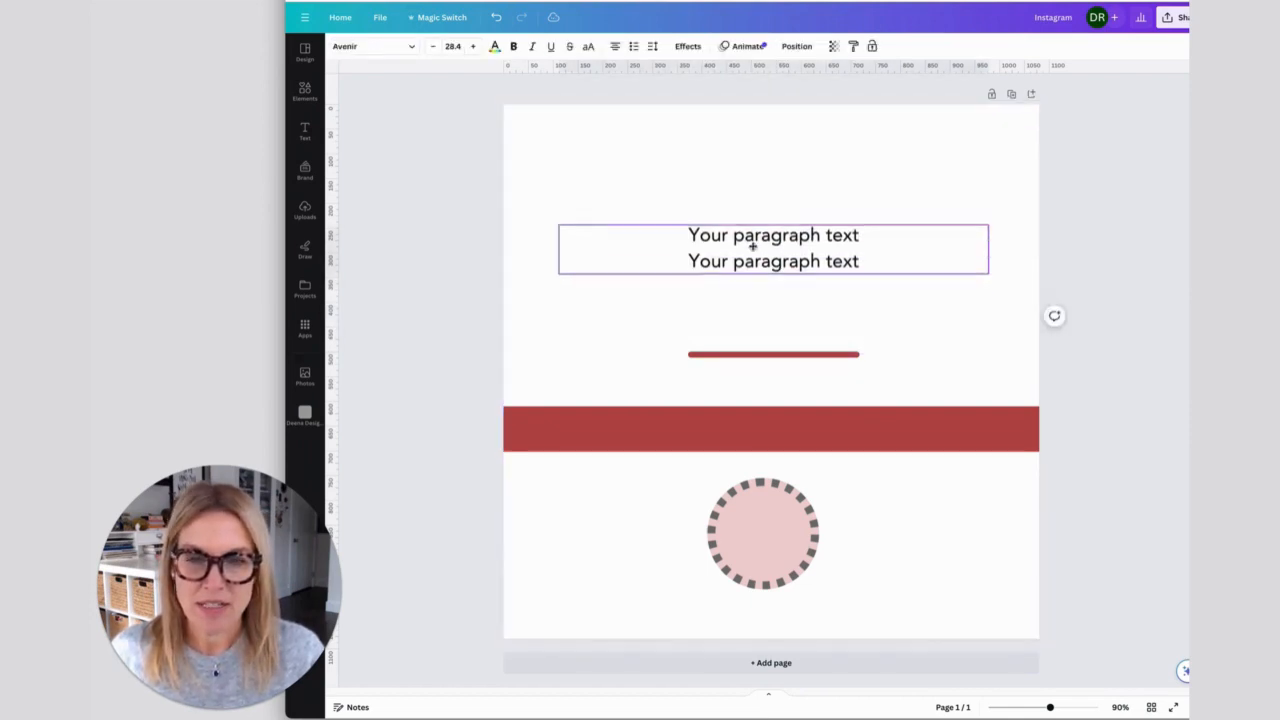
- Reduce the two-line text's line spacing to 1.33 and move the text box slightly closer to the red line
click(652, 46)
mouse_move(709, 122)
mouse_down()
mouse_move(767, 125)
mouse_move(689, 122)
mouse_move(707, 122)
mouse_up()
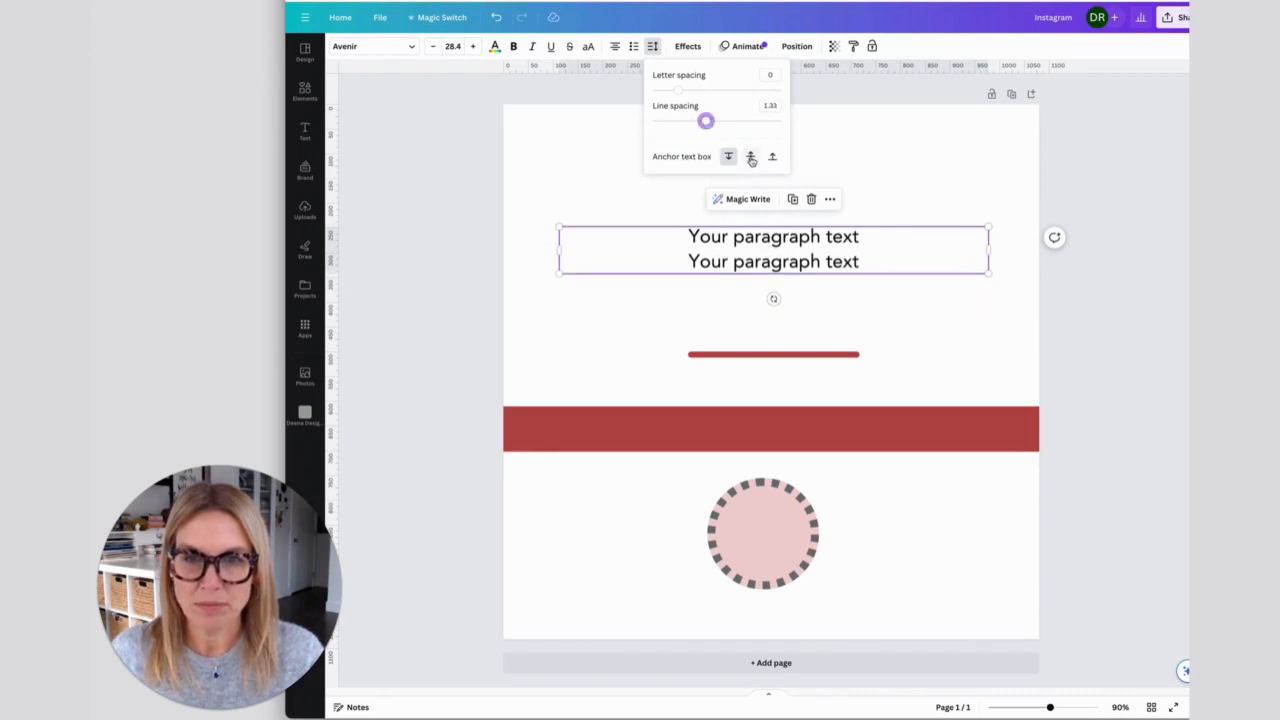
click(835, 150)
drag(777, 243, 773, 267)
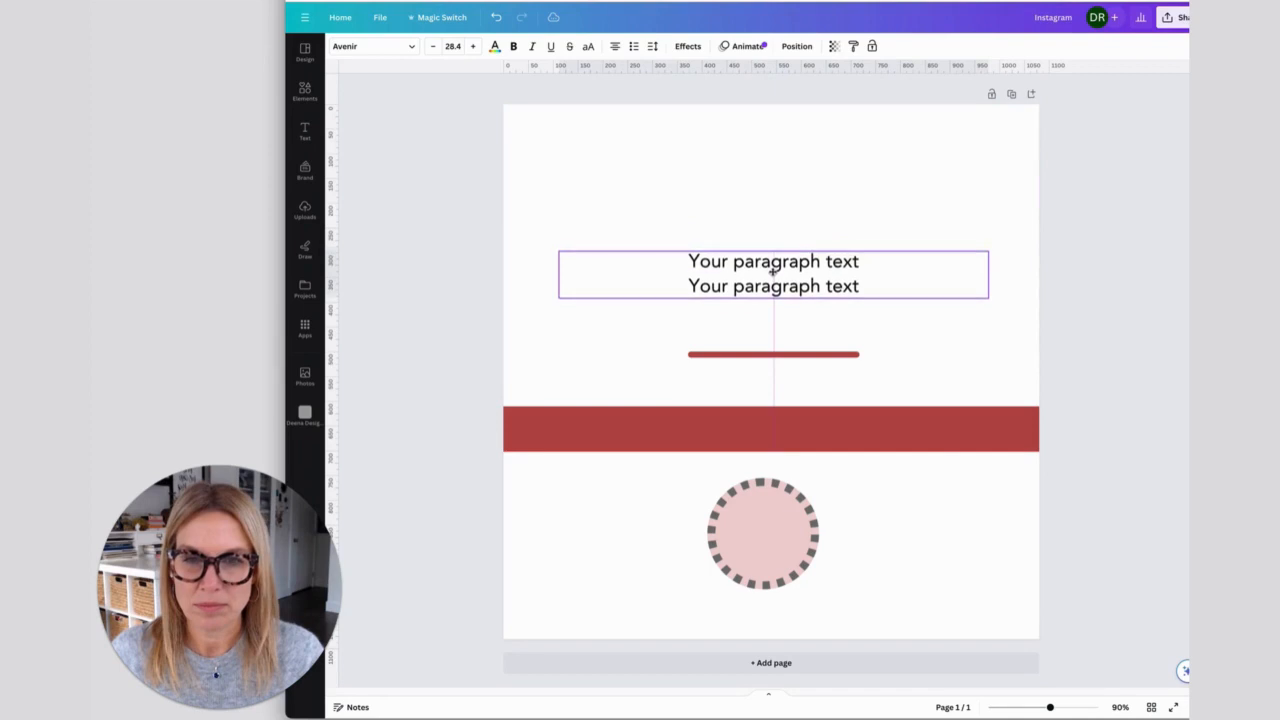
- Change the two text lines to uppercase and widen their letter spacing to 168
click(588, 47)
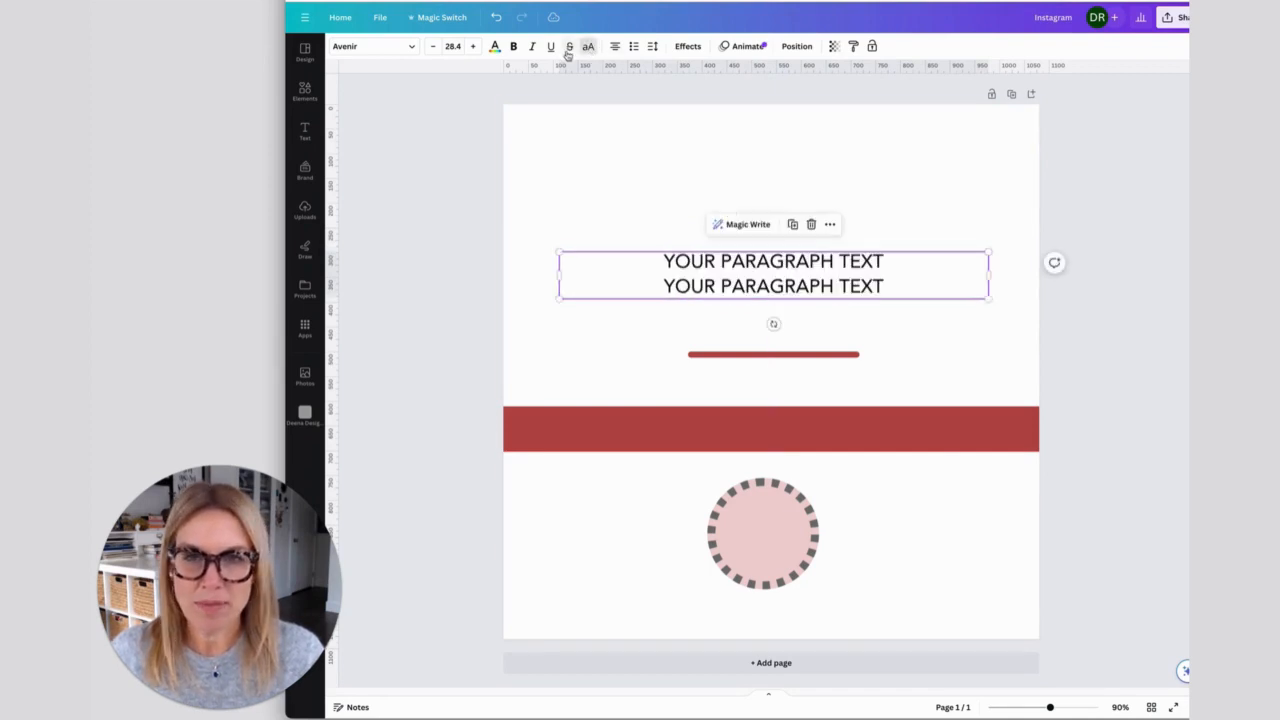
click(653, 47)
drag(680, 91, 700, 90)
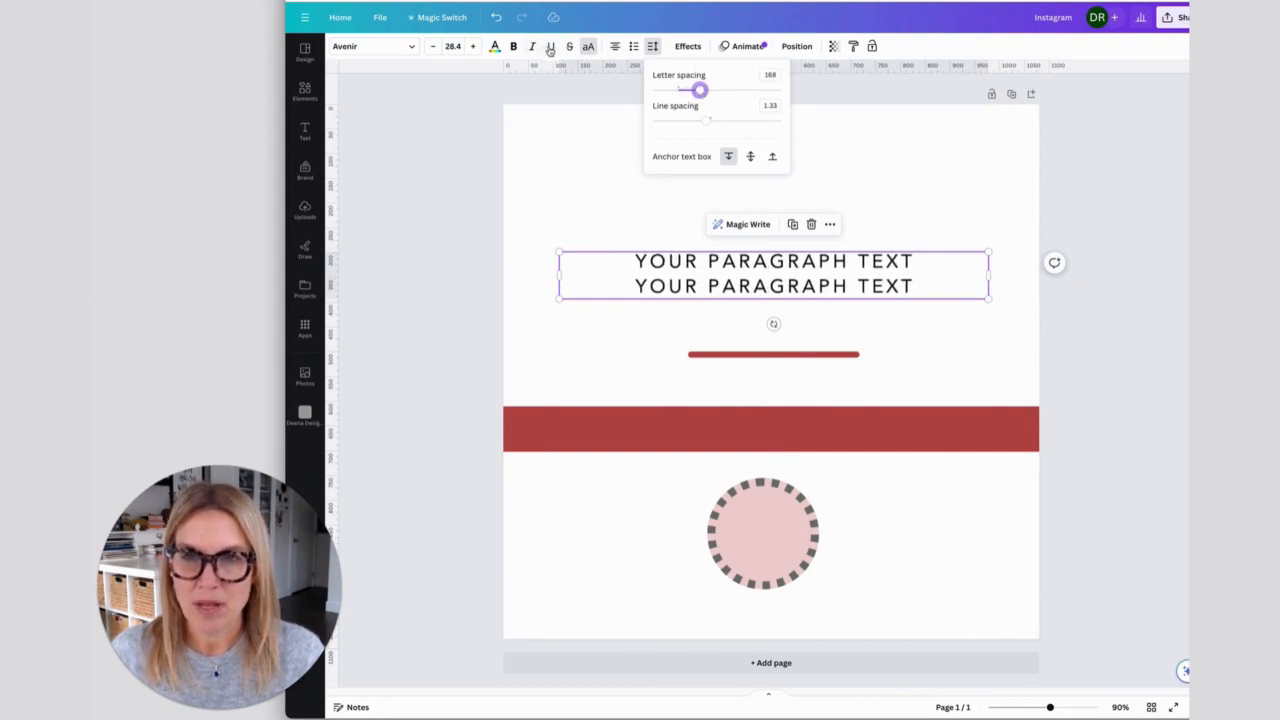
- Try underline, italic and bold on the two text lines, and remove all three styles again
click(550, 47)
click(533, 49)
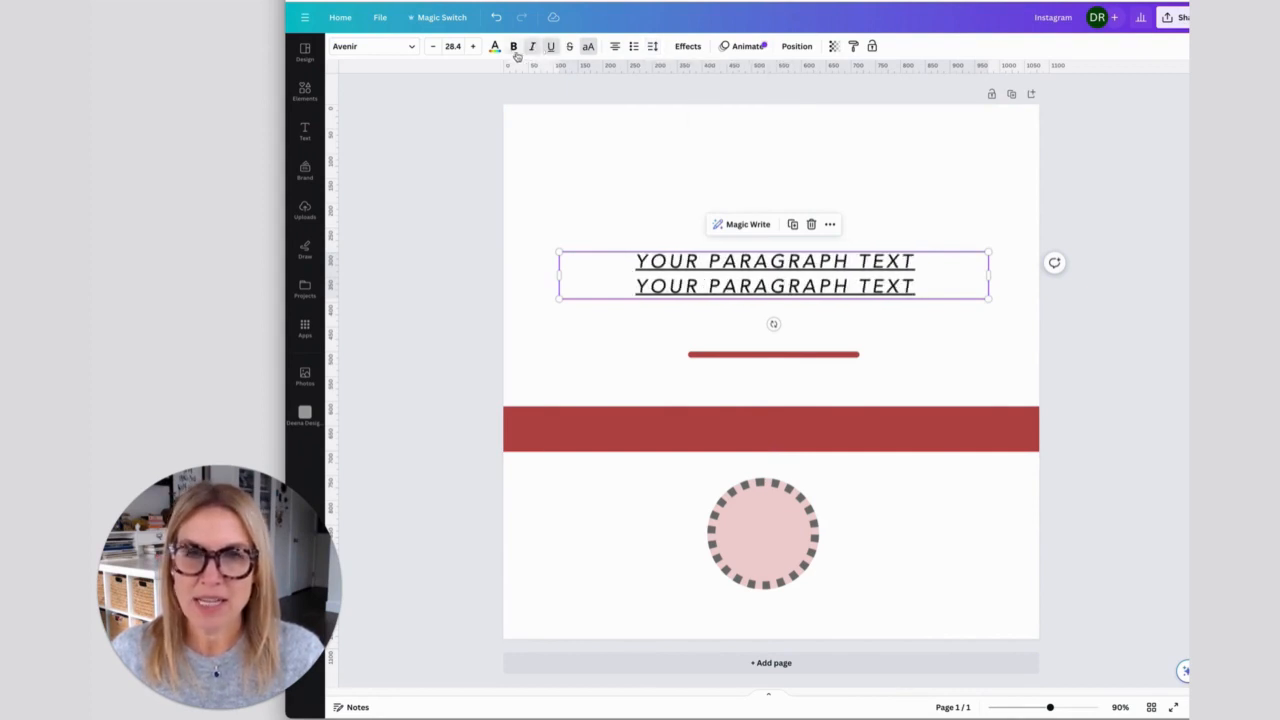
click(513, 47)
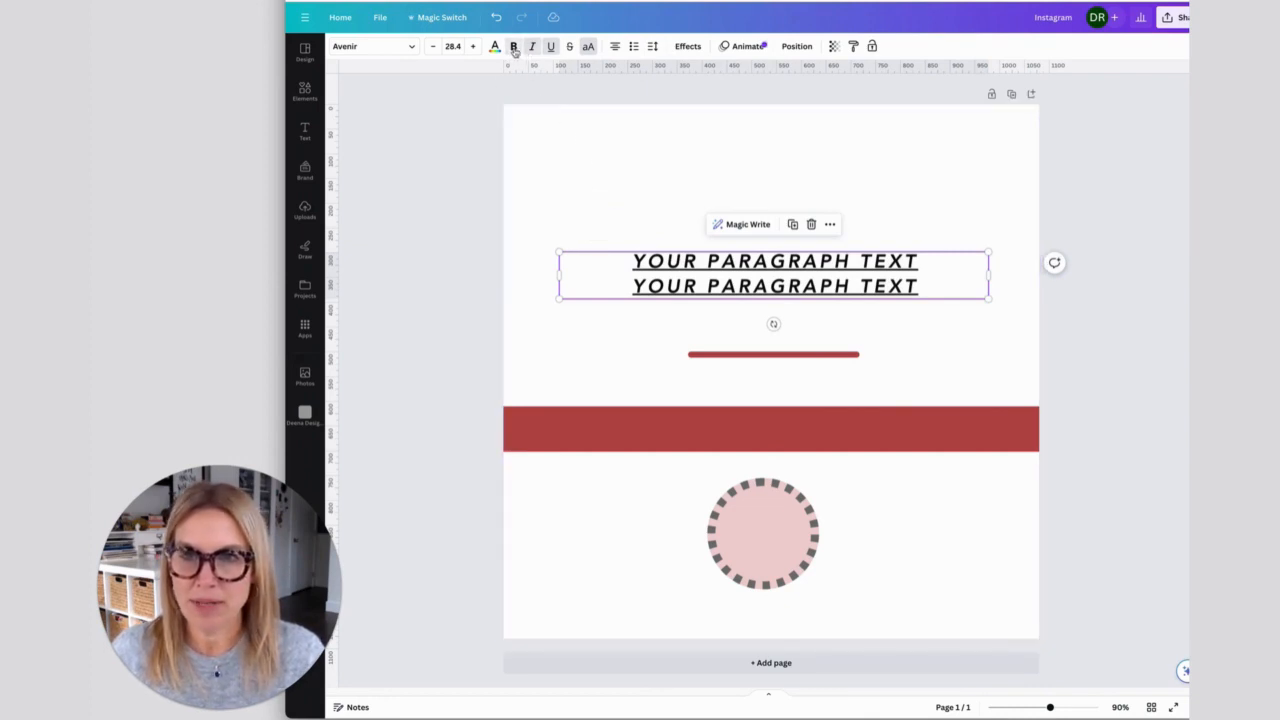
click(513, 47)
click(532, 47)
click(550, 47)
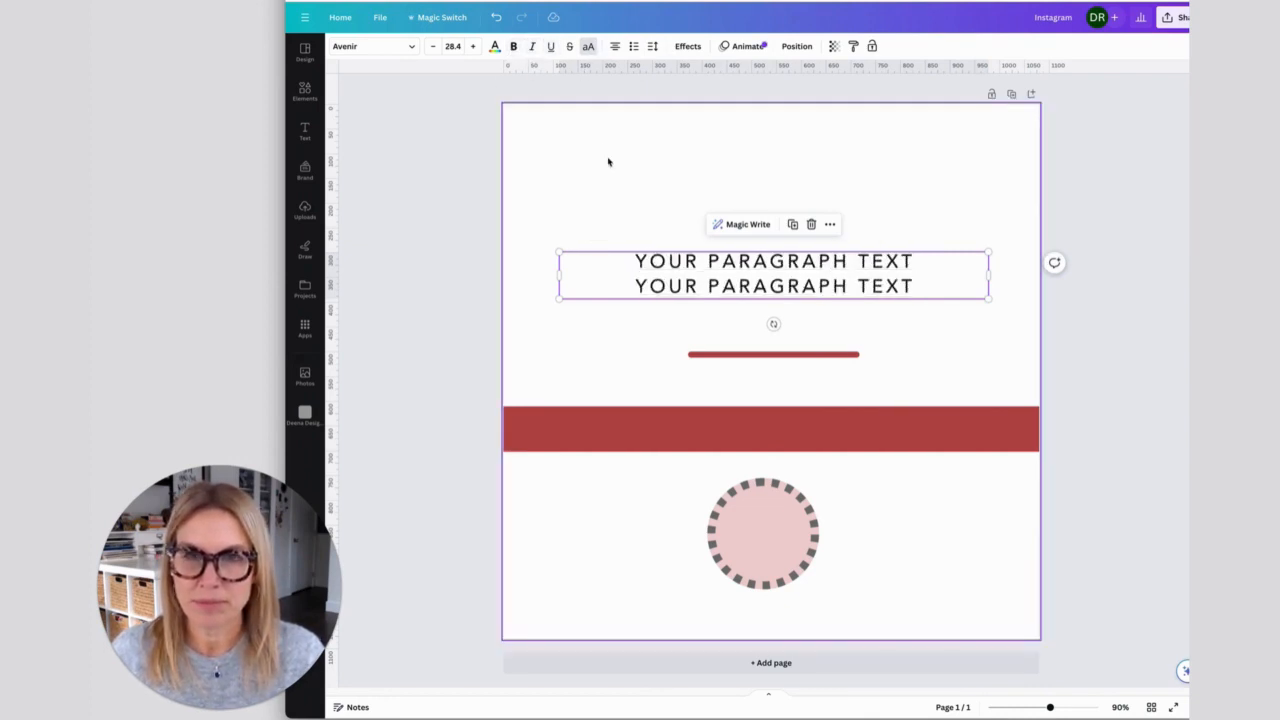
- Apply the Shadow effect to the text with an offset of 37 and the document's muted red as shadow colour
click(688, 47)
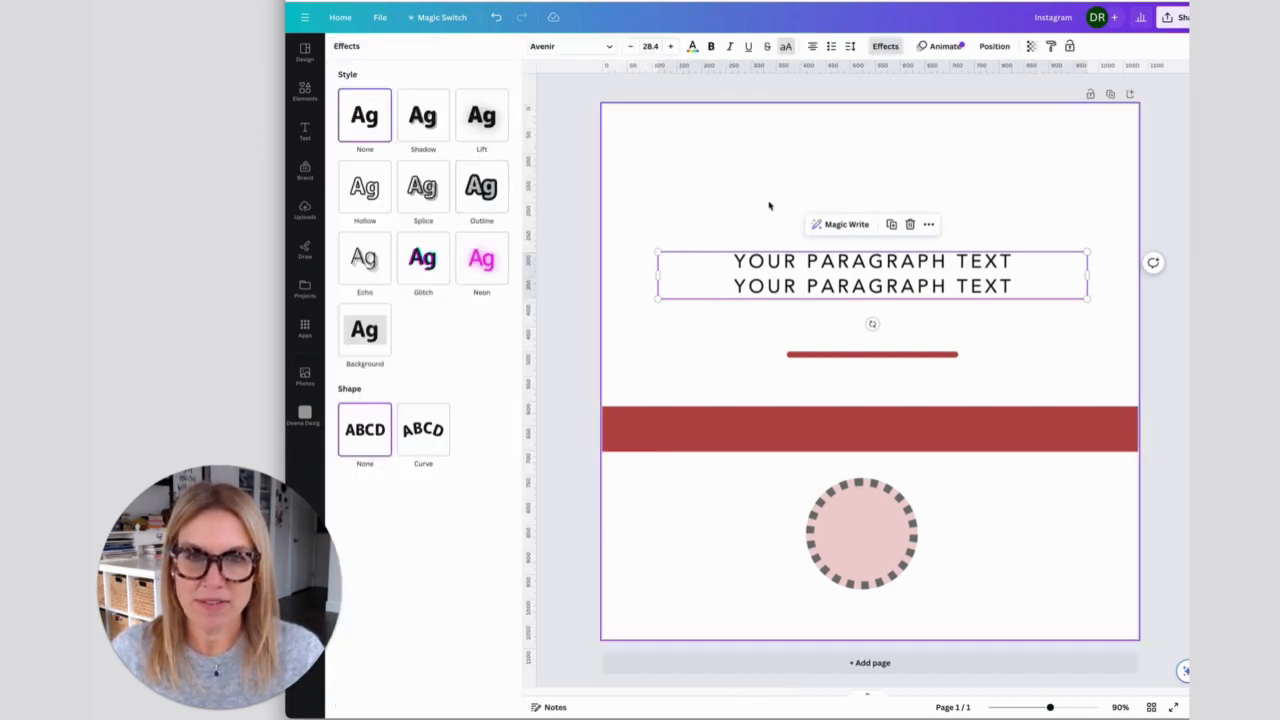
click(425, 126)
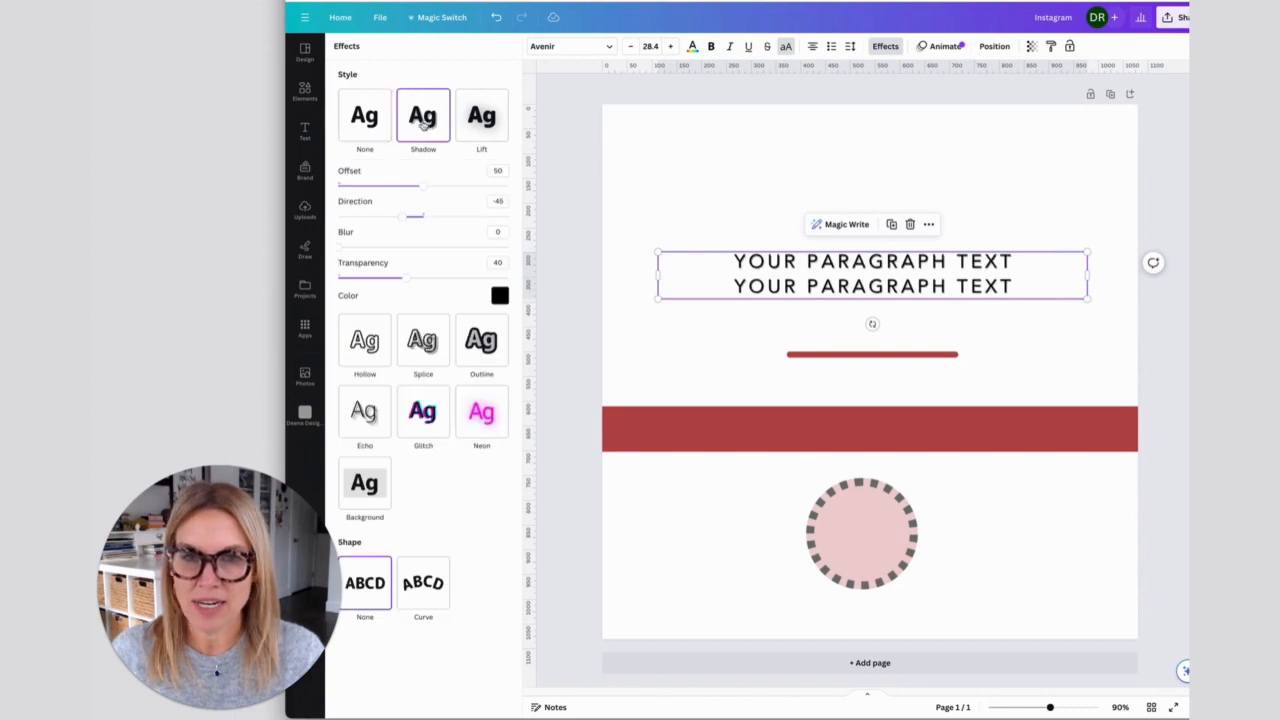
click(480, 120)
click(432, 124)
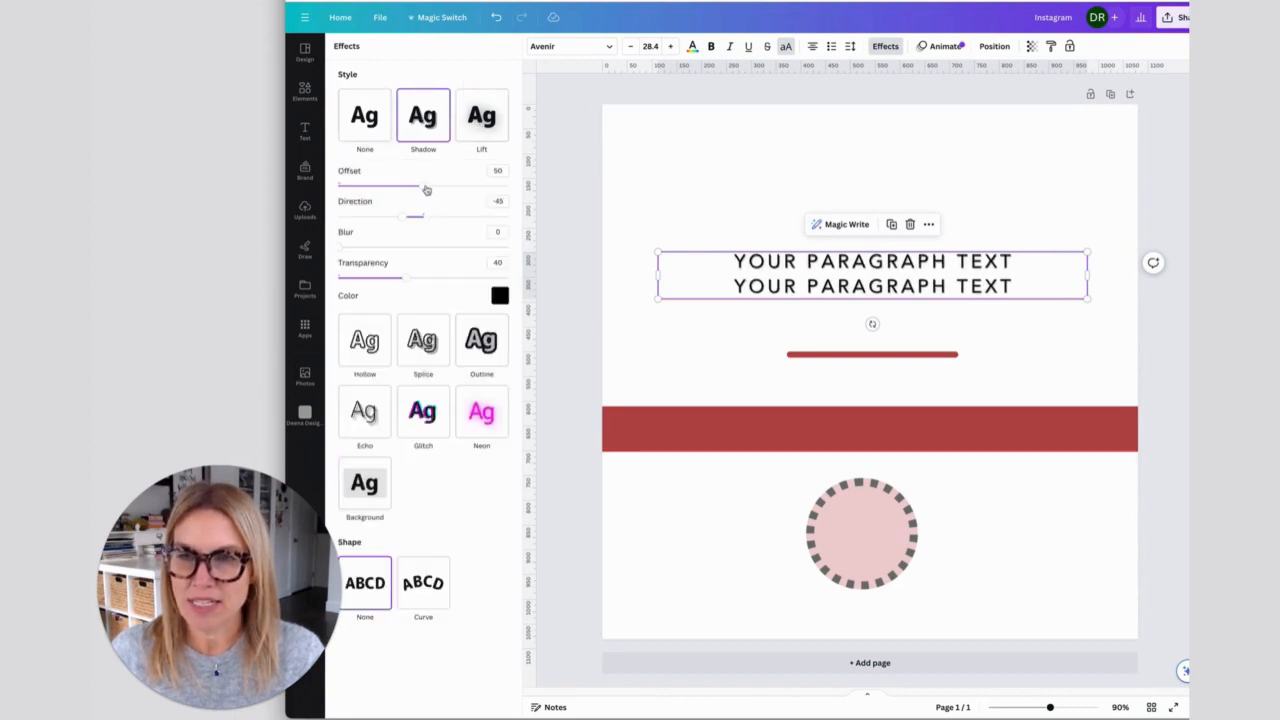
mouse_move(422, 187)
mouse_down()
mouse_move(375, 187)
mouse_move(410, 189)
mouse_up()
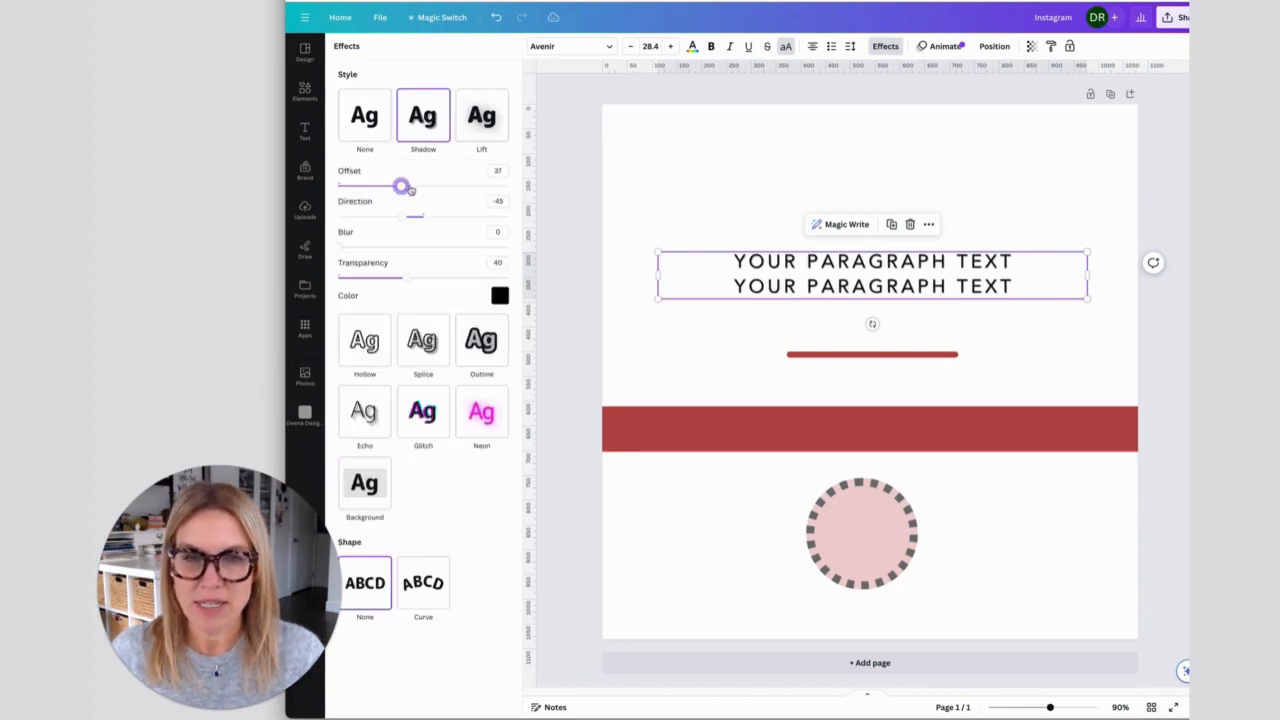
click(499, 296)
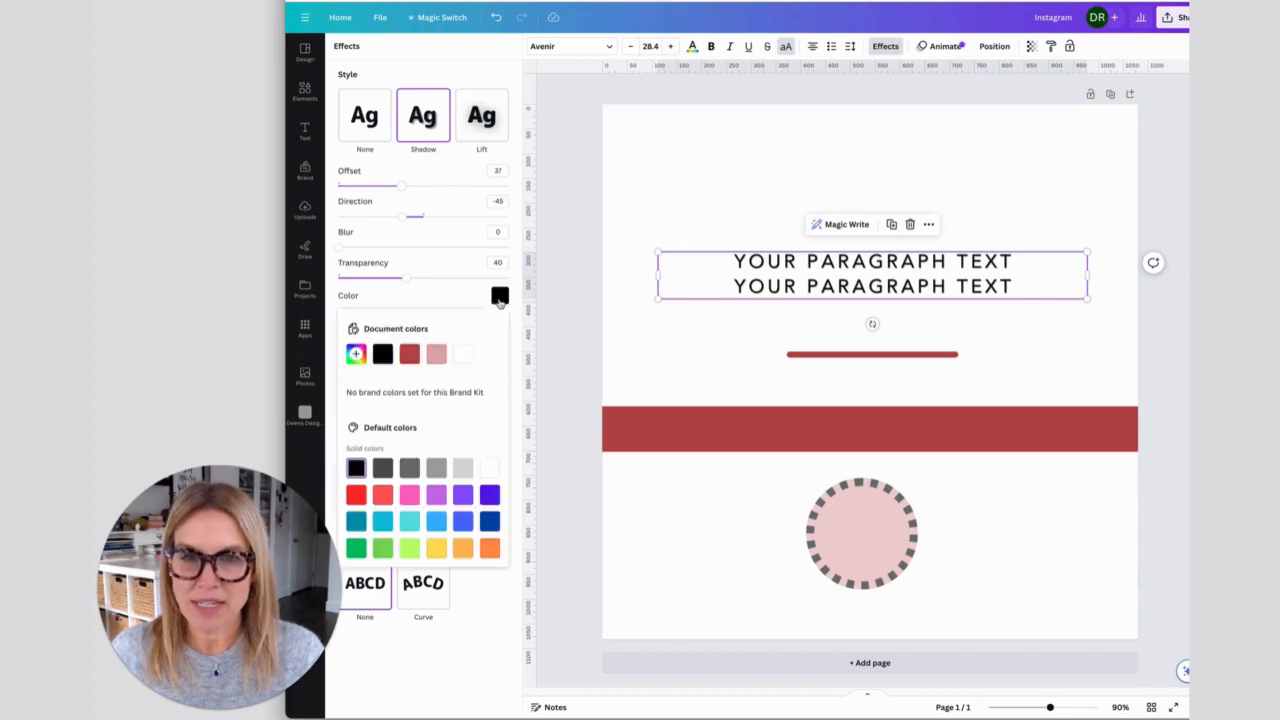
click(416, 352)
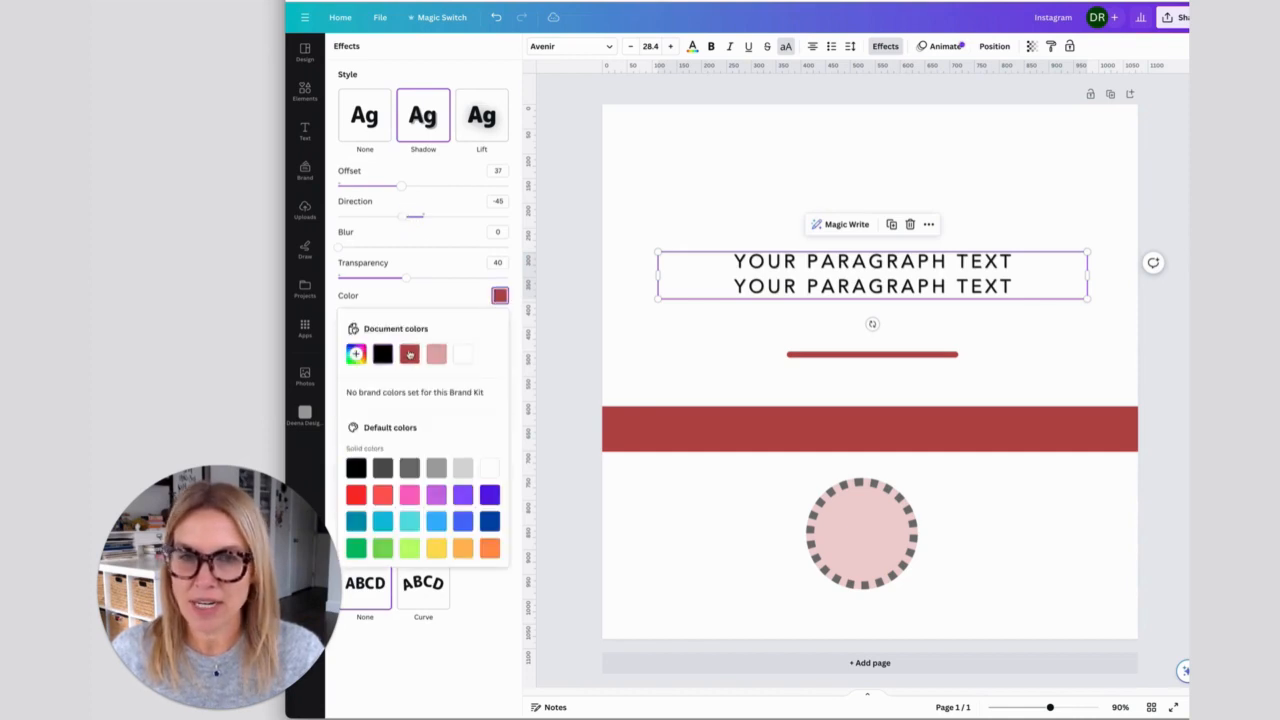
click(640, 172)
- Add the Pan text animation to the two-line text box
click(663, 277)
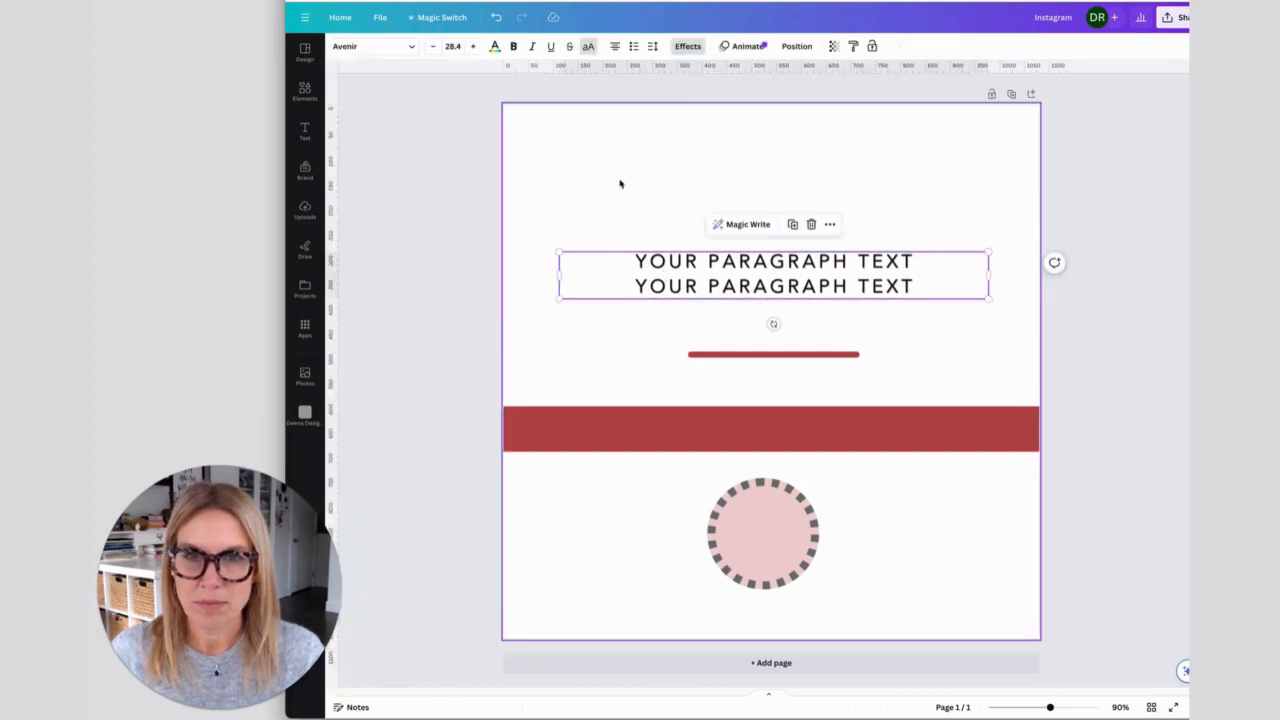
click(740, 47)
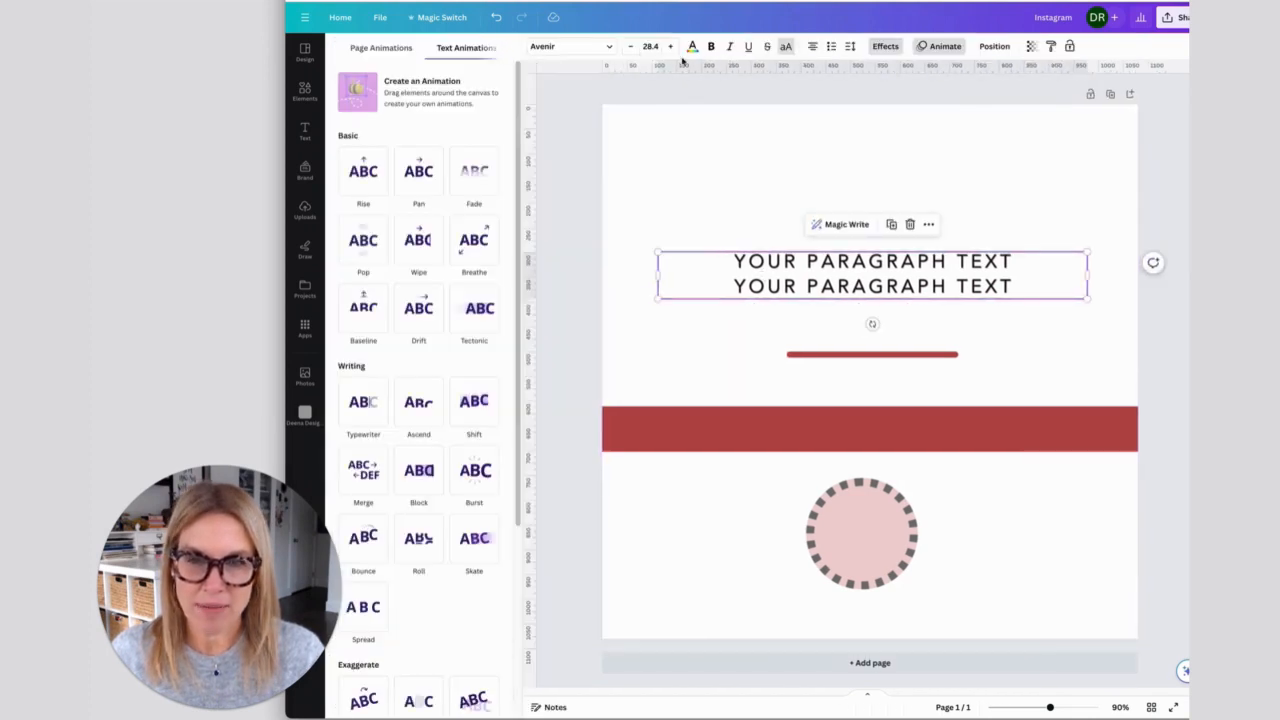
click(425, 176)
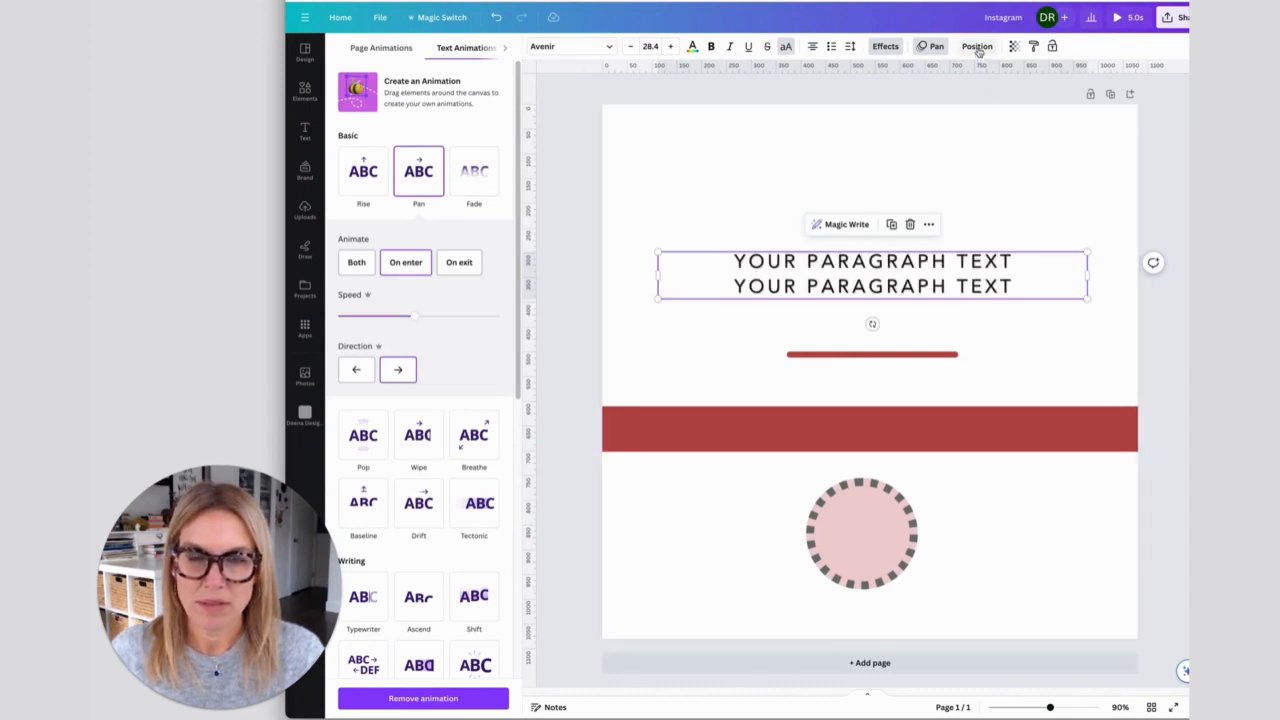
- Stack the two-line text and the dashed circle on the wide red bar, and place the thin line just beneath the text
click(968, 171)
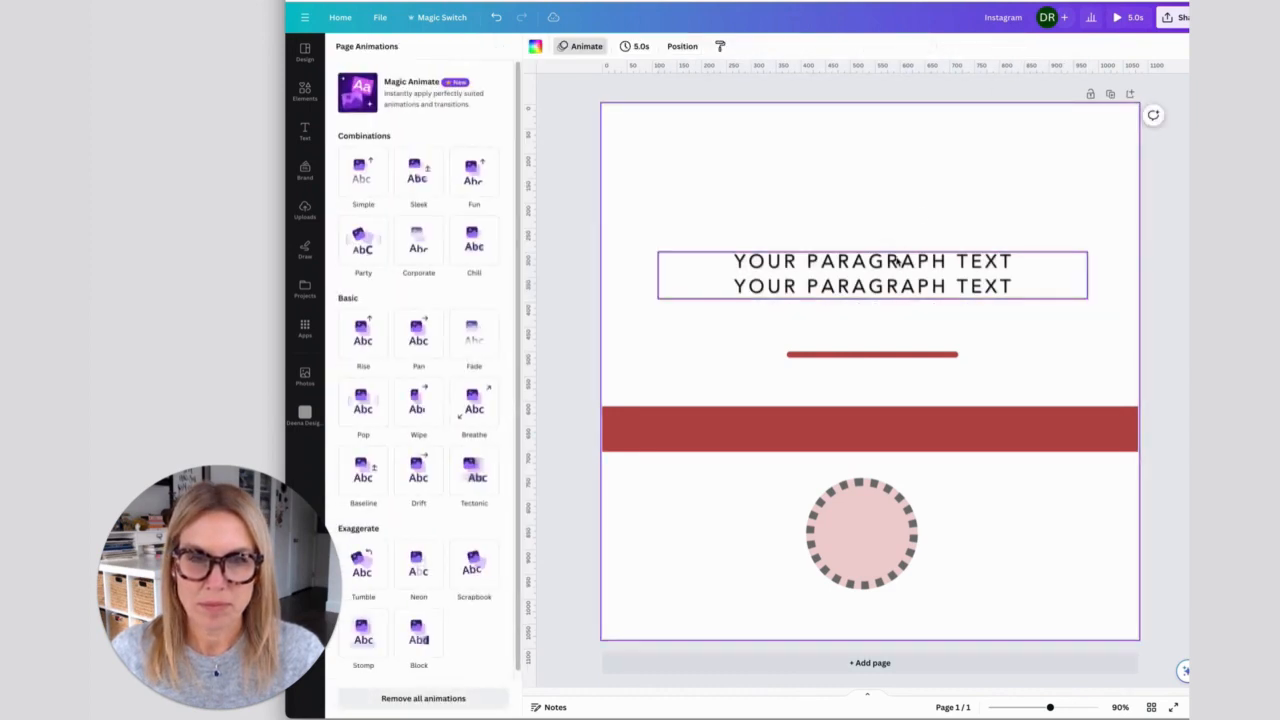
drag(900, 262, 897, 415)
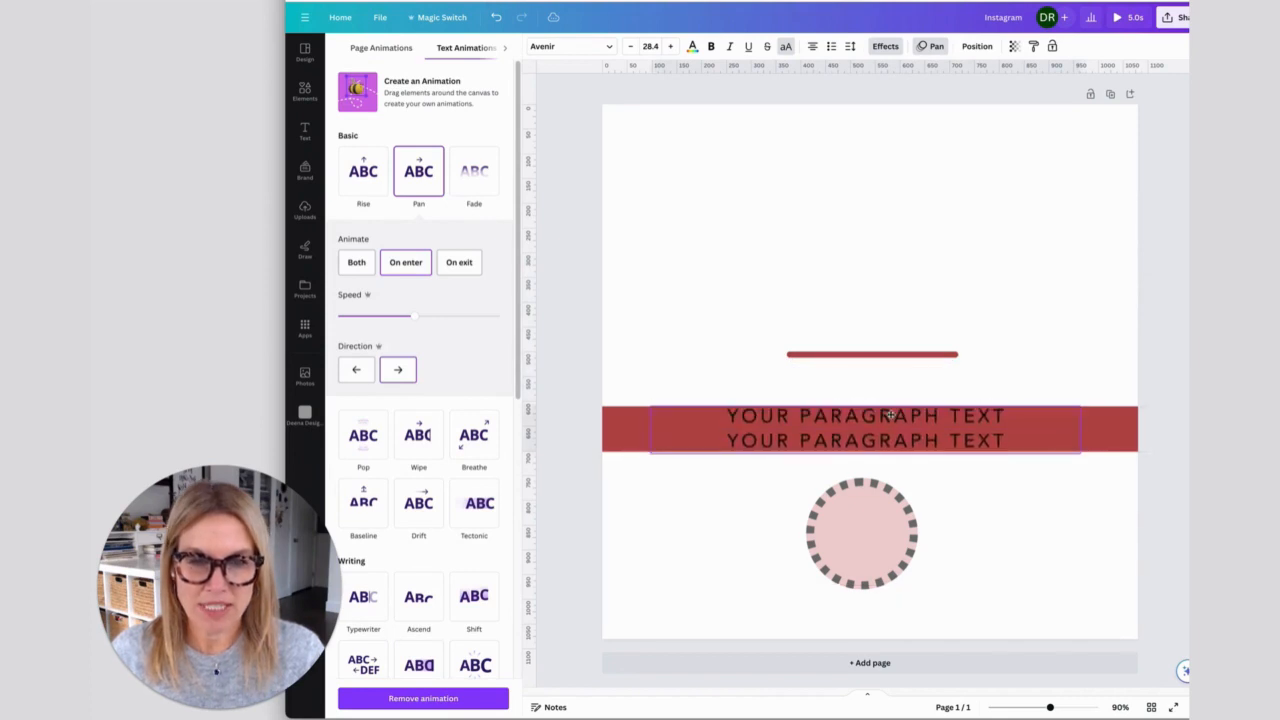
click(860, 358)
drag(857, 363, 846, 472)
click(842, 536)
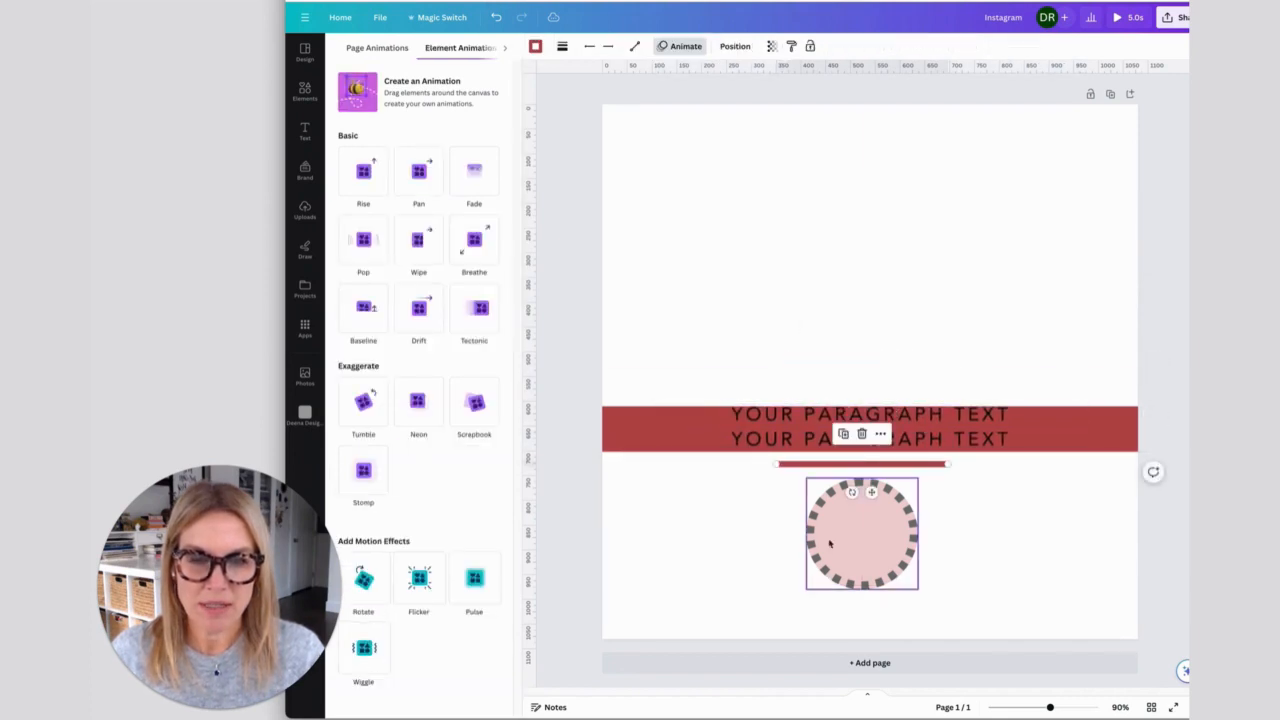
drag(842, 536, 838, 431)
- Bring the two-line text layer above the thin line in the layer order
click(688, 335)
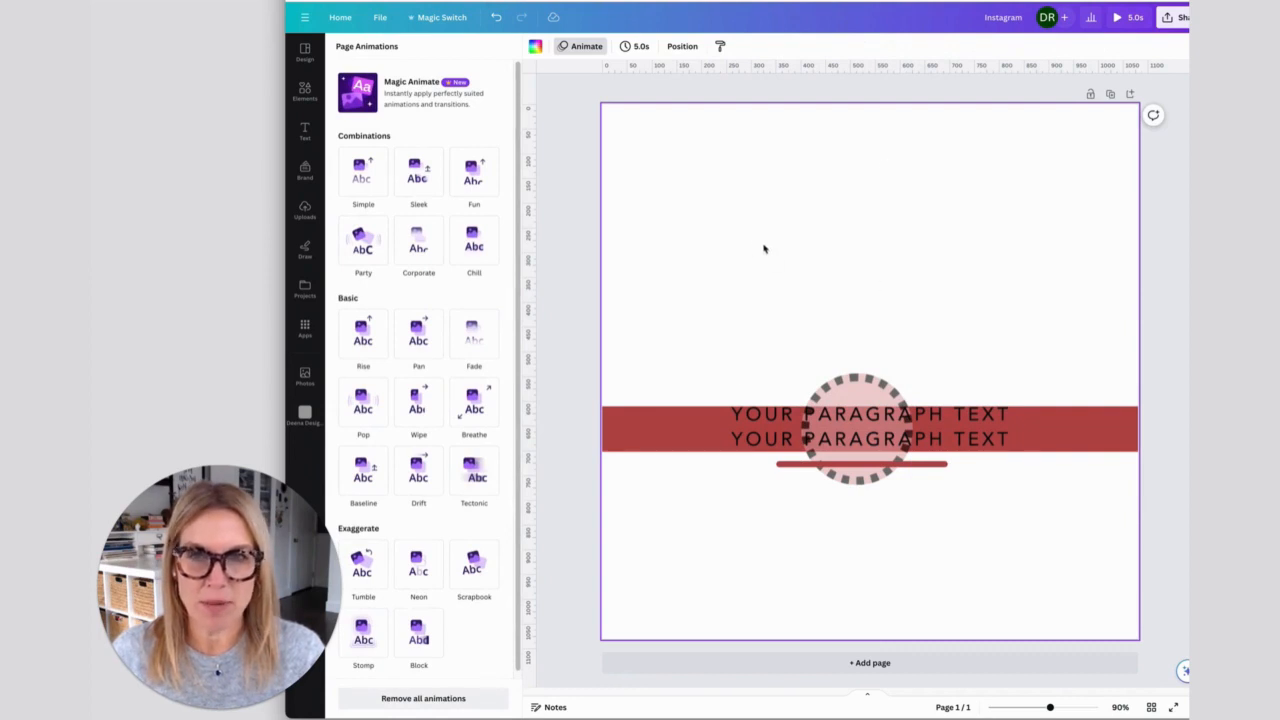
click(683, 47)
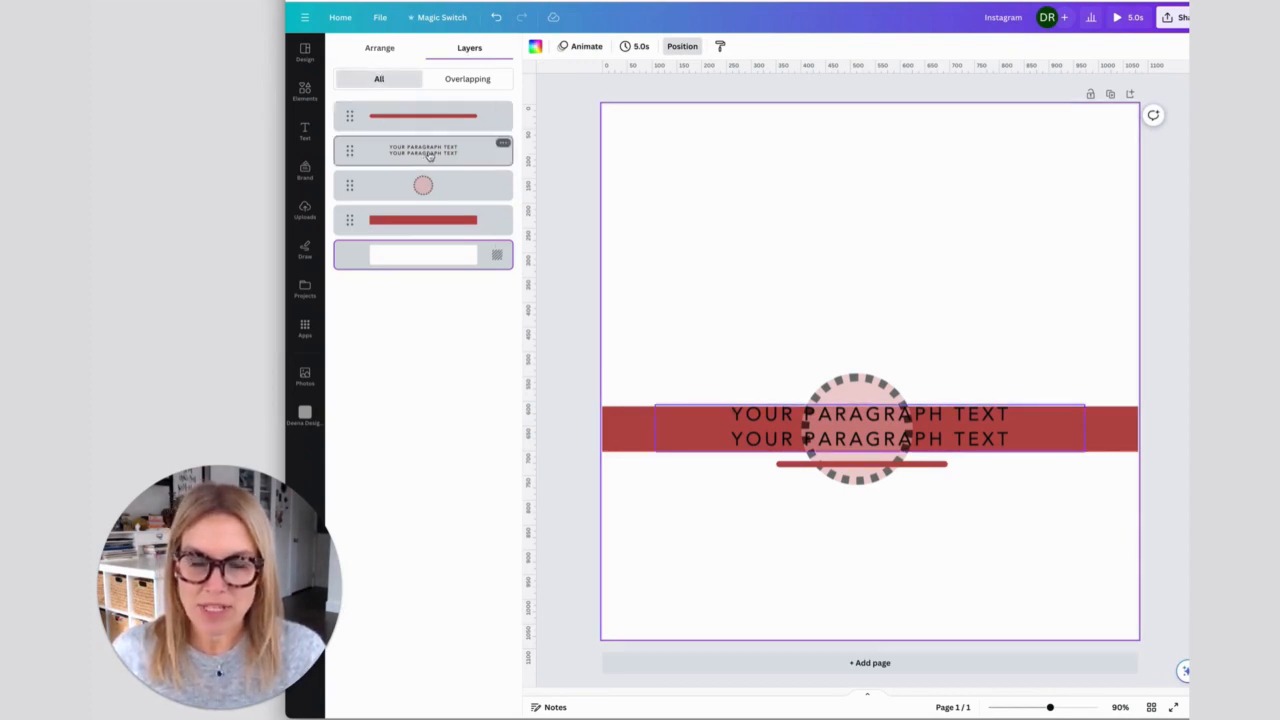
drag(432, 153, 408, 140)
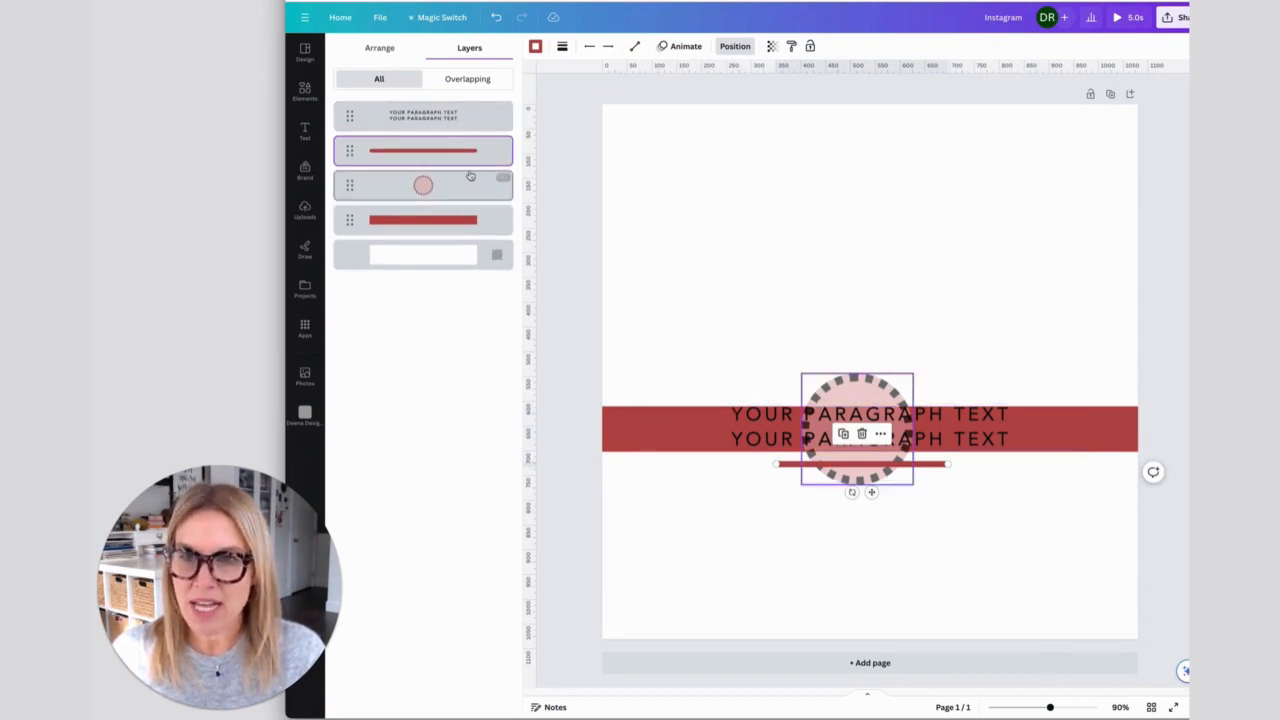
- Move the thin red line down below the circle and centre it horizontally on the page
drag(806, 466, 801, 553)
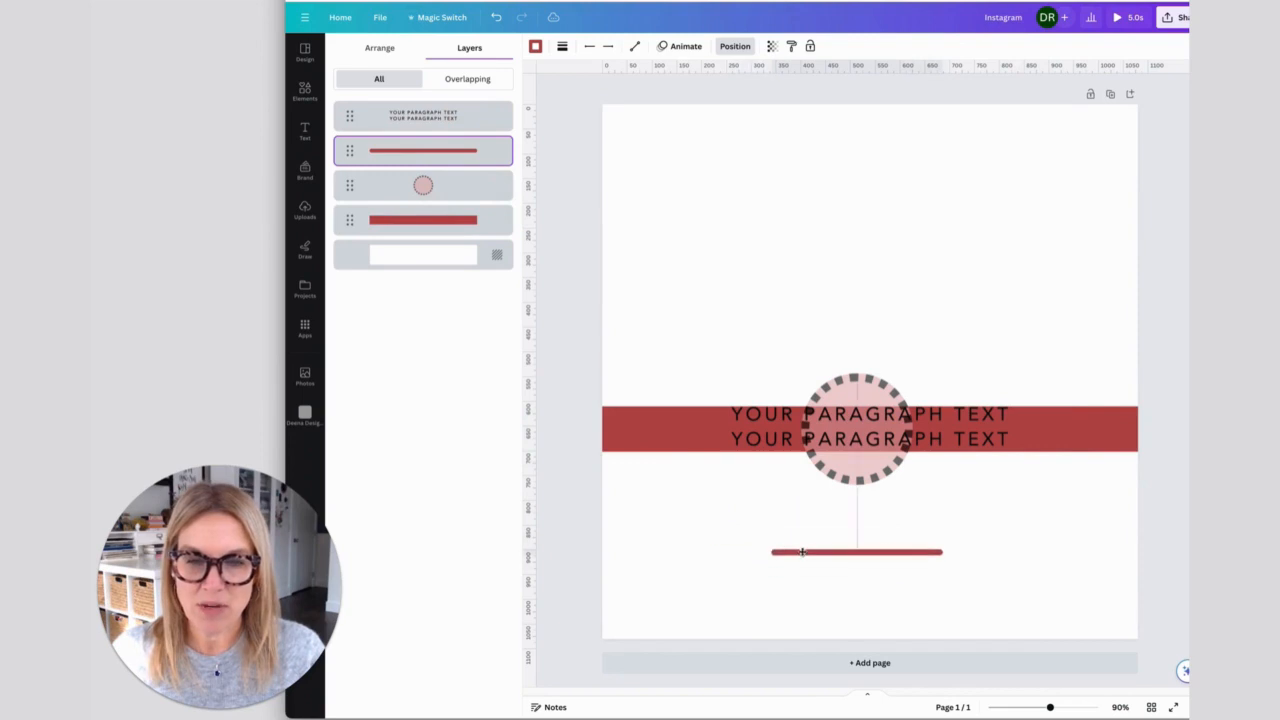
click(680, 531)
click(790, 556)
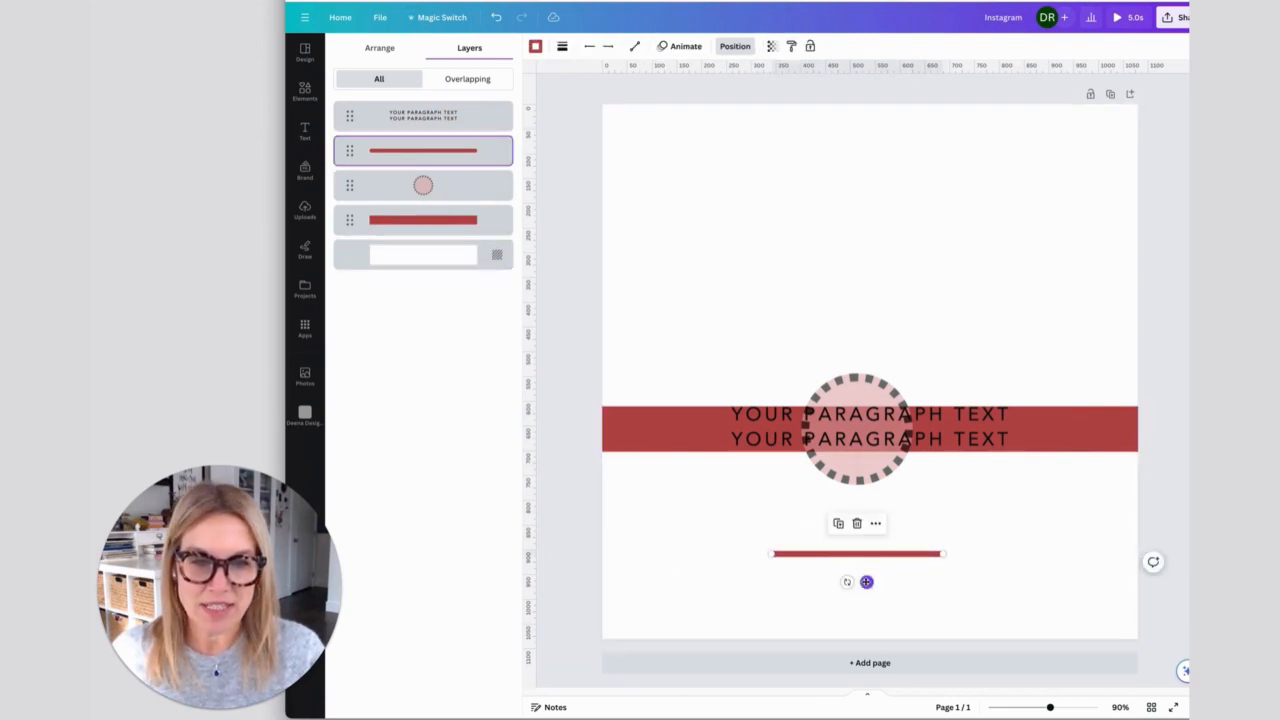
mouse_move(866, 582)
mouse_down()
mouse_move(837, 543)
mouse_move(891, 589)
mouse_move(860, 563)
mouse_move(881, 565)
mouse_move(843, 569)
mouse_move(897, 571)
mouse_move(841, 572)
mouse_move(862, 569)
mouse_move(867, 539)
mouse_move(863, 583)
mouse_move(883, 584)
mouse_up()
click(591, 391)
- Move the wide red bar down below the text and the dashed circle to the page's lower-right corner
click(440, 222)
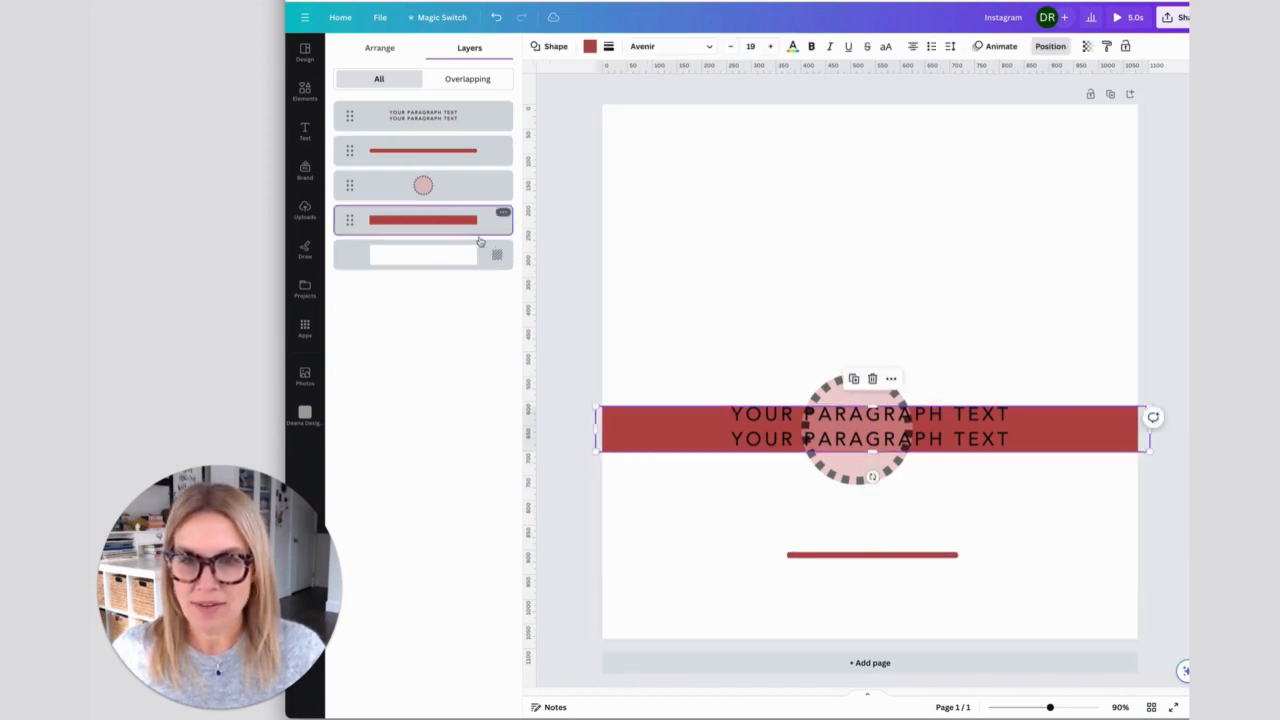
drag(640, 404, 639, 484)
click(853, 394)
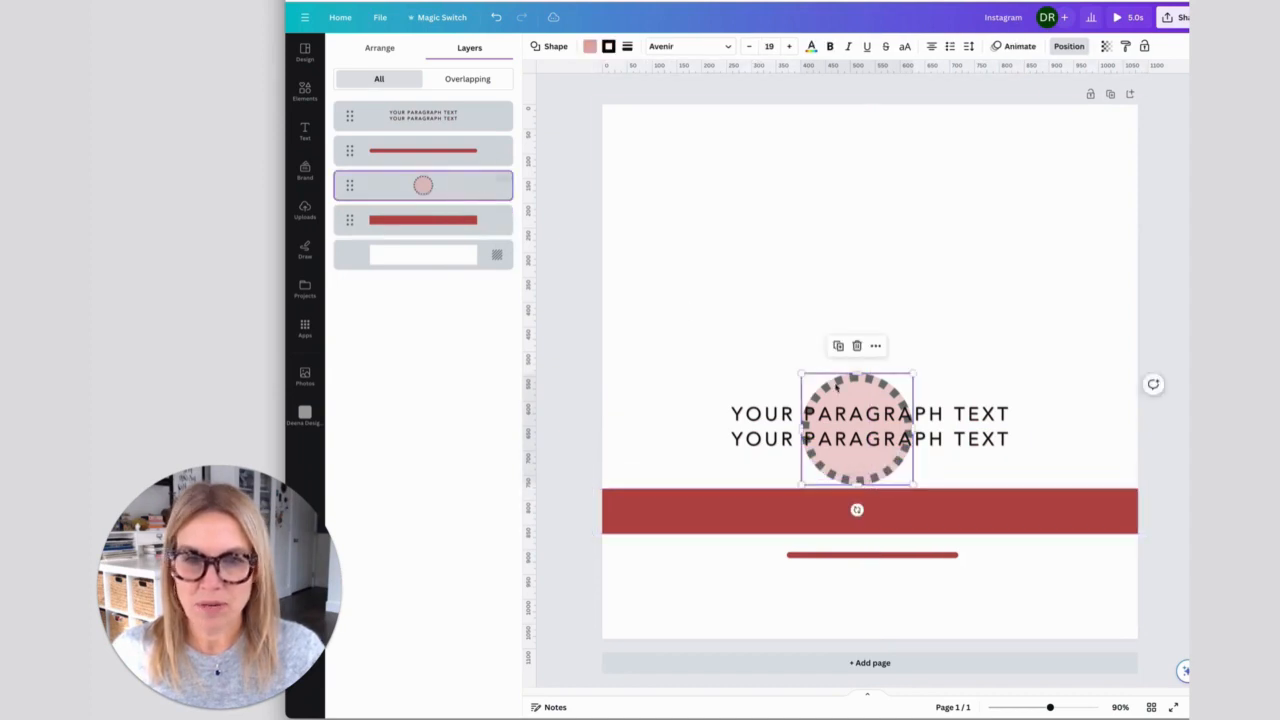
drag(853, 394, 1050, 524)
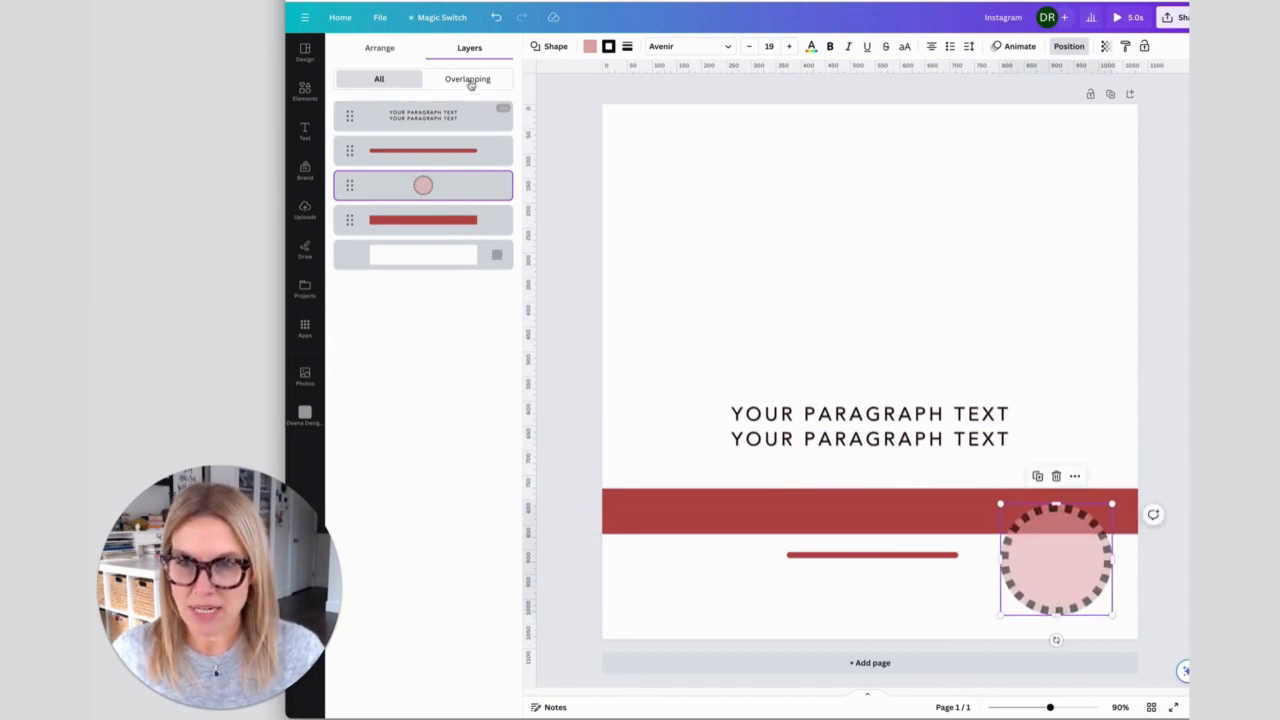
- Align the text, bar, line and circle to a common horizontal centre, move them up the page and tidy up their spacing
click(384, 49)
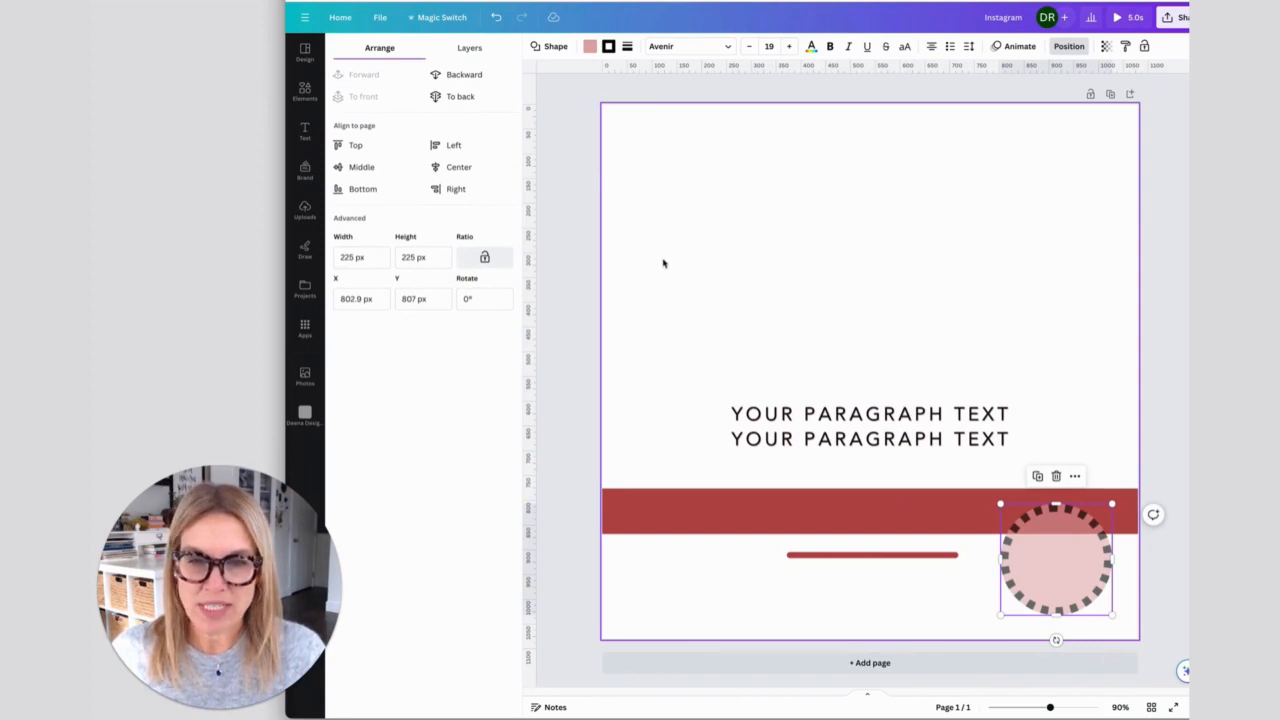
drag(632, 224, 1088, 612)
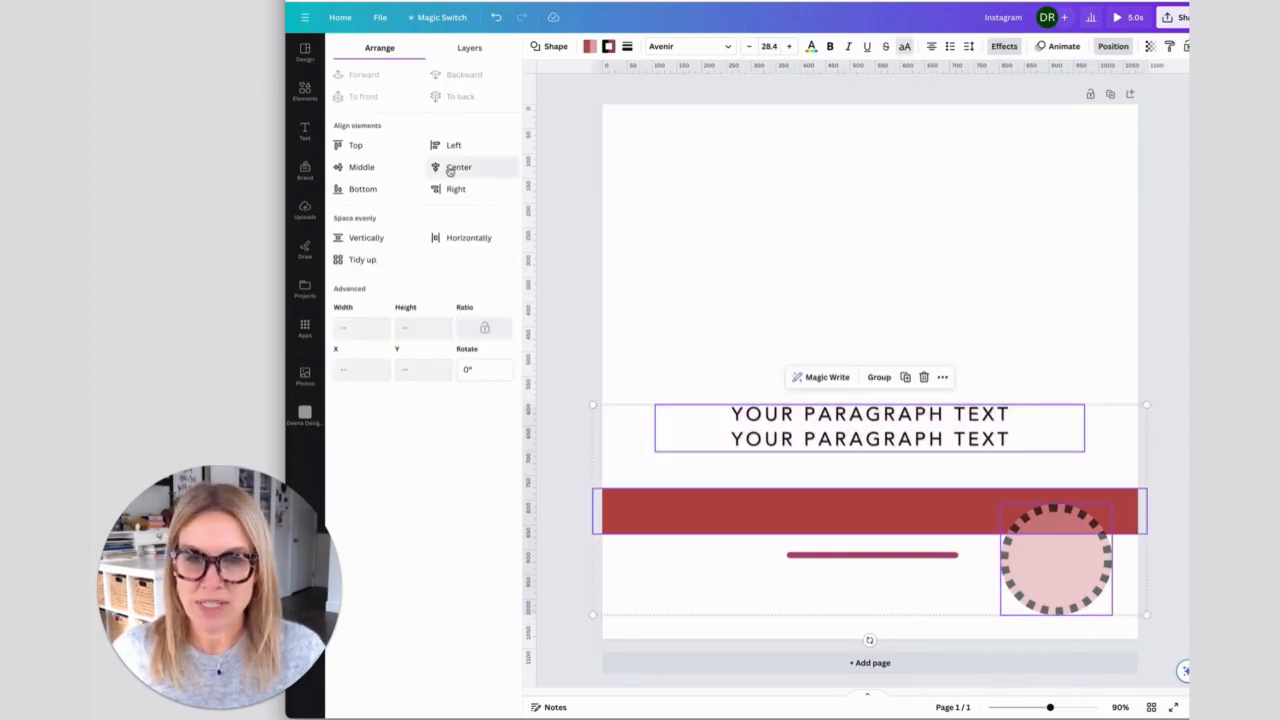
click(450, 170)
drag(797, 450, 798, 361)
click(360, 260)
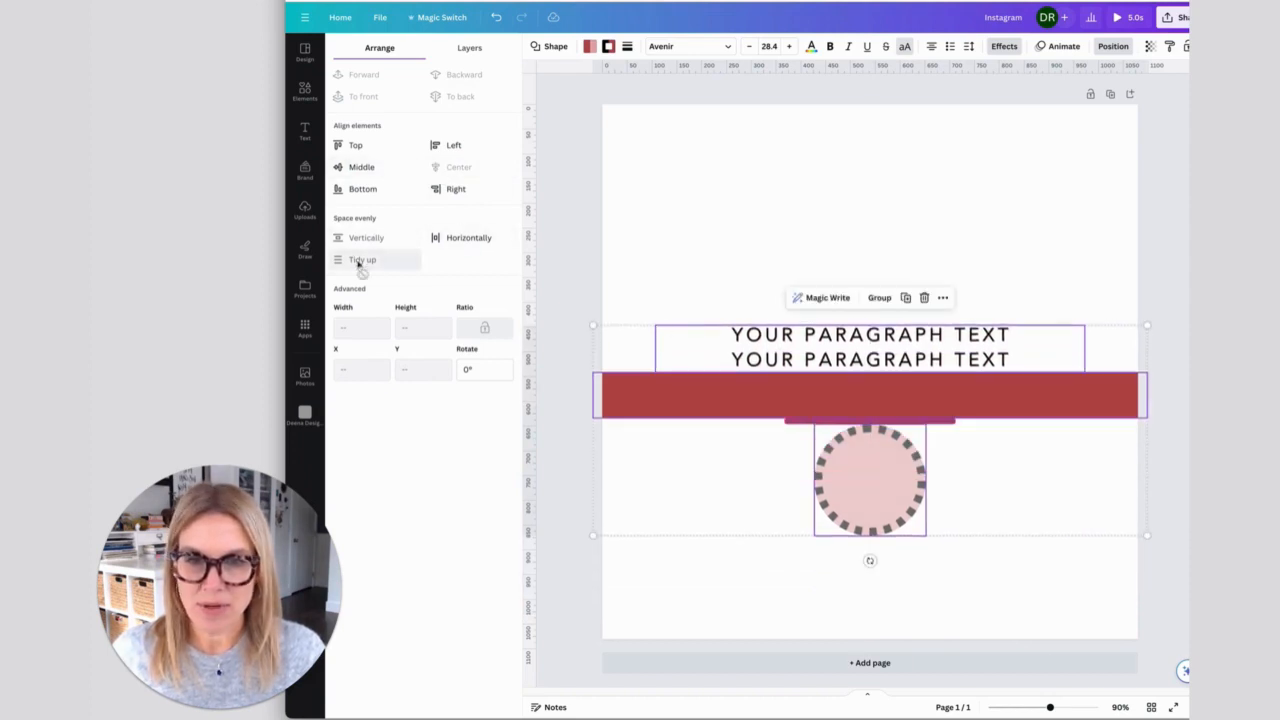
- Try bottom alignment and even horizontal spacing on the four elements, and stack them on a shared middle and centre, slightly higher
click(353, 192)
click(362, 168)
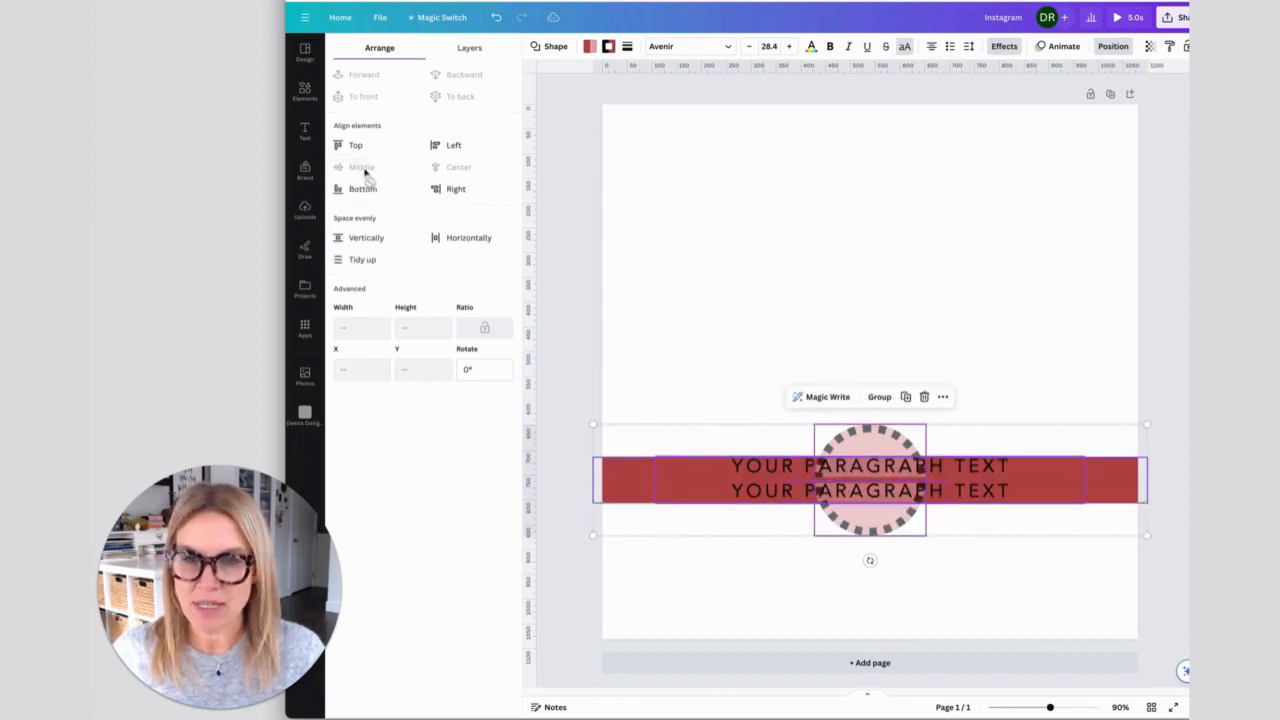
click(458, 240)
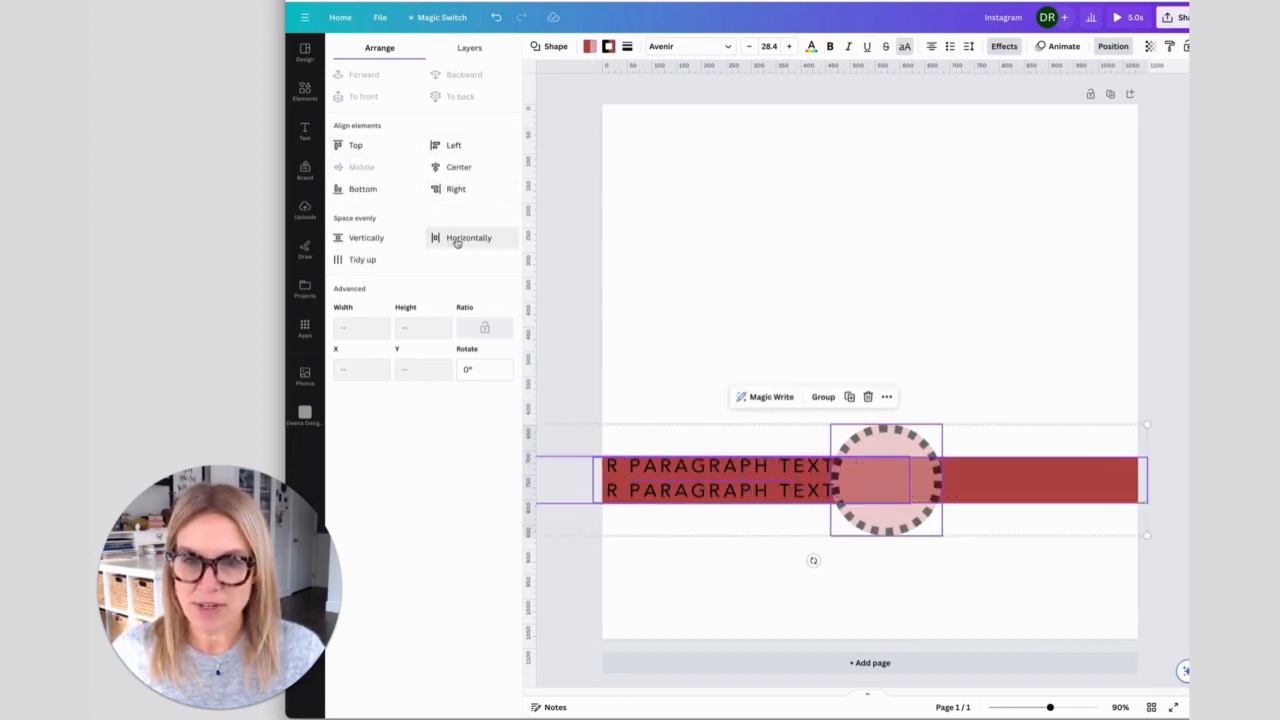
click(450, 167)
drag(787, 468, 846, 383)
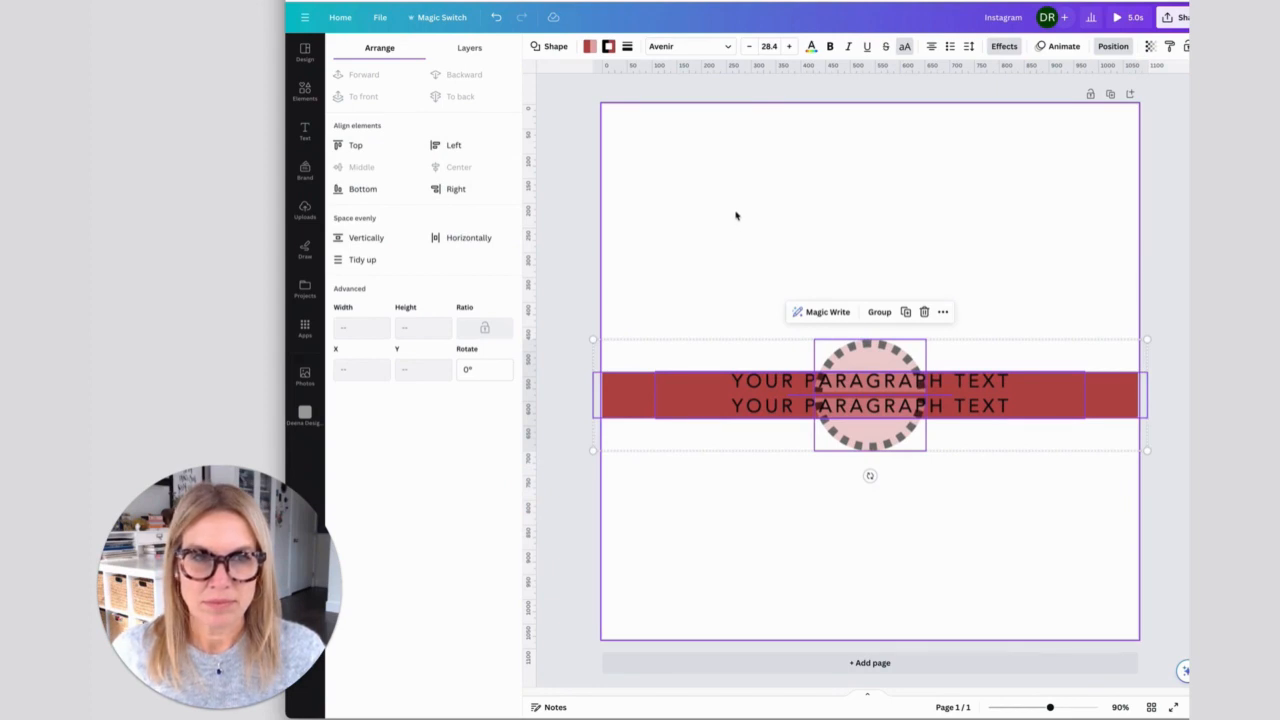
click(708, 266)
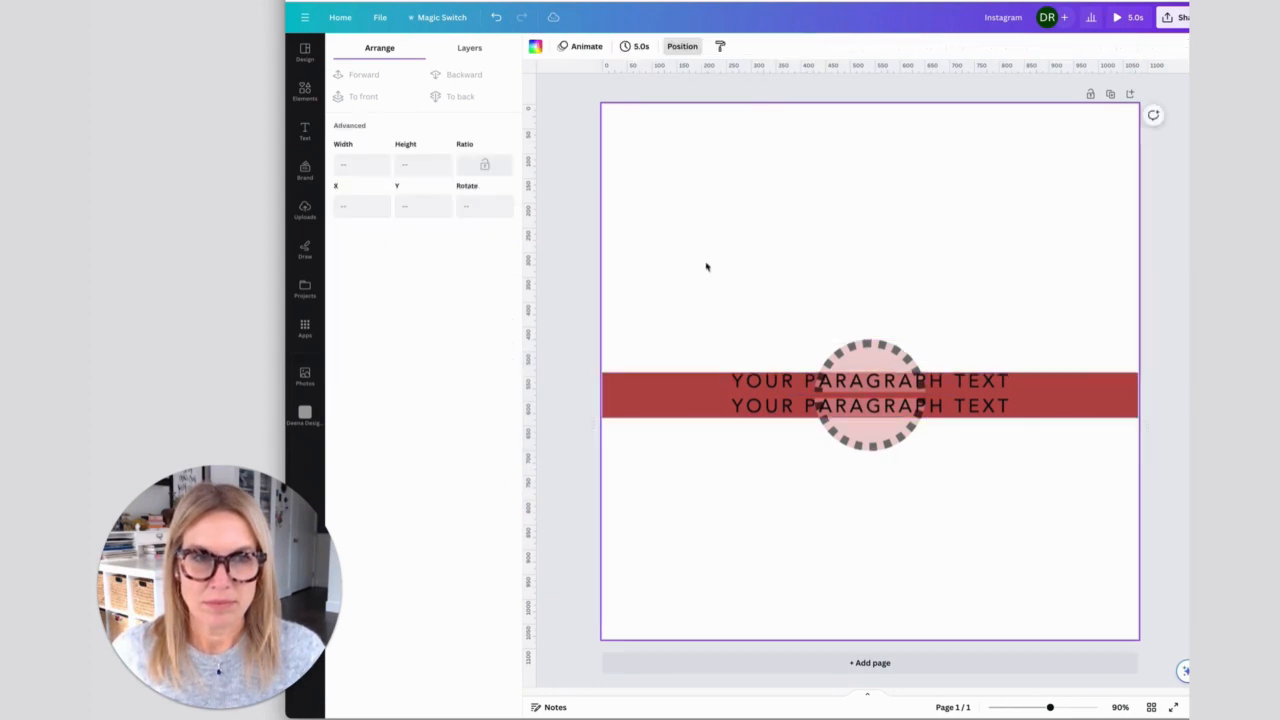
- Move the two-line text above the circle and place a duplicate of it directly beneath, at about X 108, Y 367 px
drag(787, 403, 784, 259)
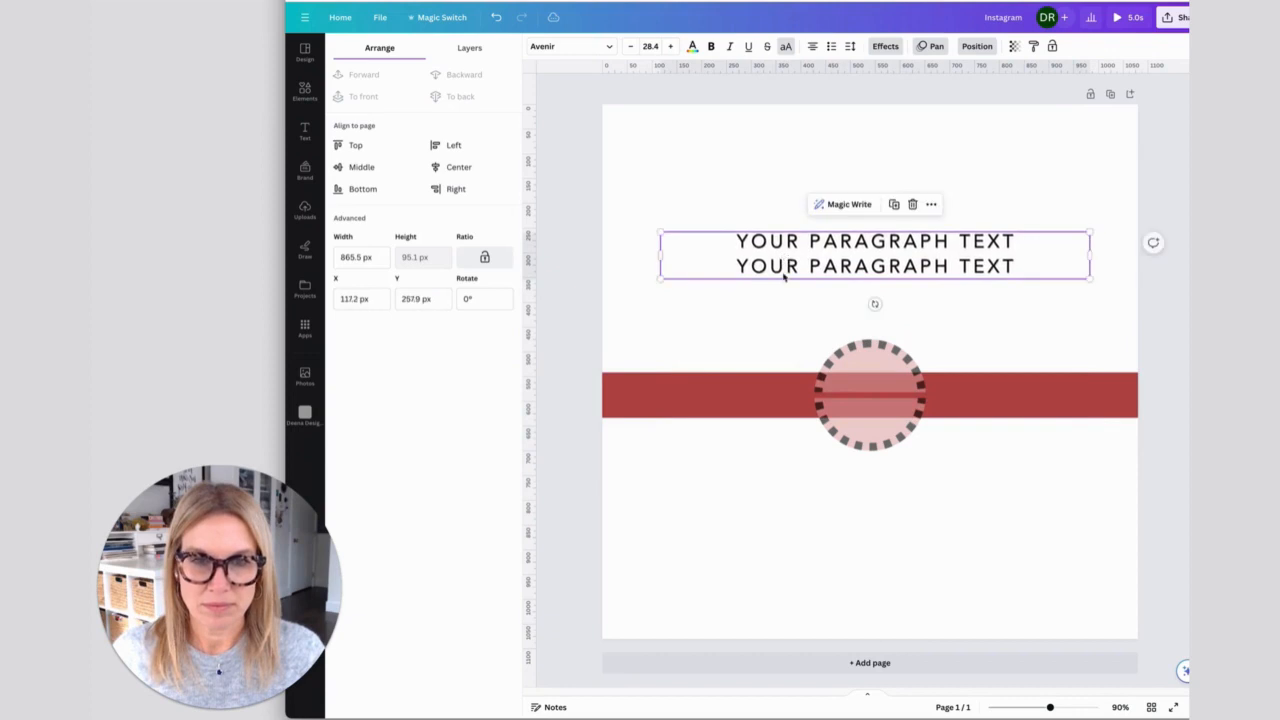
click(736, 342)
click(732, 274)
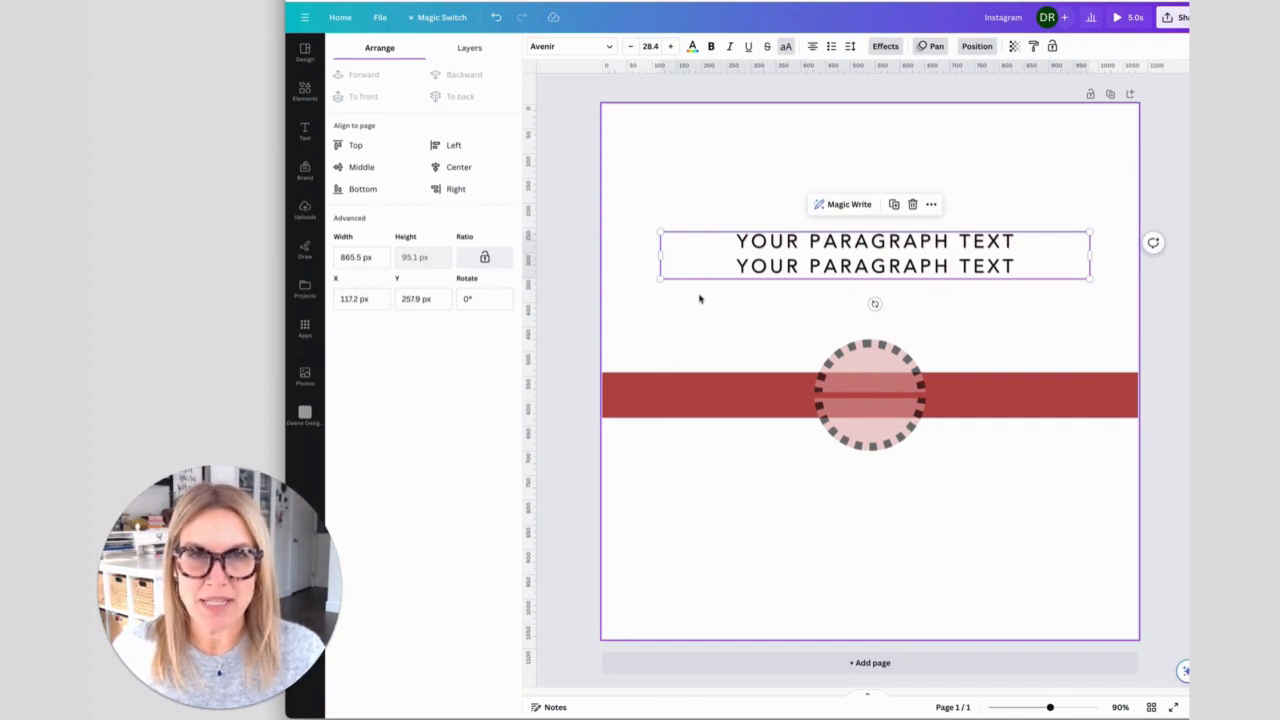
click(731, 315)
click(742, 250)
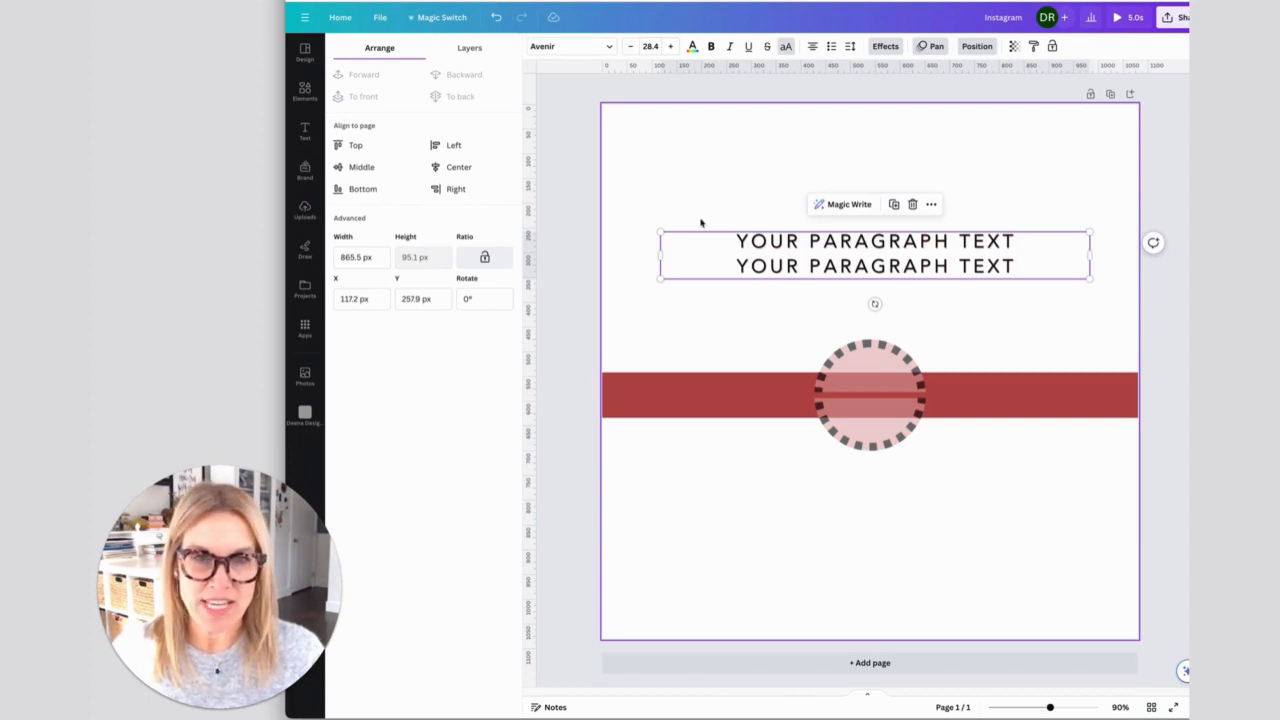
key(ctrl+d)
drag(795, 275, 782, 313)
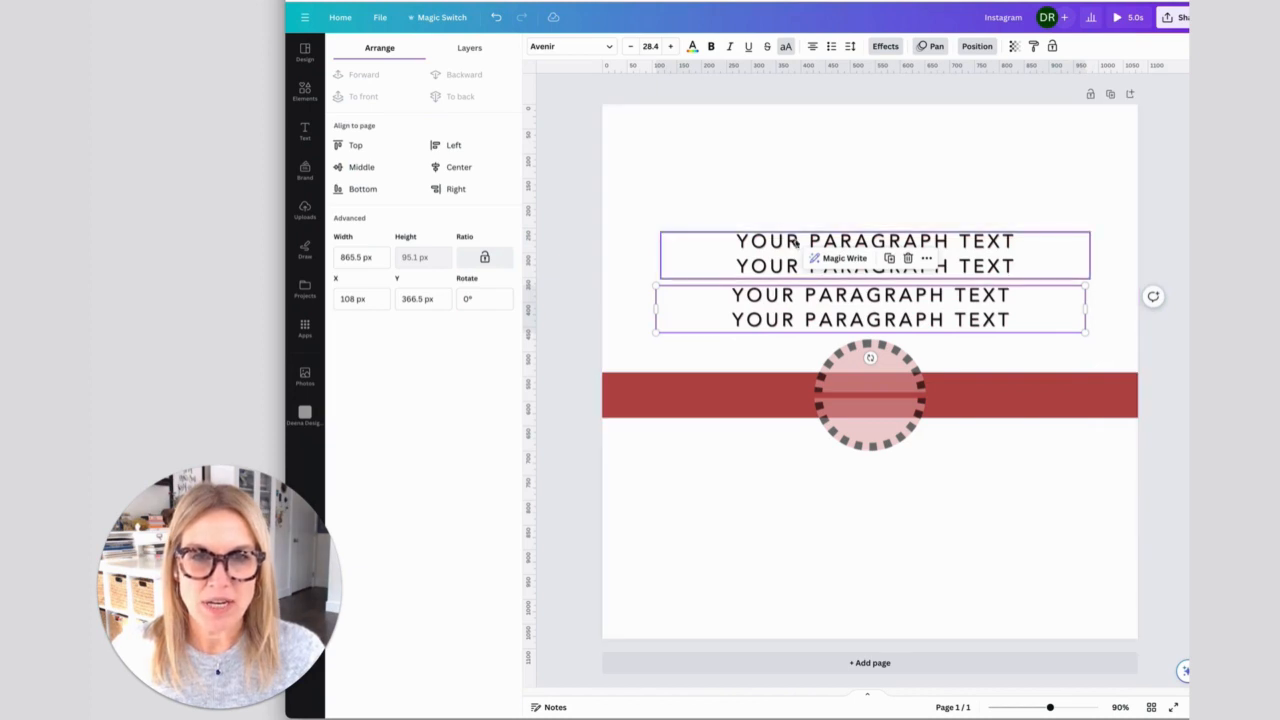
- Copy and paste the upper text box, and place the pasted copy below the circle at about X 108, Y 751 px
click(905, 246)
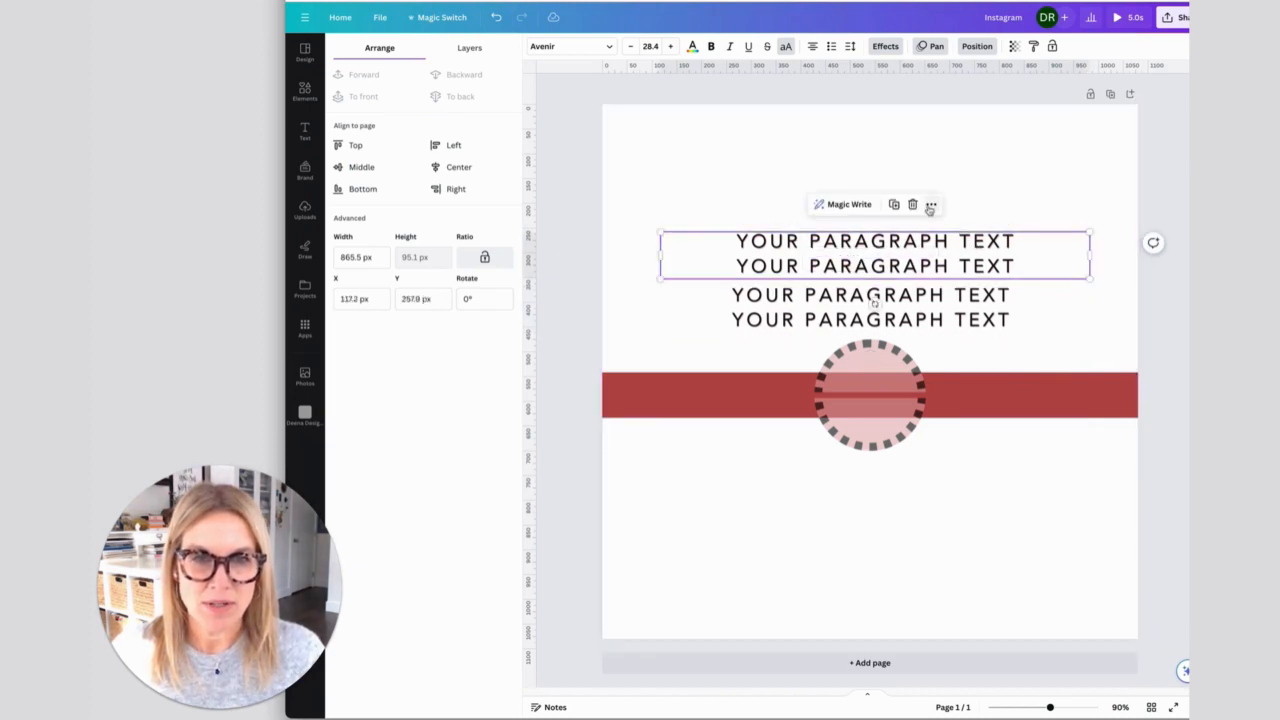
click(931, 205)
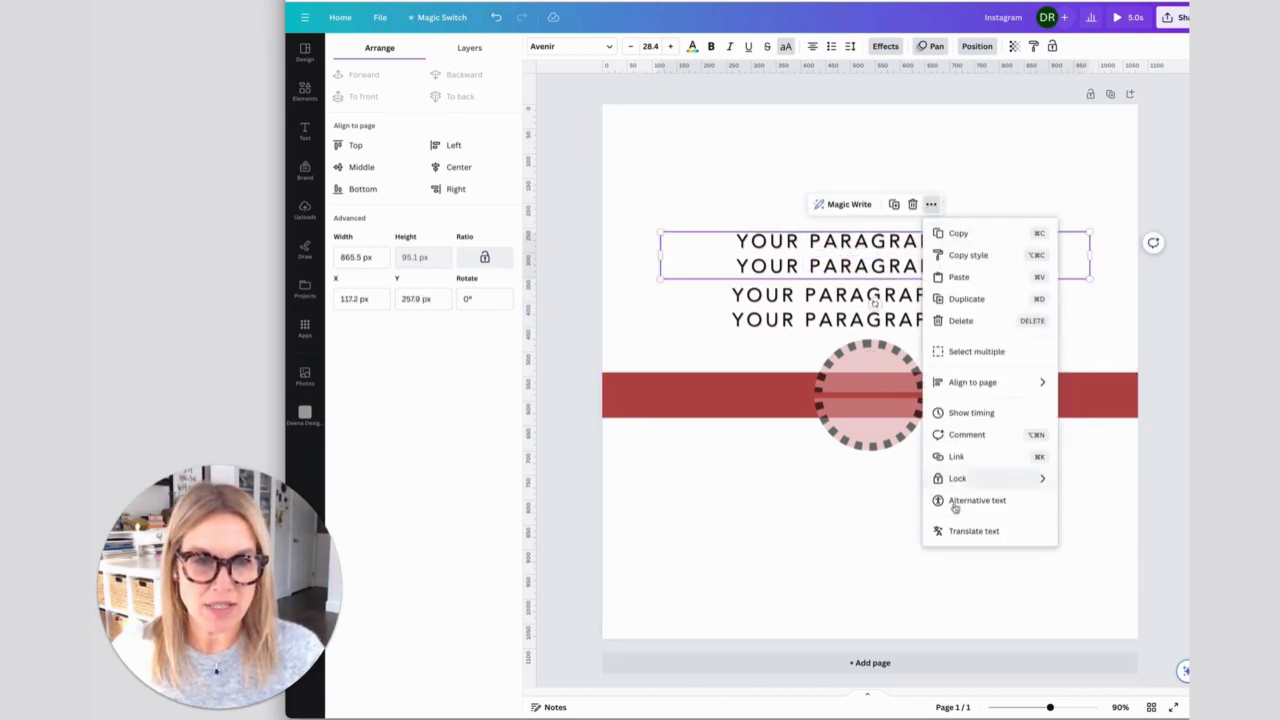
click(957, 234)
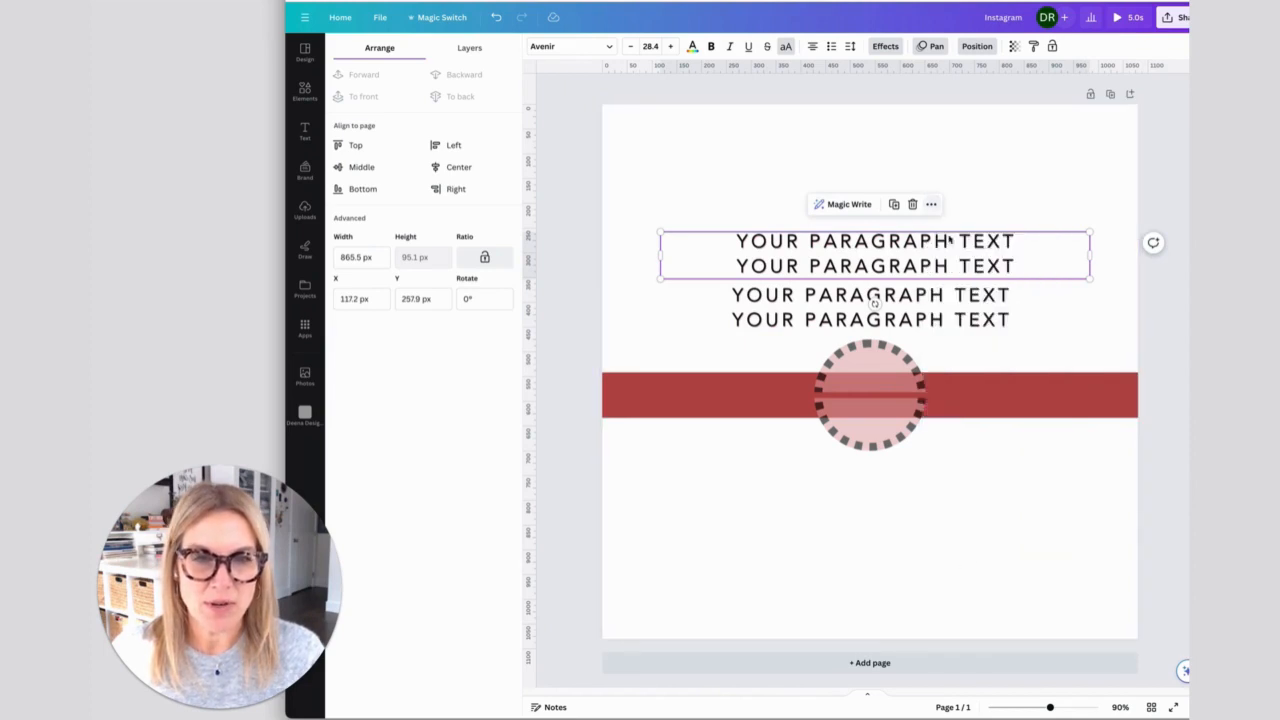
click(931, 204)
click(958, 274)
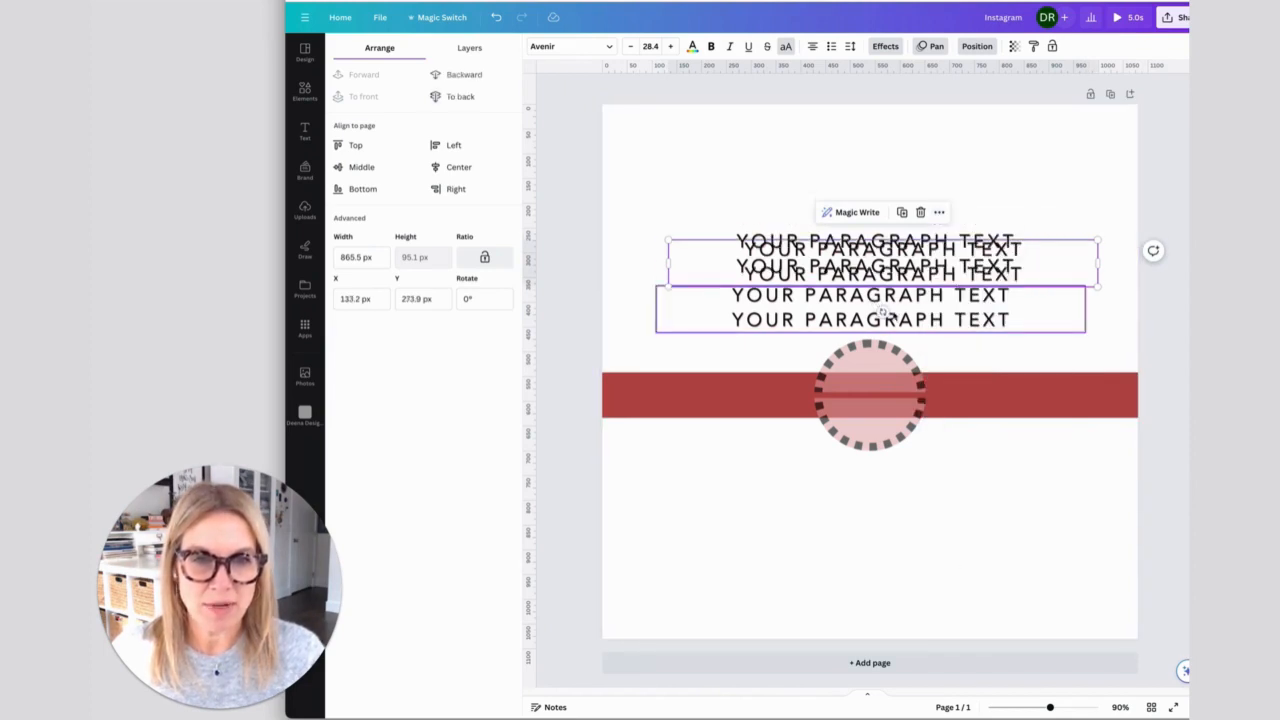
drag(882, 311, 845, 505)
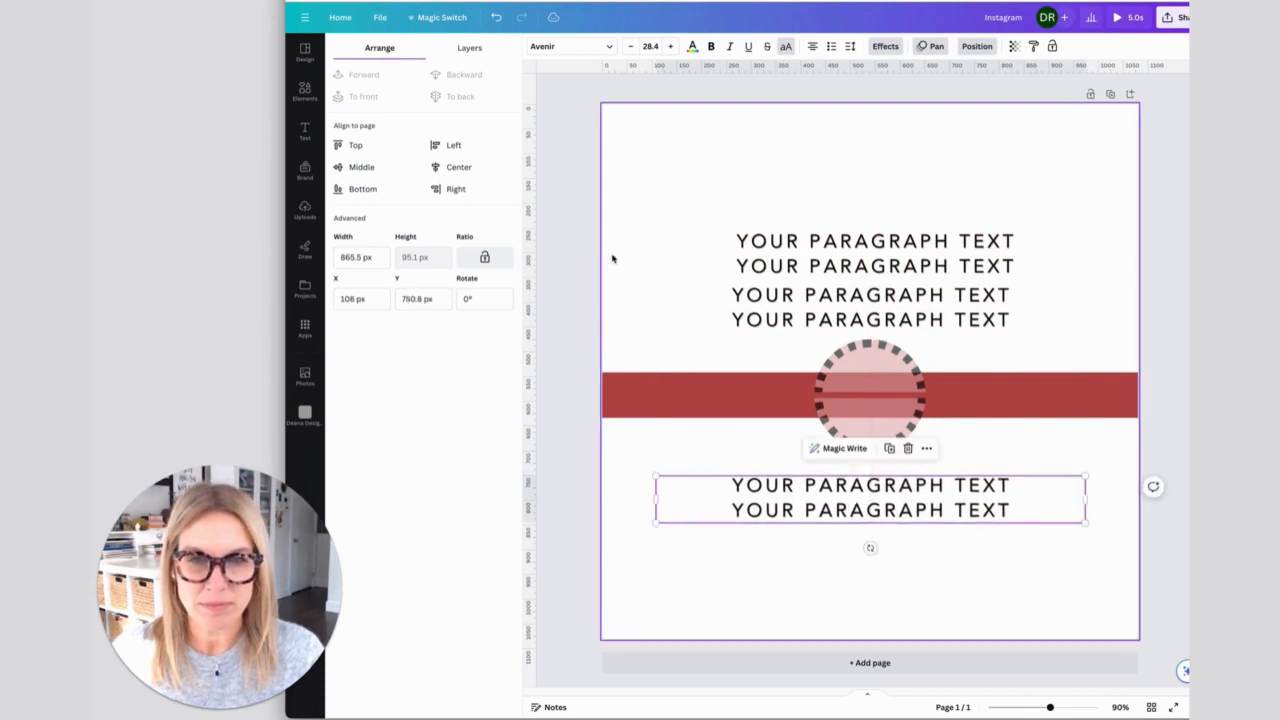
- Move the topmost text box further up the page to about X 119, Y 182 px
click(652, 240)
drag(798, 250, 791, 212)
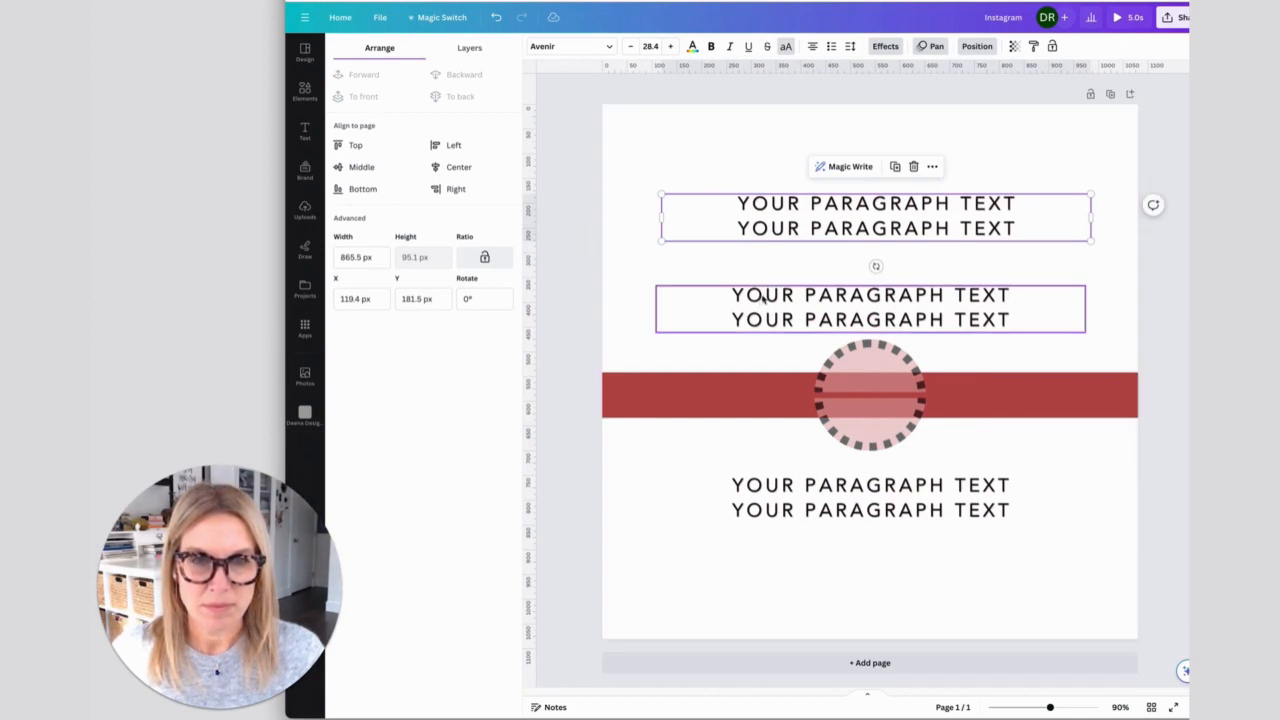
click(764, 298)
- Change the font of the topmost text box to Bodoni FLF
click(767, 205)
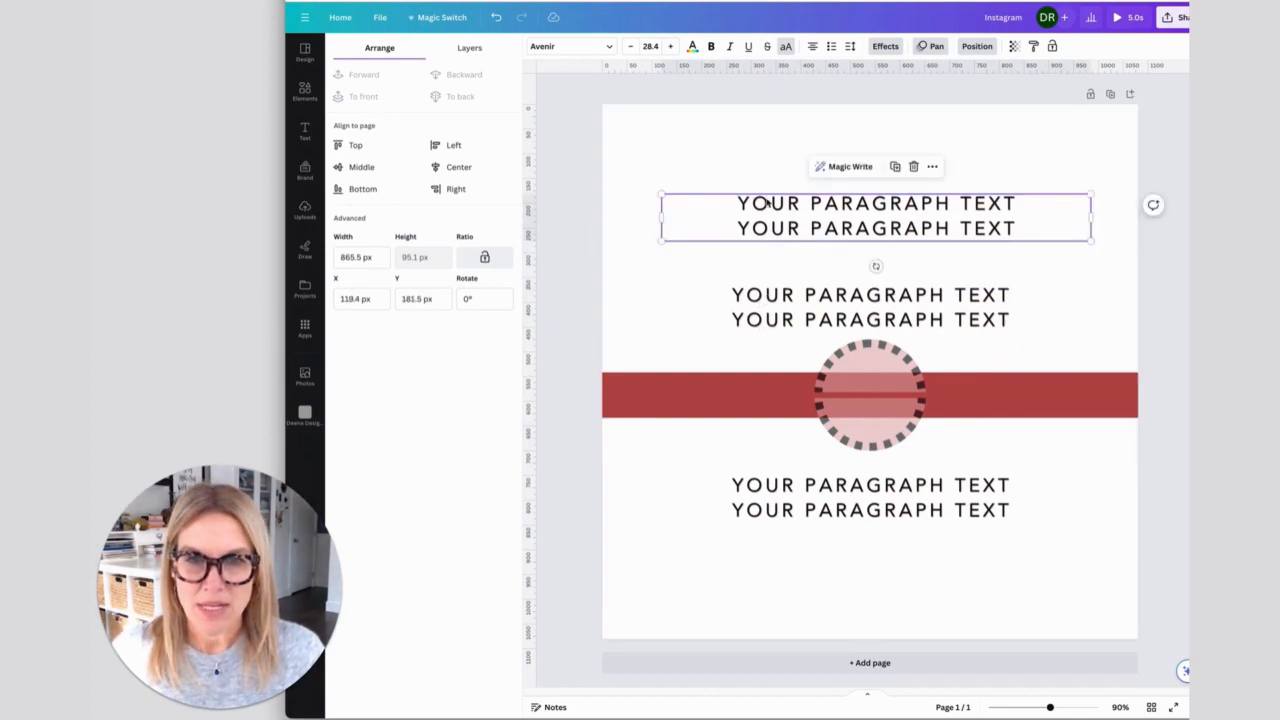
click(607, 48)
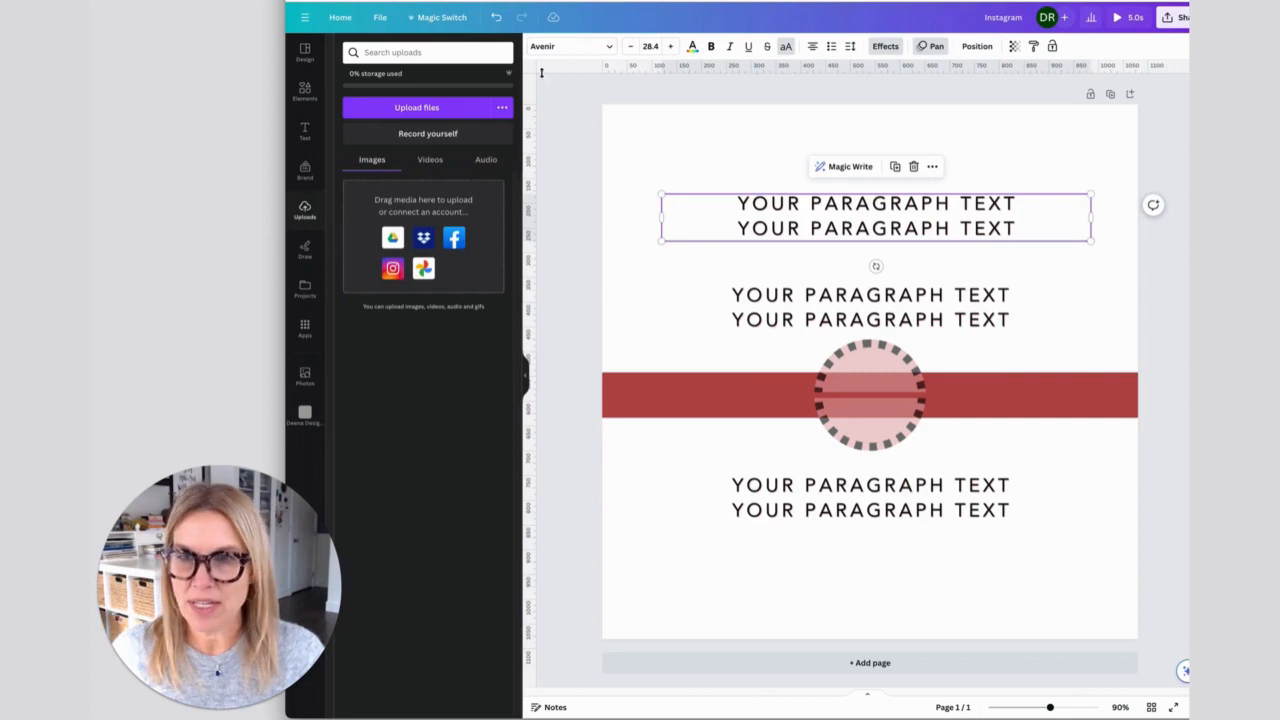
click(603, 47)
click(352, 176)
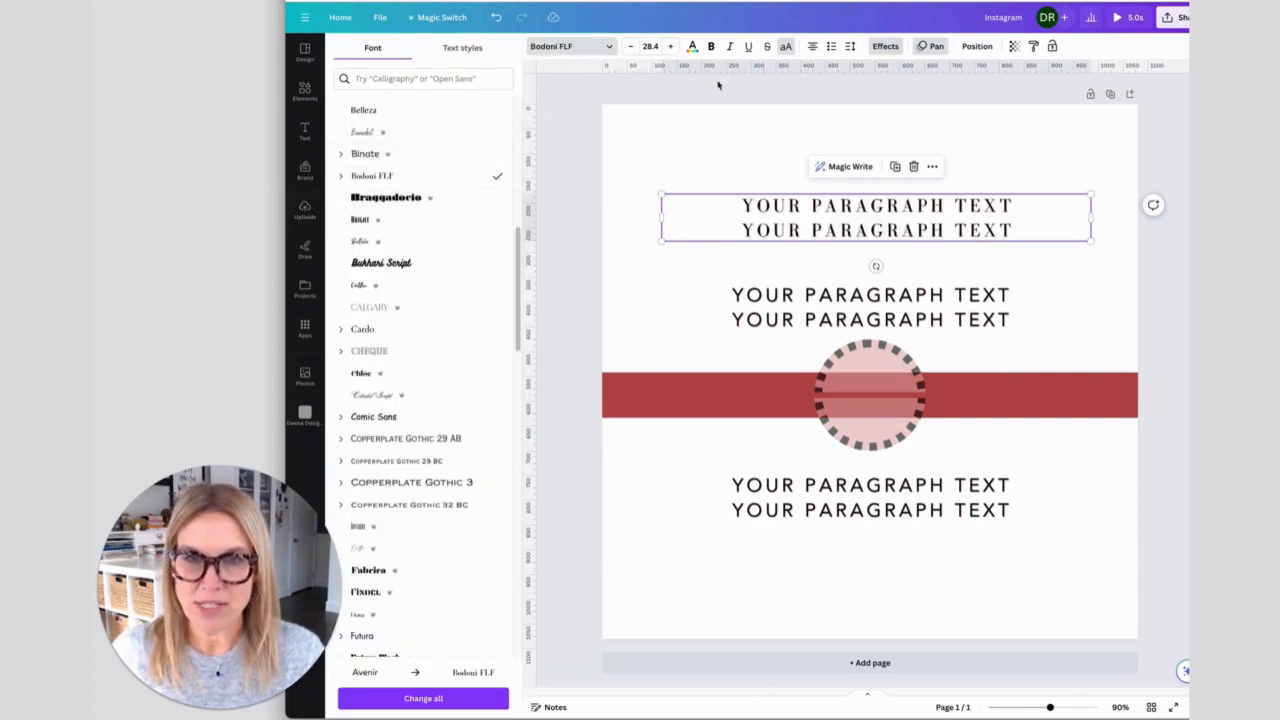
- Replace the Shadow effect on the topmost text box with the Lift effect
click(880, 48)
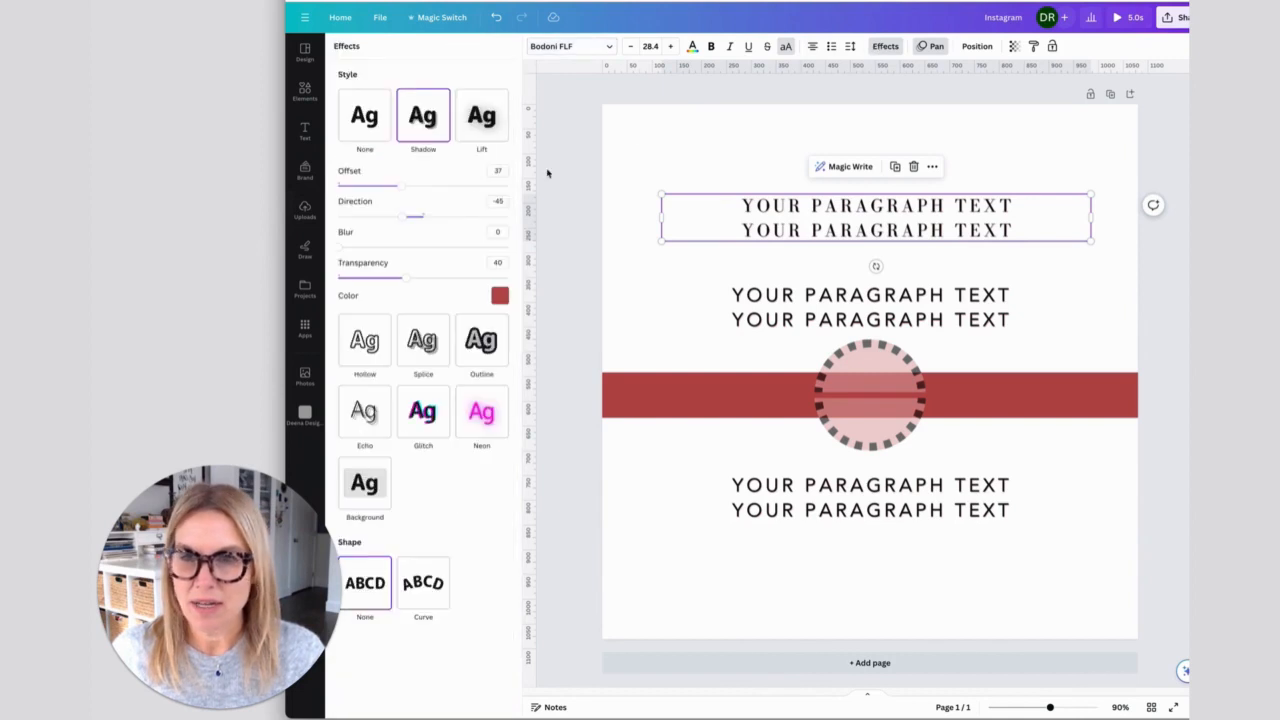
click(386, 122)
click(482, 118)
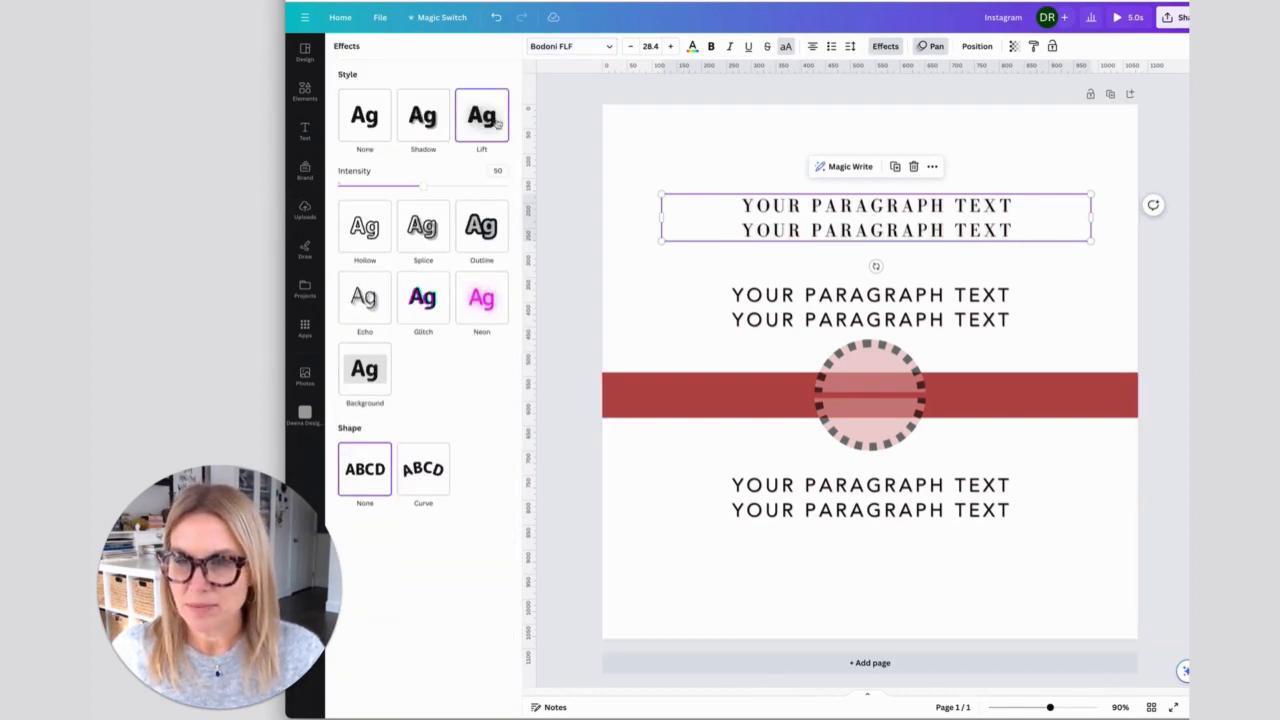
click(678, 149)
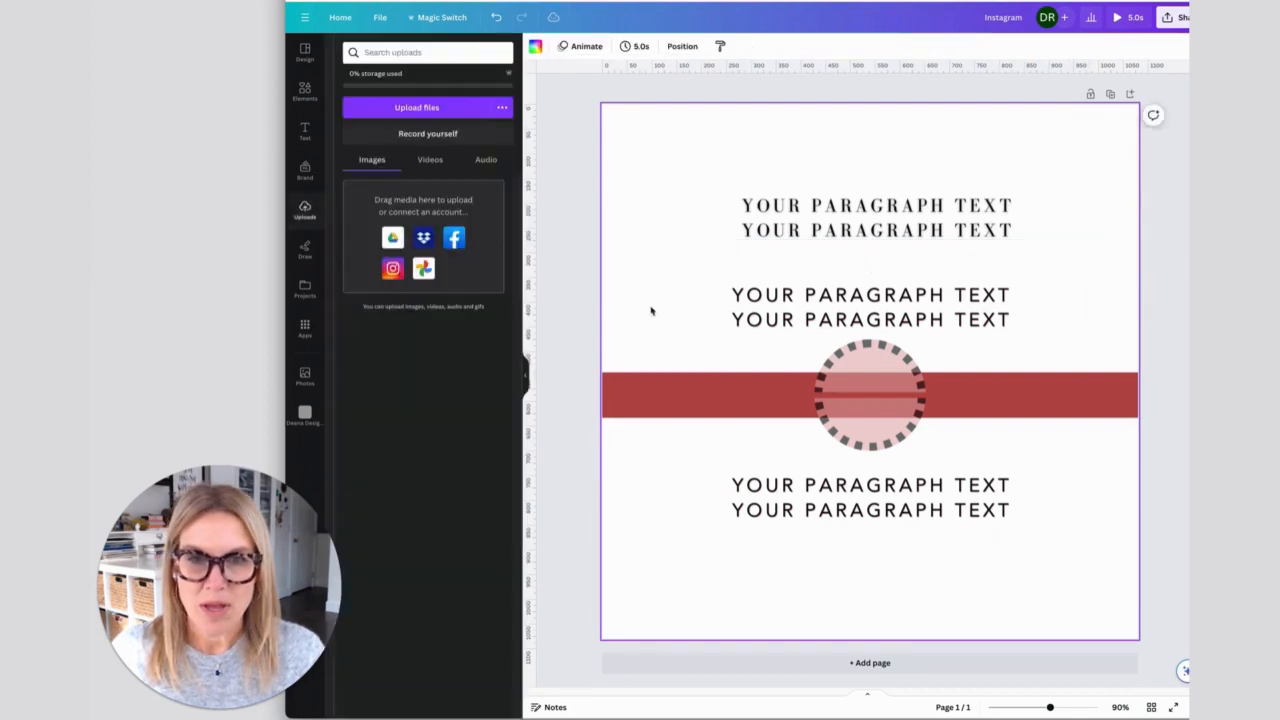
- Copy the style of the topmost text box onto the text box directly above the circle
click(740, 230)
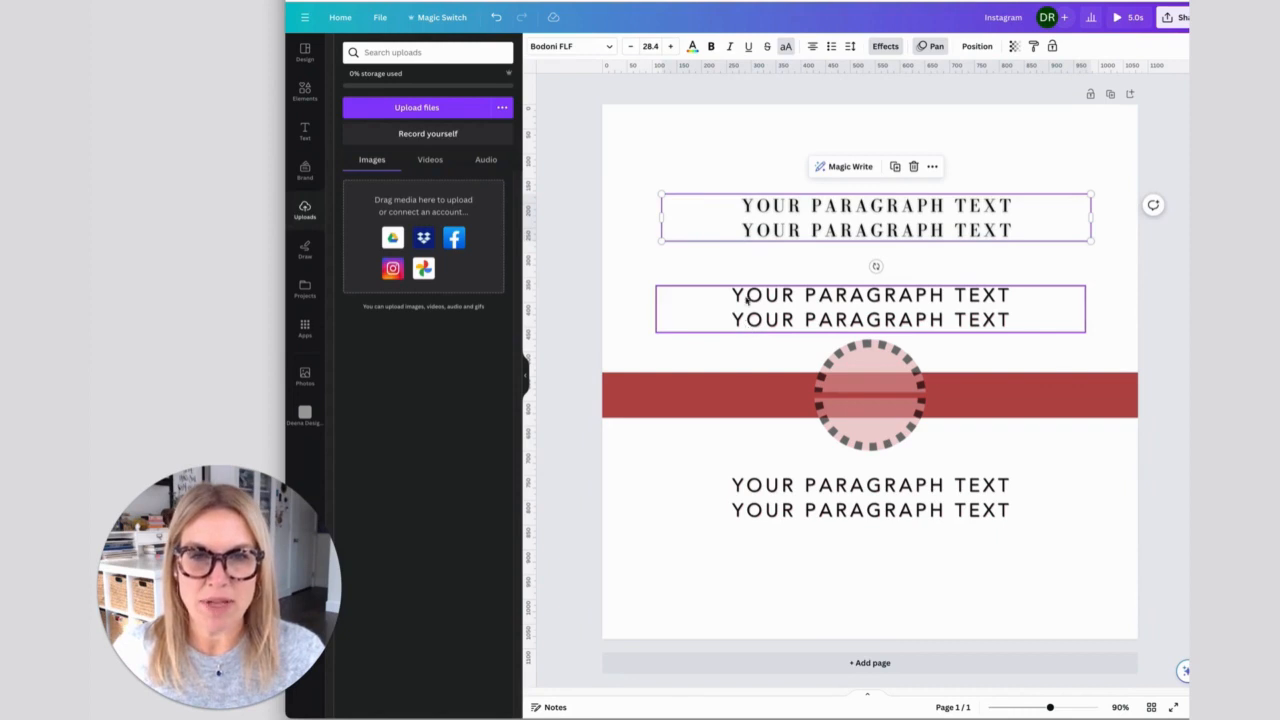
click(1034, 47)
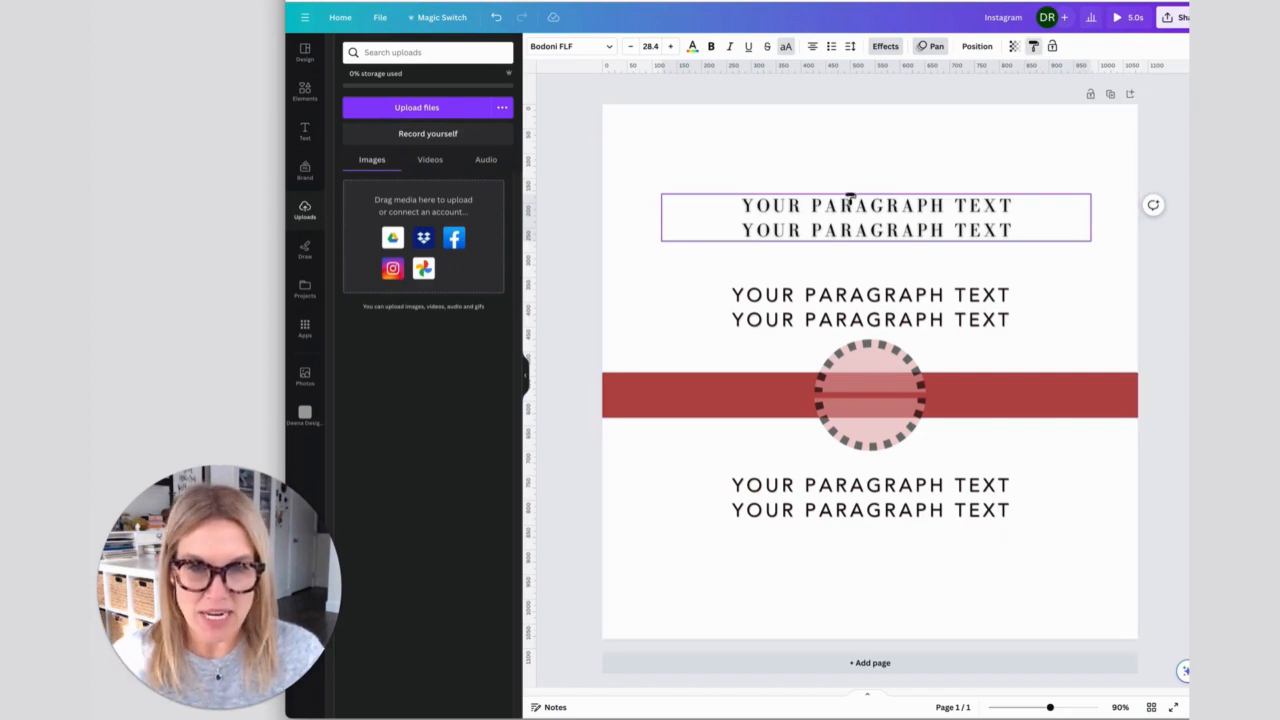
click(831, 307)
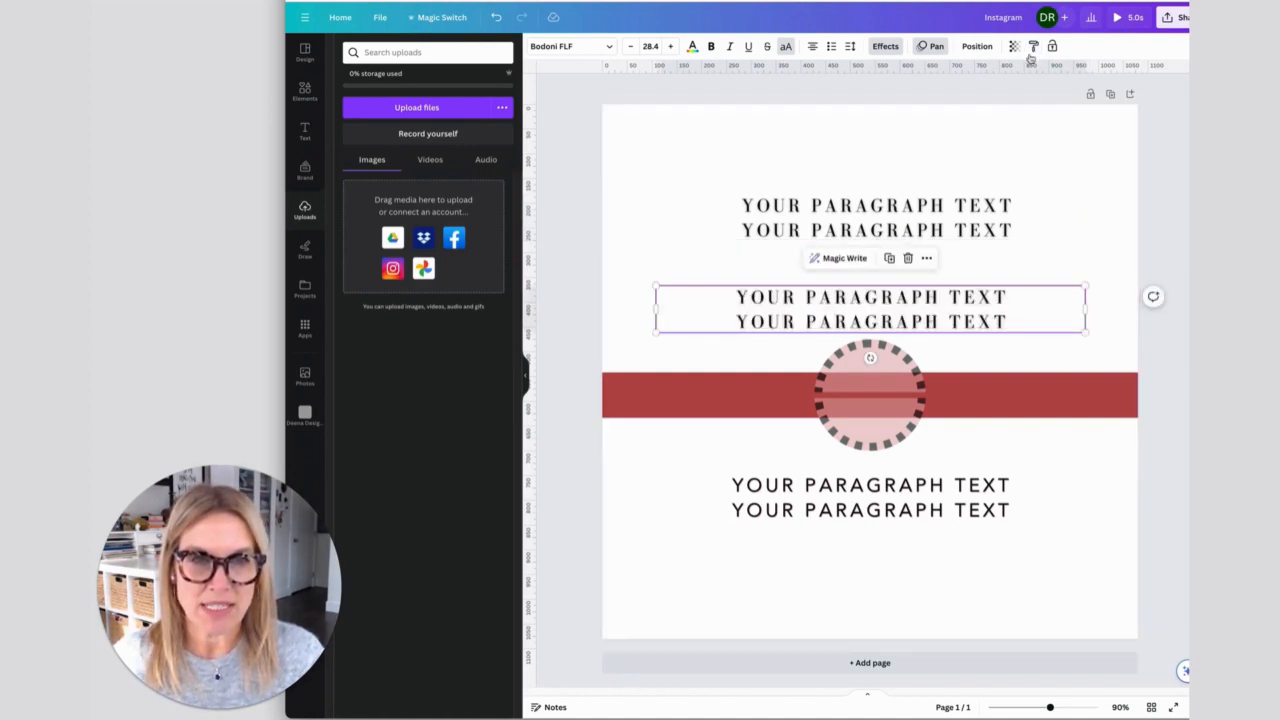
click(989, 216)
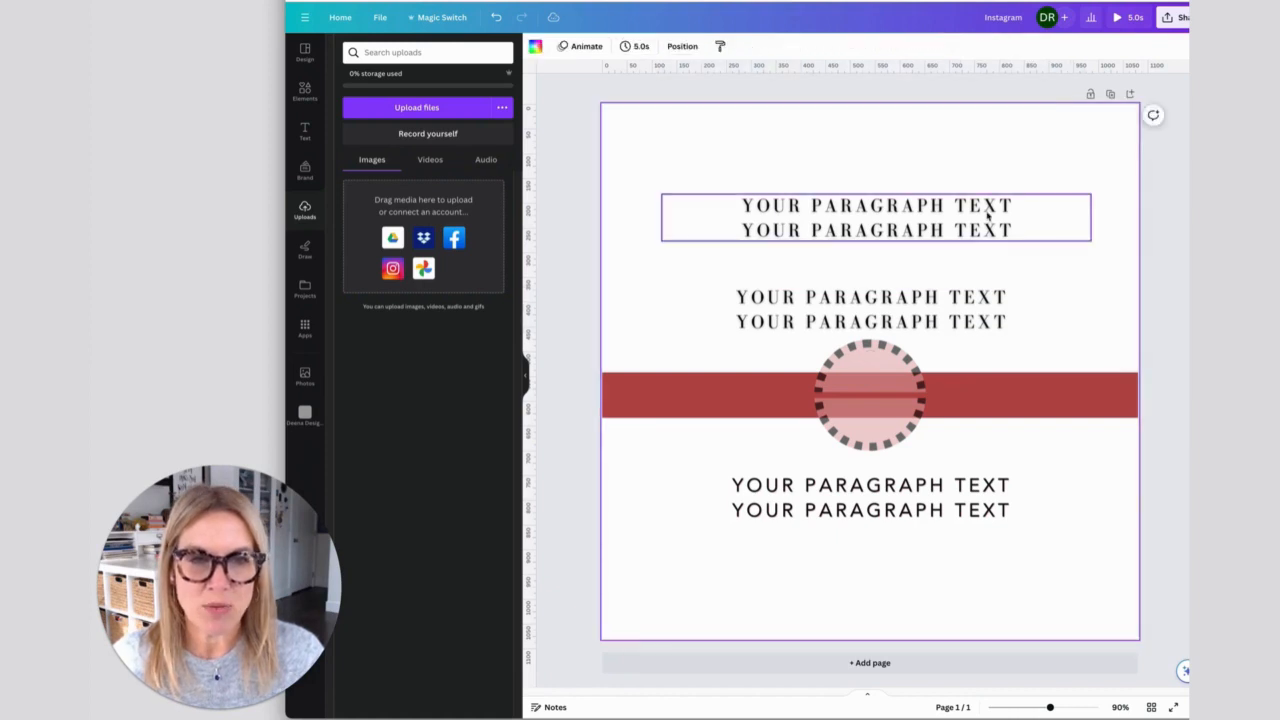
- Copy the topmost text box's style onto the red bar and onto the text box below the circle
click(1035, 47)
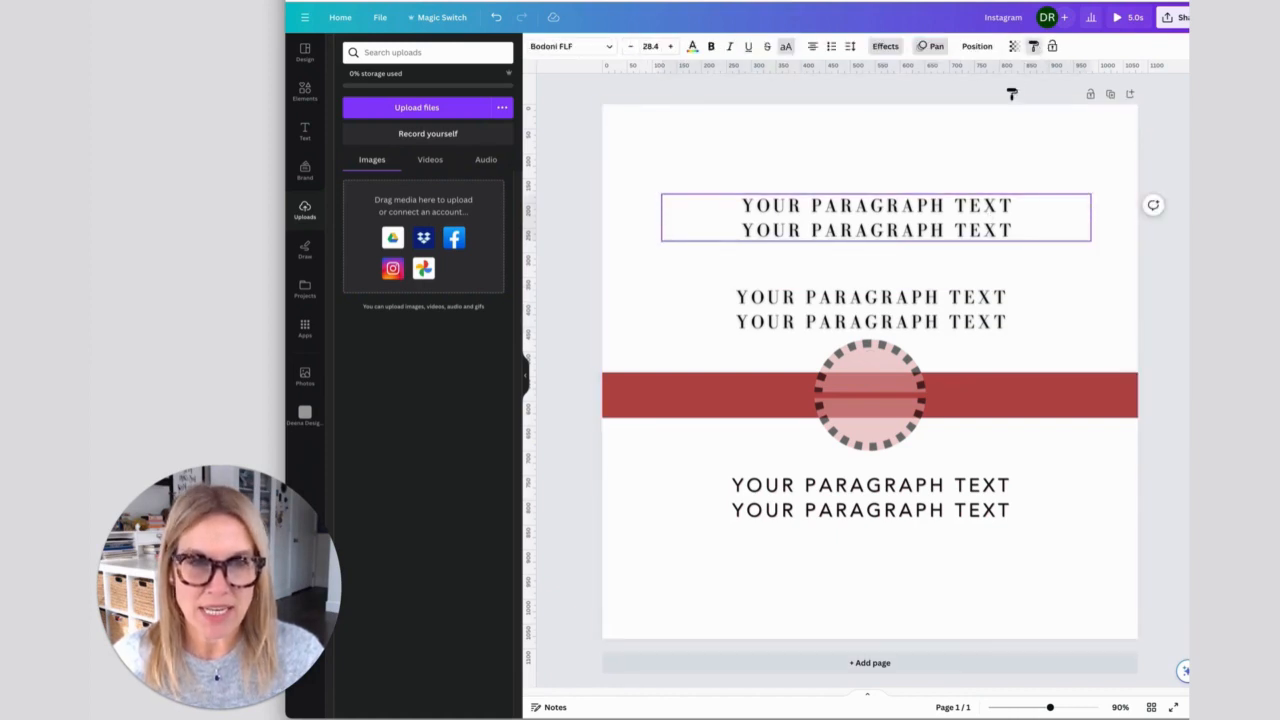
click(968, 398)
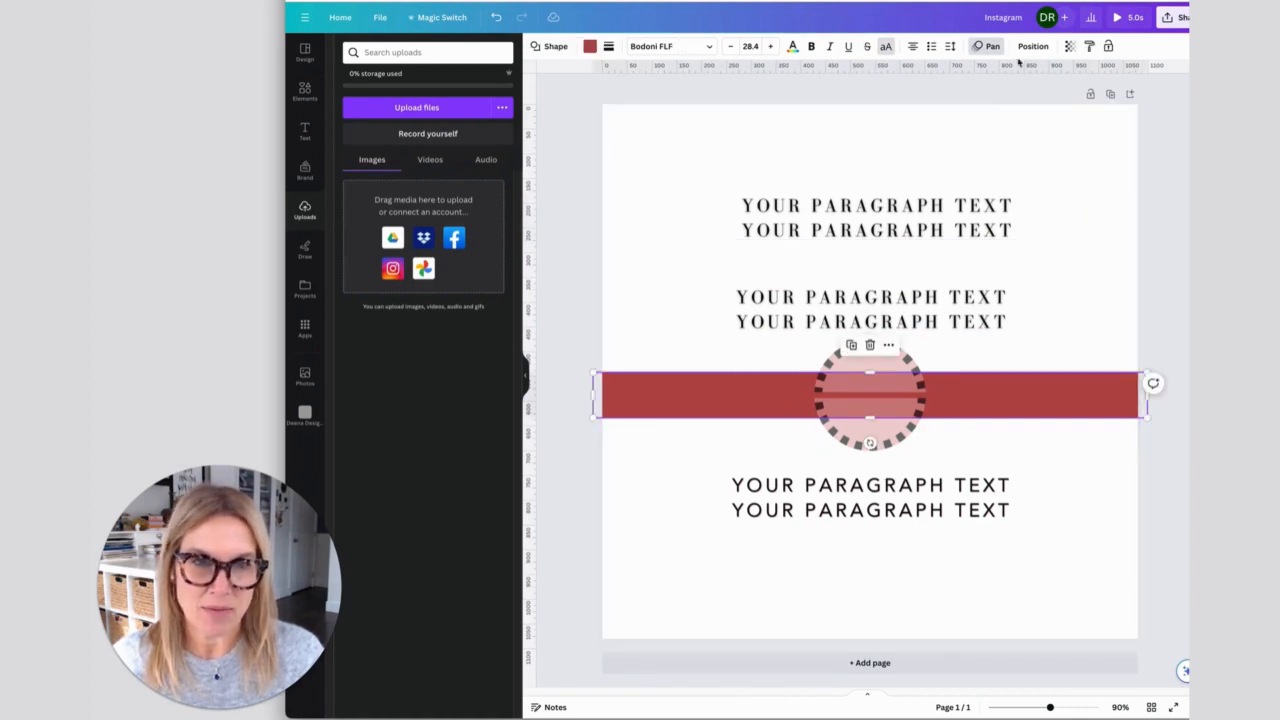
click(946, 205)
click(1035, 47)
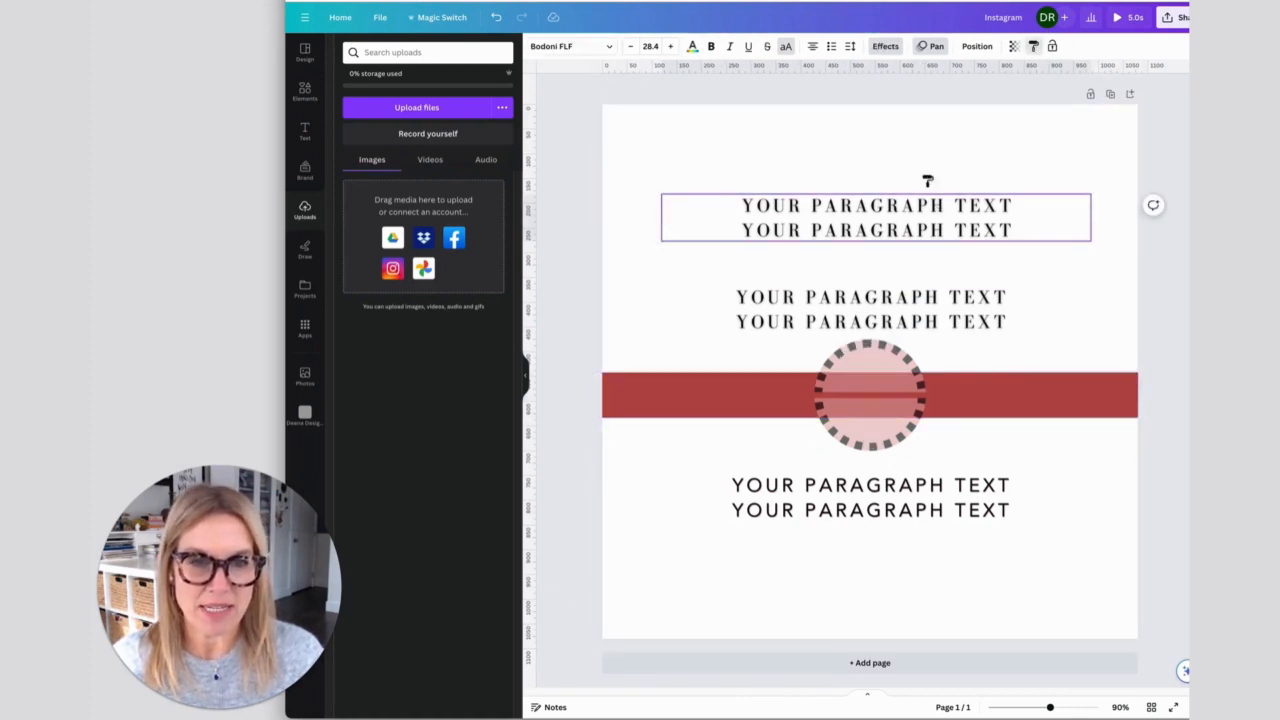
click(795, 498)
click(672, 598)
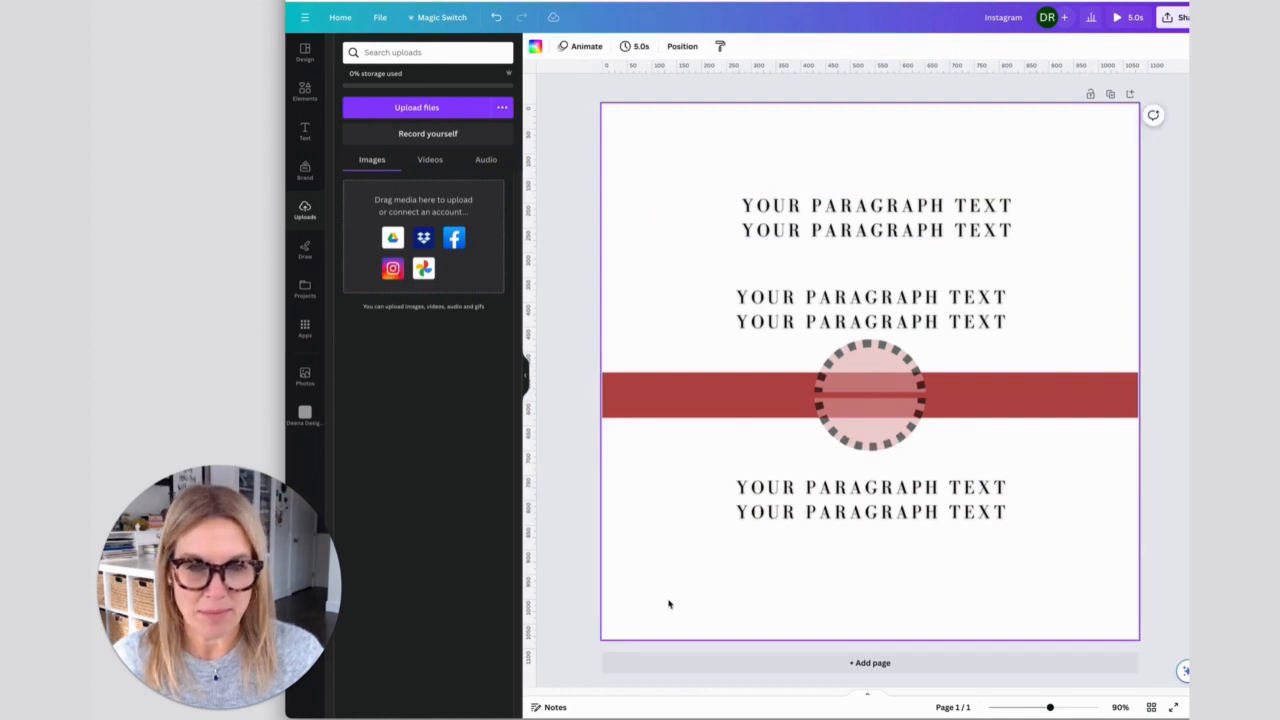
- Copy the red bar's style onto the circle, and set the circle's transparency to 100
click(735, 411)
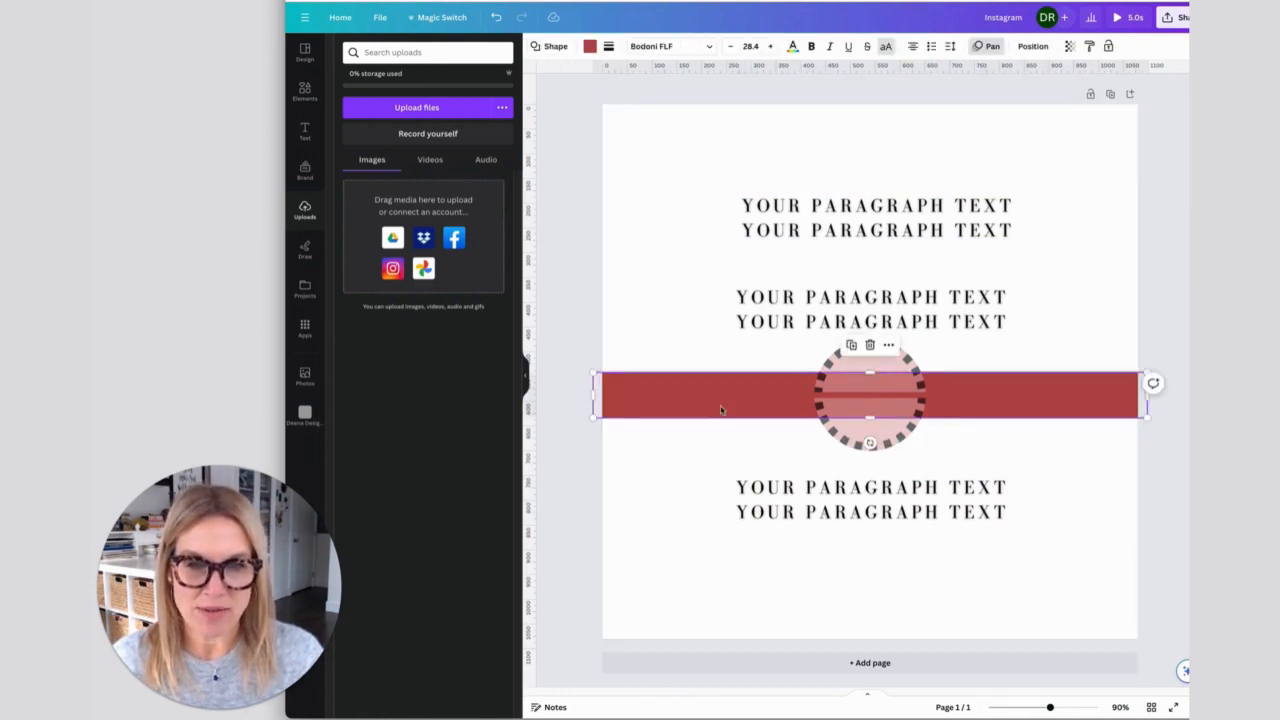
click(1089, 46)
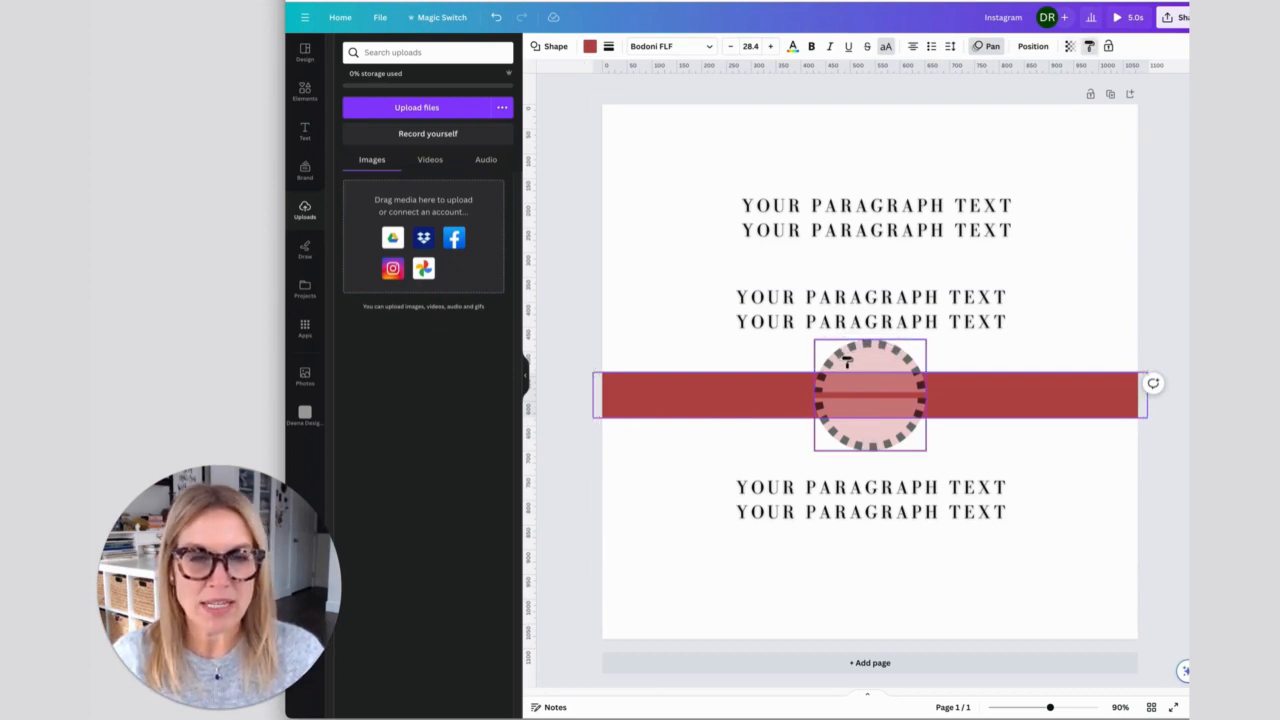
click(846, 361)
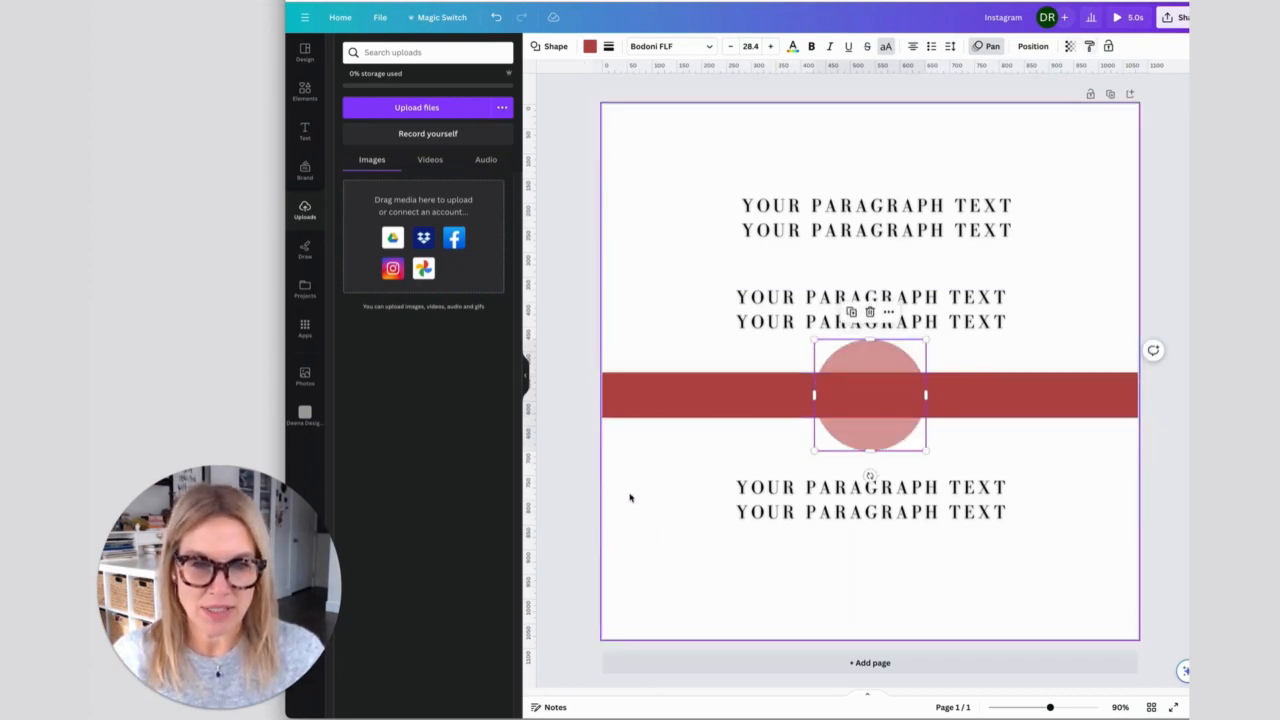
click(1069, 46)
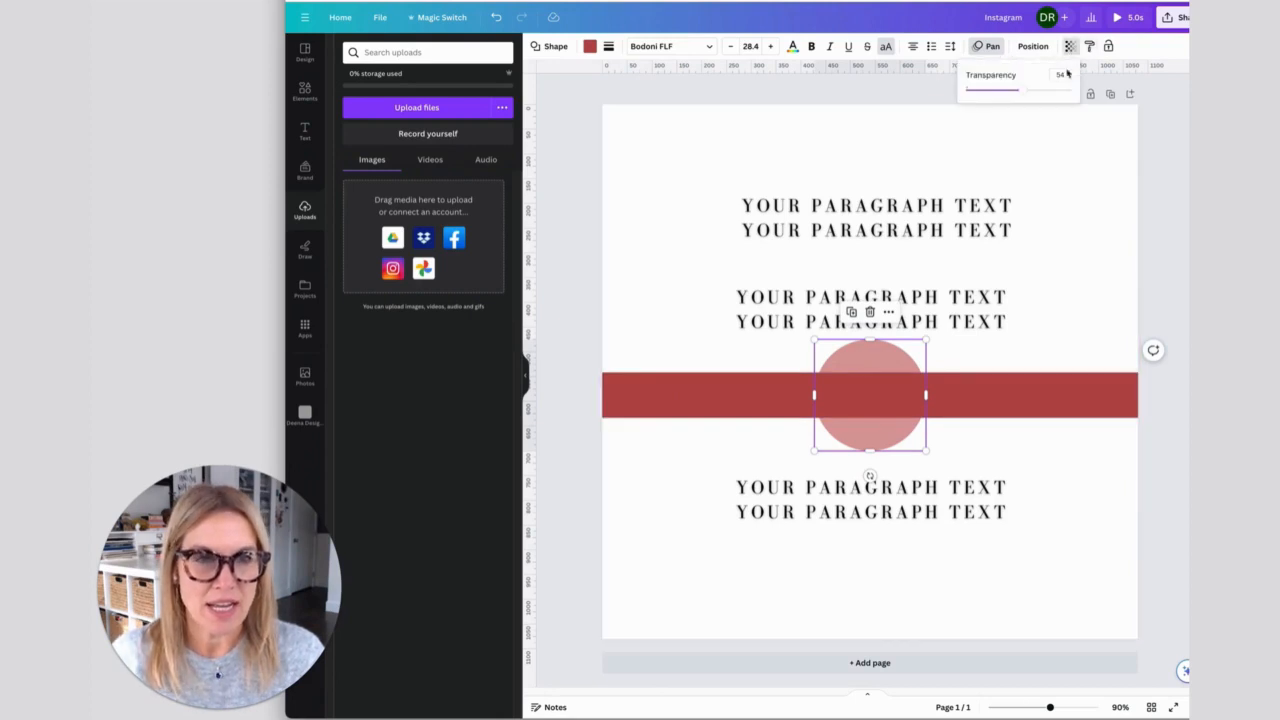
drag(1018, 91, 1072, 91)
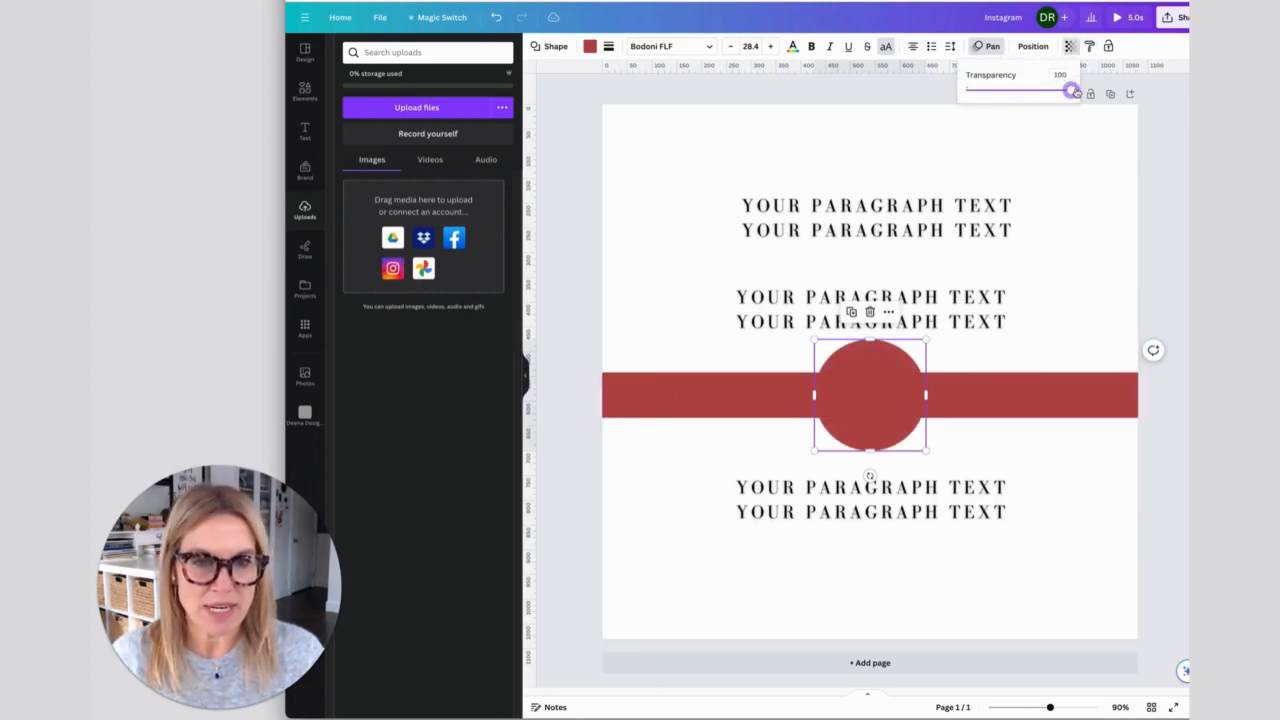
click(962, 155)
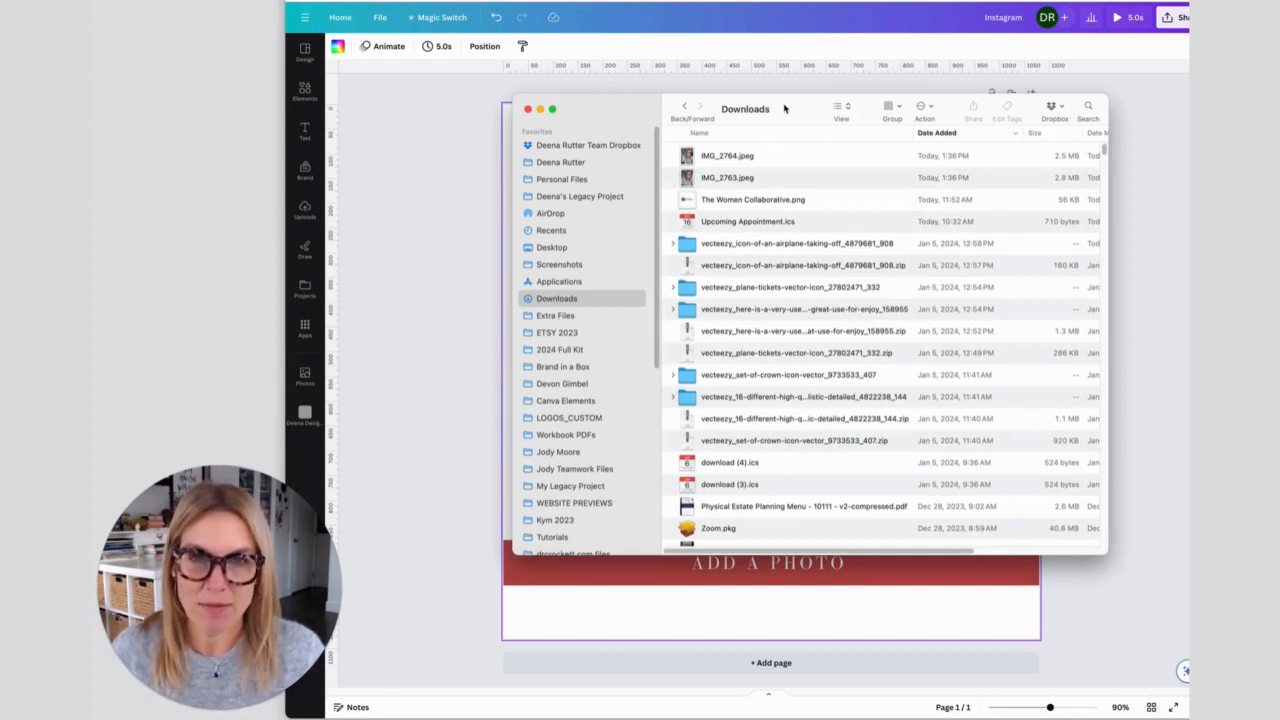
- Upload IMG_2764.jpeg from the Downloads folder to the design's uploads
drag(797, 111, 897, 109)
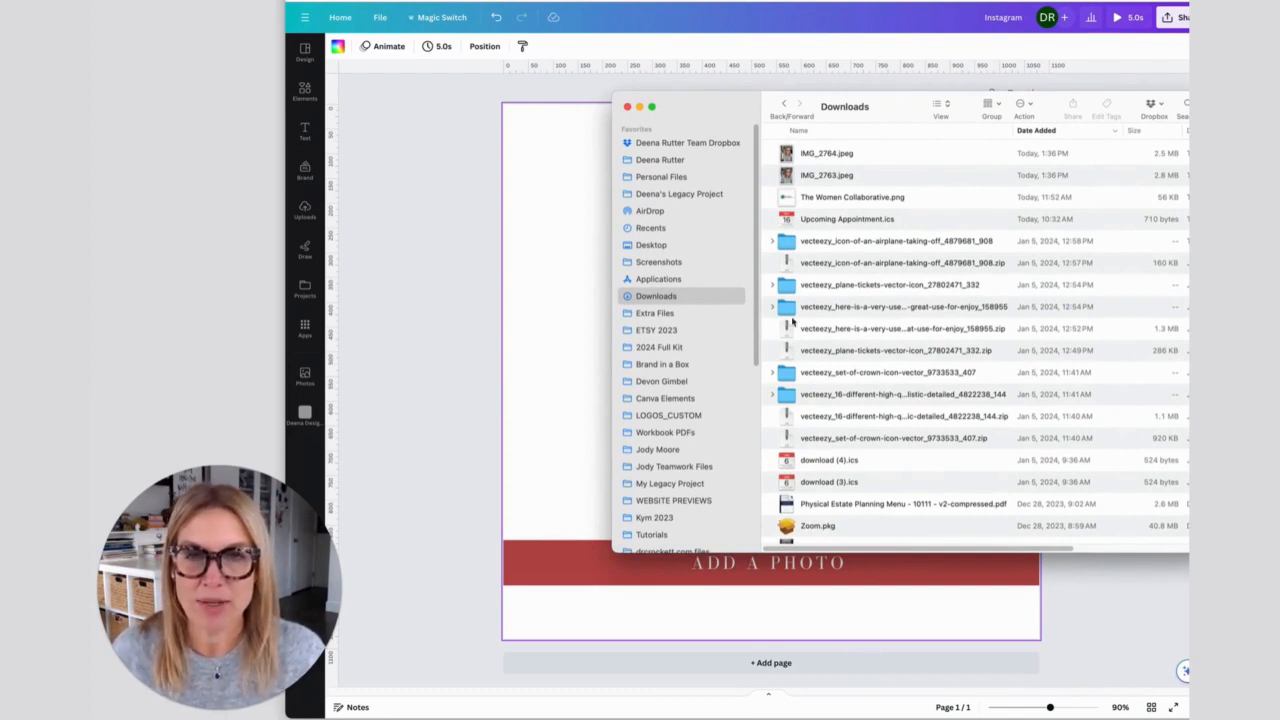
click(827, 155)
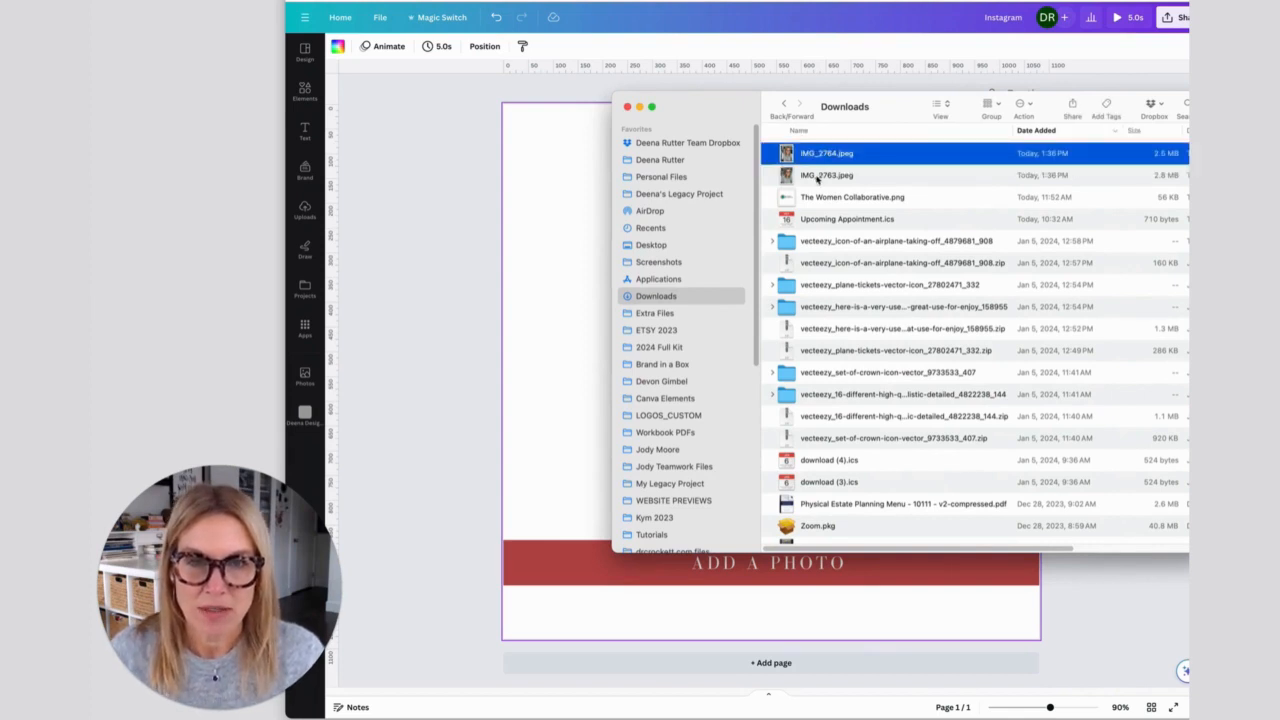
drag(820, 158, 399, 328)
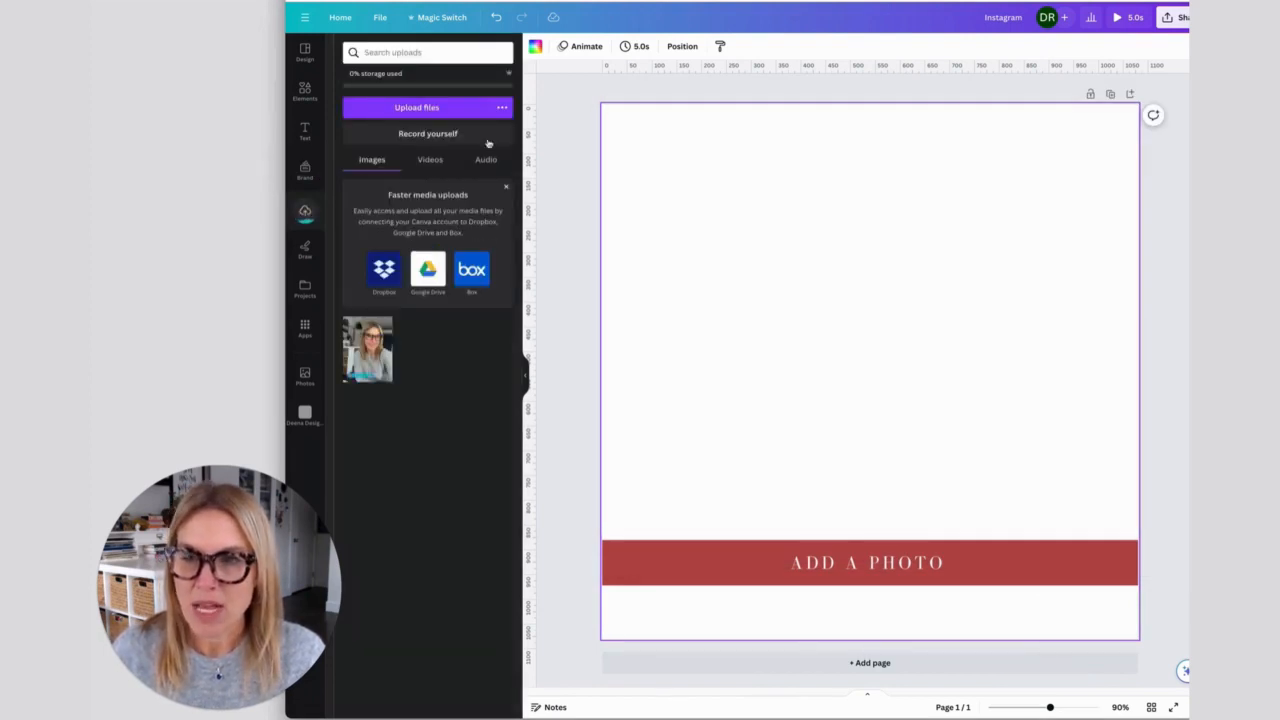
- View the available upload sources, and place the uploaded photo on the page just above the red bar
click(502, 108)
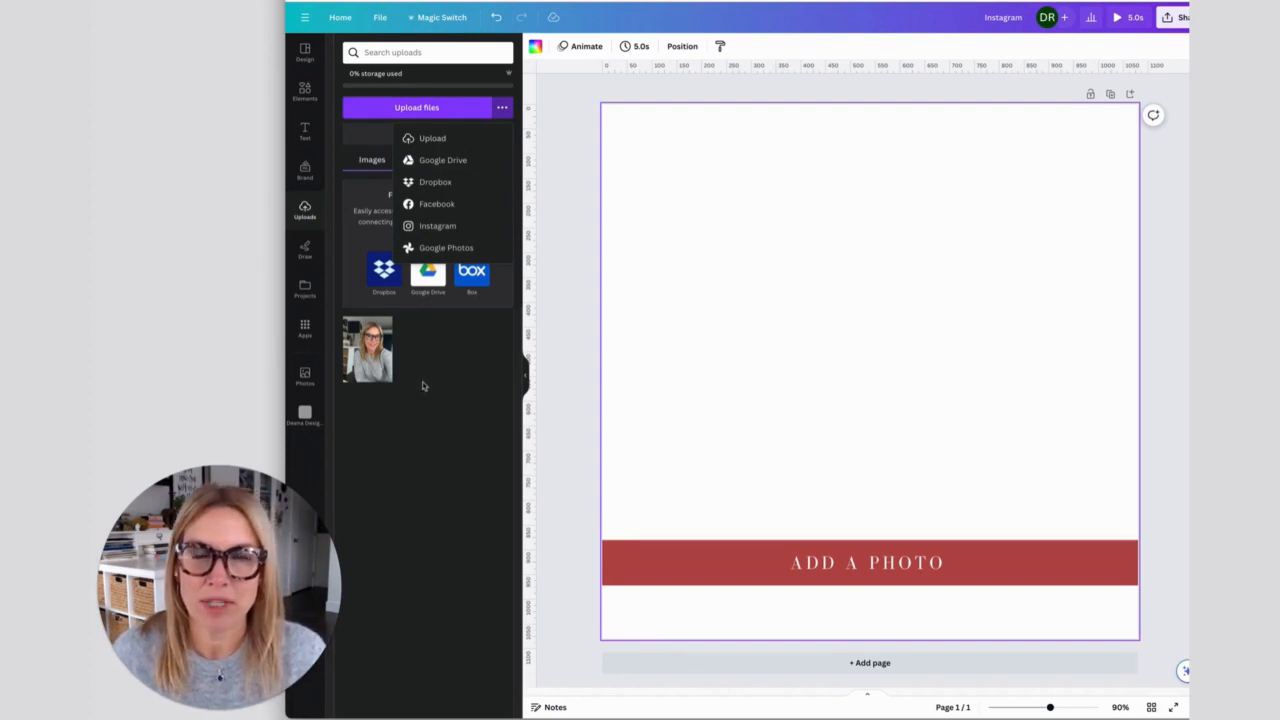
click(593, 360)
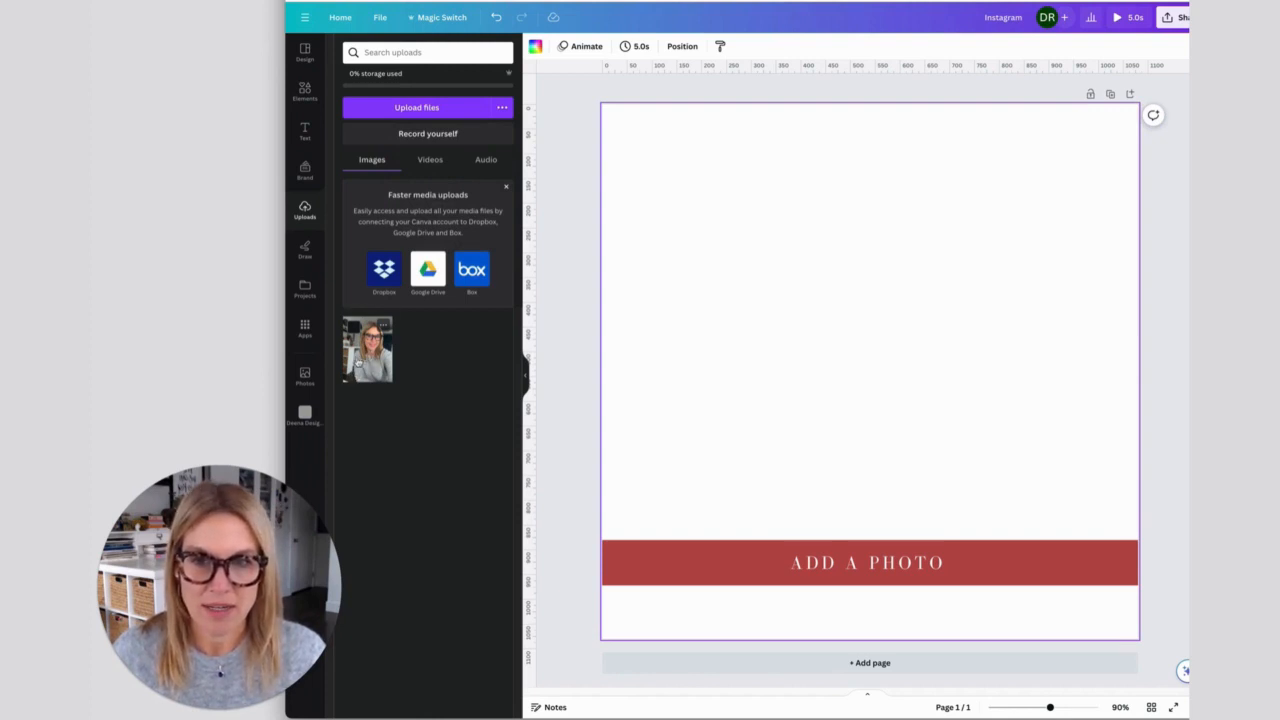
click(366, 360)
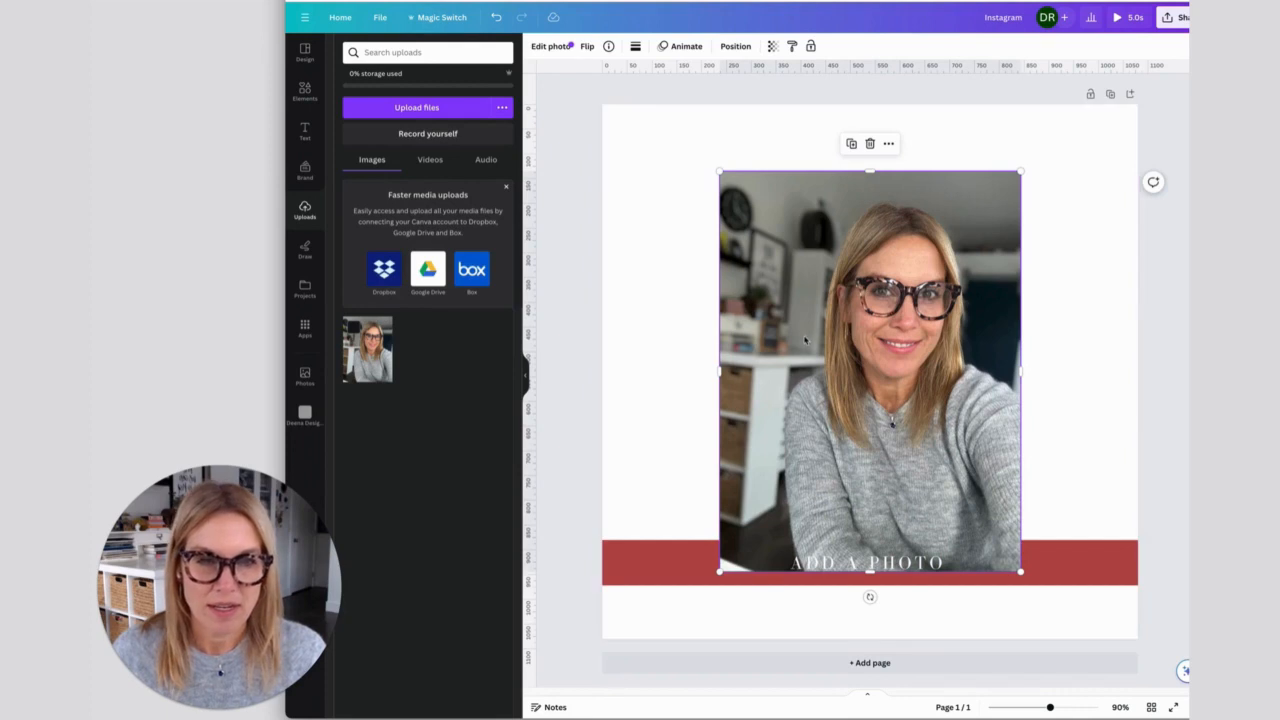
drag(806, 343, 802, 297)
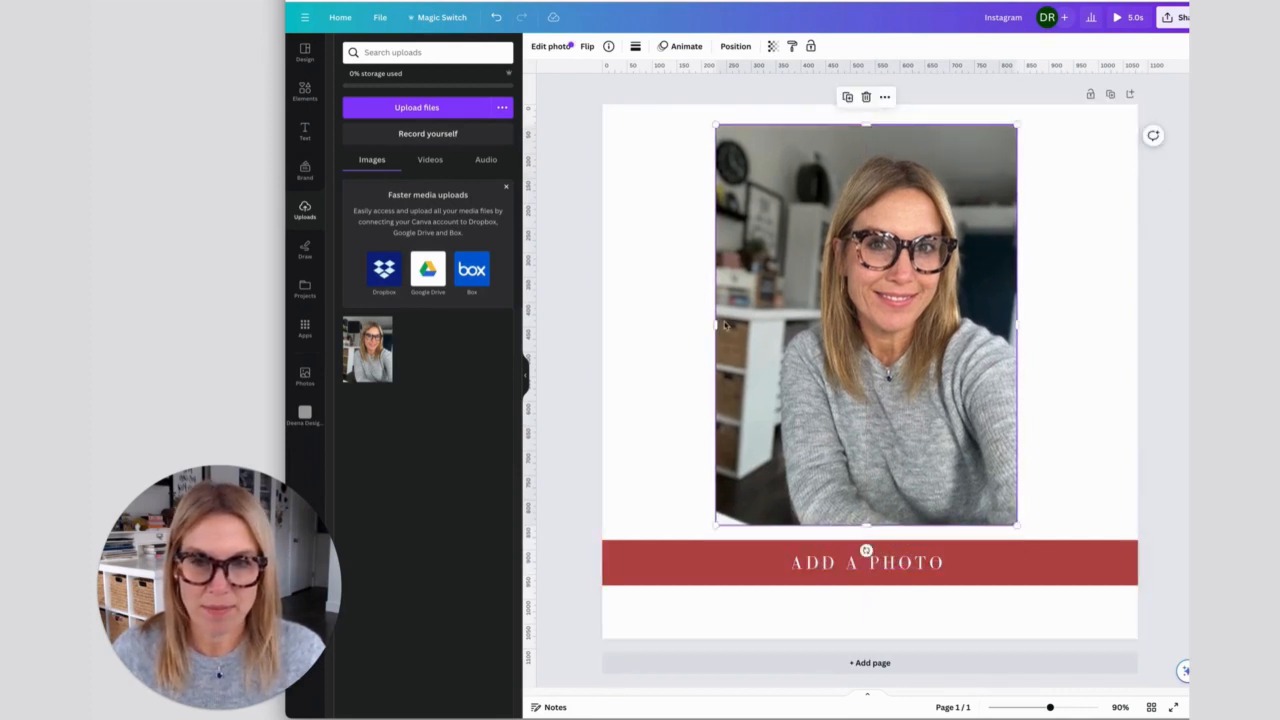
- Try the uploaded photo as the full-page background
drag(372, 350, 609, 311)
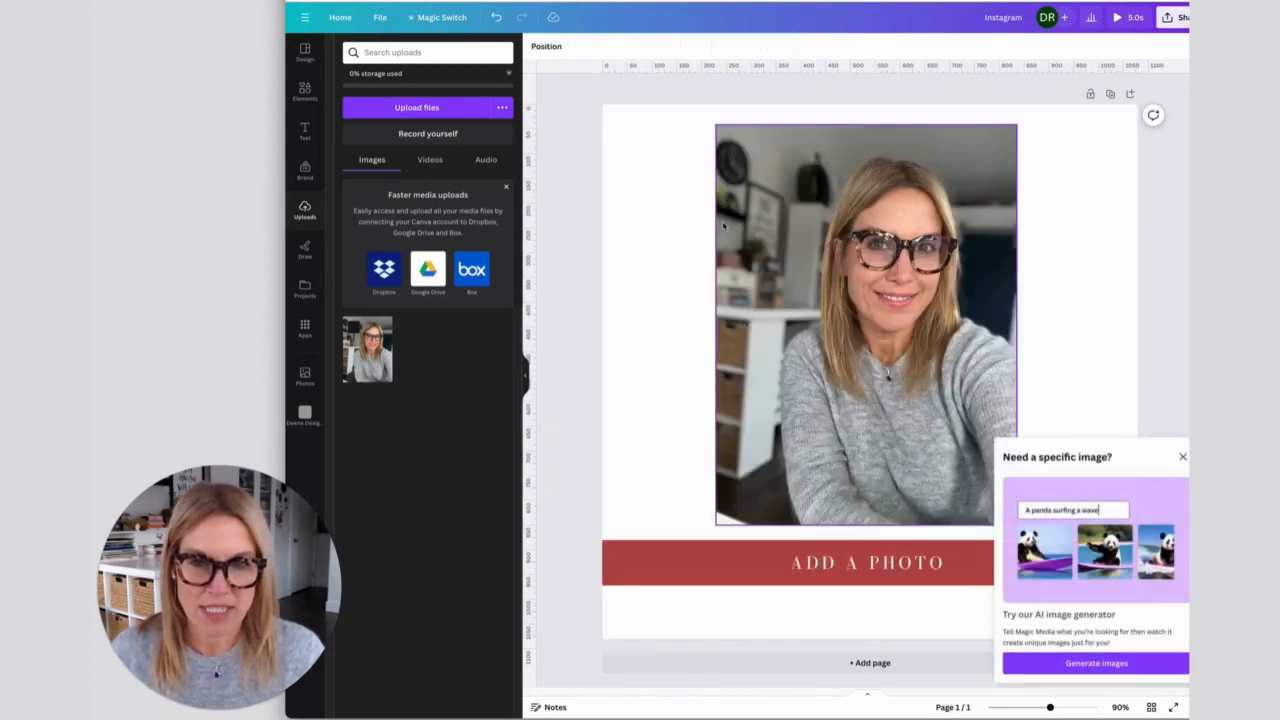
click(755, 311)
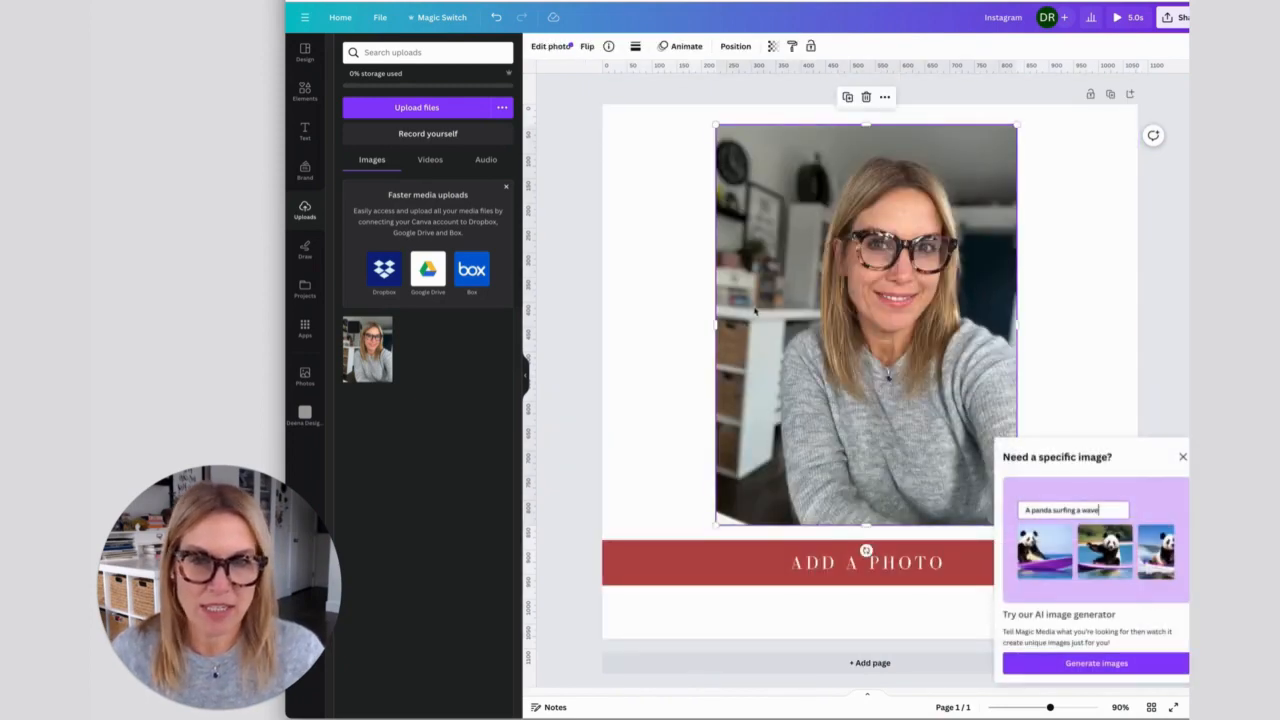
- Dismiss the AI image generator offer, and stretch the photo by its edges until it fills the whole page
drag(716, 323, 676, 320)
click(1182, 457)
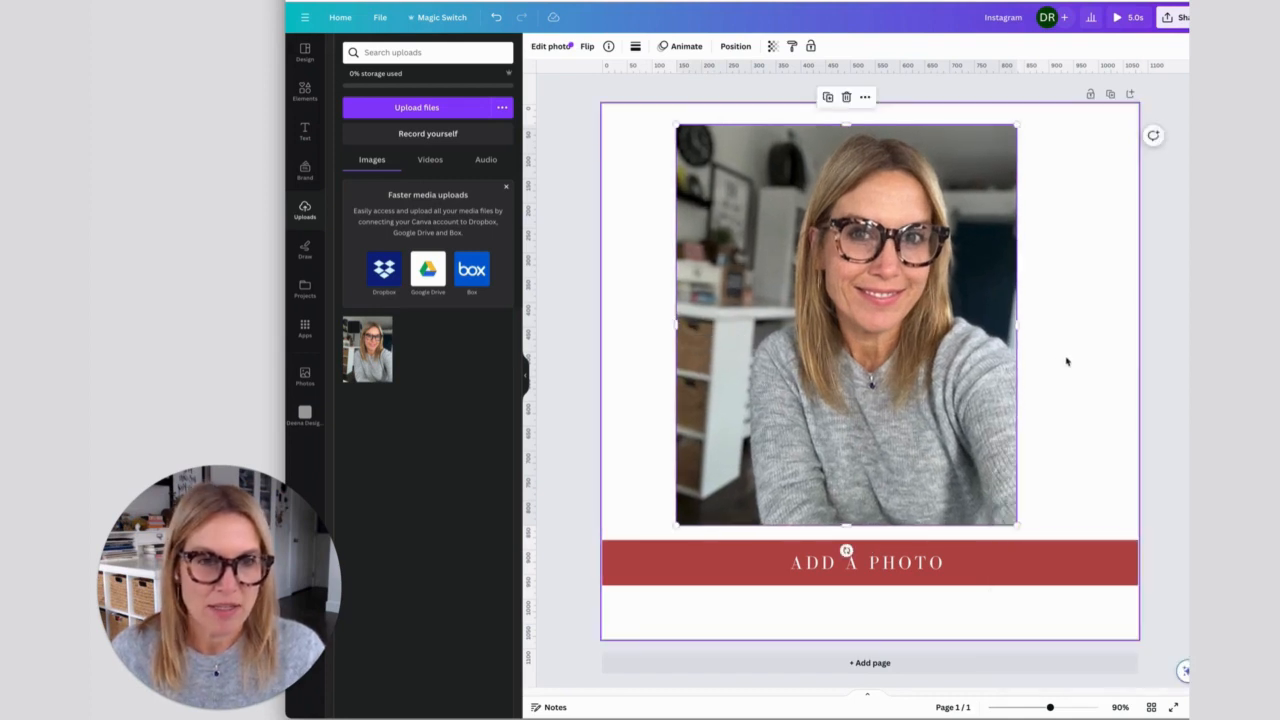
click(1021, 332)
click(987, 348)
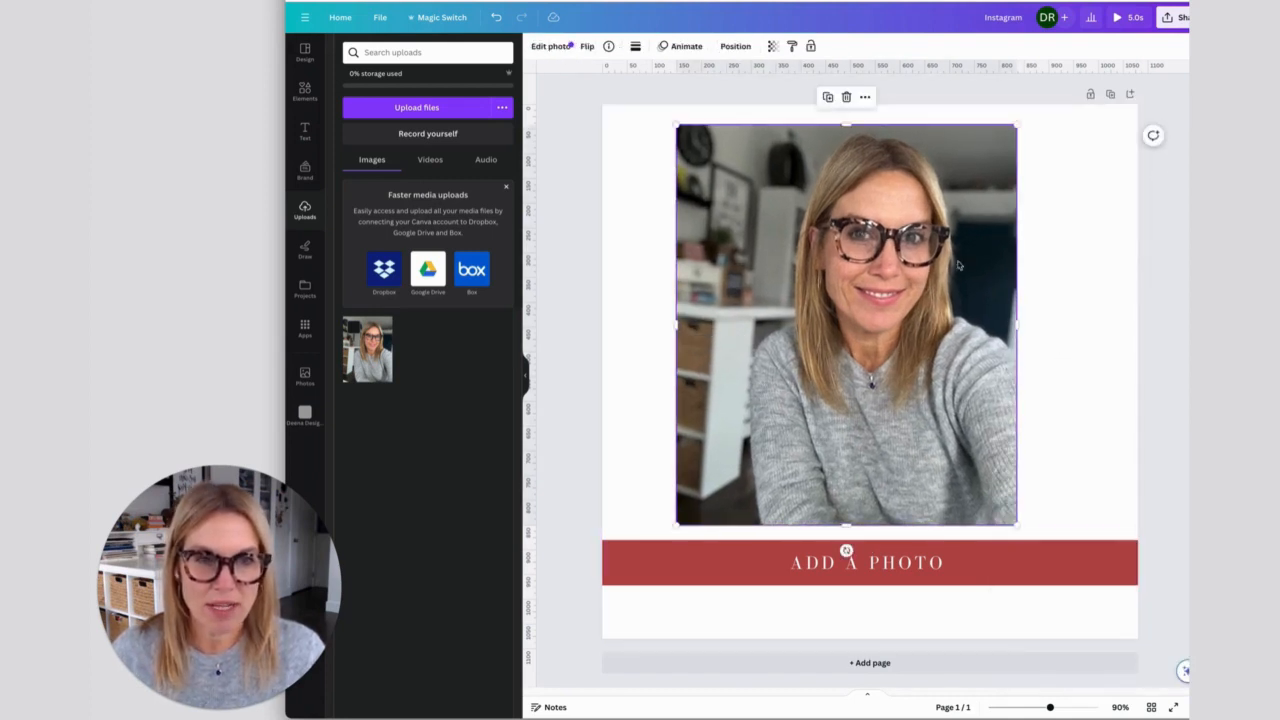
drag(1017, 325, 1115, 326)
drag(672, 324, 602, 324)
drag(858, 524, 858, 638)
drag(1113, 381, 1140, 381)
drag(877, 122, 877, 100)
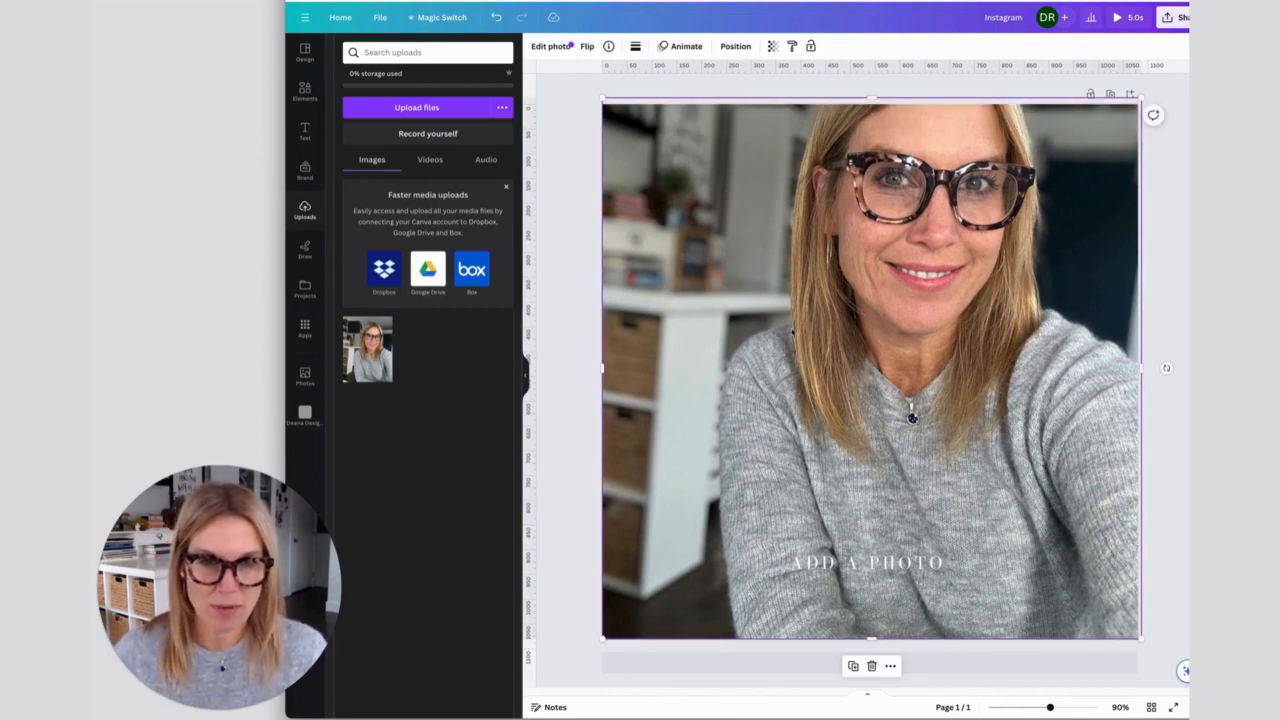
- Reposition the photo lower within its crop frame so the whole head fits on the page
click(580, 297)
click(714, 297)
double_click(703, 310)
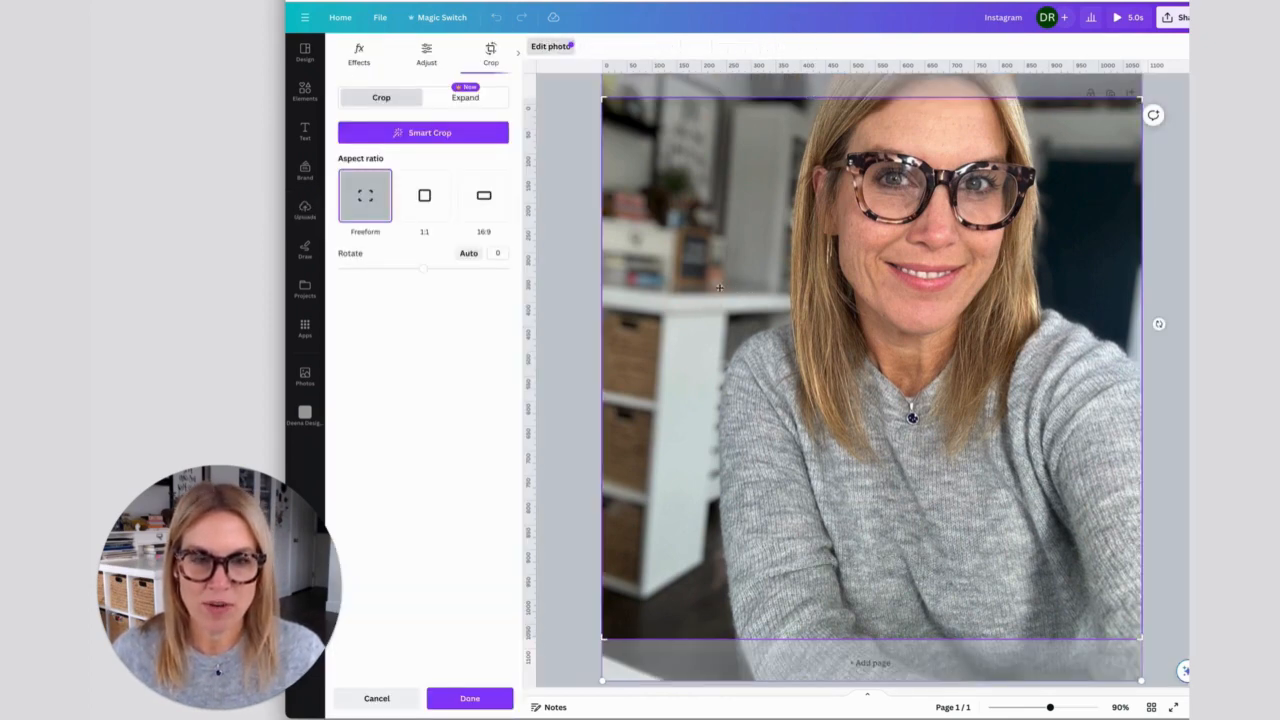
drag(714, 323, 711, 417)
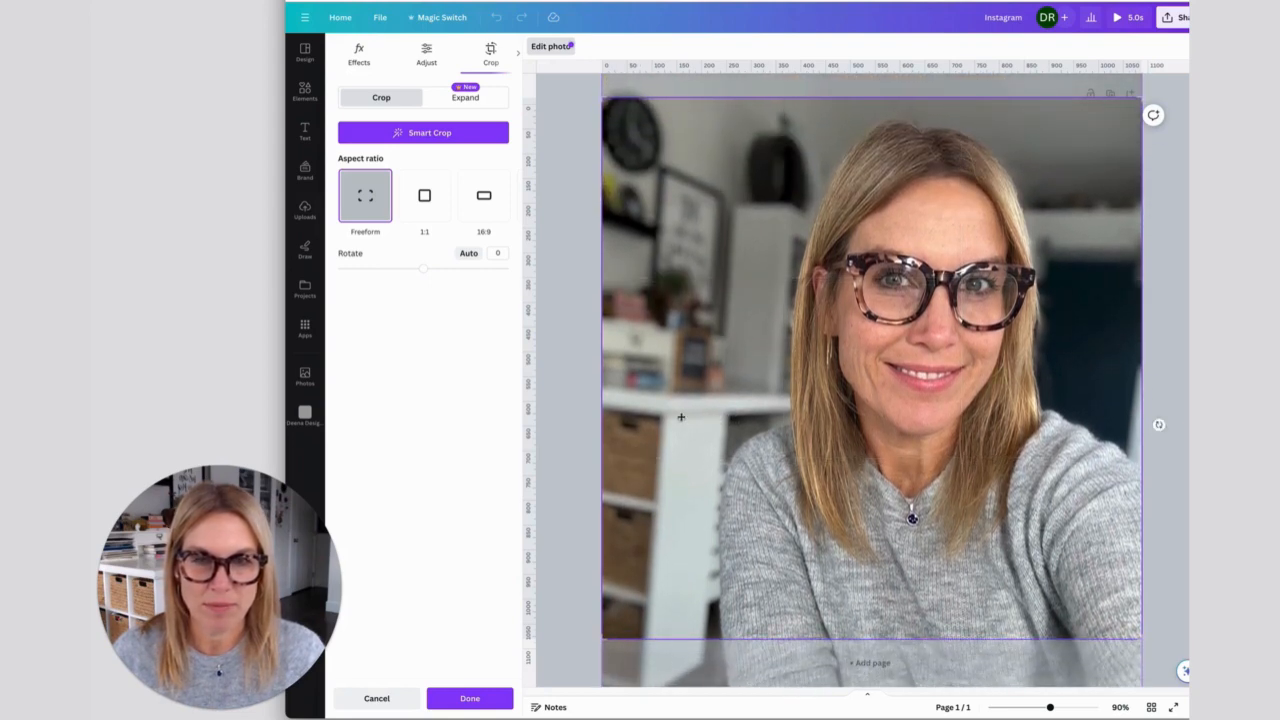
key(Return)
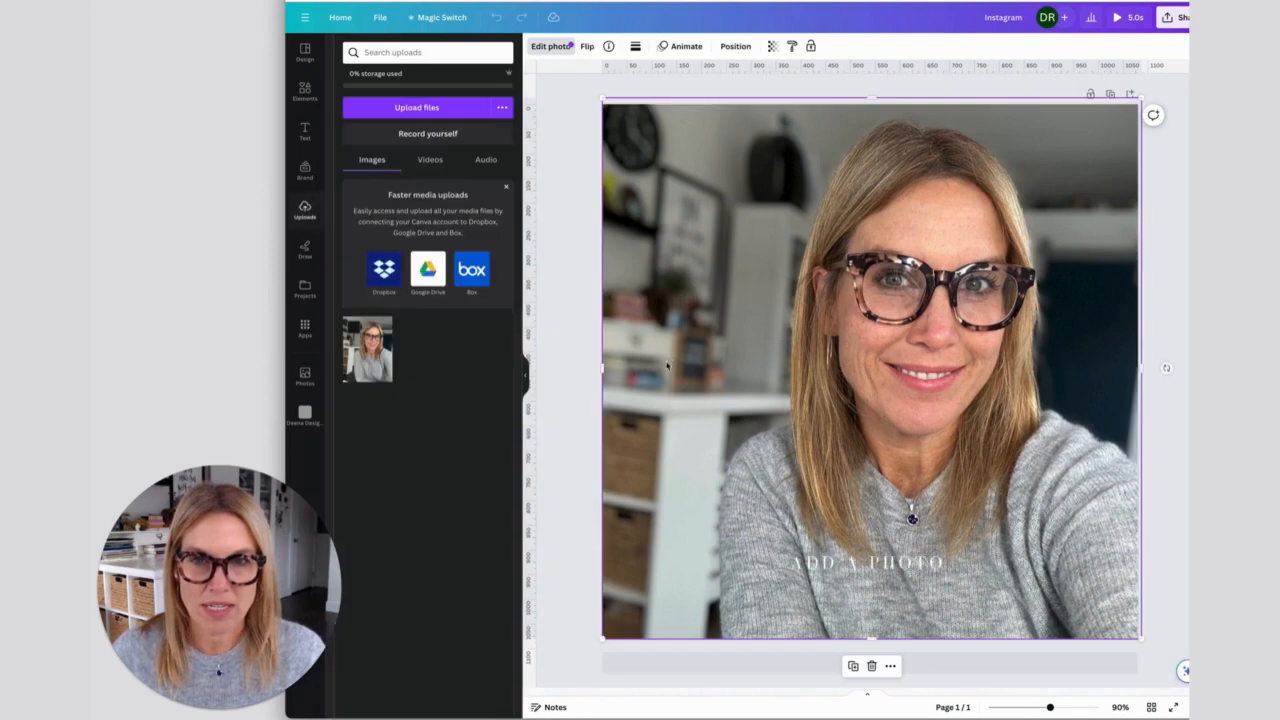
click(565, 363)
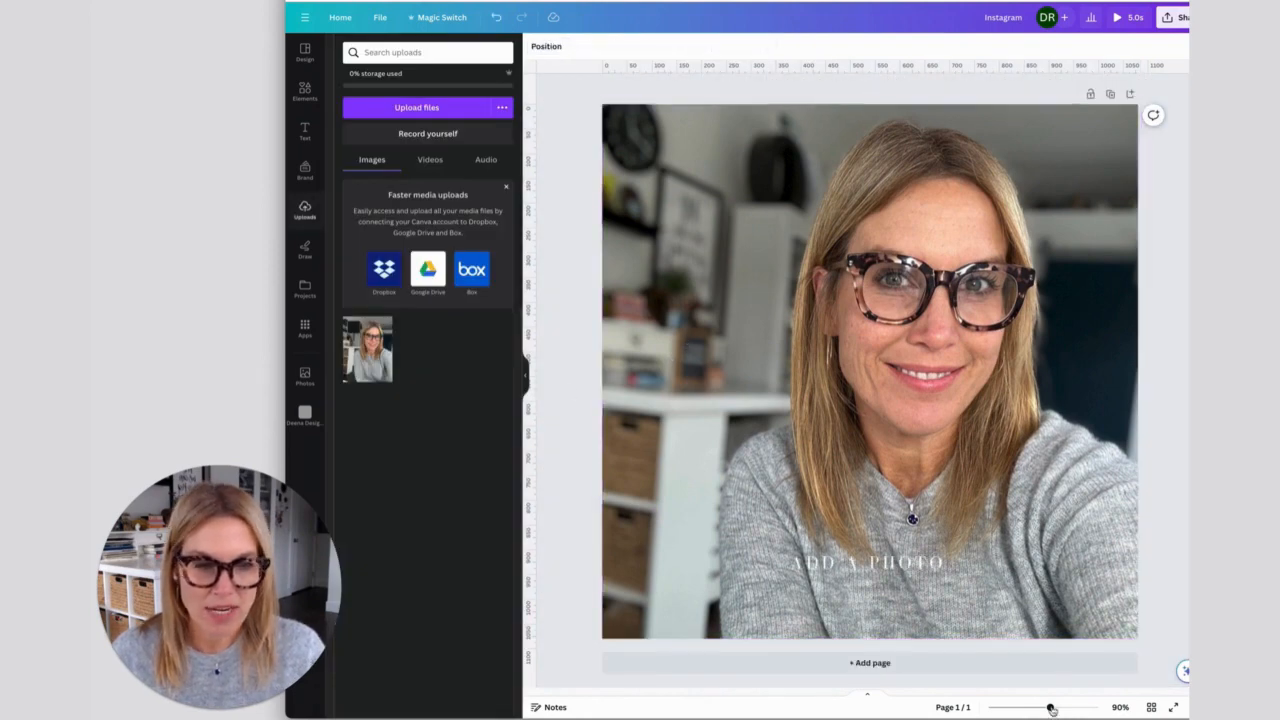
- Enlarge the full-page photo within its crop frame and shift it so the head fits with space above
drag(1051, 708, 1037, 708)
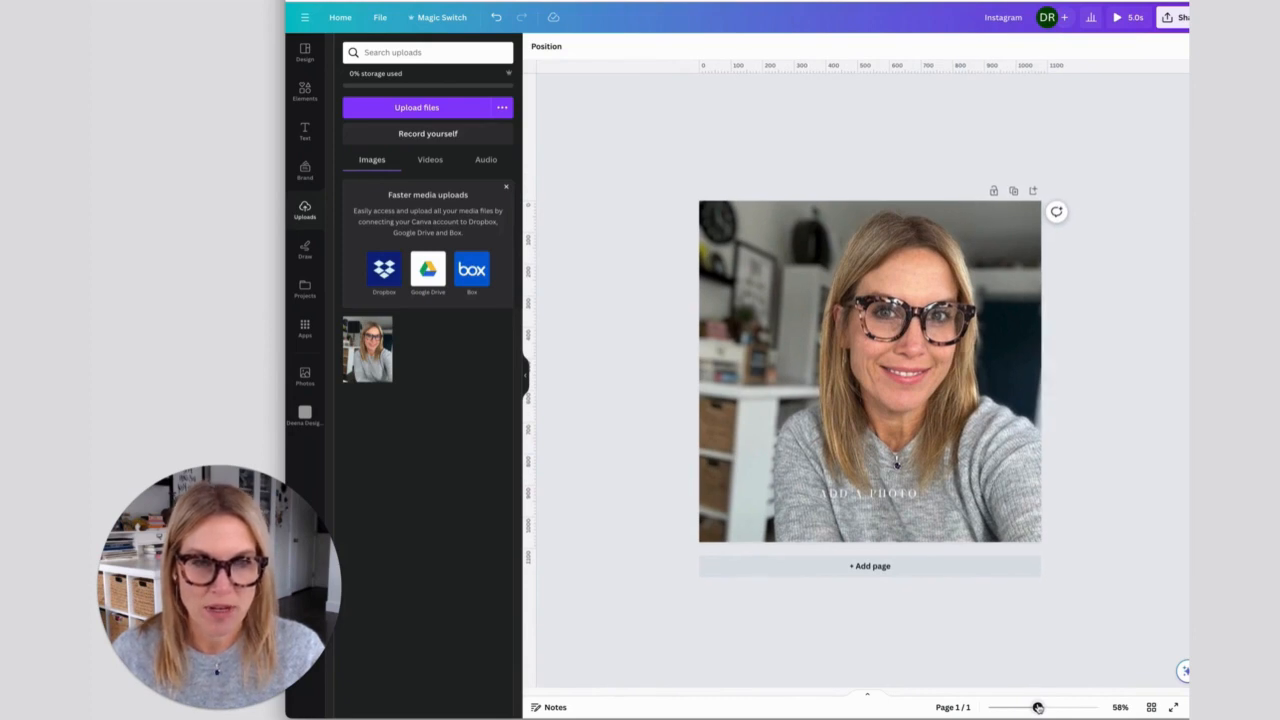
click(757, 273)
double_click(757, 273)
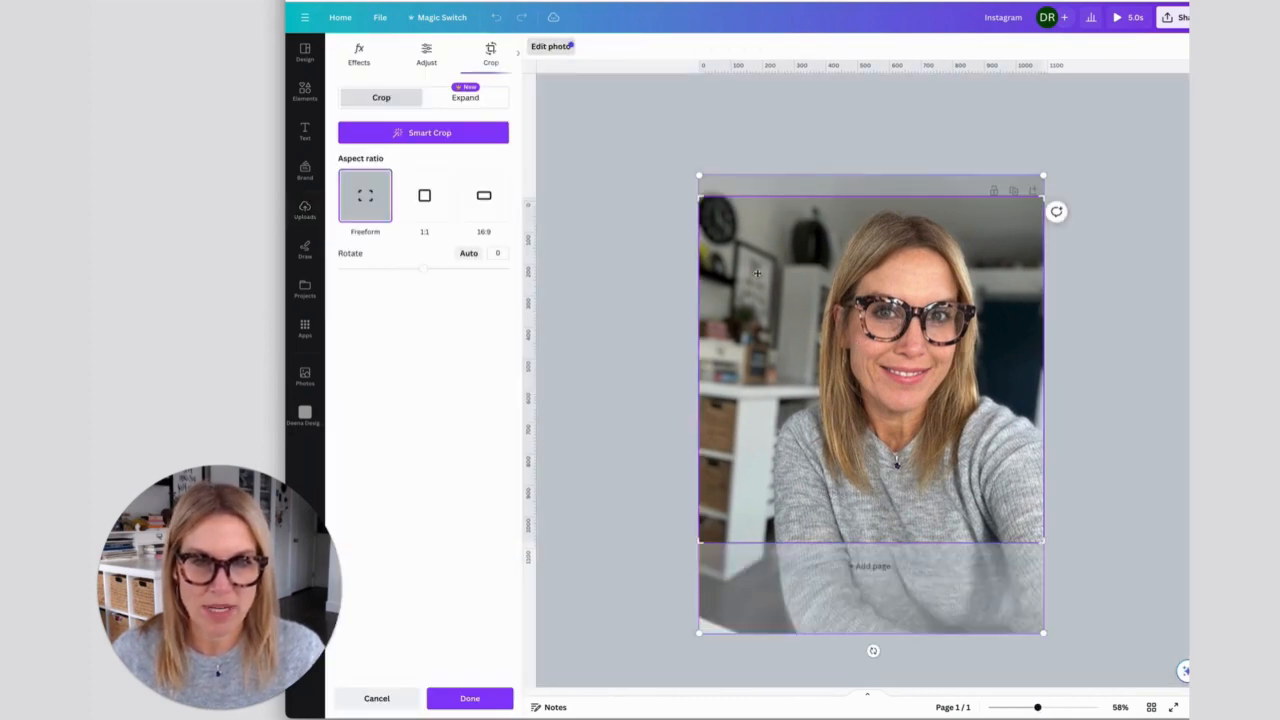
drag(700, 177, 677, 143)
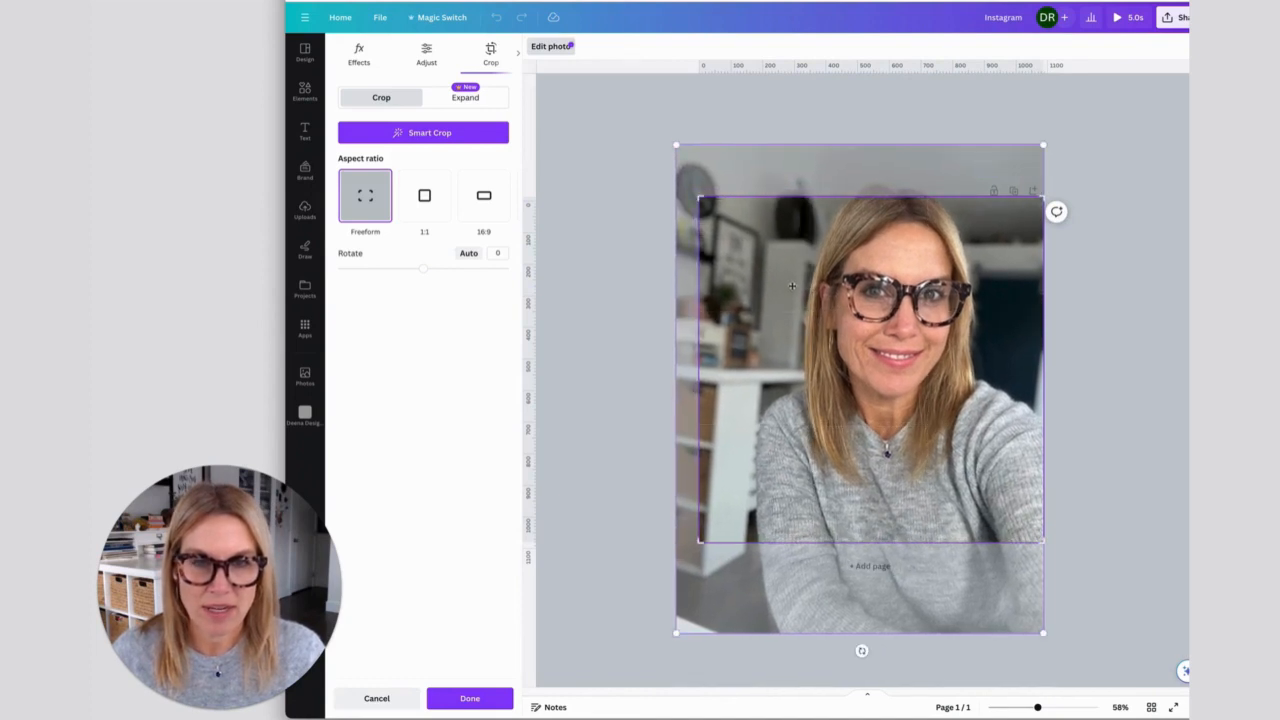
drag(788, 291, 788, 309)
drag(1044, 162, 1058, 145)
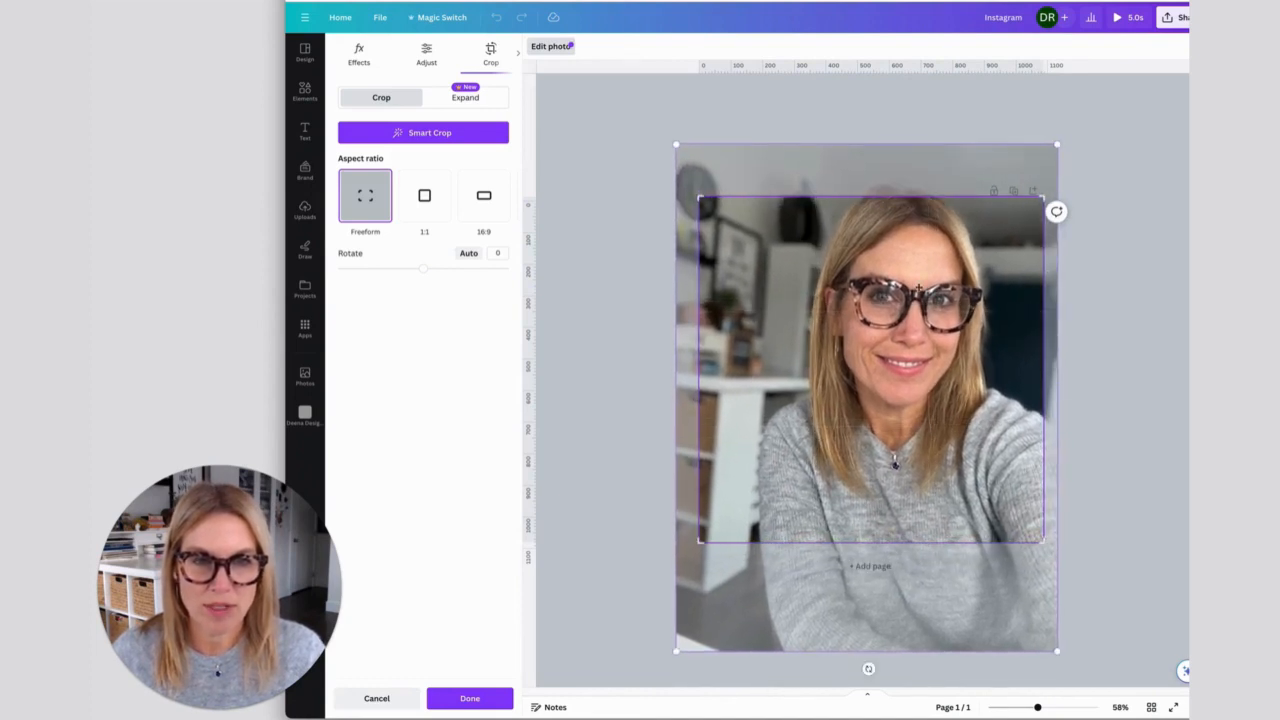
drag(915, 297, 906, 315)
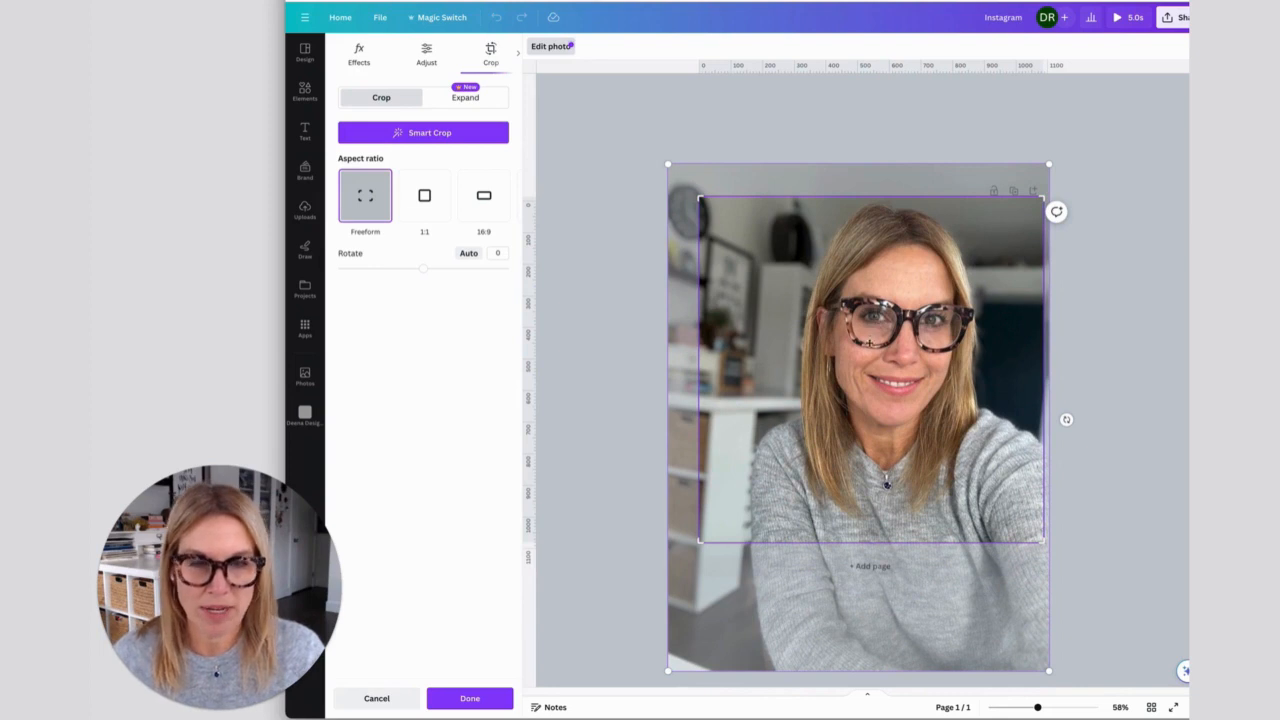
click(620, 463)
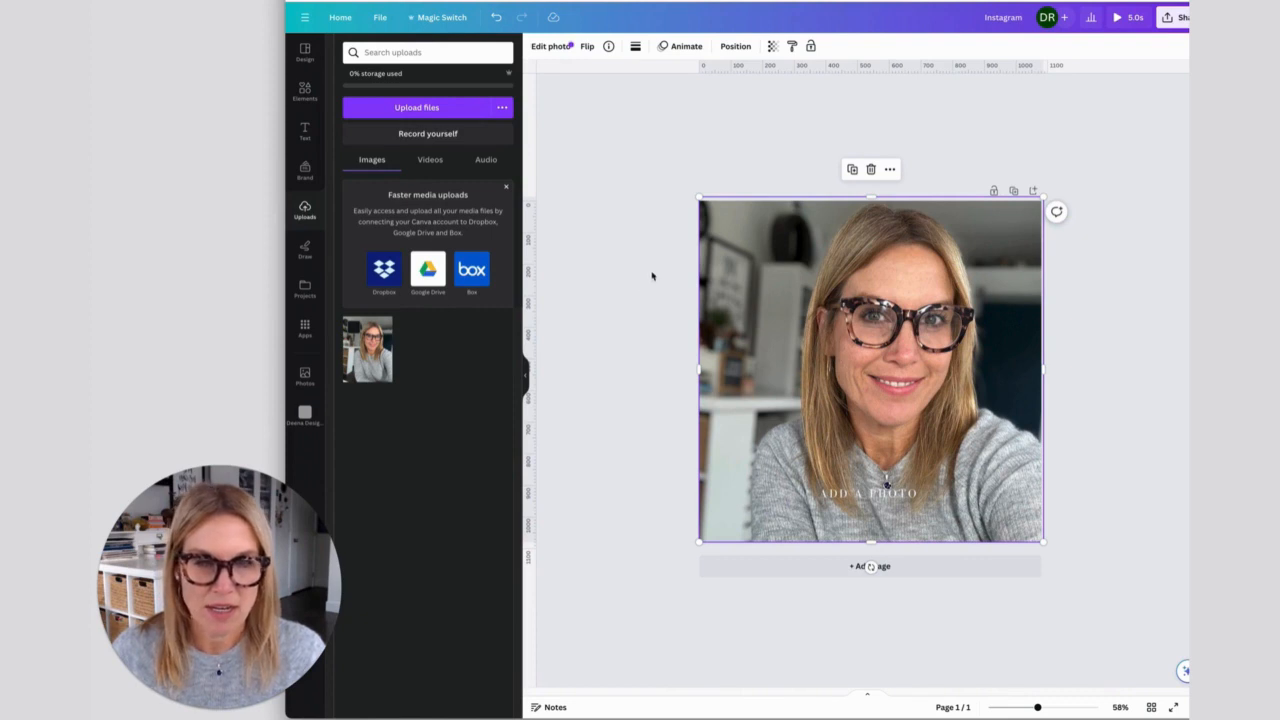
- Move the red bar's layer above the photo so it sits behind the "ADD A PHOTO" text
click(736, 46)
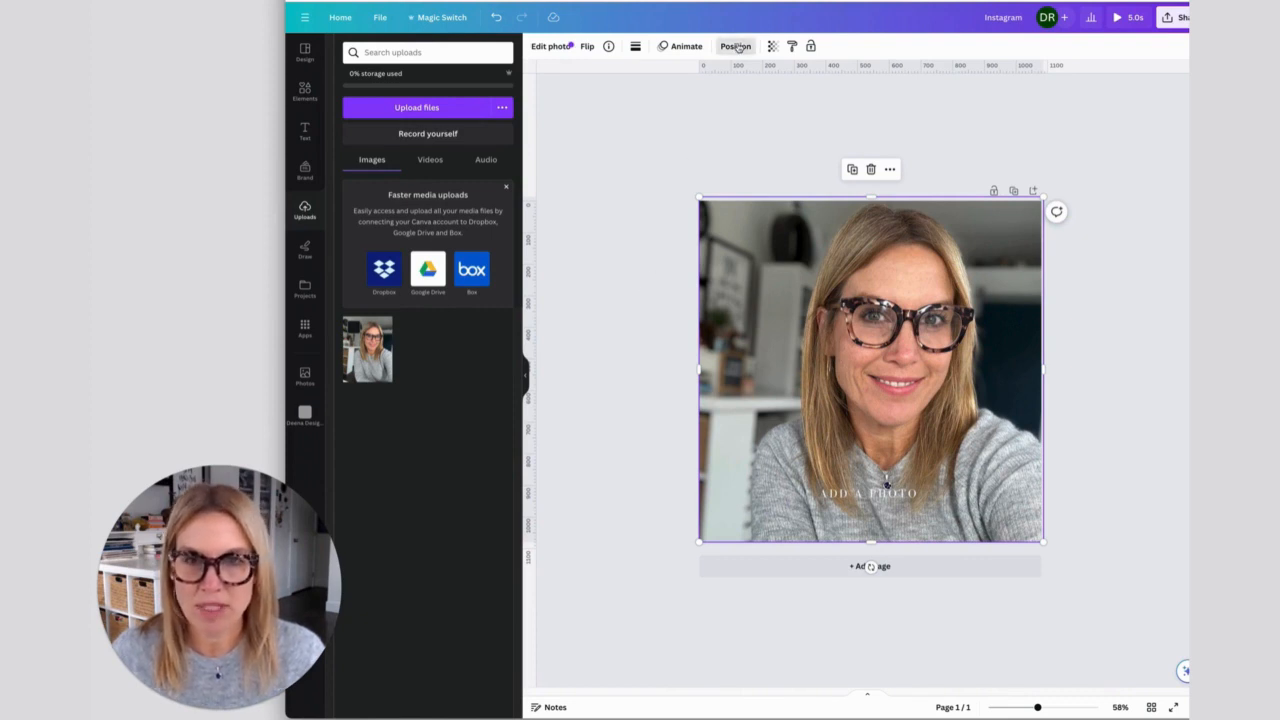
click(470, 48)
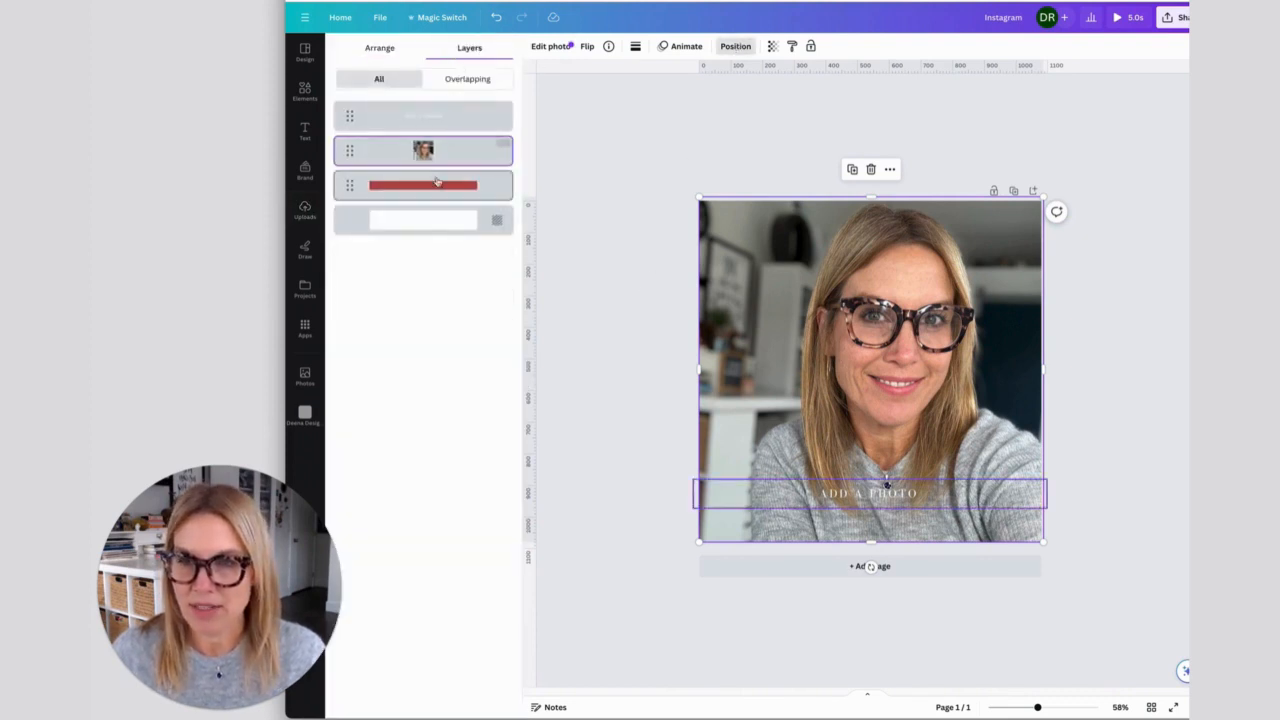
drag(435, 190, 435, 150)
click(599, 481)
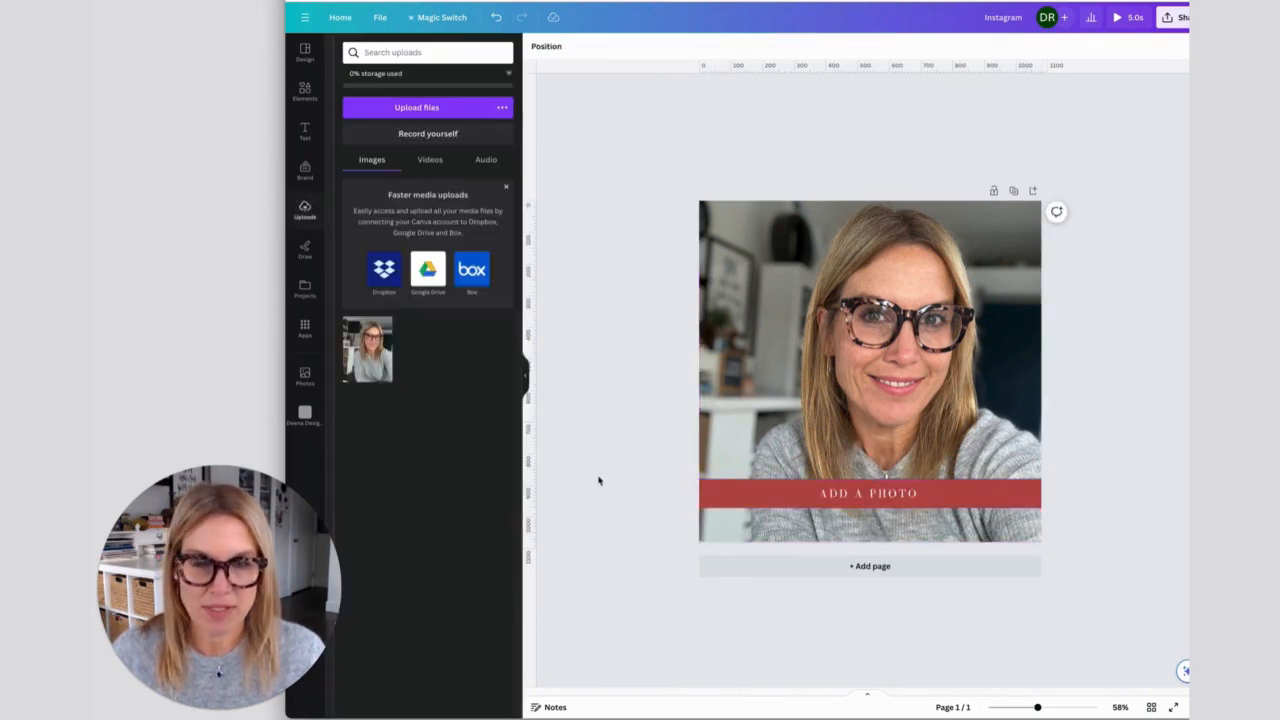
- Move the uploaded photo from the uploads into the Deena Designs folder
click(781, 355)
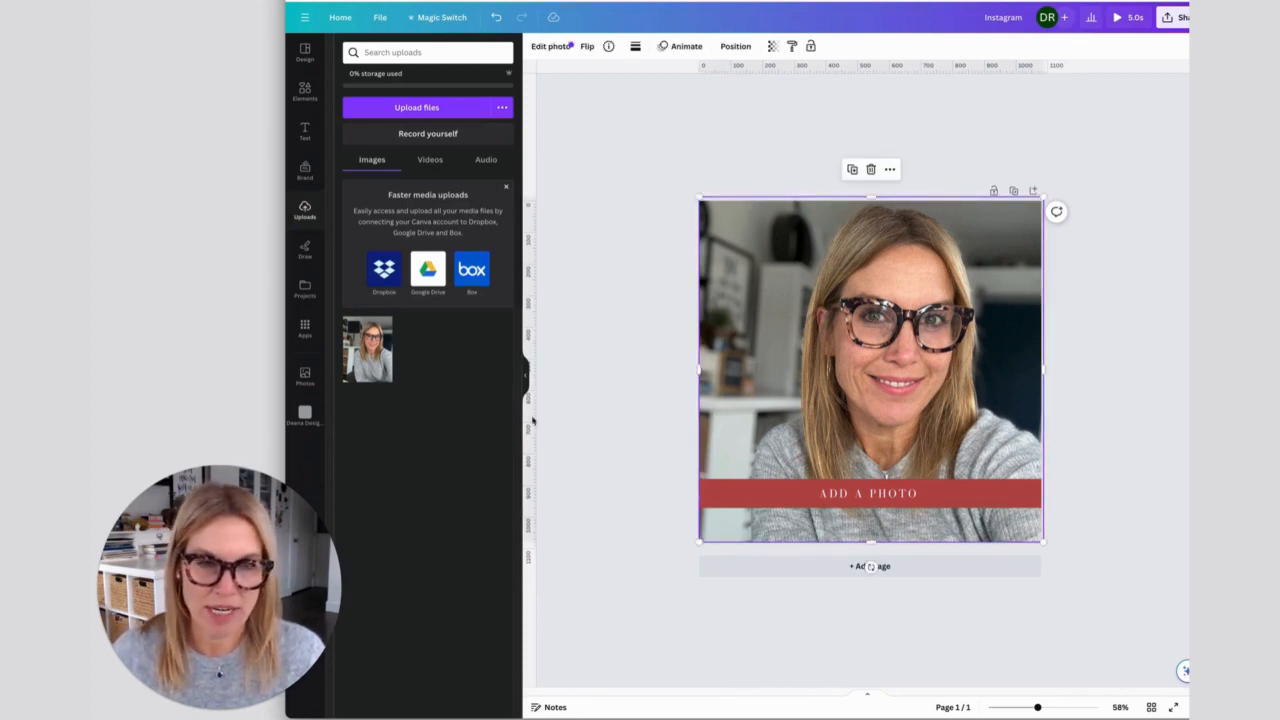
click(353, 328)
click(412, 696)
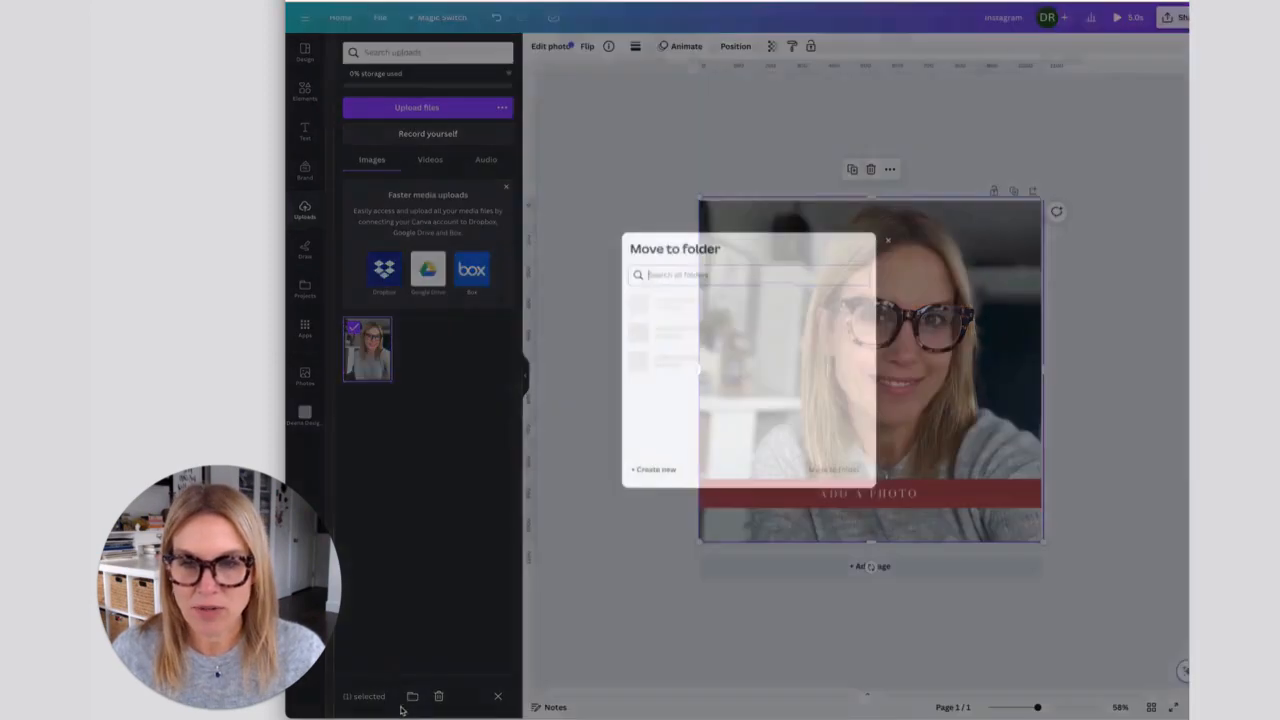
click(703, 312)
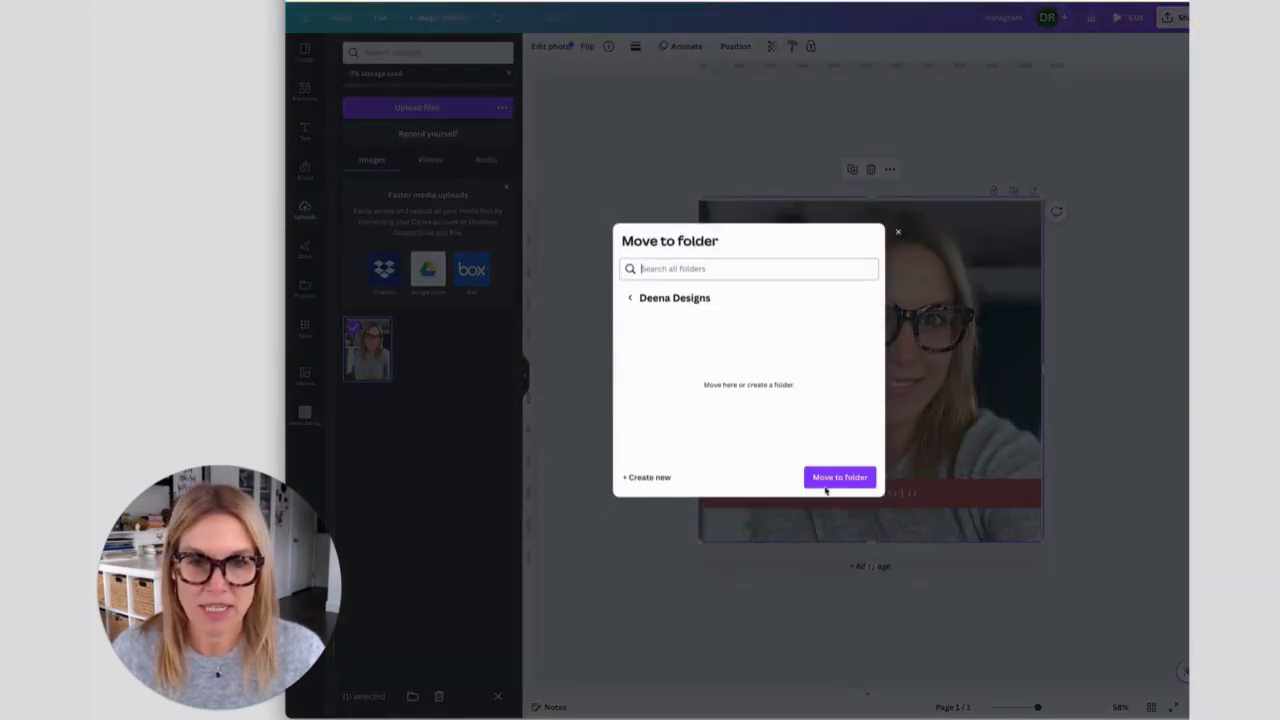
click(848, 487)
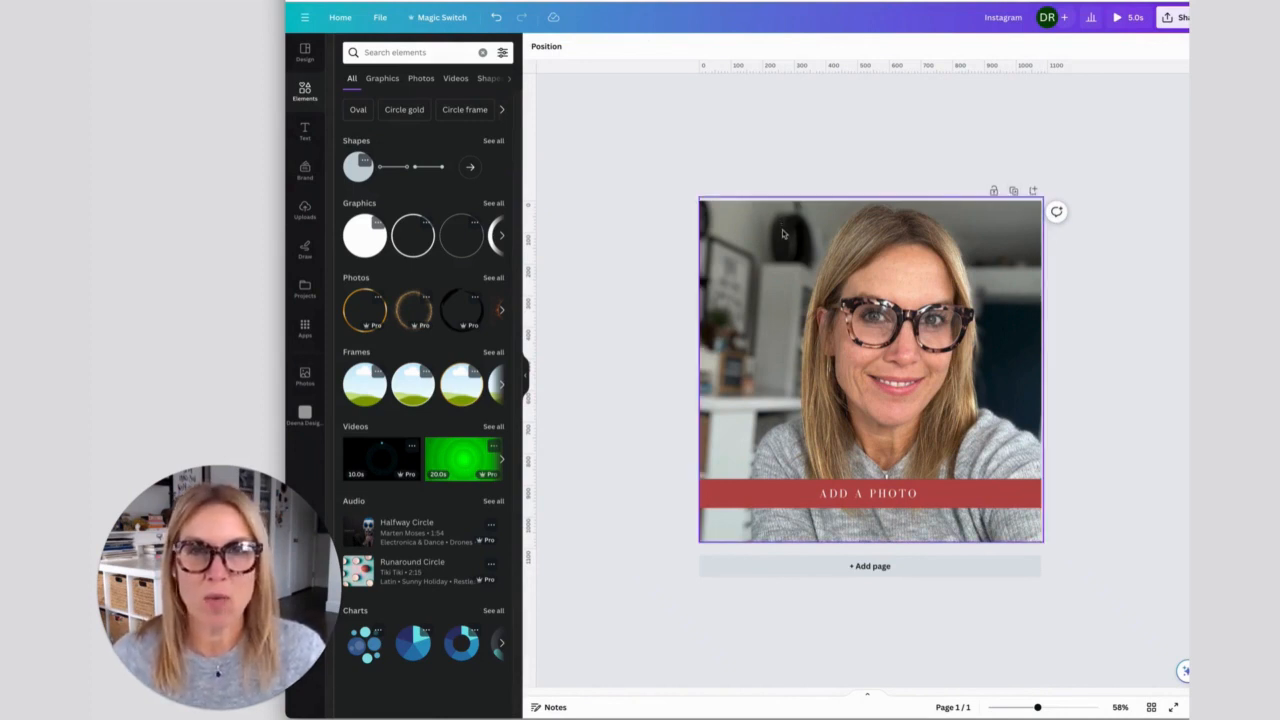
- Duplicate the page and recolor the bar on page 2 to the black document color
click(1014, 191)
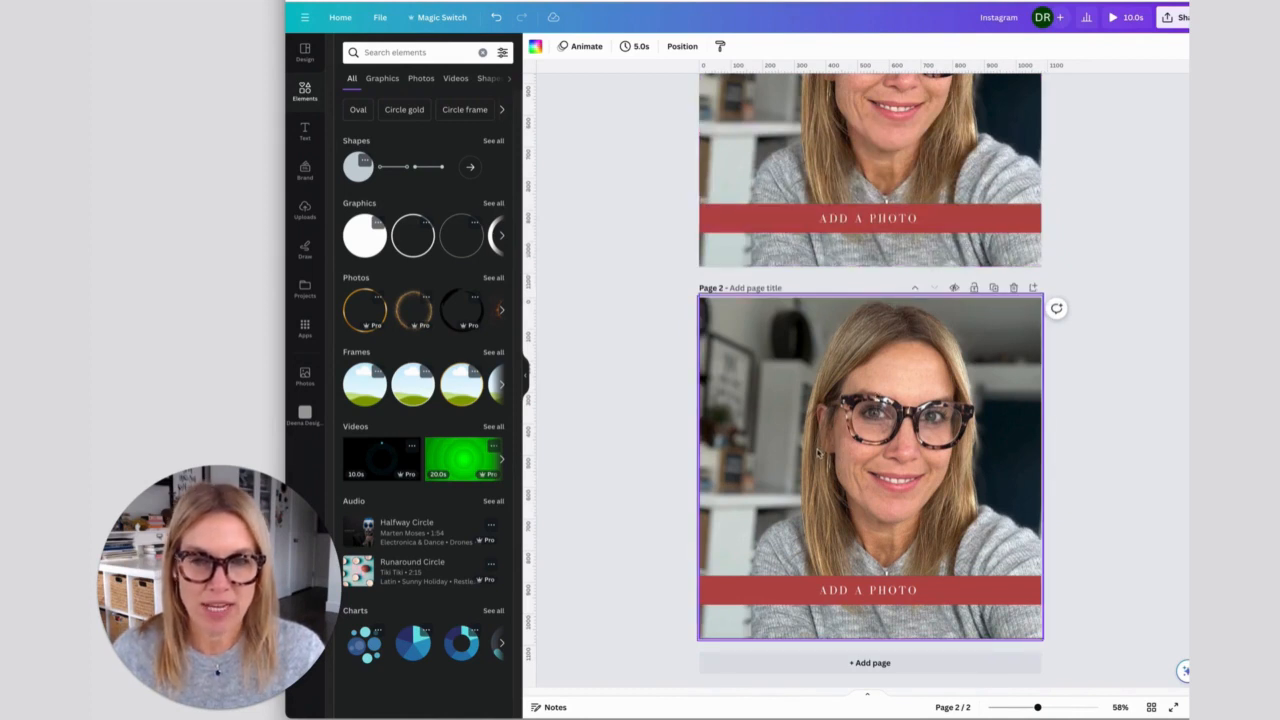
click(808, 466)
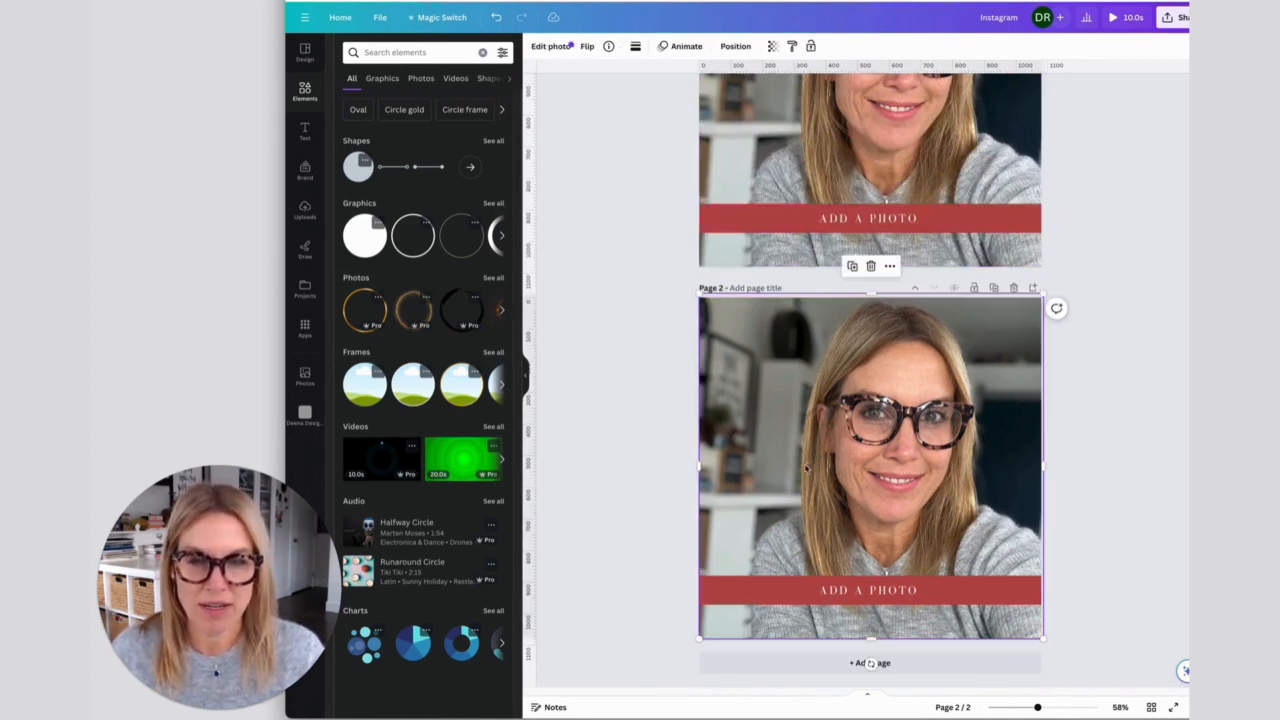
click(722, 596)
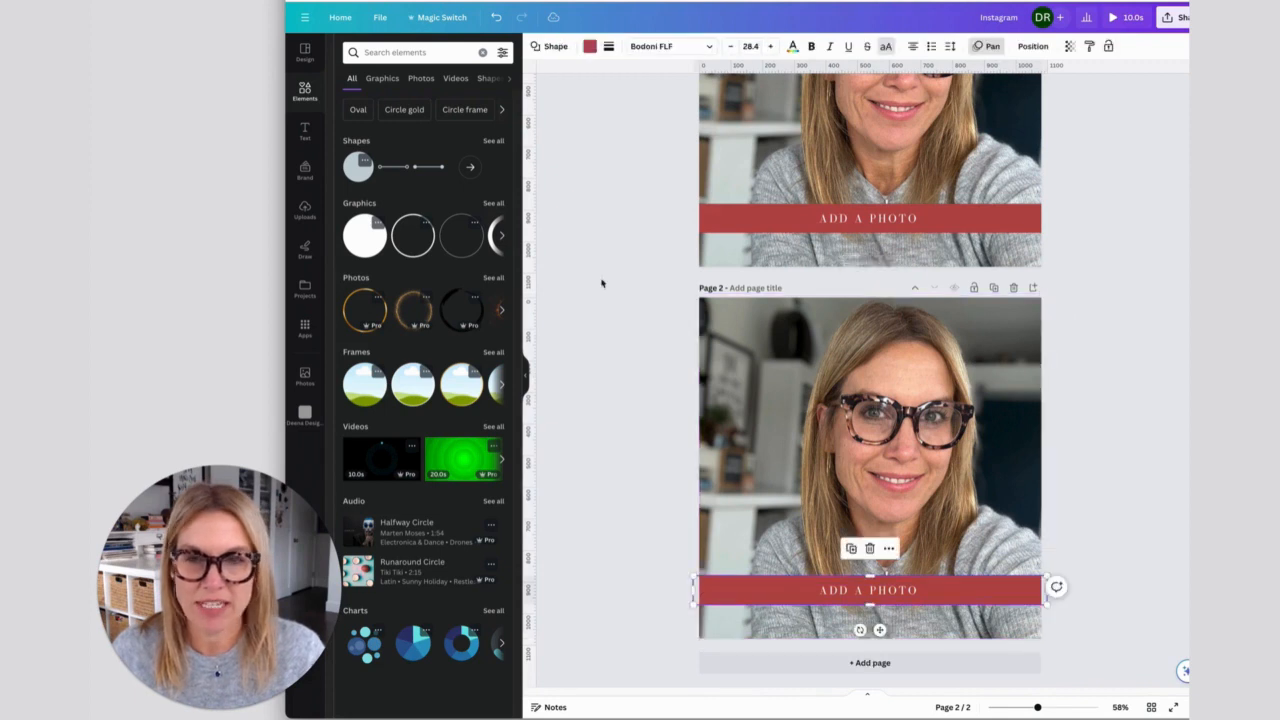
click(590, 46)
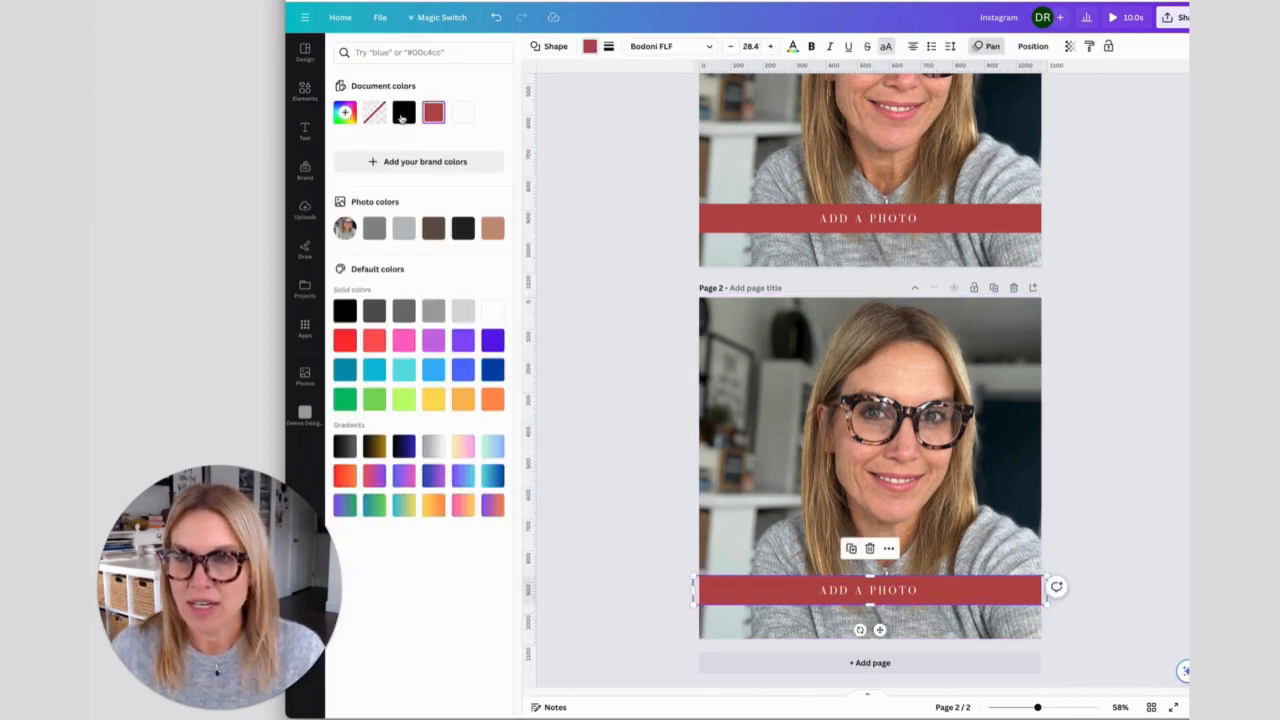
click(403, 115)
click(621, 500)
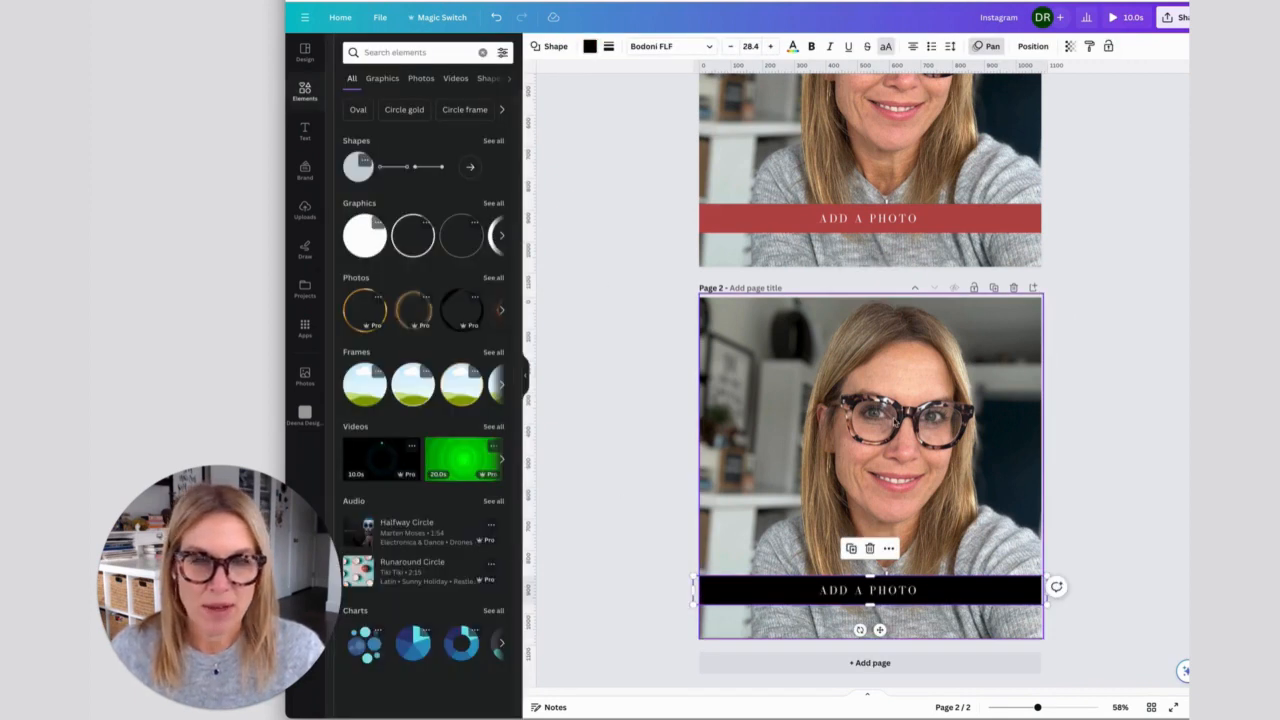
- Shift the page 2 photo sideways so the first part of the page is uncovered
click(893, 422)
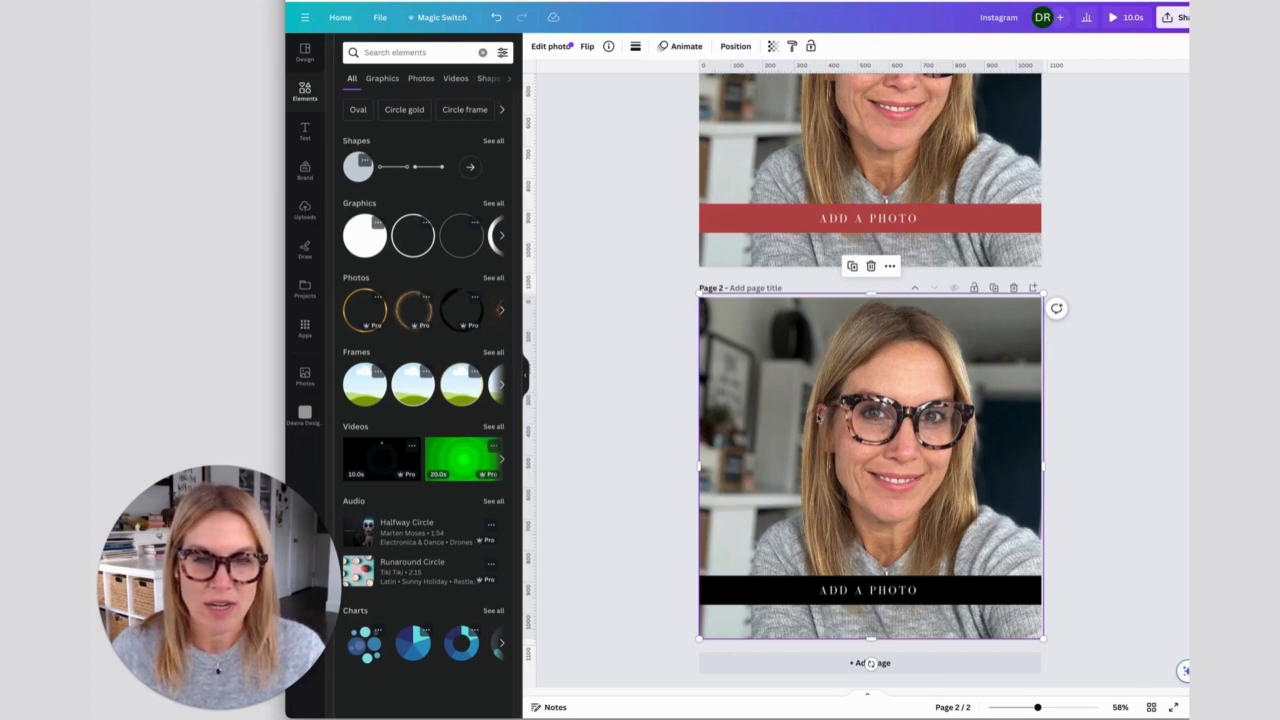
drag(816, 416, 952, 418)
click(778, 426)
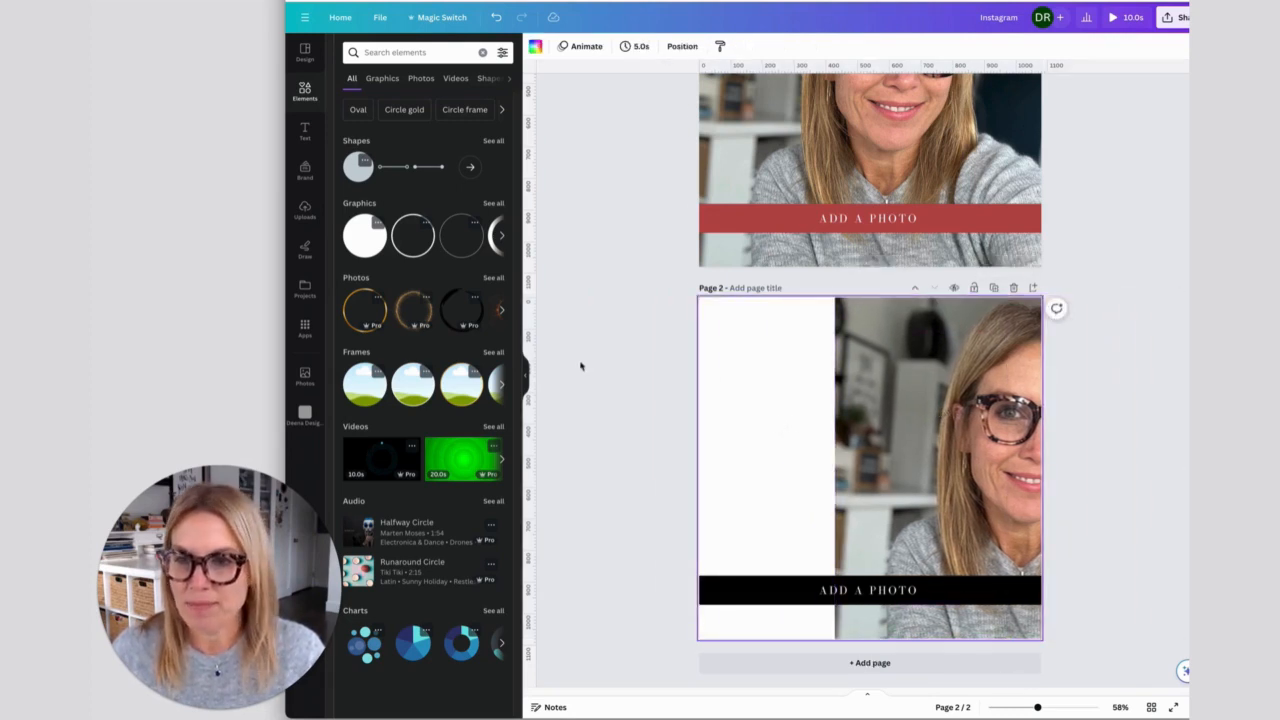
- Search the elements for "circle frame" and add the first plain circle frame to page 2
click(408, 50)
text(cir)
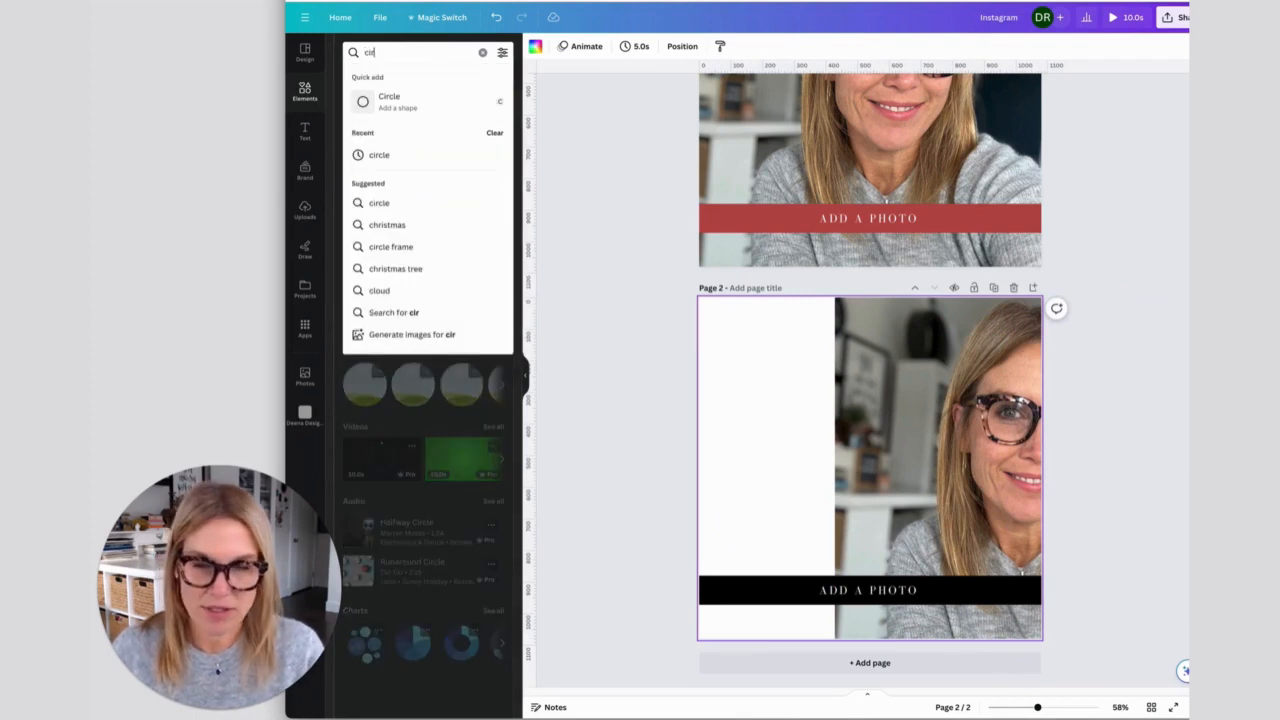
text(cle frame)
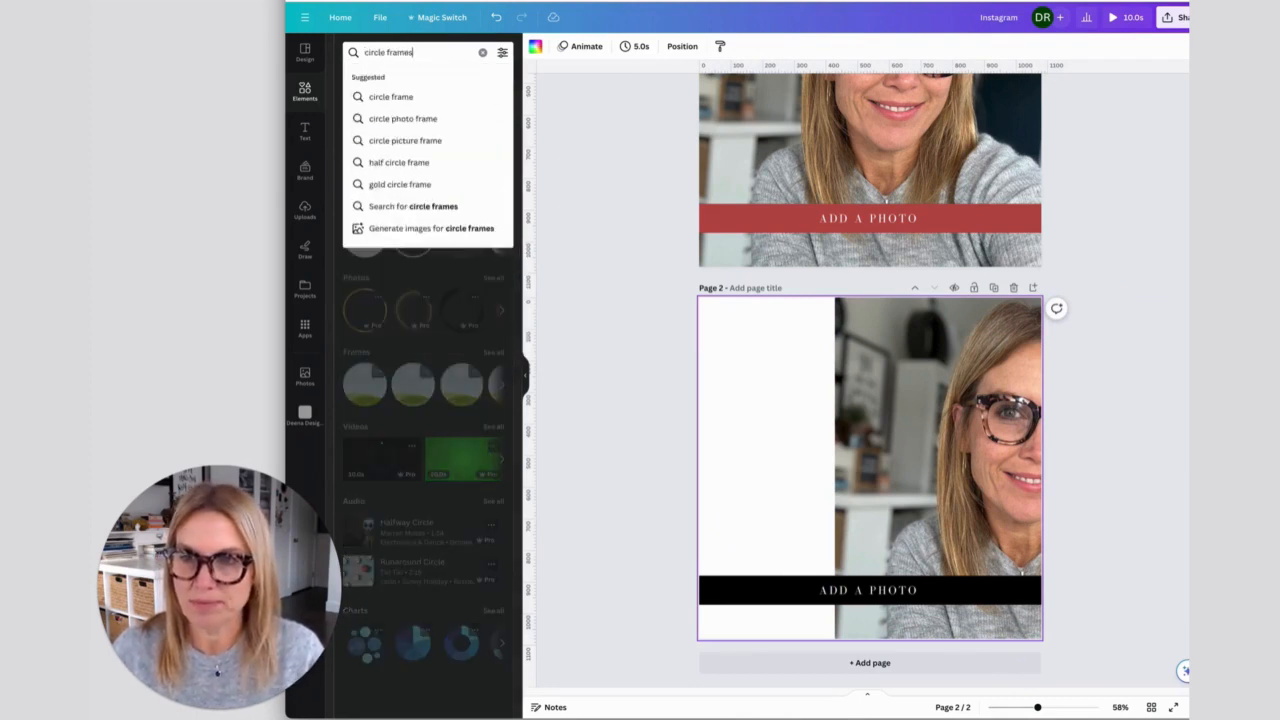
key(Return)
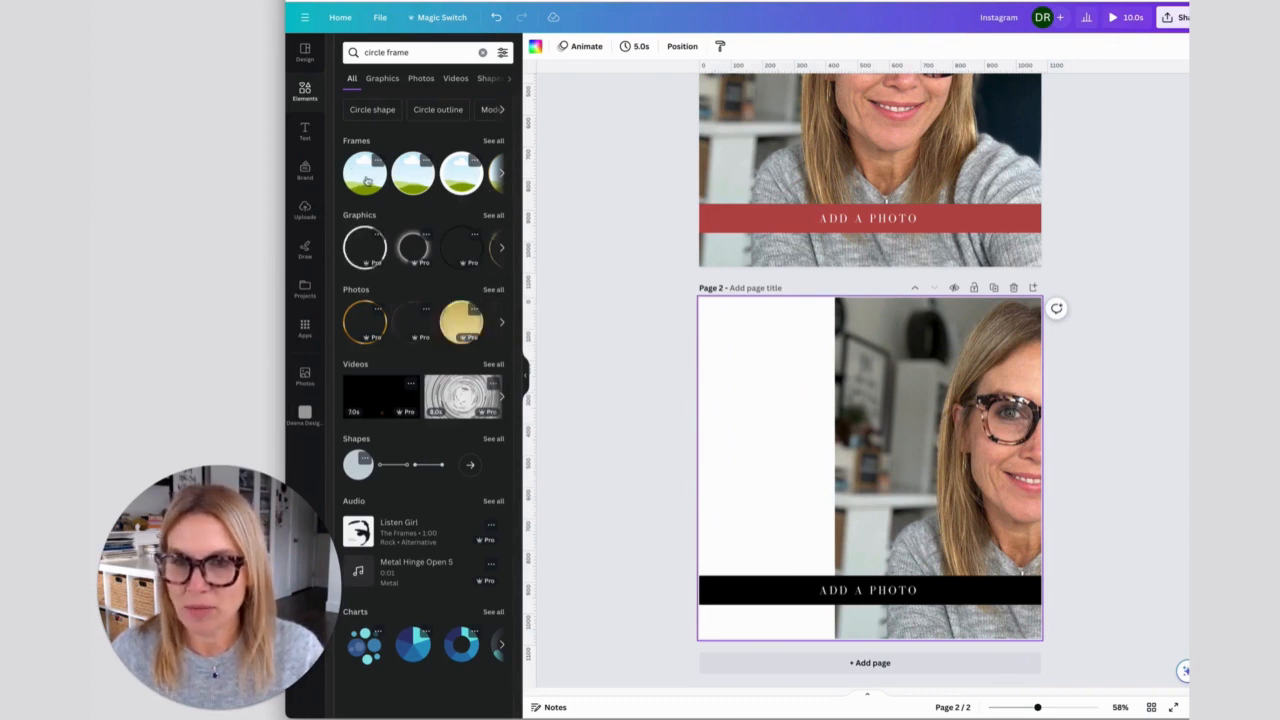
click(369, 175)
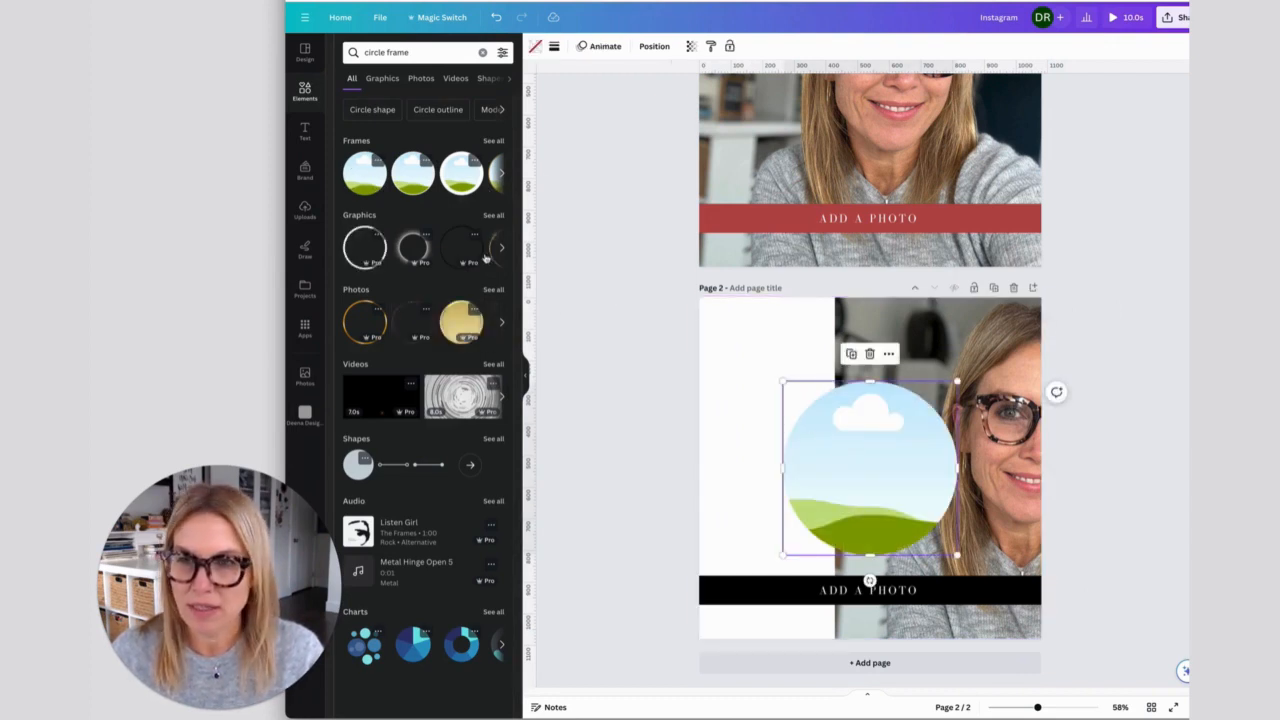
- Bring the page 2 photo's layer above the circle frame and drop the photo into the frame
drag(975, 335, 933, 333)
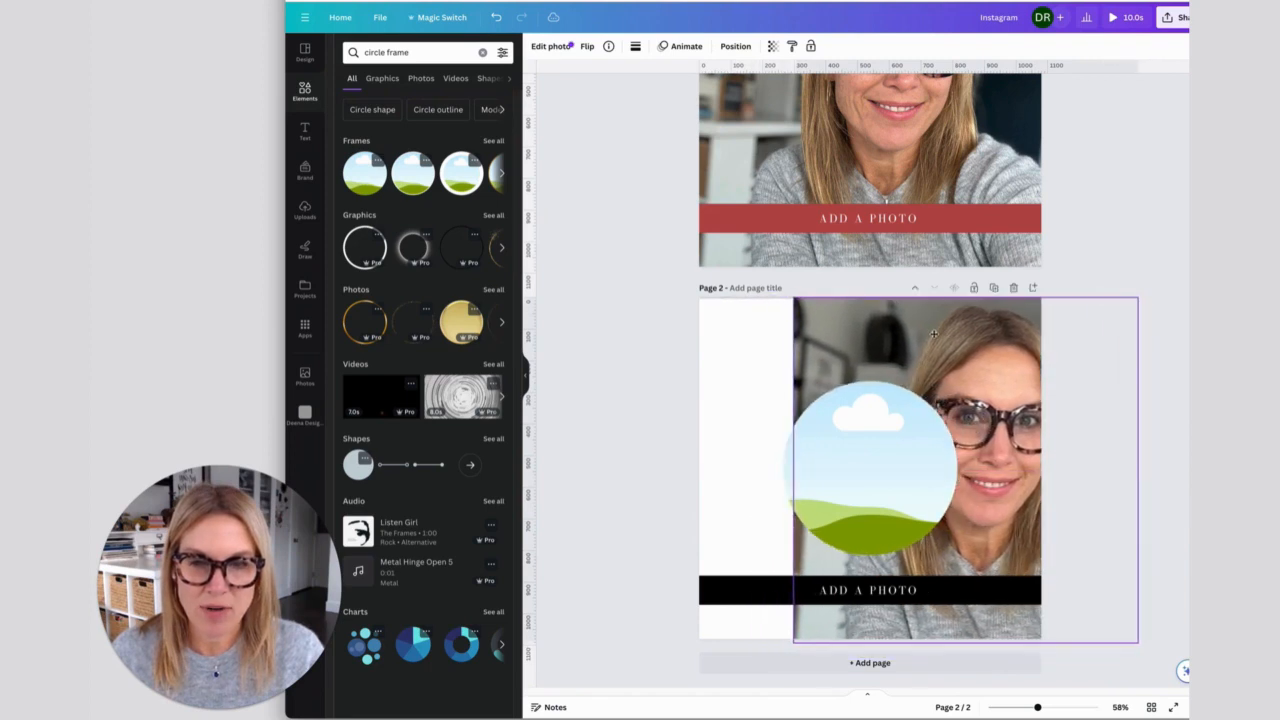
click(736, 46)
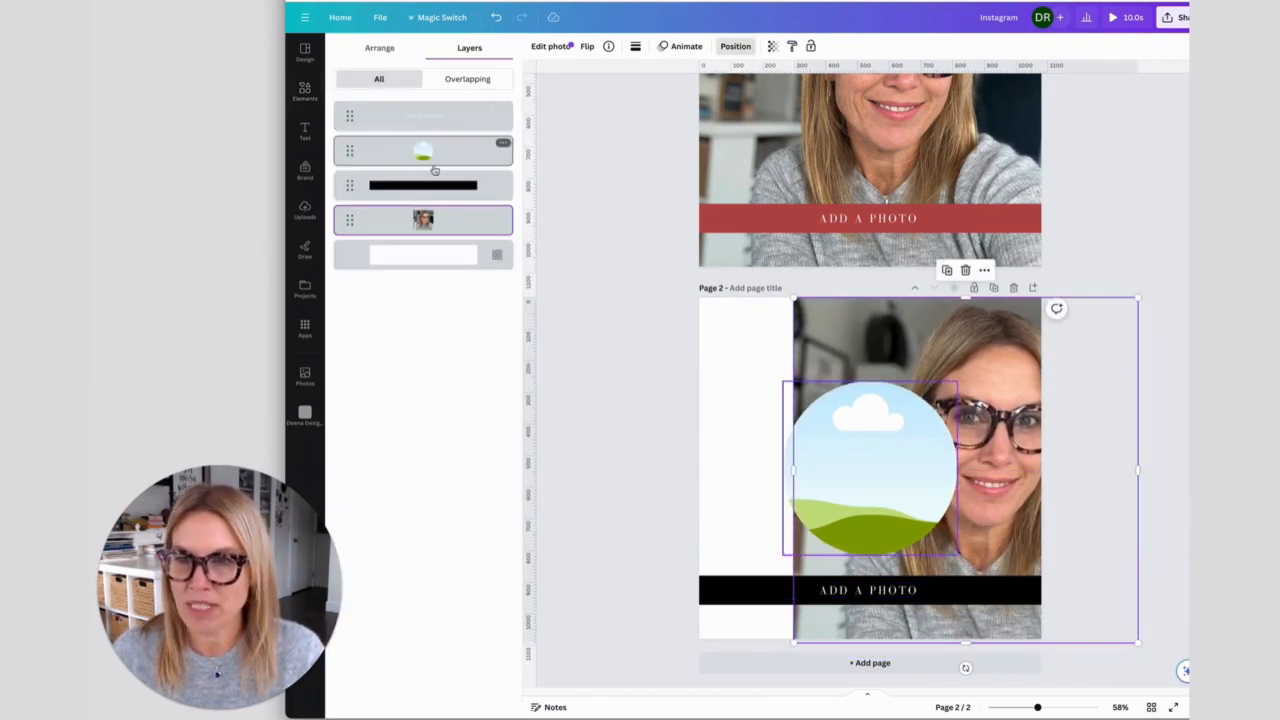
drag(430, 219, 430, 148)
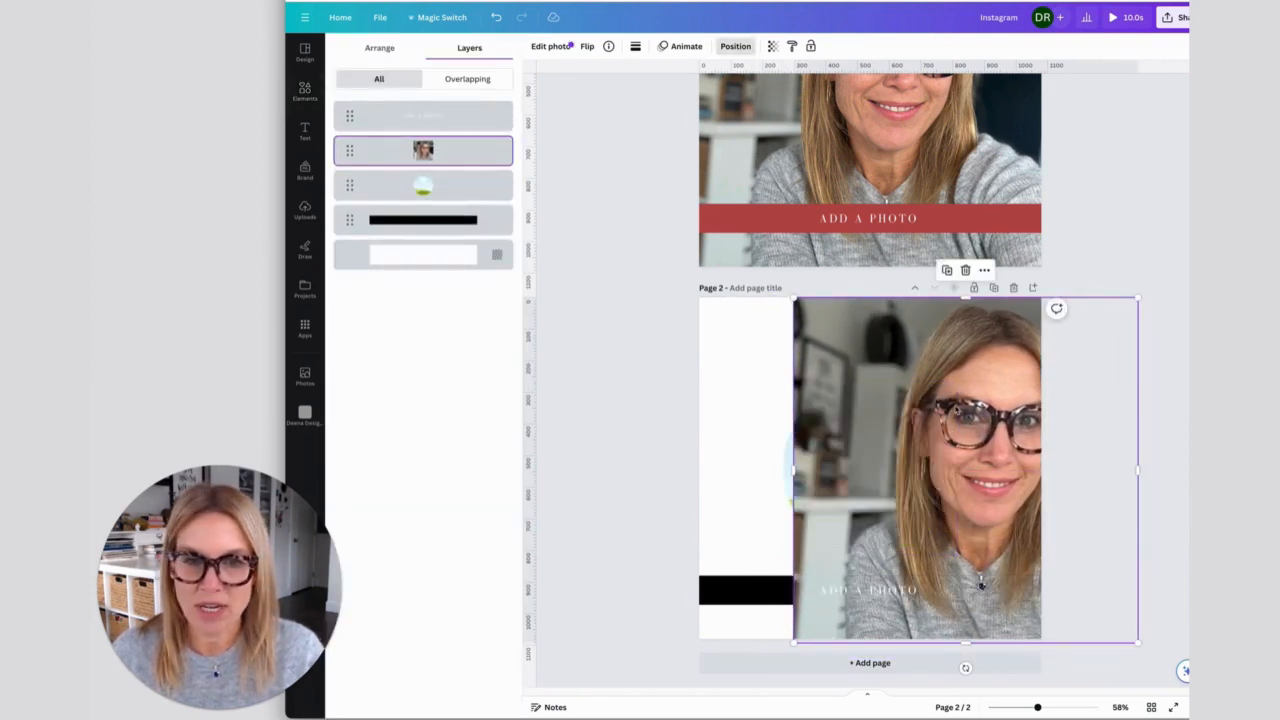
drag(980, 583, 880, 408)
click(733, 487)
- Enlarge the photo slightly inside the circle frame and reposition it so the face is well placed
double_click(855, 492)
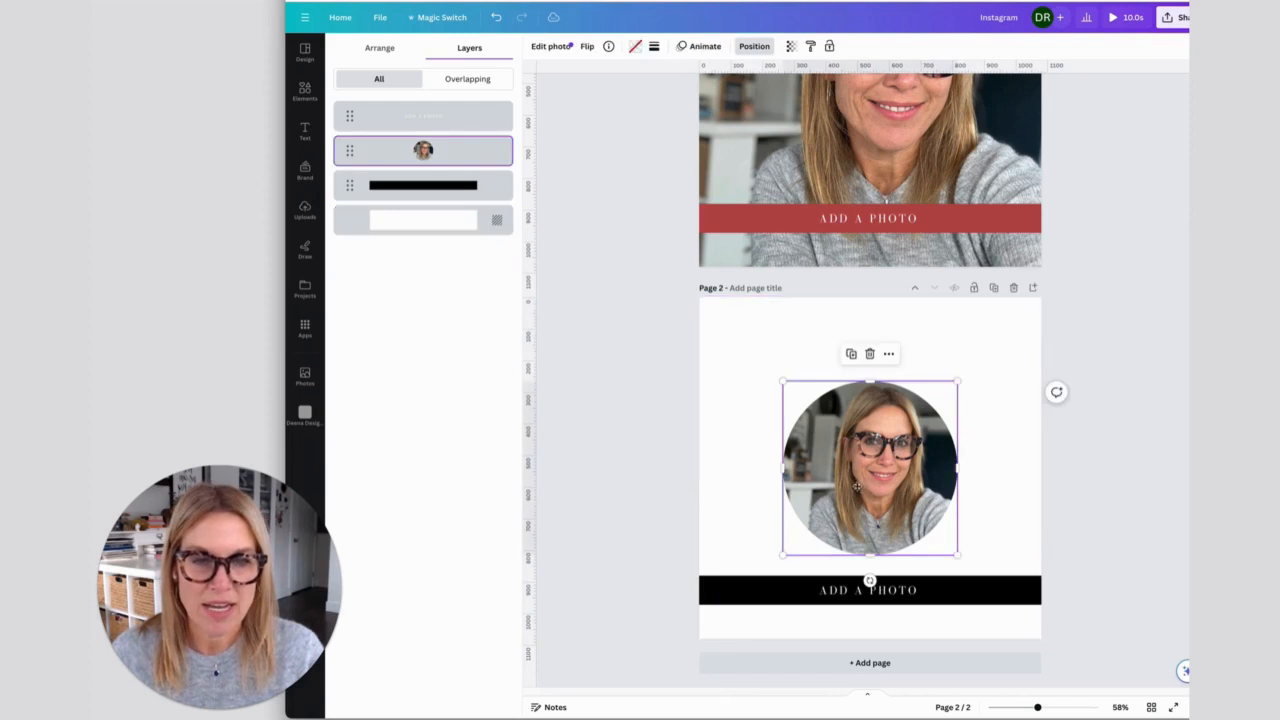
drag(768, 364, 761, 356)
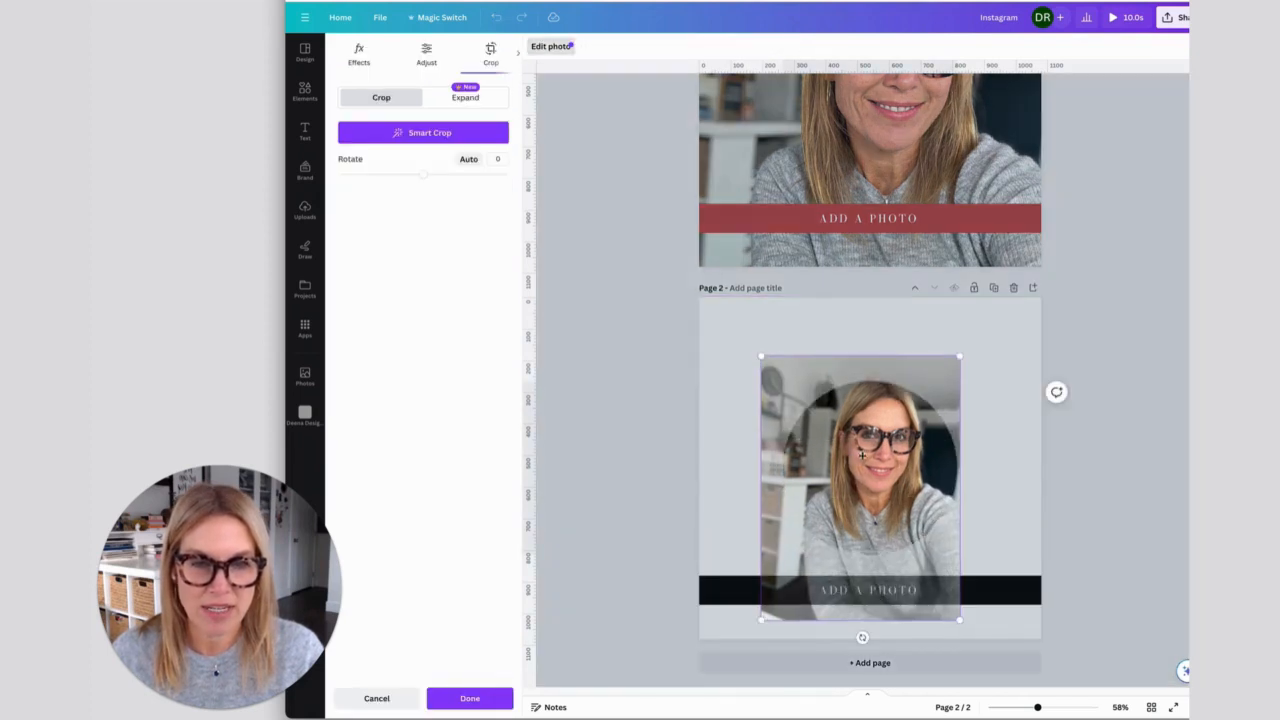
drag(862, 455, 866, 463)
click(730, 441)
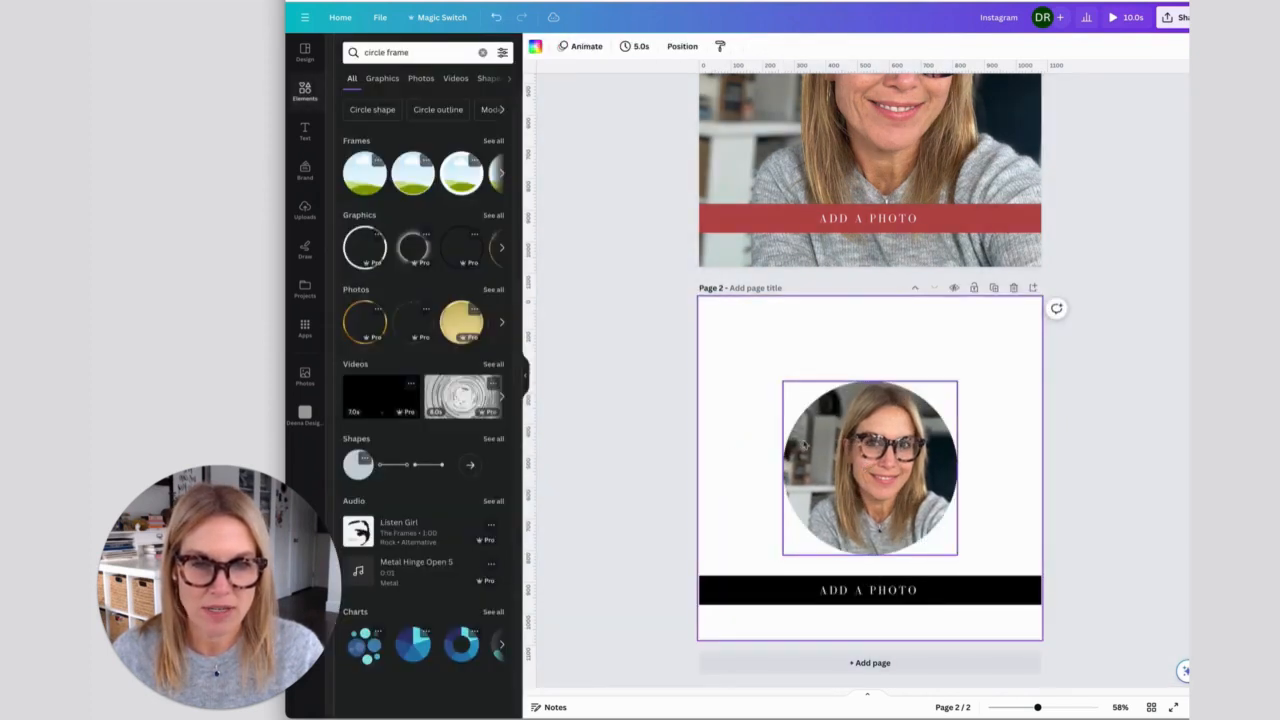
- Enlarge the circle frame above the black bar and center it horizontally on page 2
drag(781, 366, 770, 354)
drag(960, 543, 963, 548)
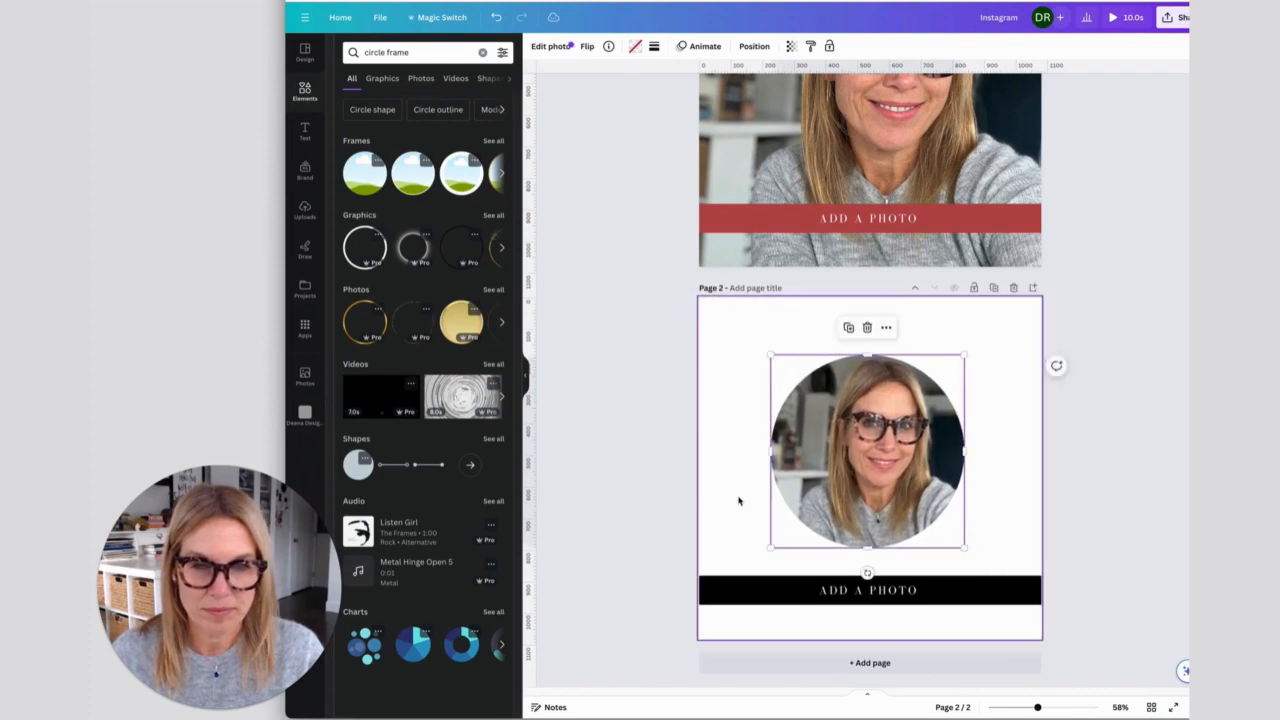
drag(842, 477, 845, 477)
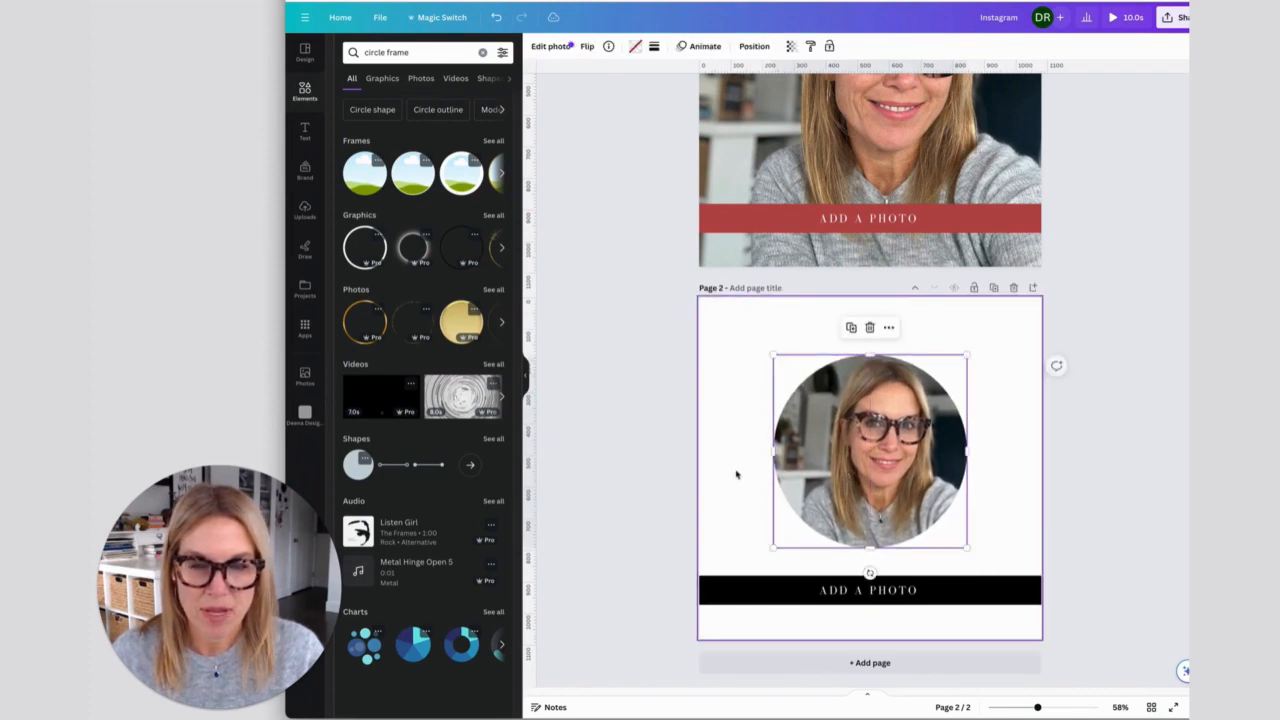
- Try the red document color as the page 2 background, and set it back to white
click(731, 506)
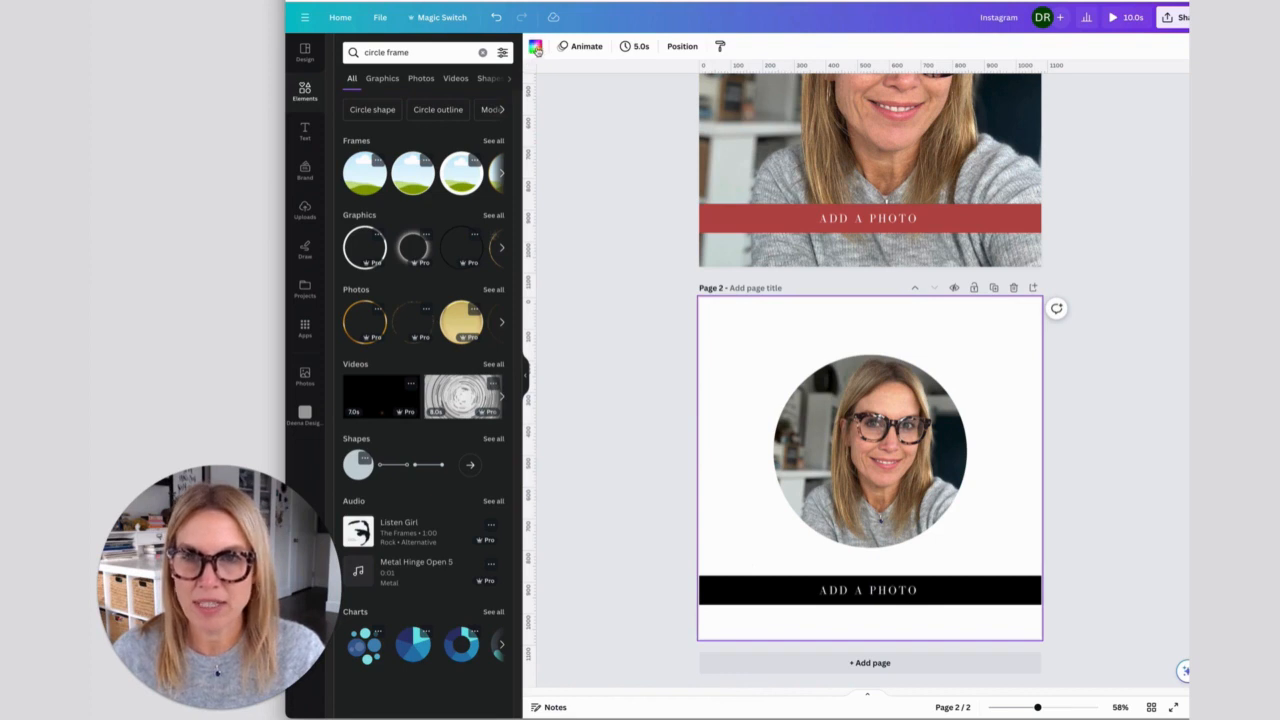
click(536, 48)
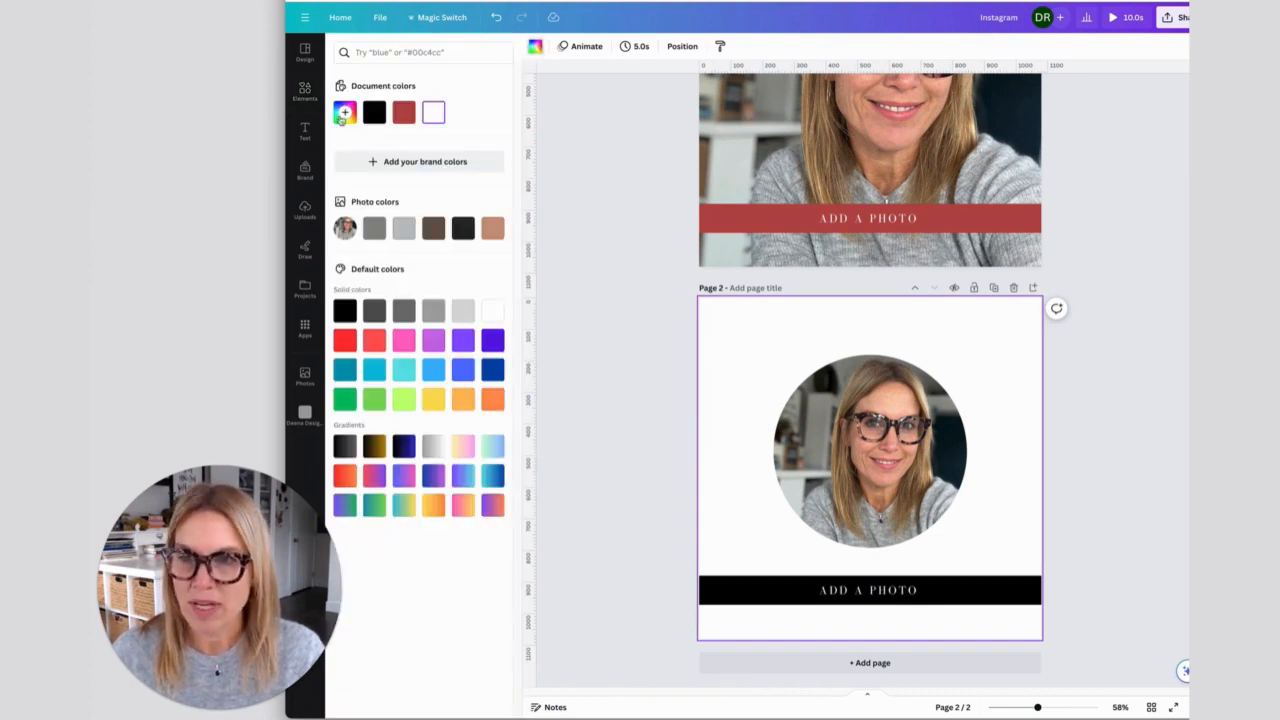
click(404, 113)
click(430, 114)
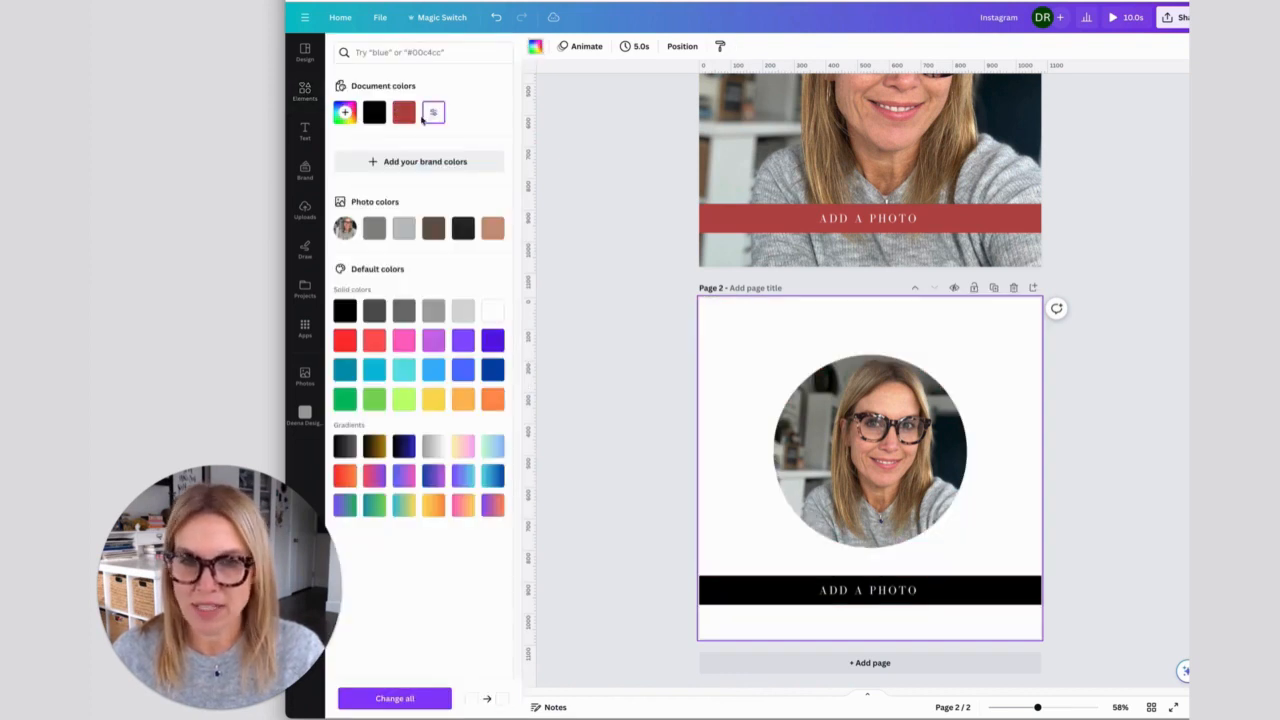
- Set the page 2 background to the custom solid color #F4EDED and close the side panel
click(346, 116)
drag(348, 171, 346, 167)
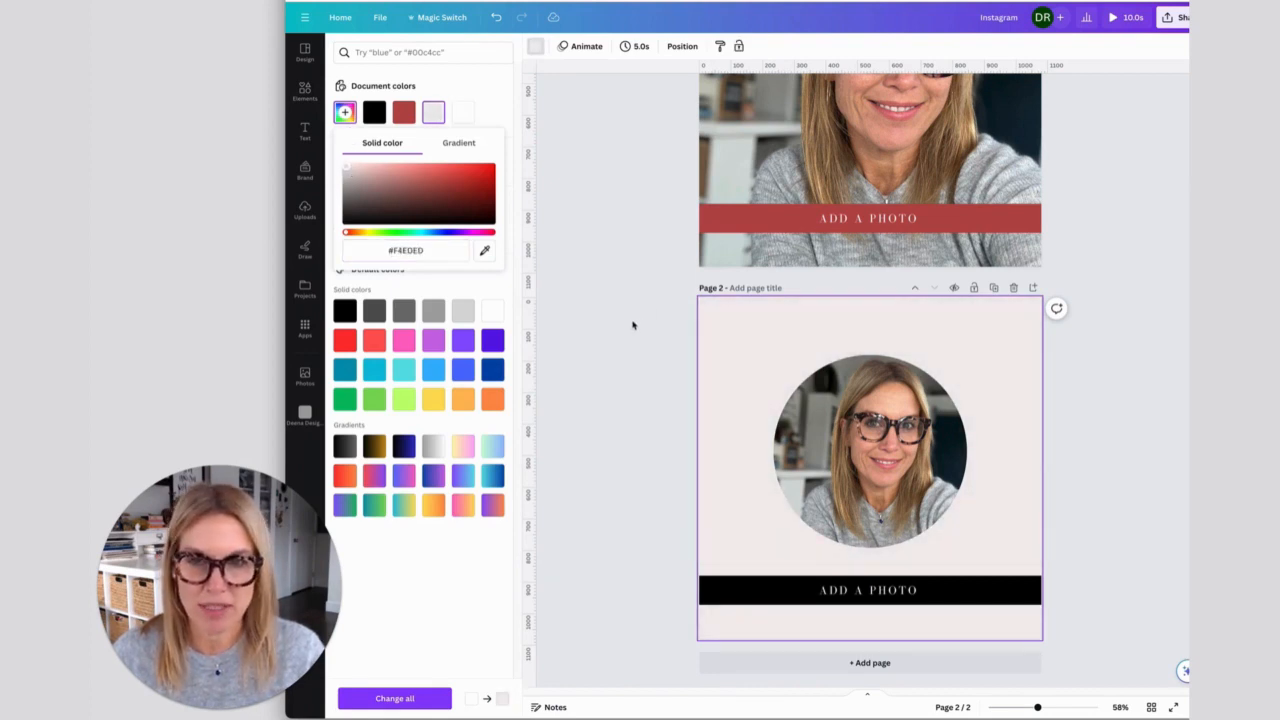
click(600, 340)
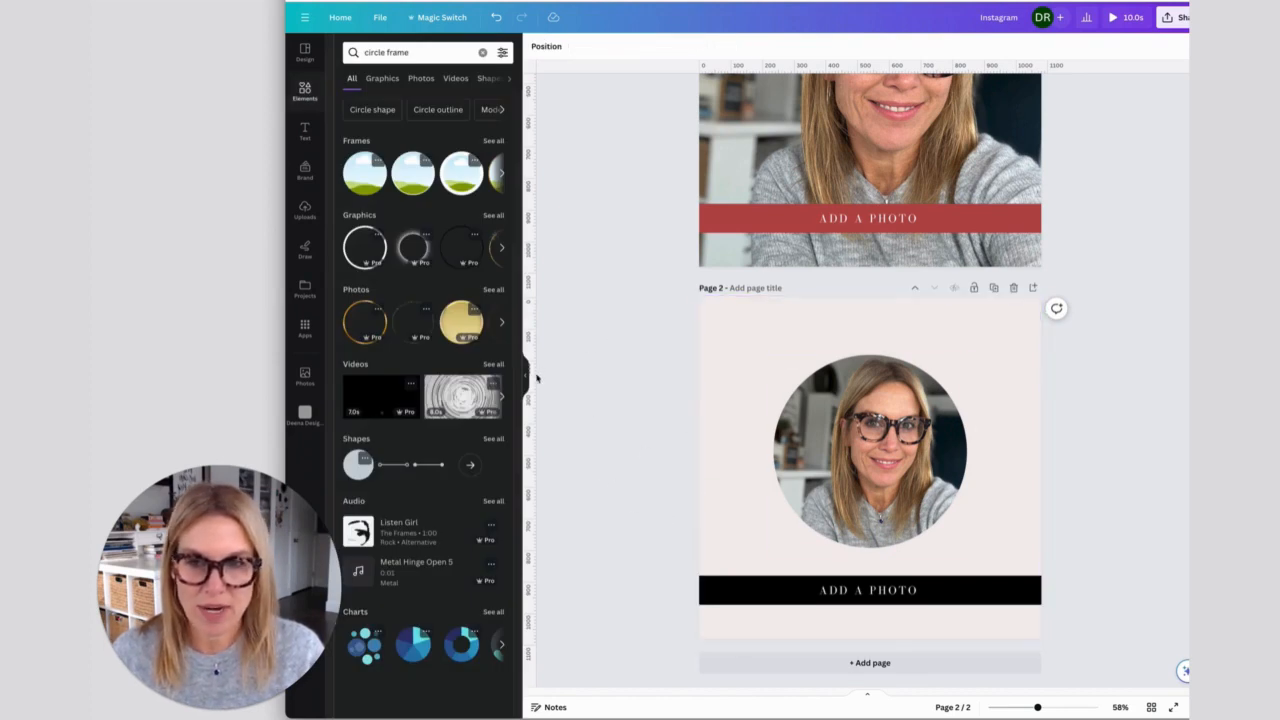
click(526, 377)
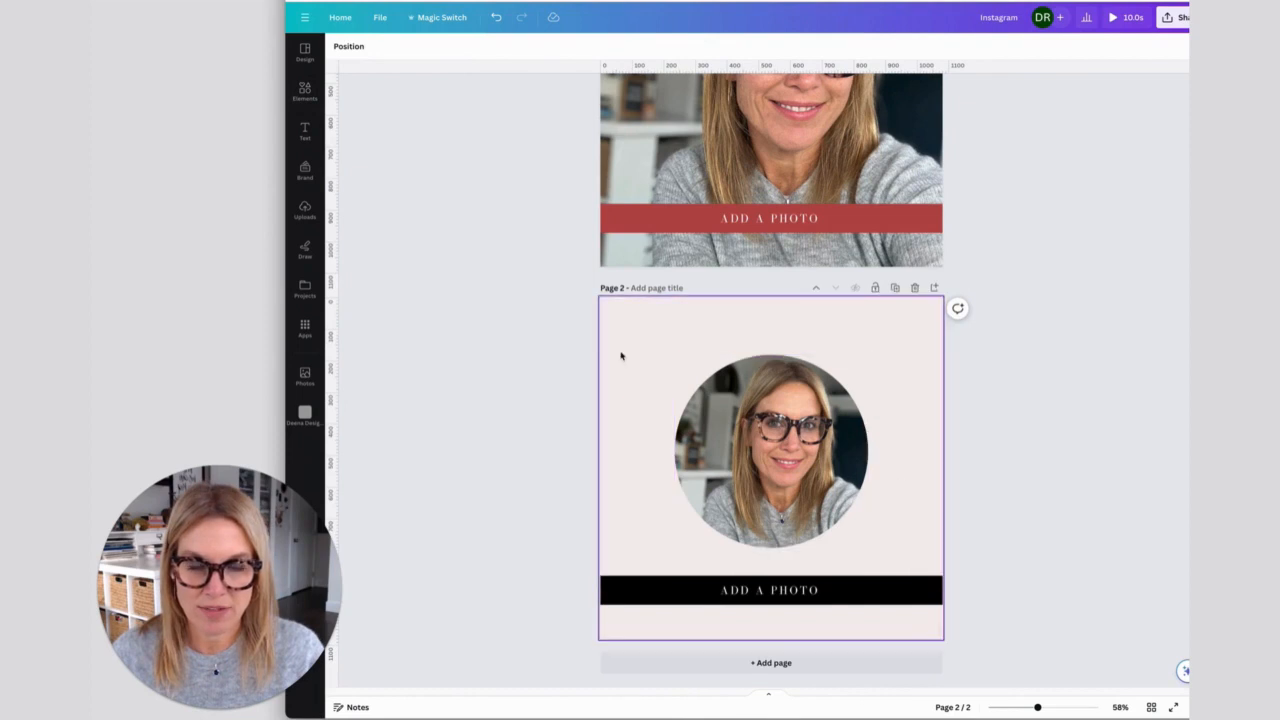
- Add a circle shape to page 2, enlarge it slightly beyond the photo frame, and center it over the photo
key(c)
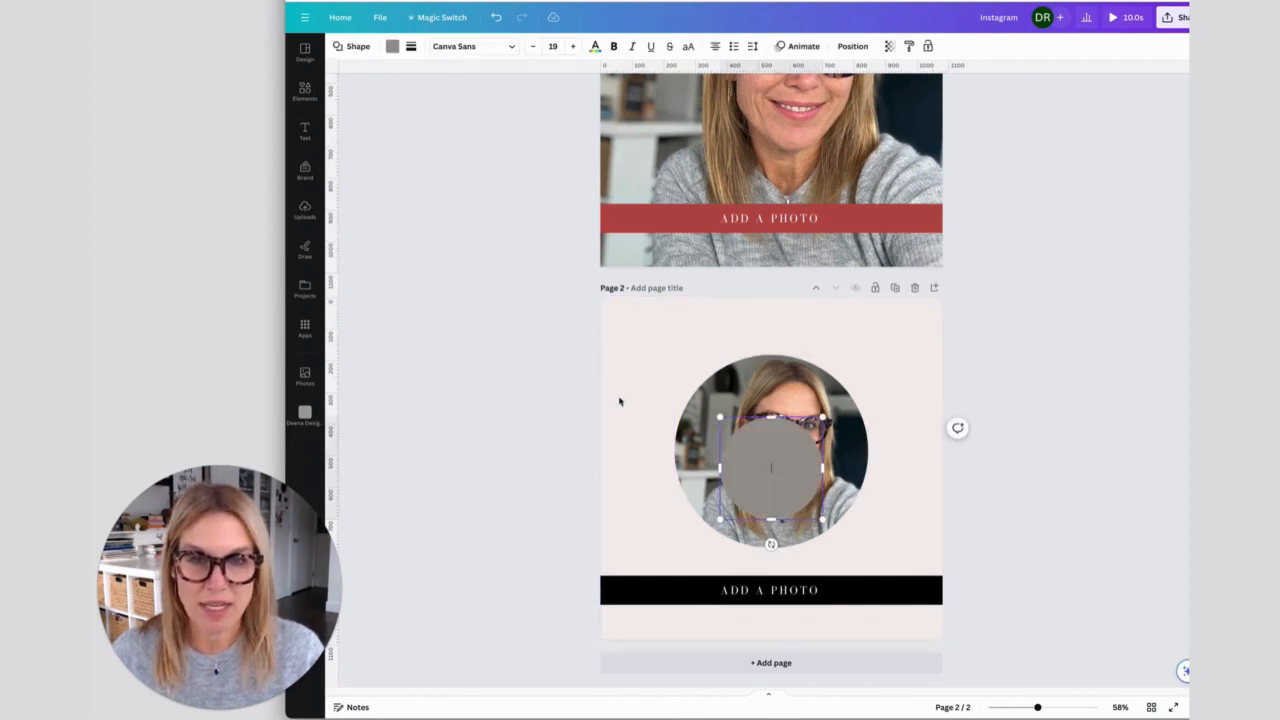
drag(720, 418, 641, 346)
drag(825, 521, 856, 554)
drag(755, 388, 778, 391)
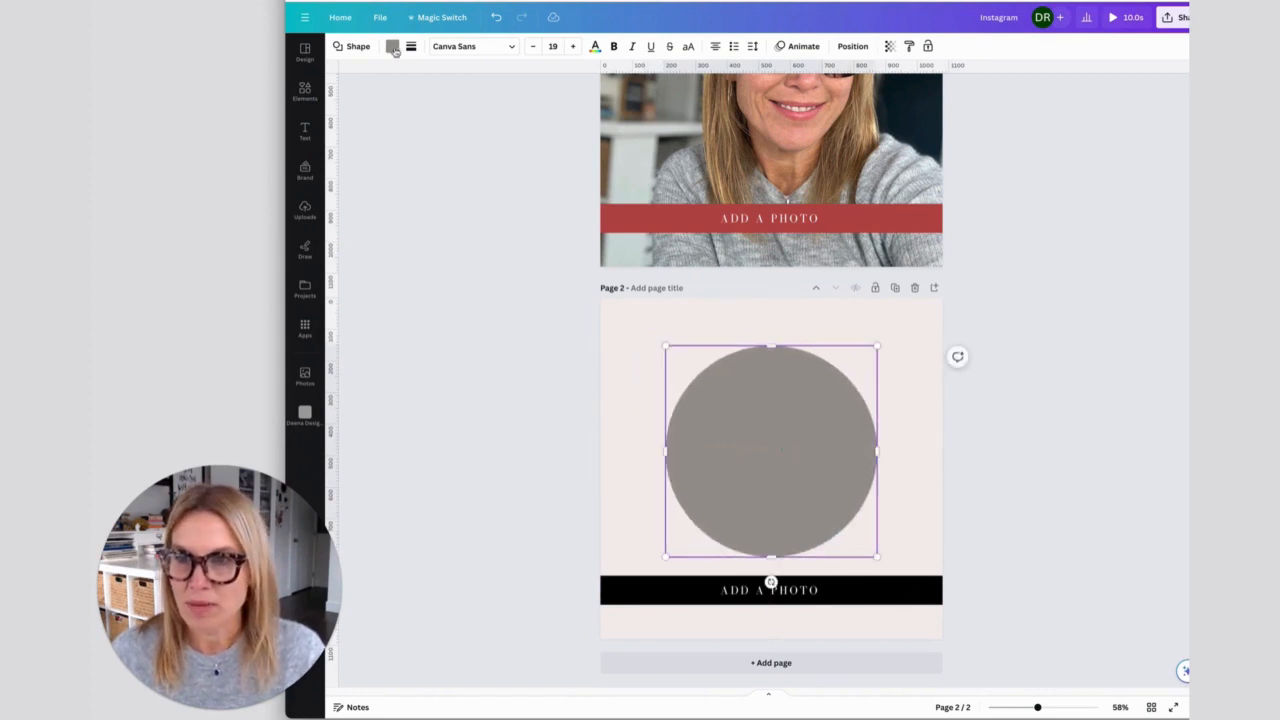
- Remove the new circle's fill and give it a solid border with a weight of 4
click(392, 46)
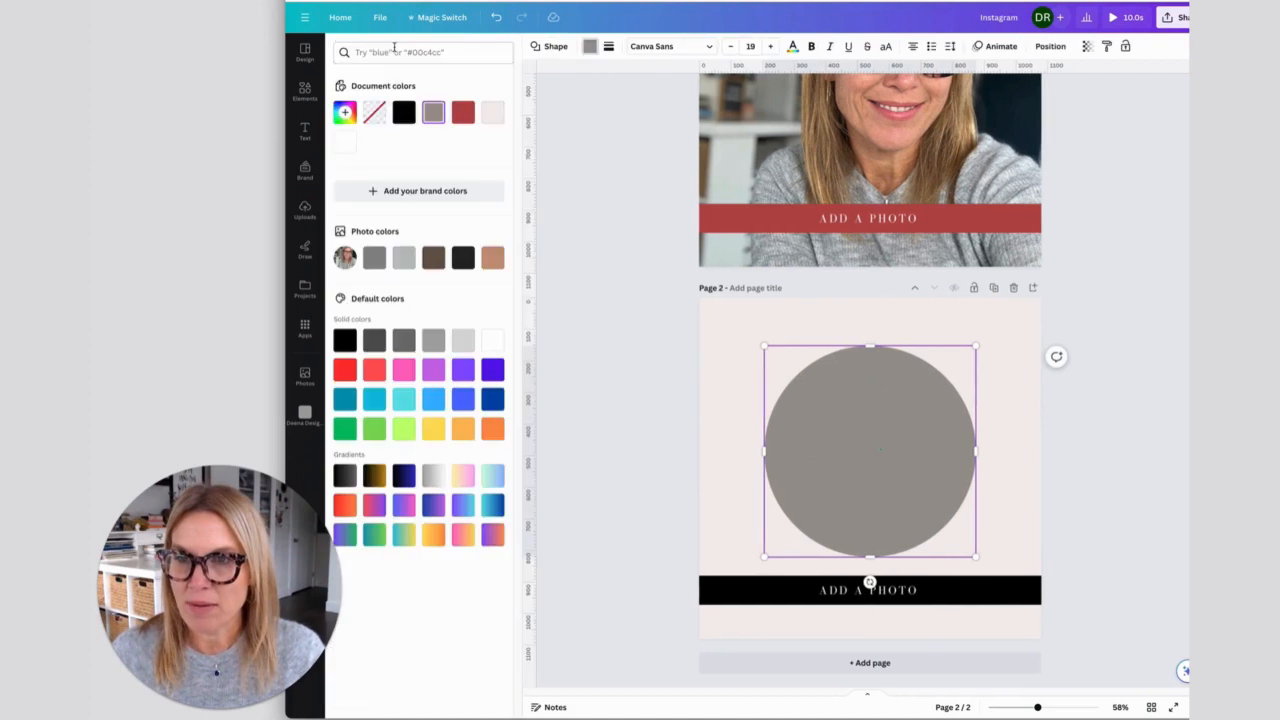
click(373, 113)
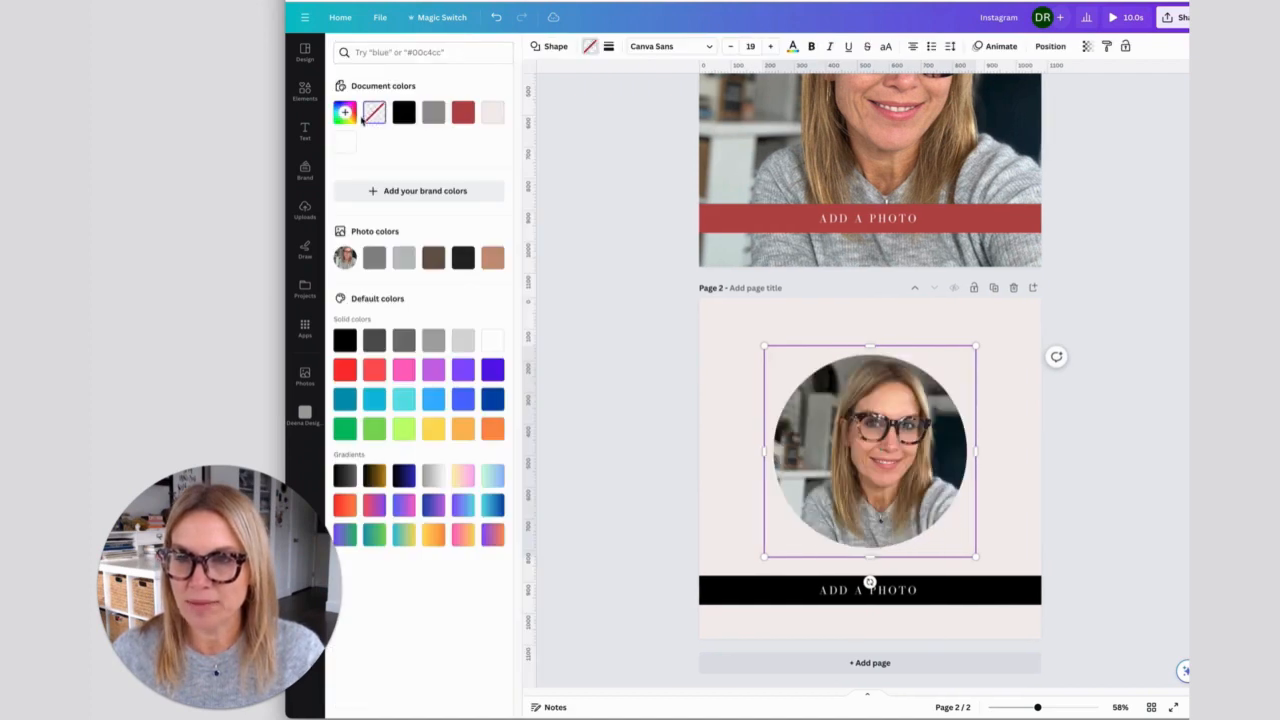
click(609, 48)
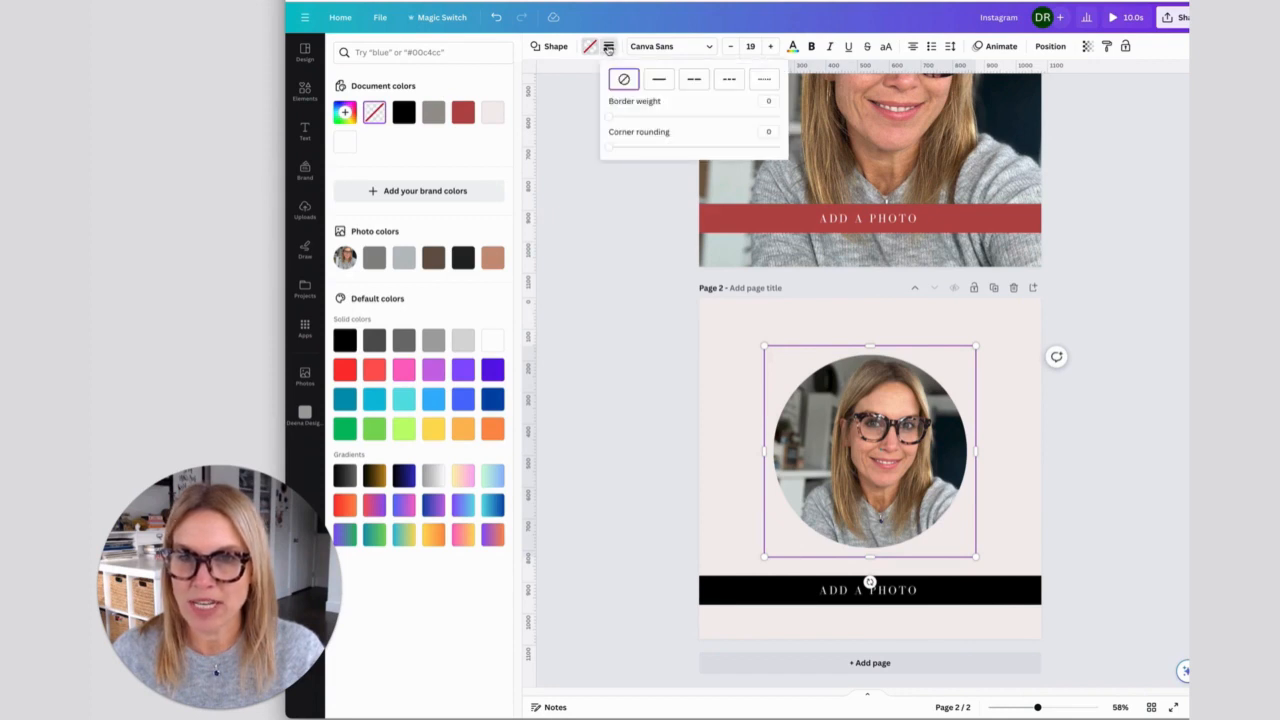
click(659, 80)
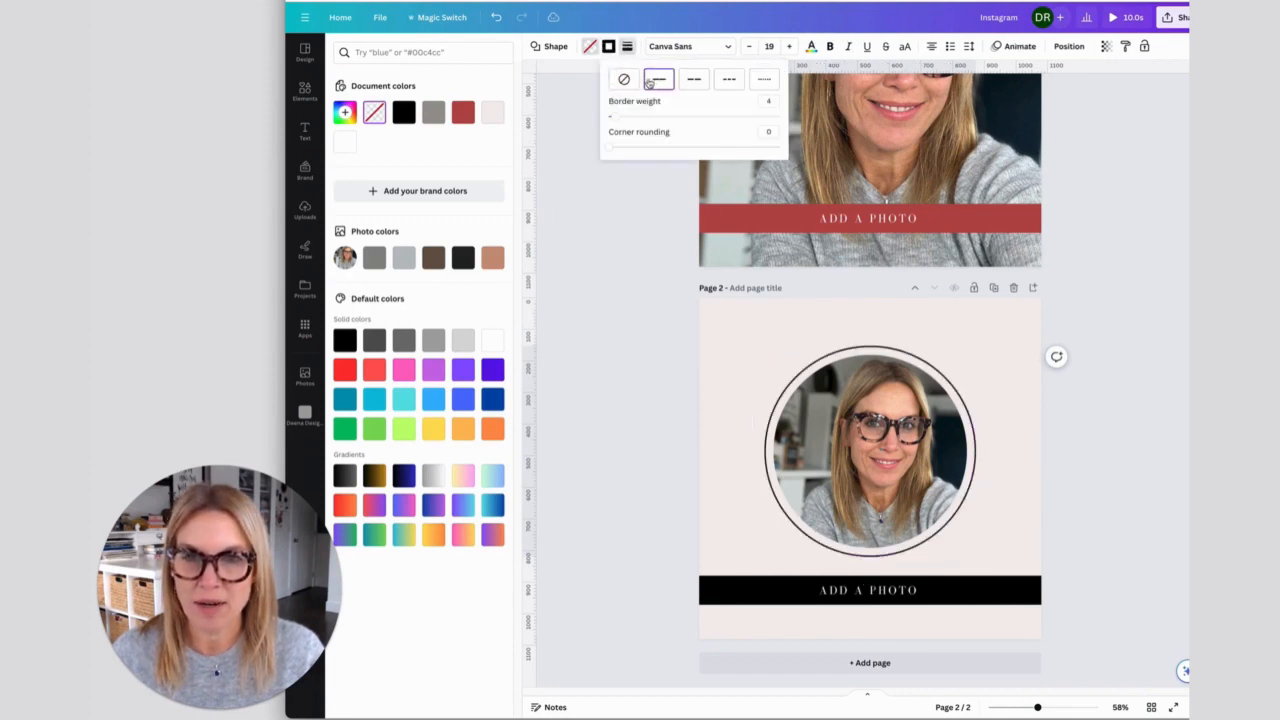
- Change the circle outline's border color to the red document color and deselect it
click(608, 47)
click(608, 48)
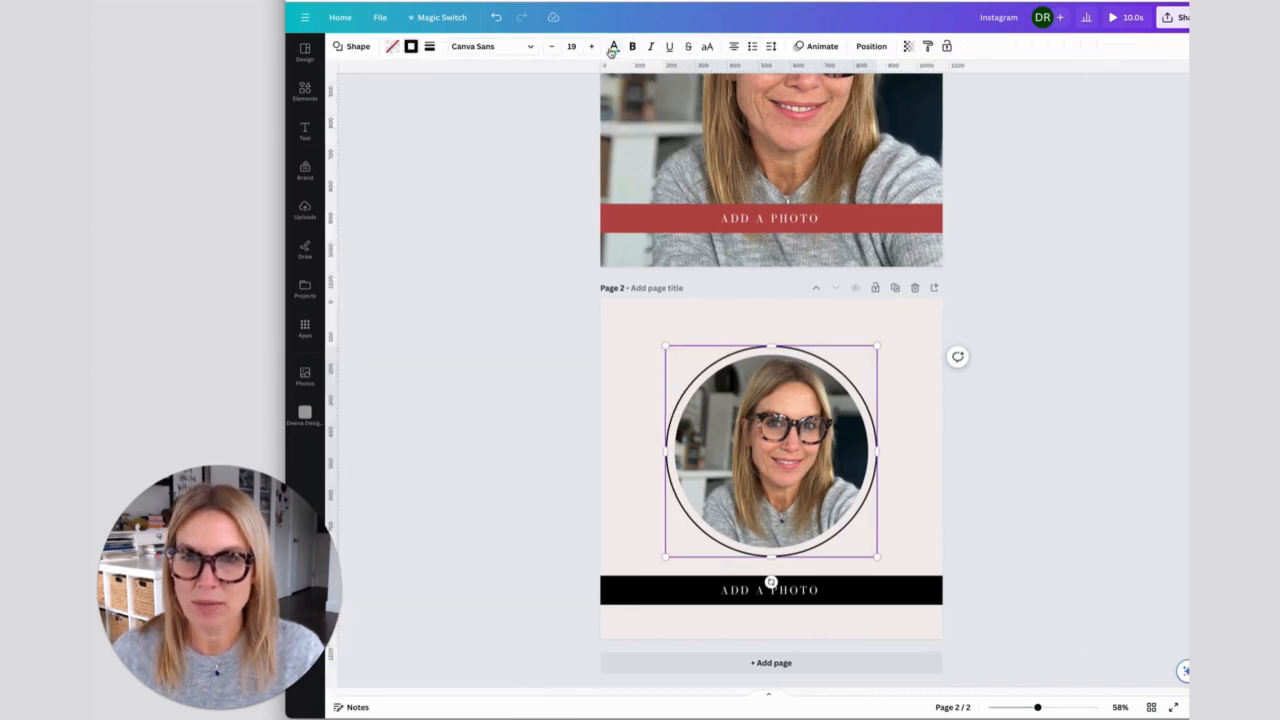
click(411, 50)
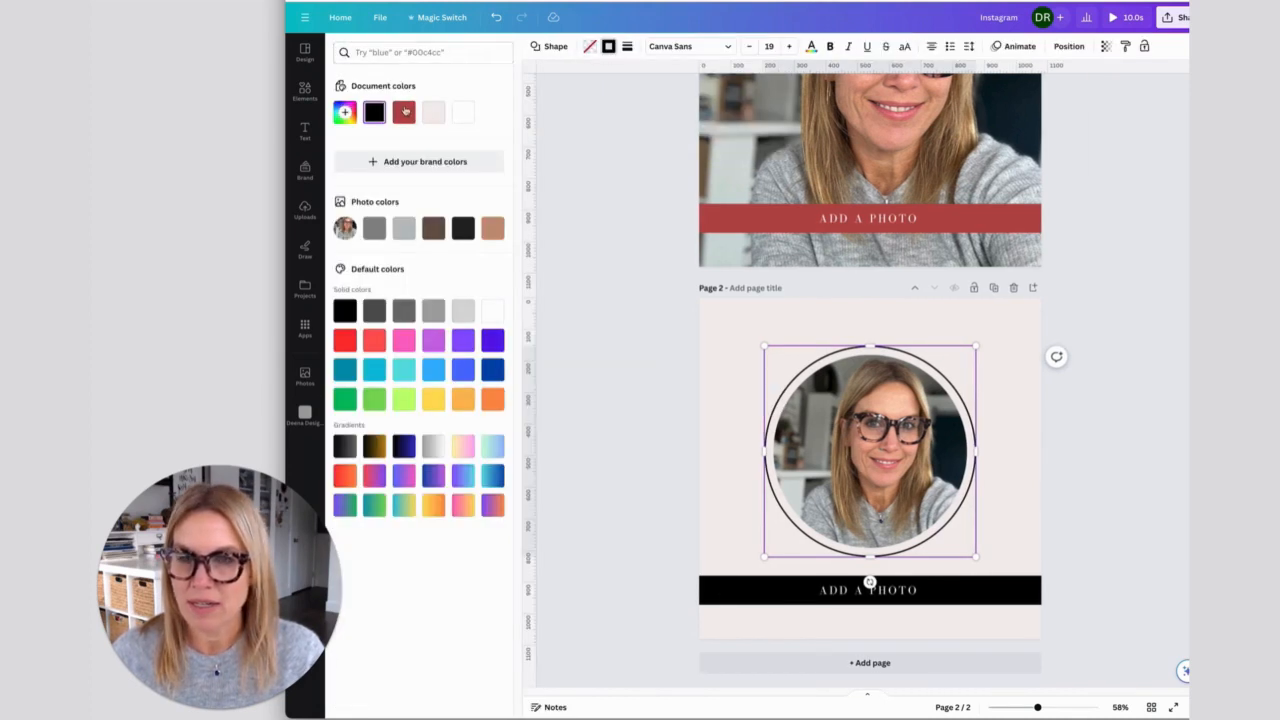
click(404, 111)
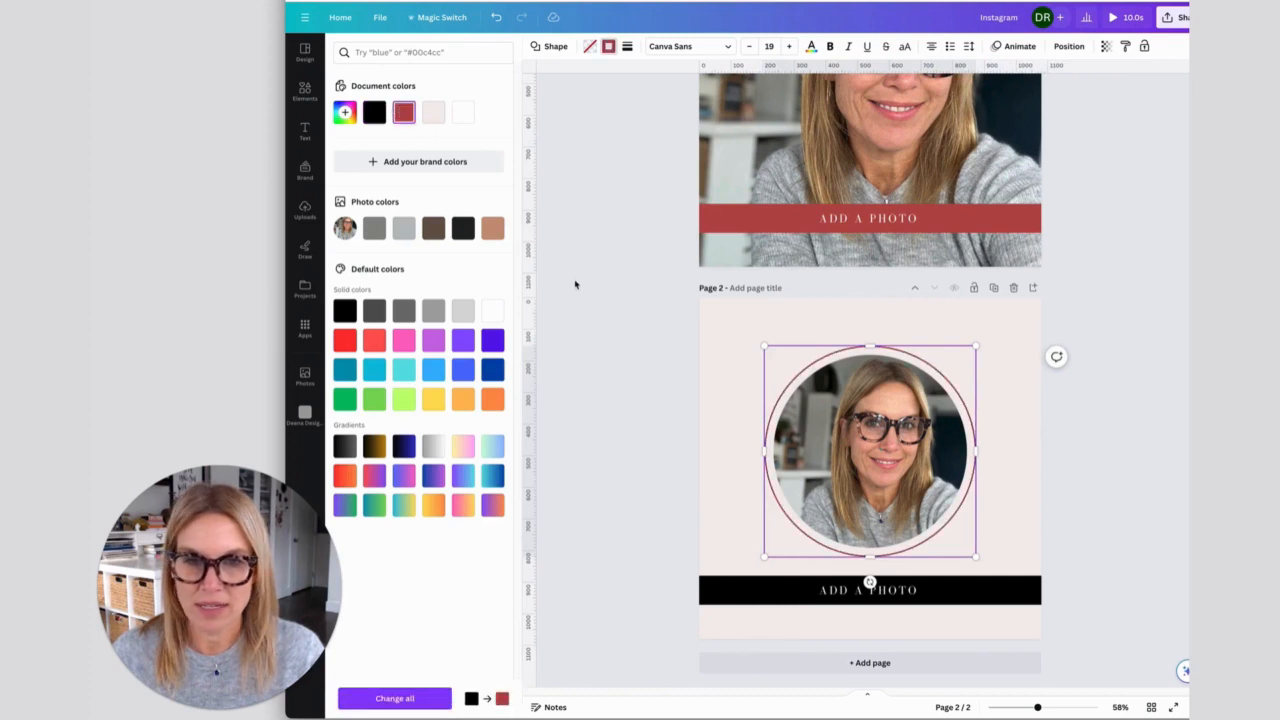
click(575, 285)
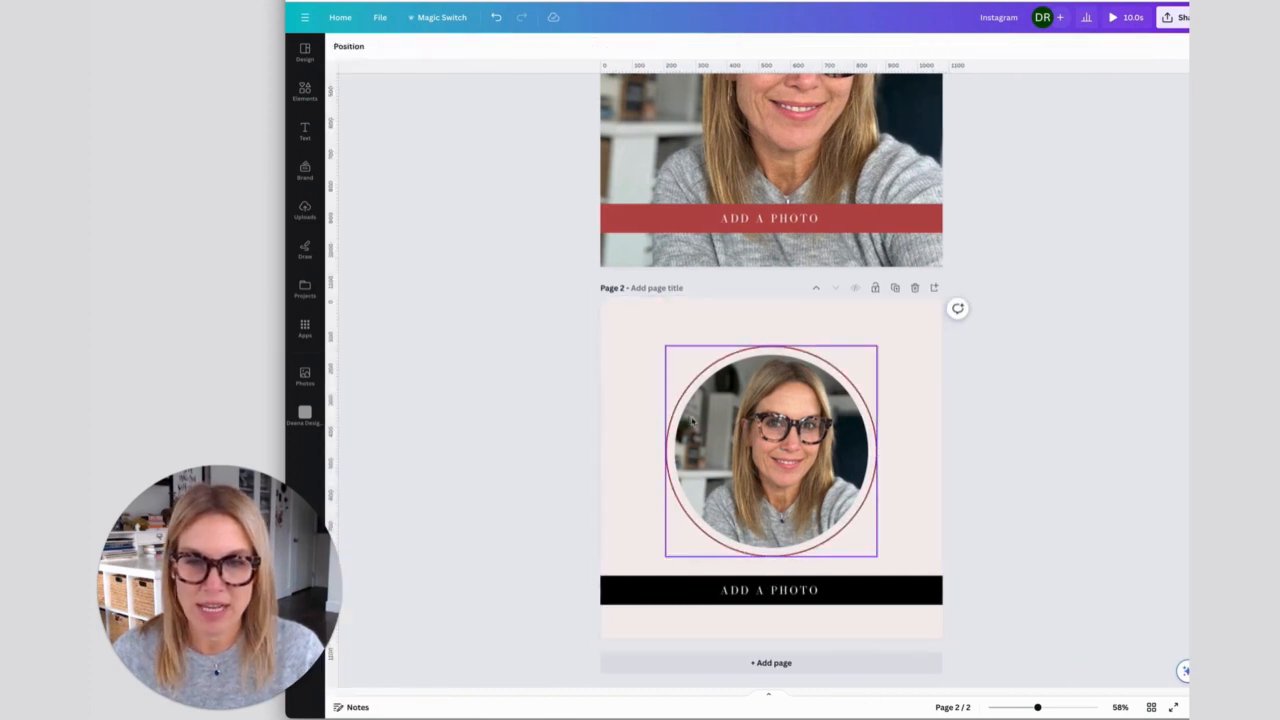
- Shift the ring off-center, align it with the photo frame on their centers, and move both back to the middle of page 2
drag(675, 419, 651, 417)
click(566, 383)
drag(570, 355, 870, 558)
click(898, 48)
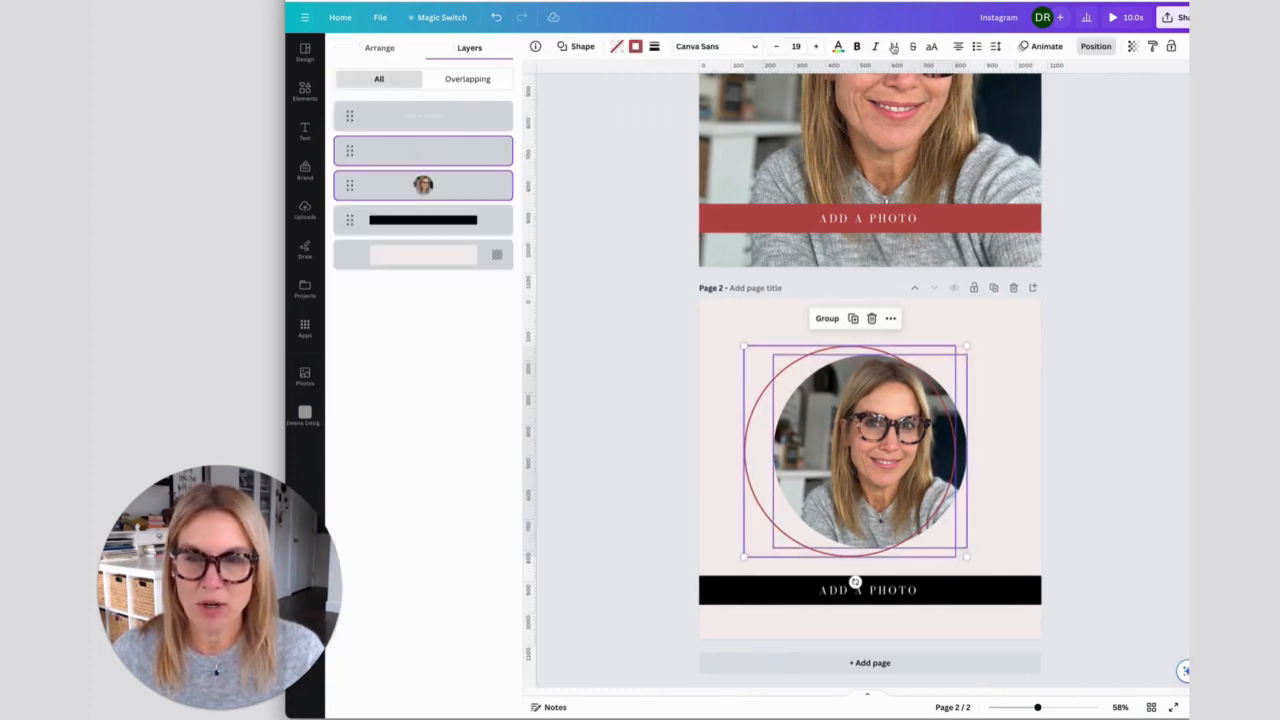
click(386, 50)
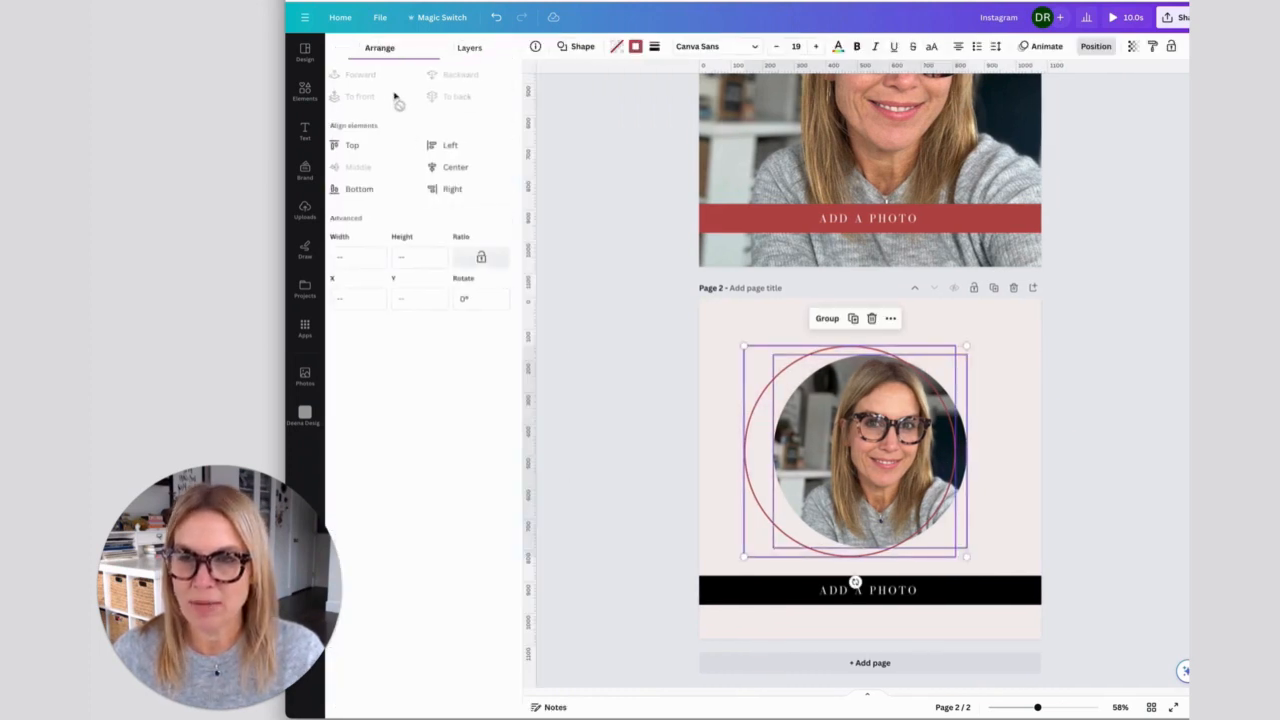
click(455, 167)
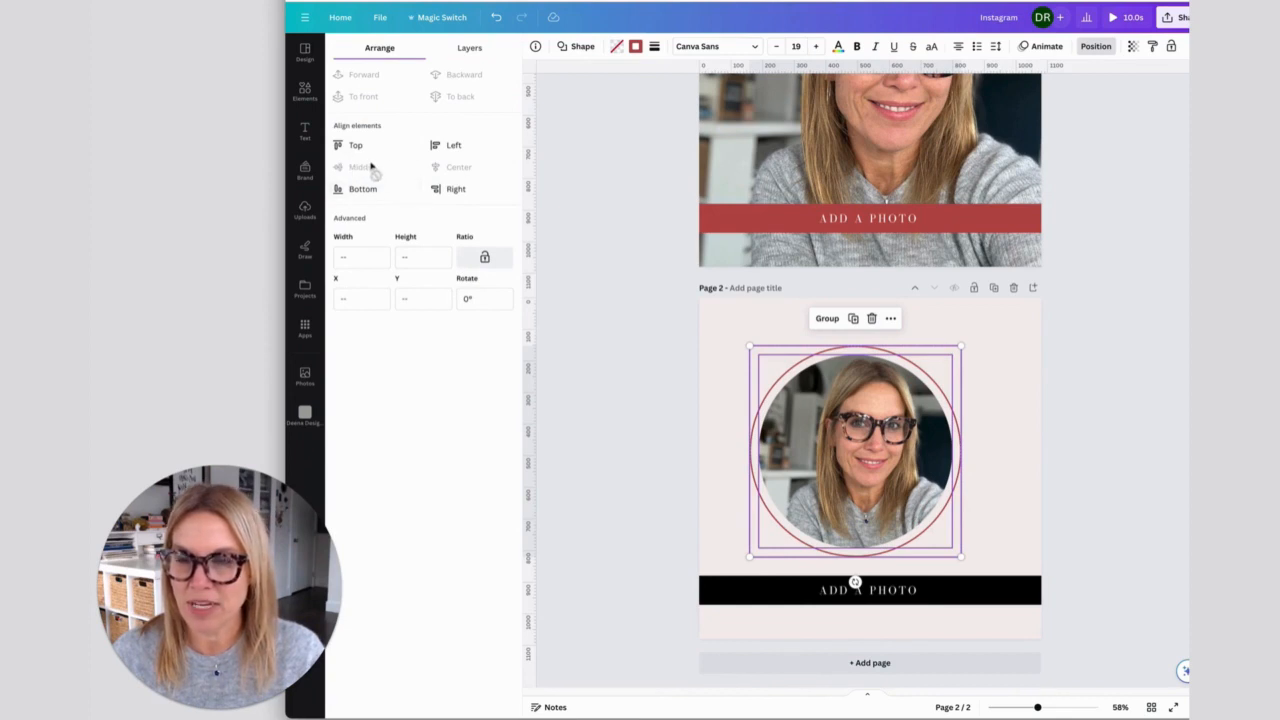
drag(852, 460, 867, 457)
click(640, 488)
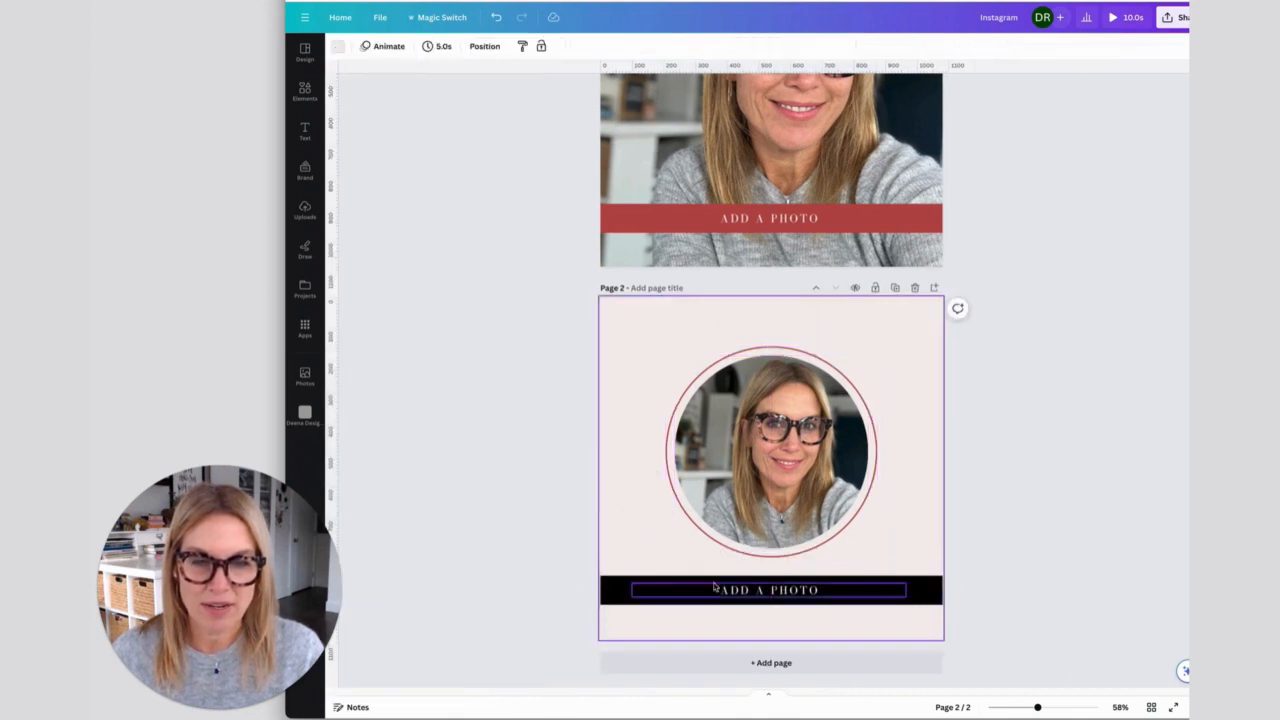
- Replace the "ADD A PHOTO" text on page 2's black bar with the person's full name
click(781, 592)
click(783, 592)
drag(817, 591, 700, 591)
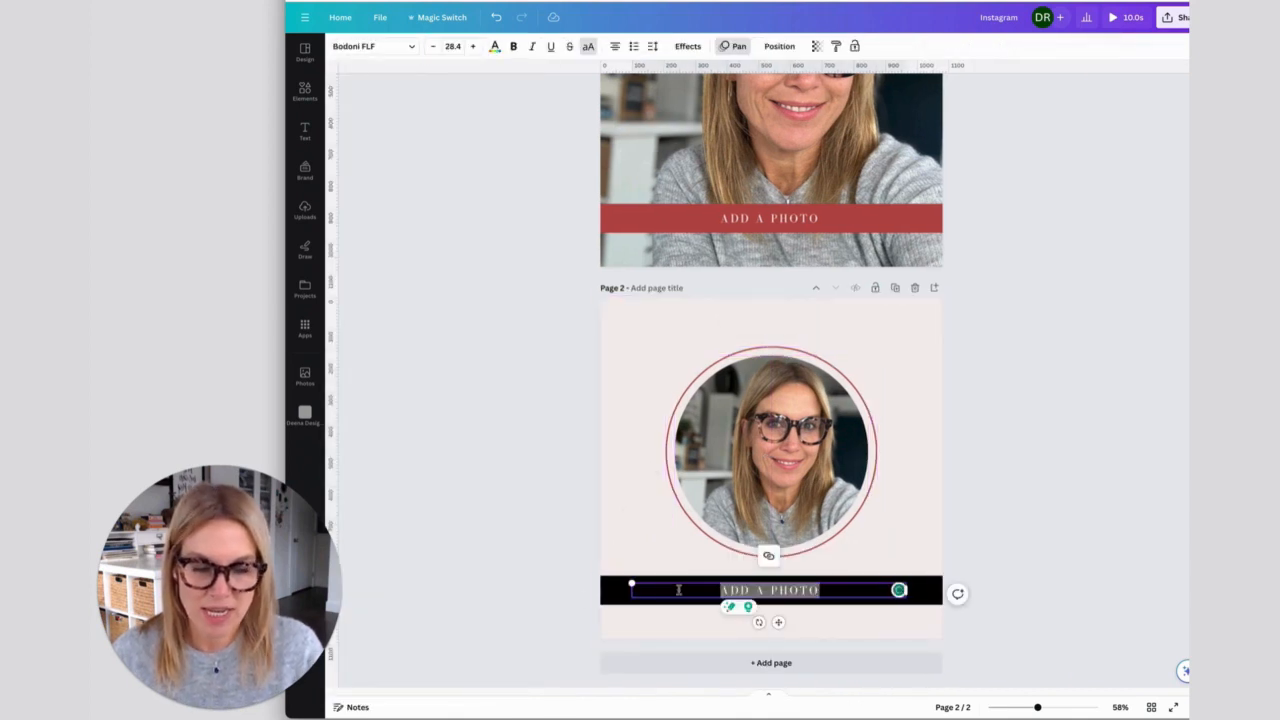
text(DEENA RUTTER)
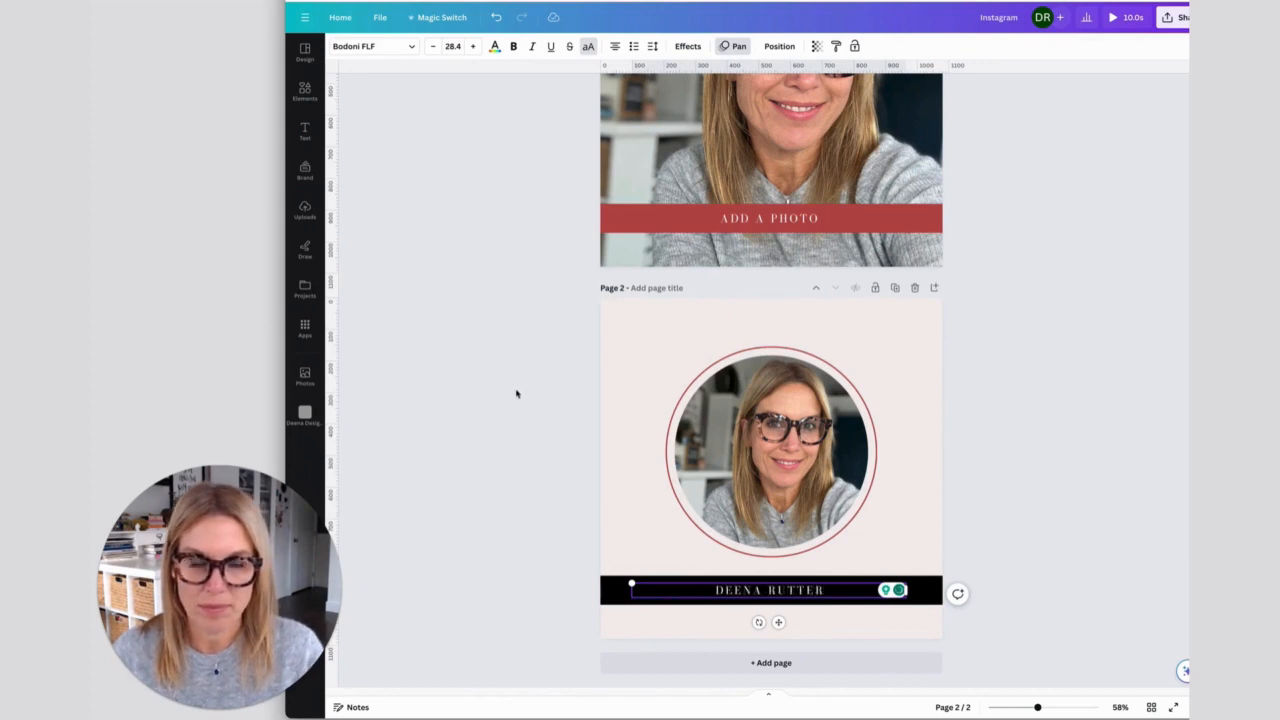
click(546, 635)
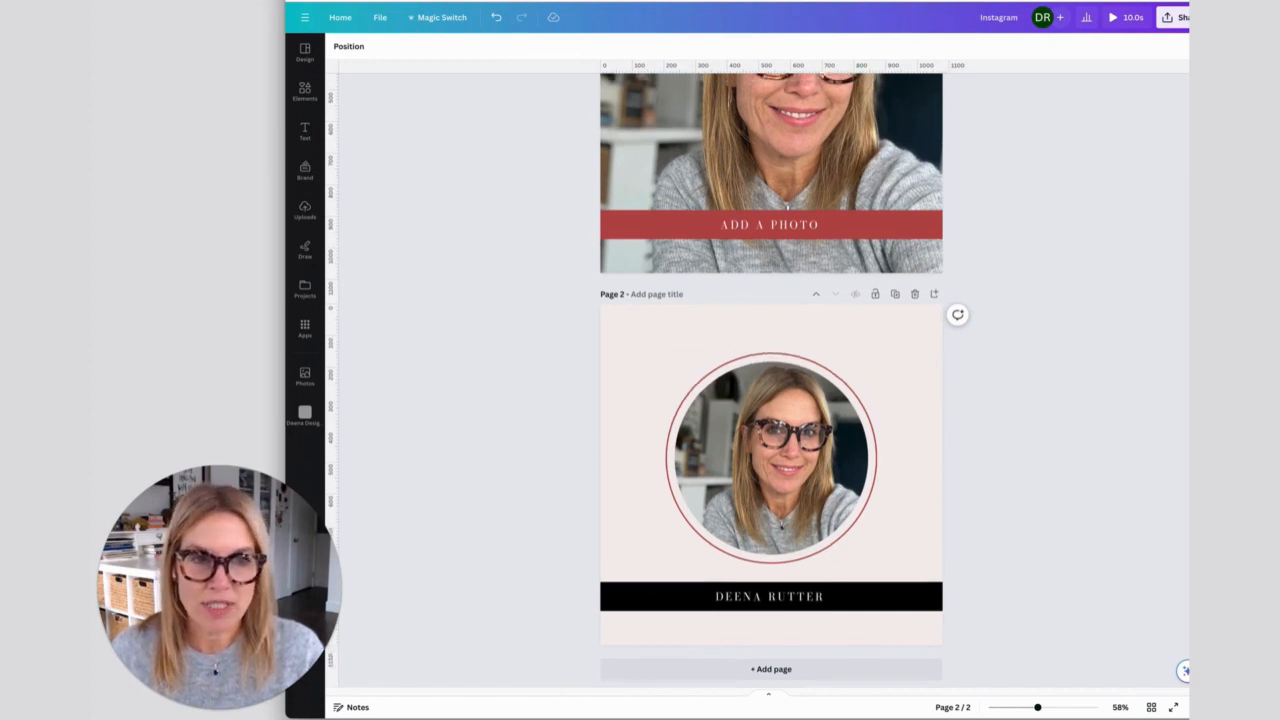
- Open the design's download options and choose PNG as the file type
scroll(770, 380, up, 3)
scroll(770, 380, down, 3)
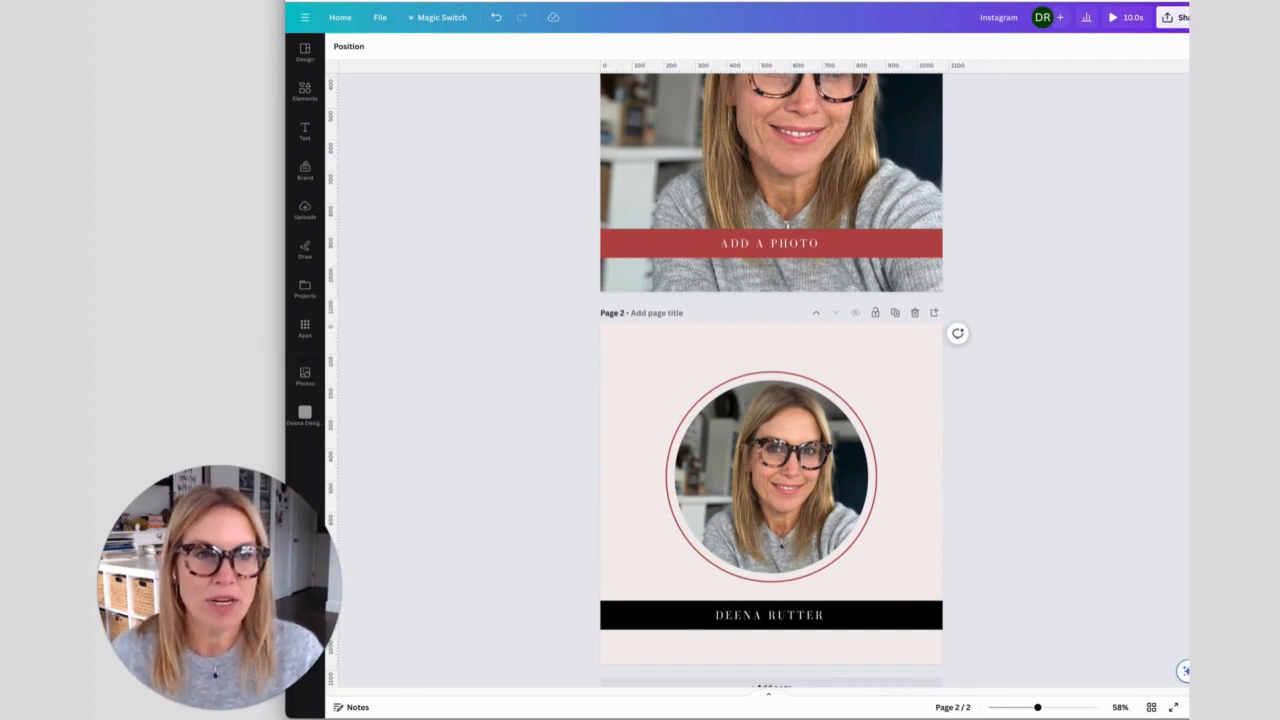
click(1172, 19)
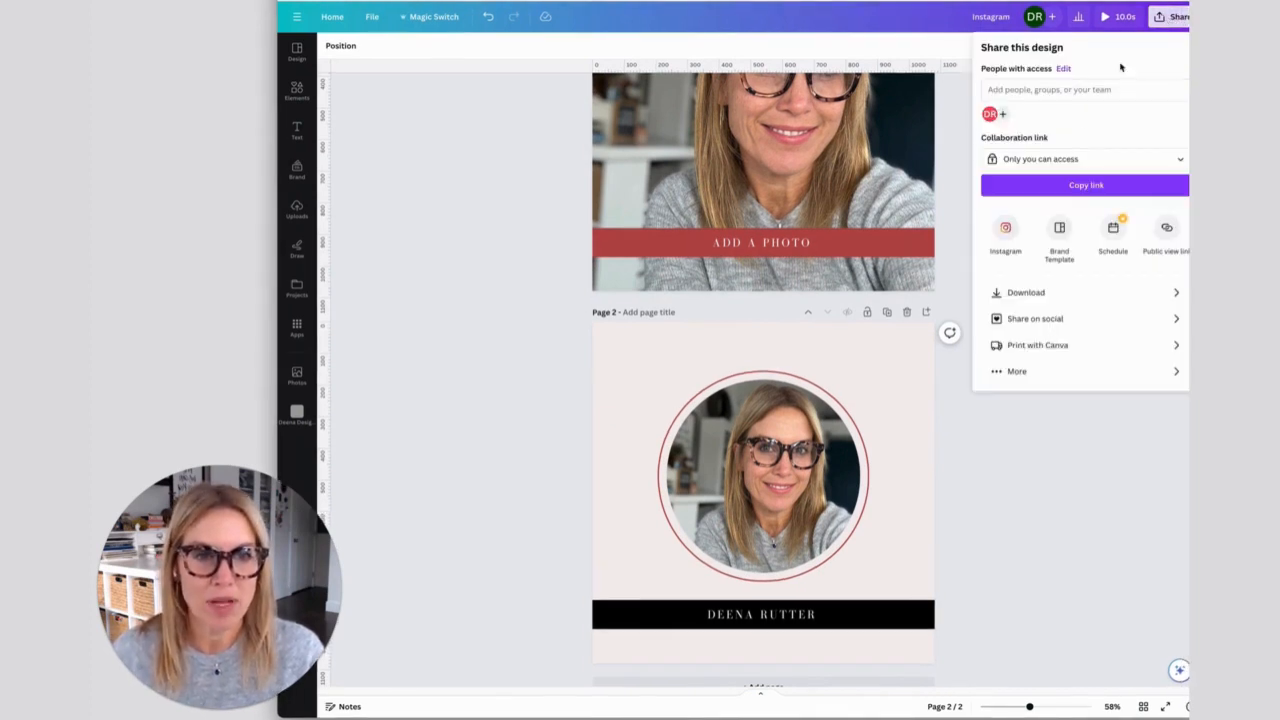
click(1020, 297)
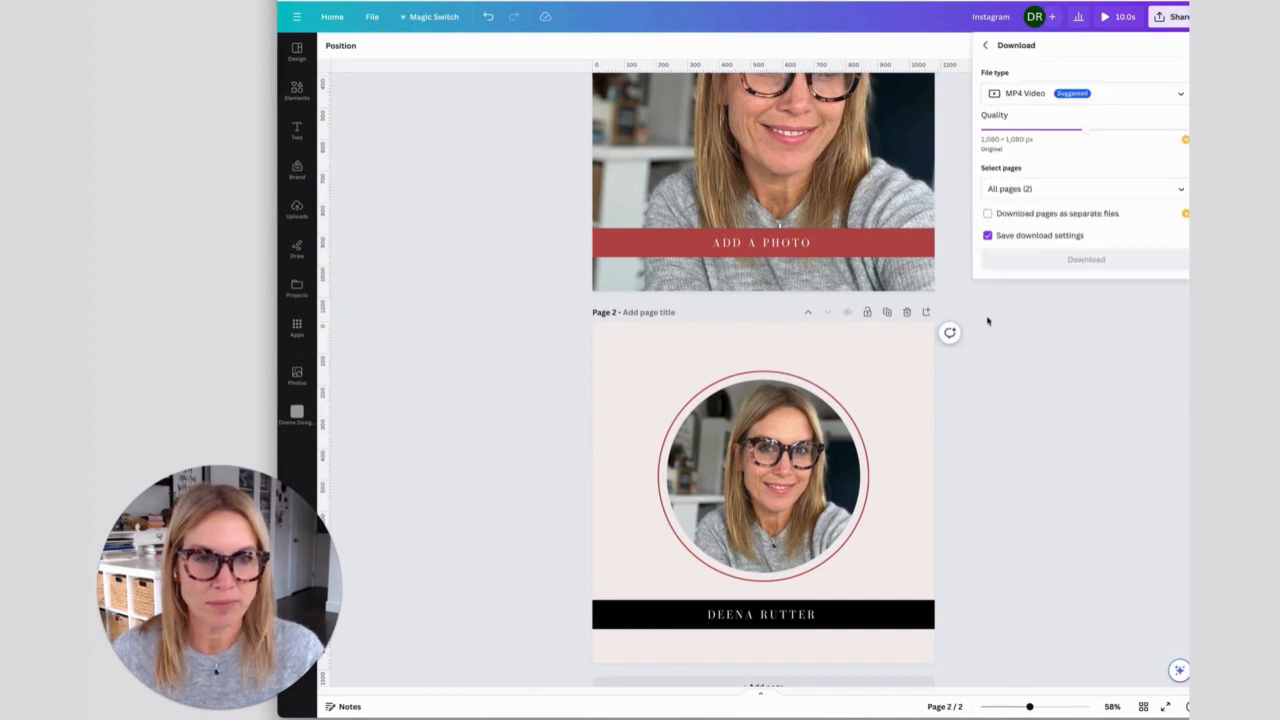
click(1118, 96)
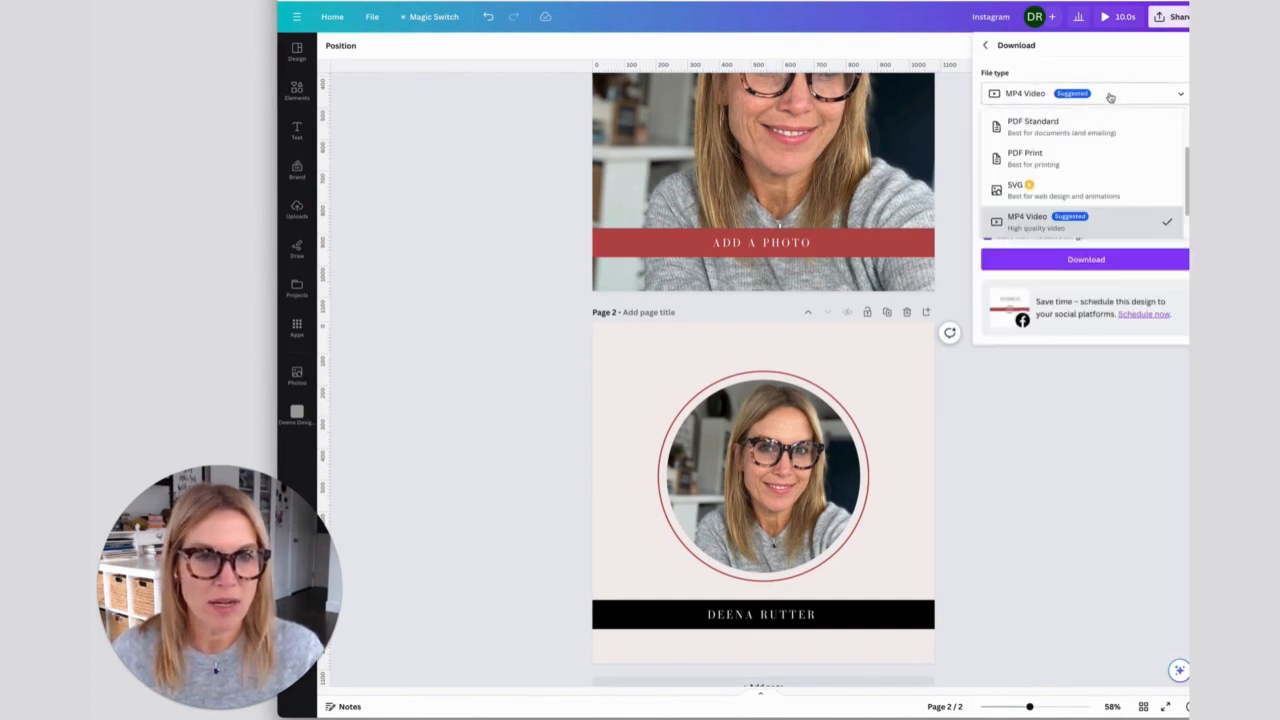
scroll(1094, 110, up, 3)
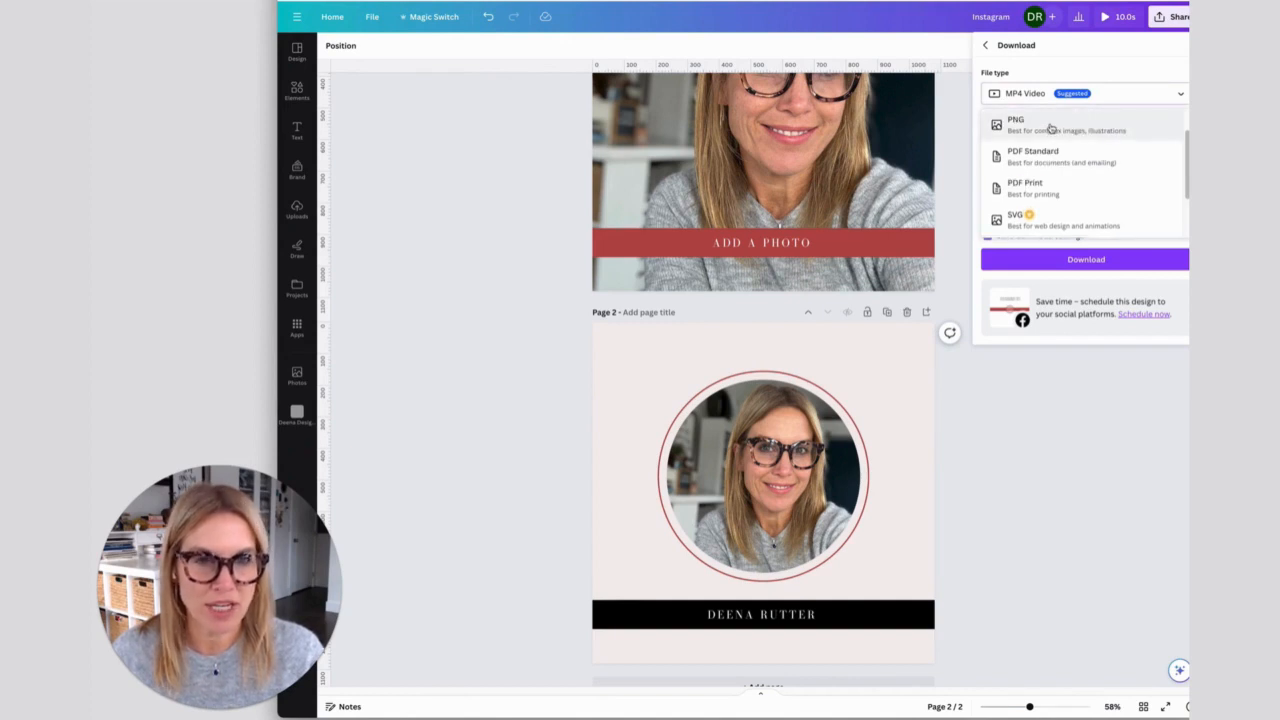
click(1043, 127)
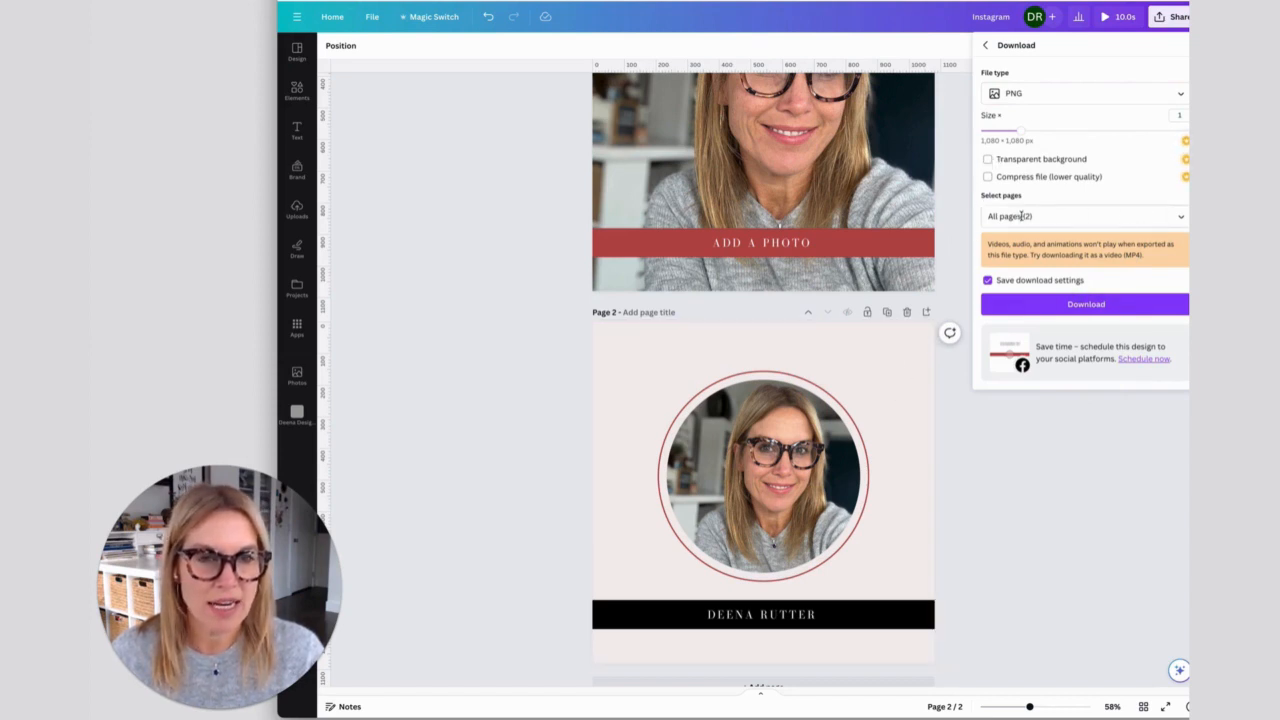
- Limit the download to page 2 only and download the PNG
click(1182, 219)
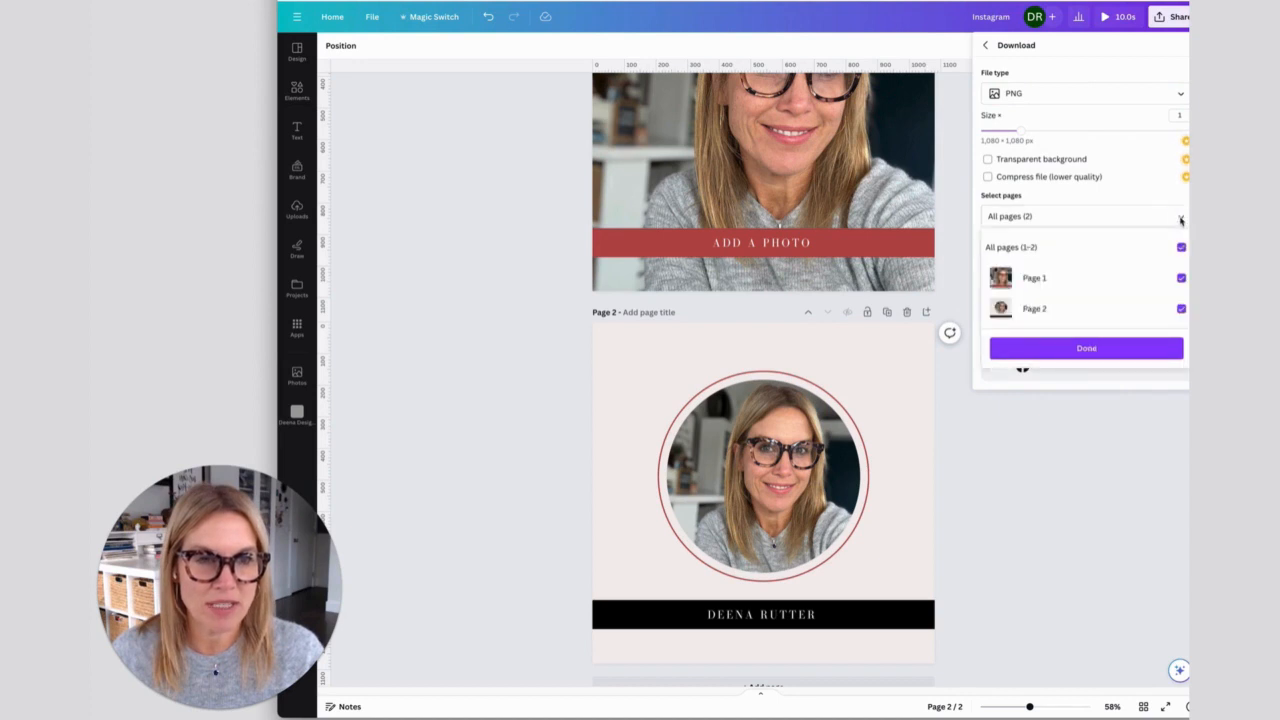
click(1181, 247)
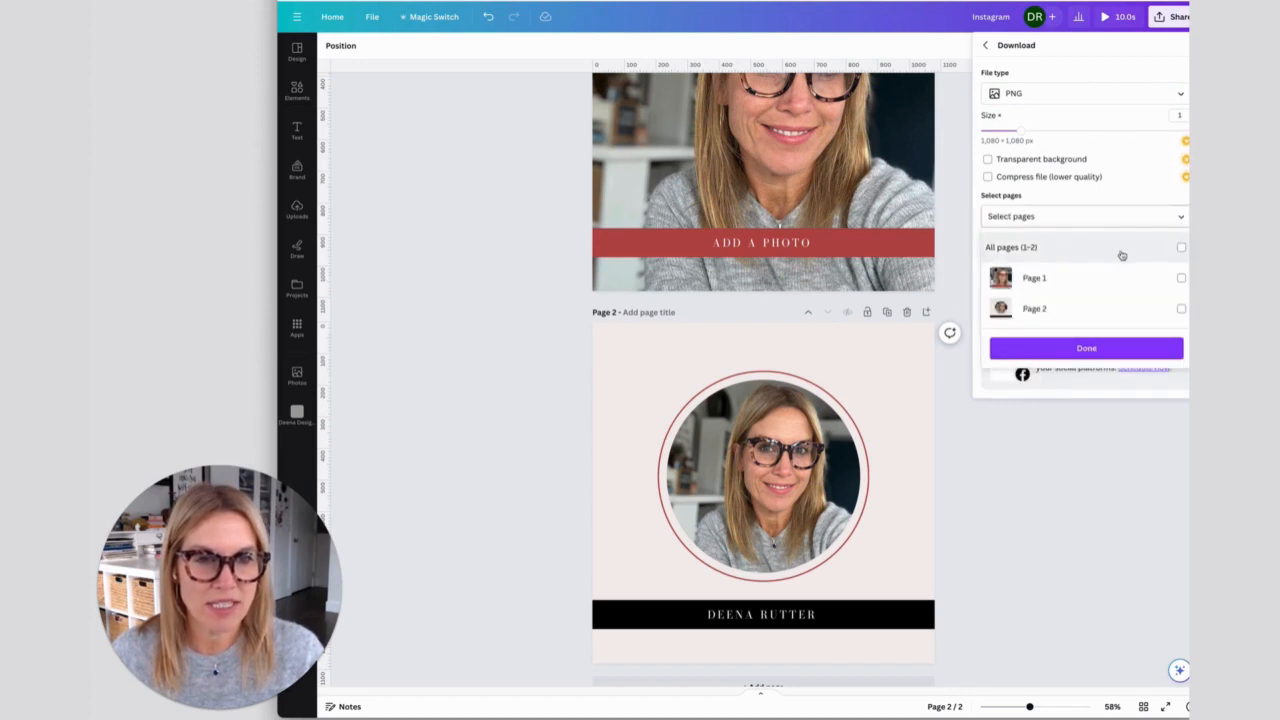
click(1182, 310)
click(1088, 349)
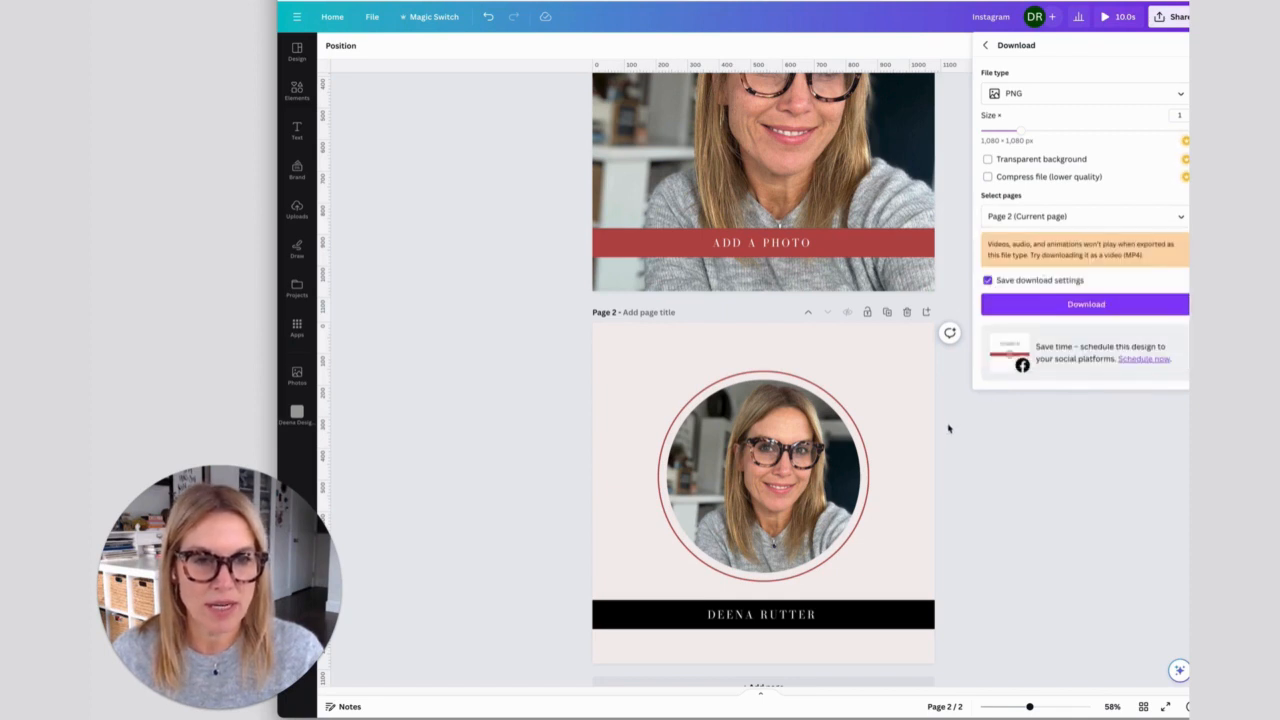
click(1082, 305)
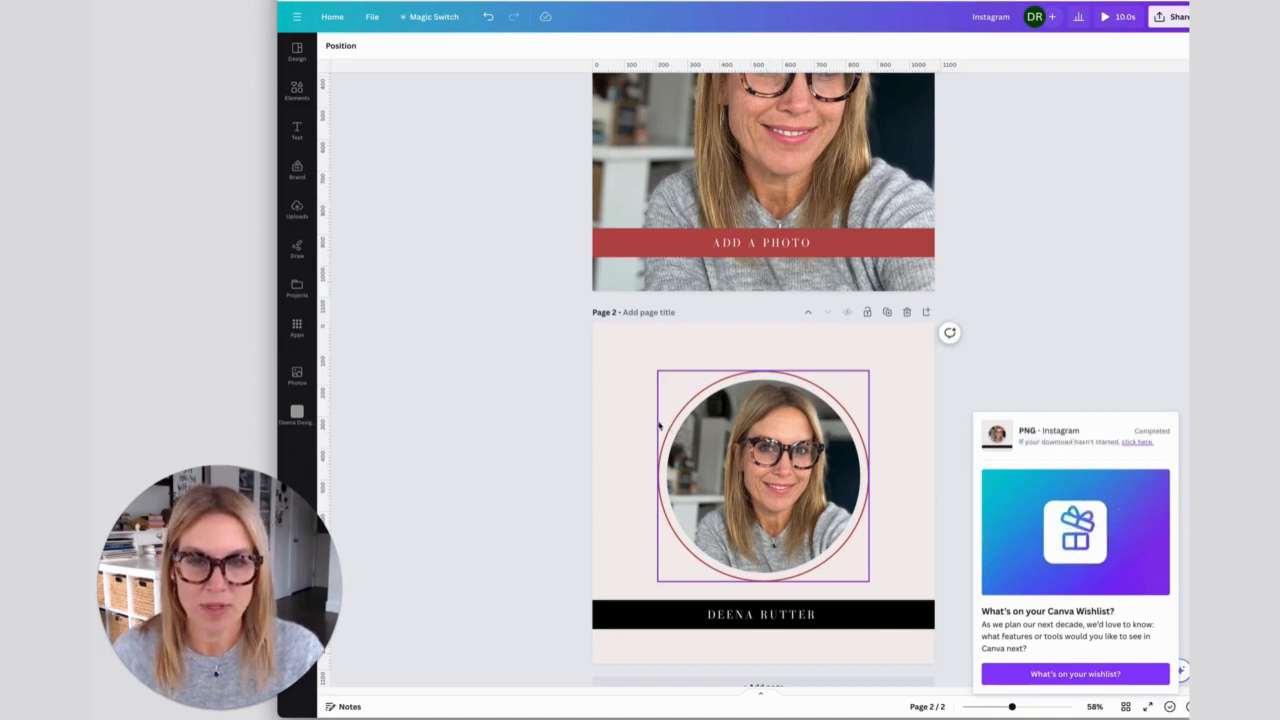
- Preview the downloaded Instagram.png from the Downloads folder in Finder, and return to the Canva design
click(555, 443)
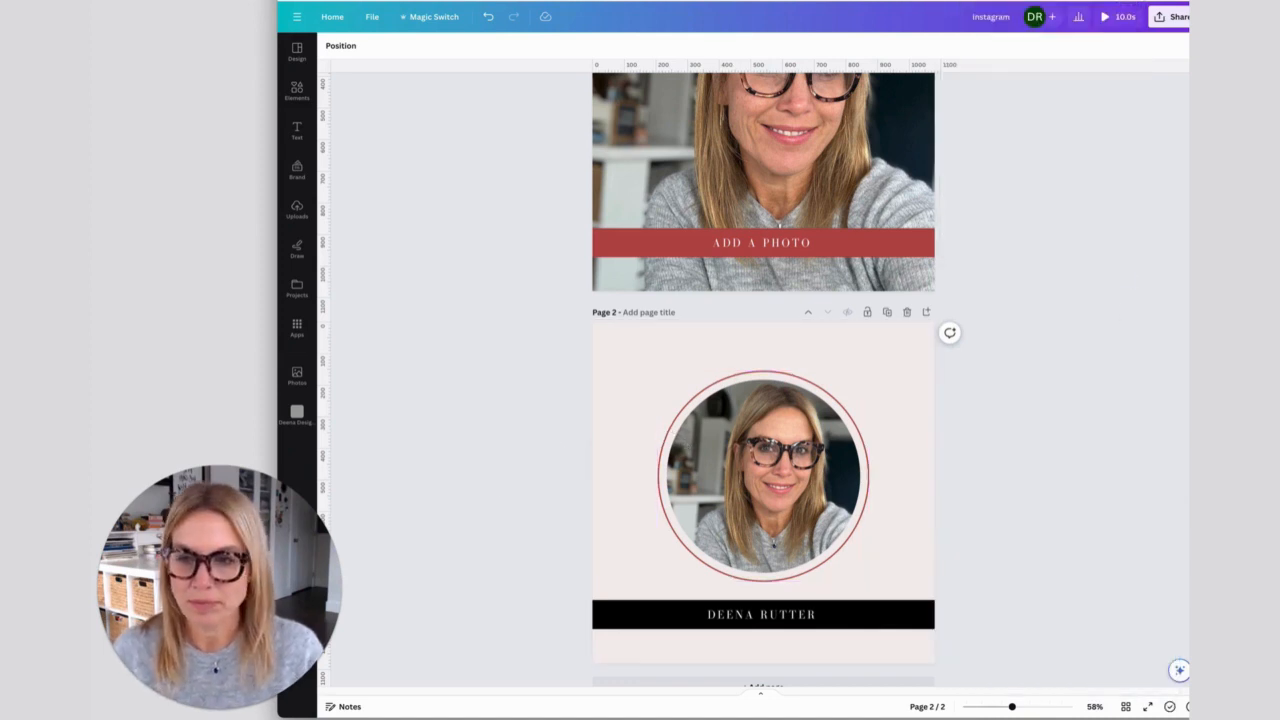
click(122, 716)
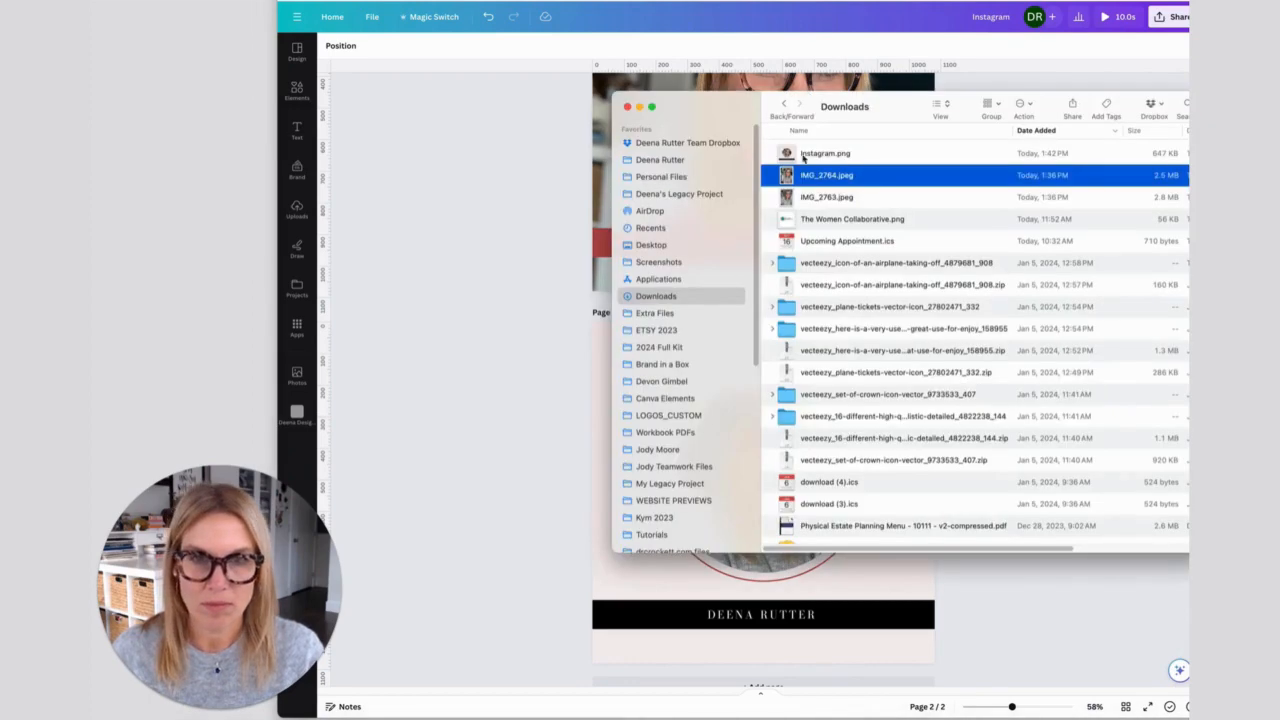
click(772, 158)
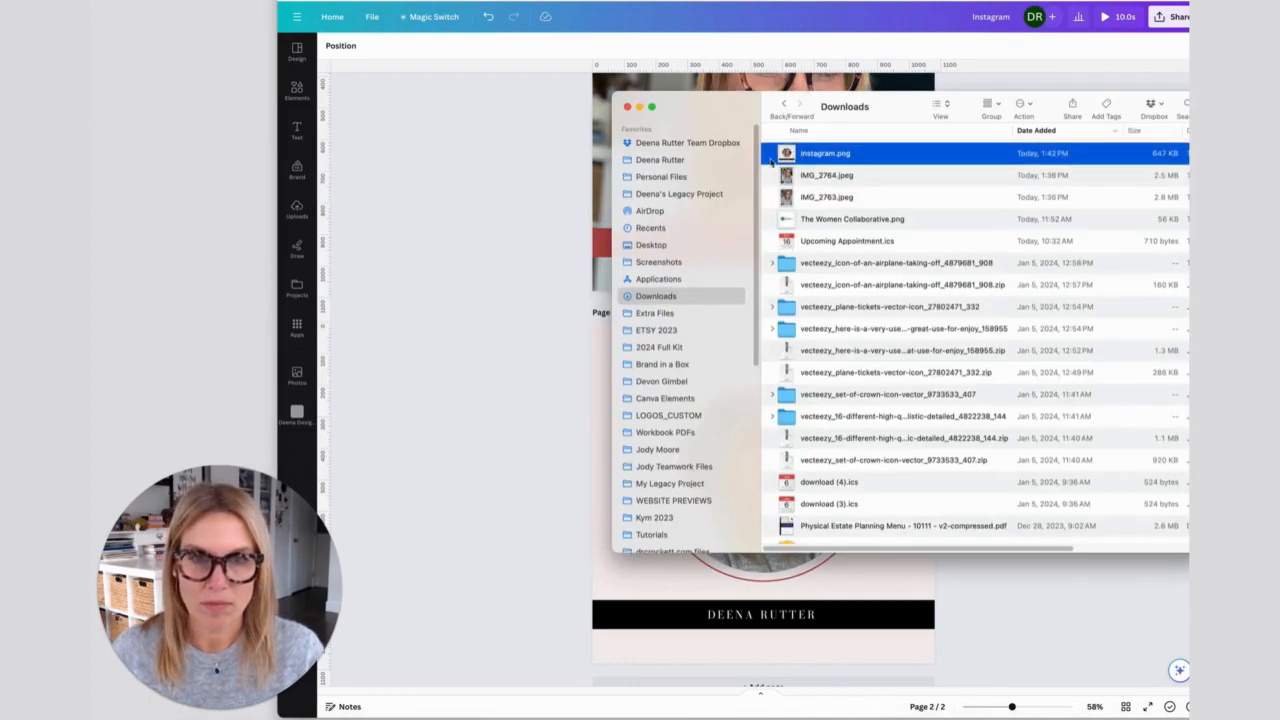
click(395, 373)
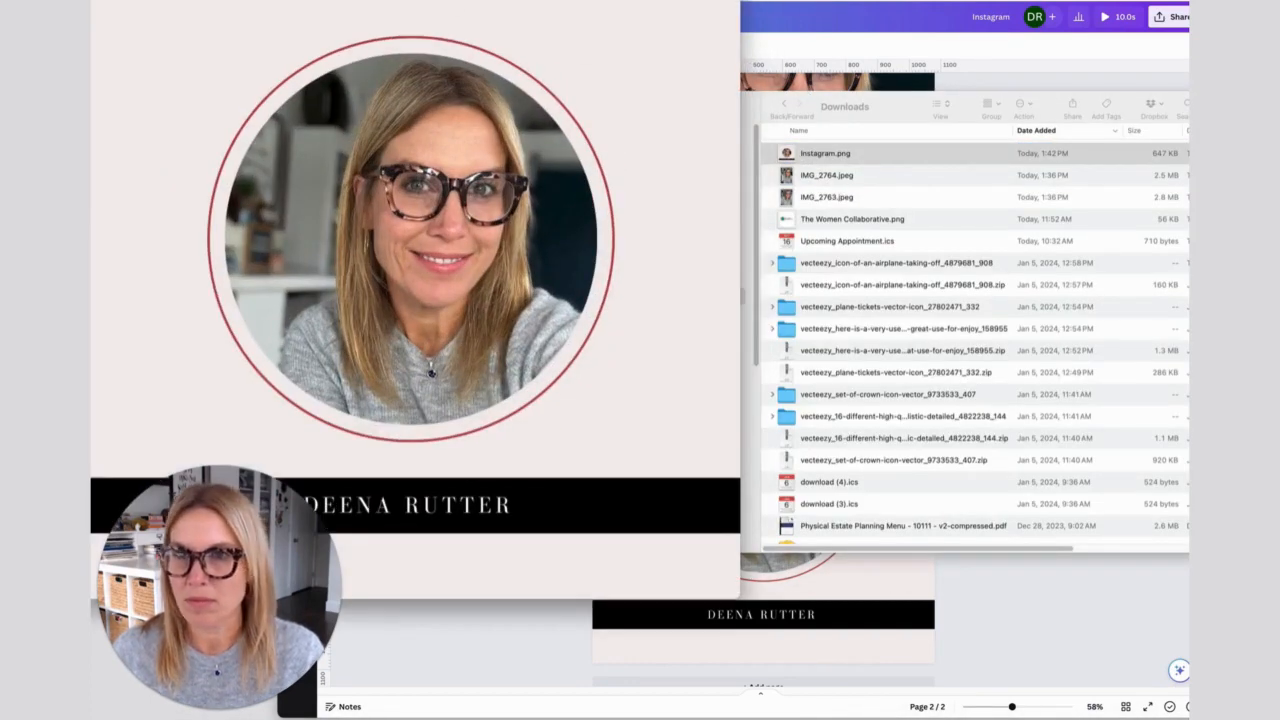
drag(302, 0, 586, 10)
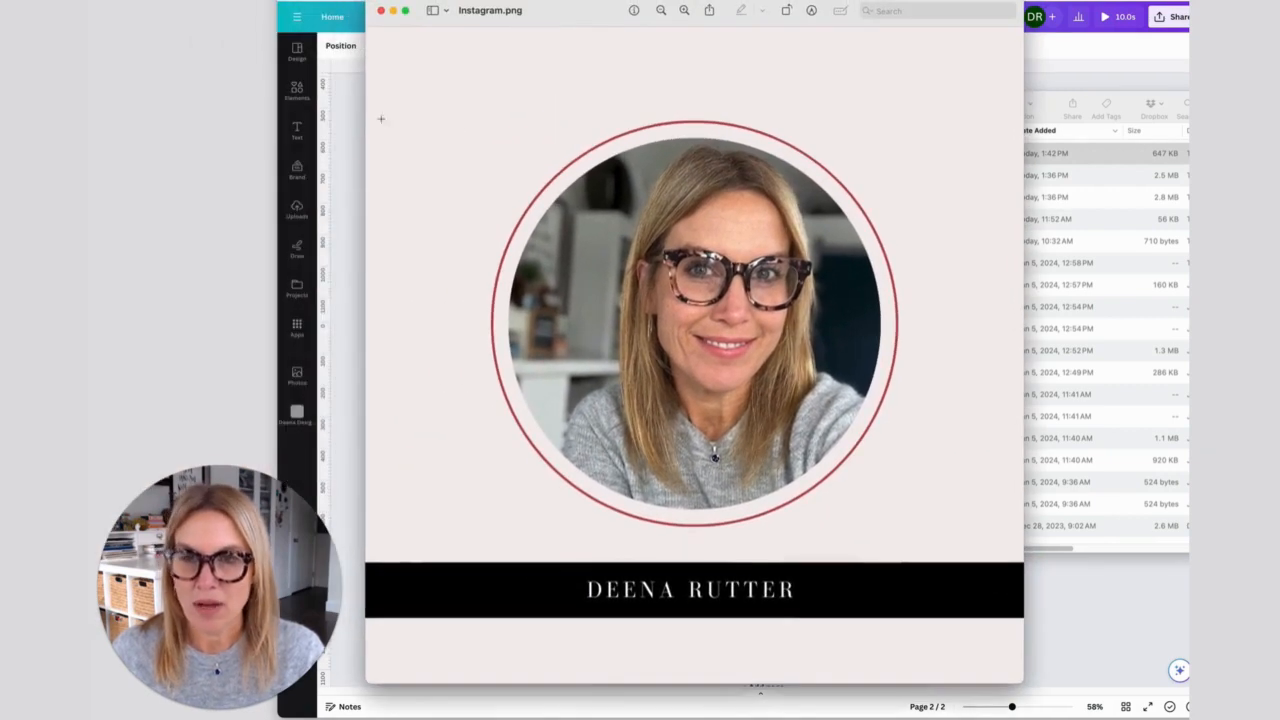
drag(370, 6, 558, 258)
click(490, 385)
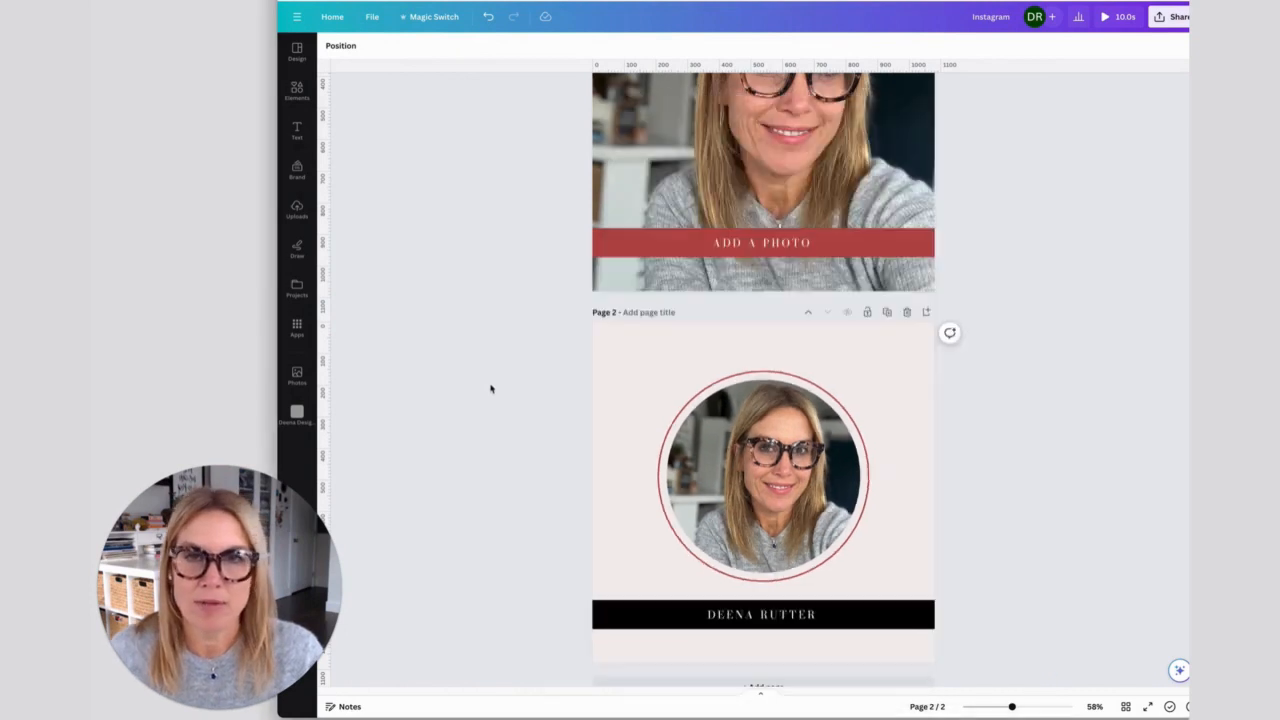